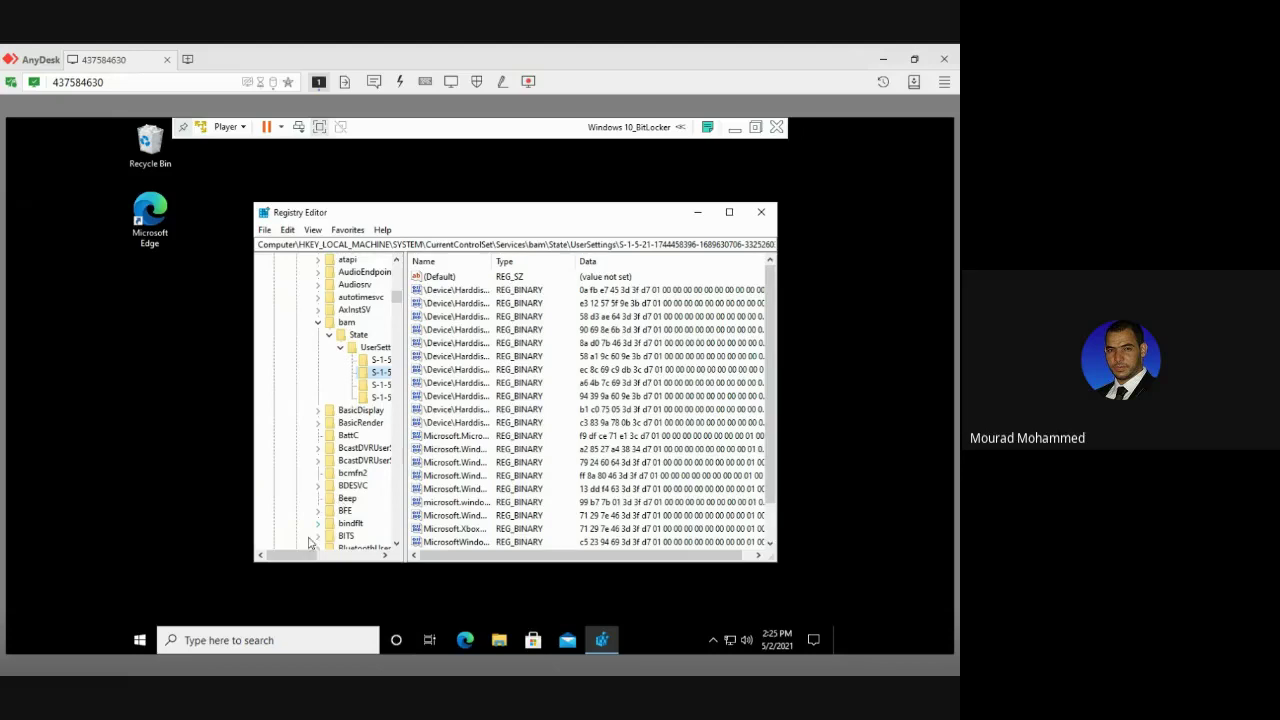
Step: Switch from the virtual machine to the lab PDF in Chrome and highlight Task I's instruction to create a system restore point
{"action": "left_click", "coordinate": [320, 127]}
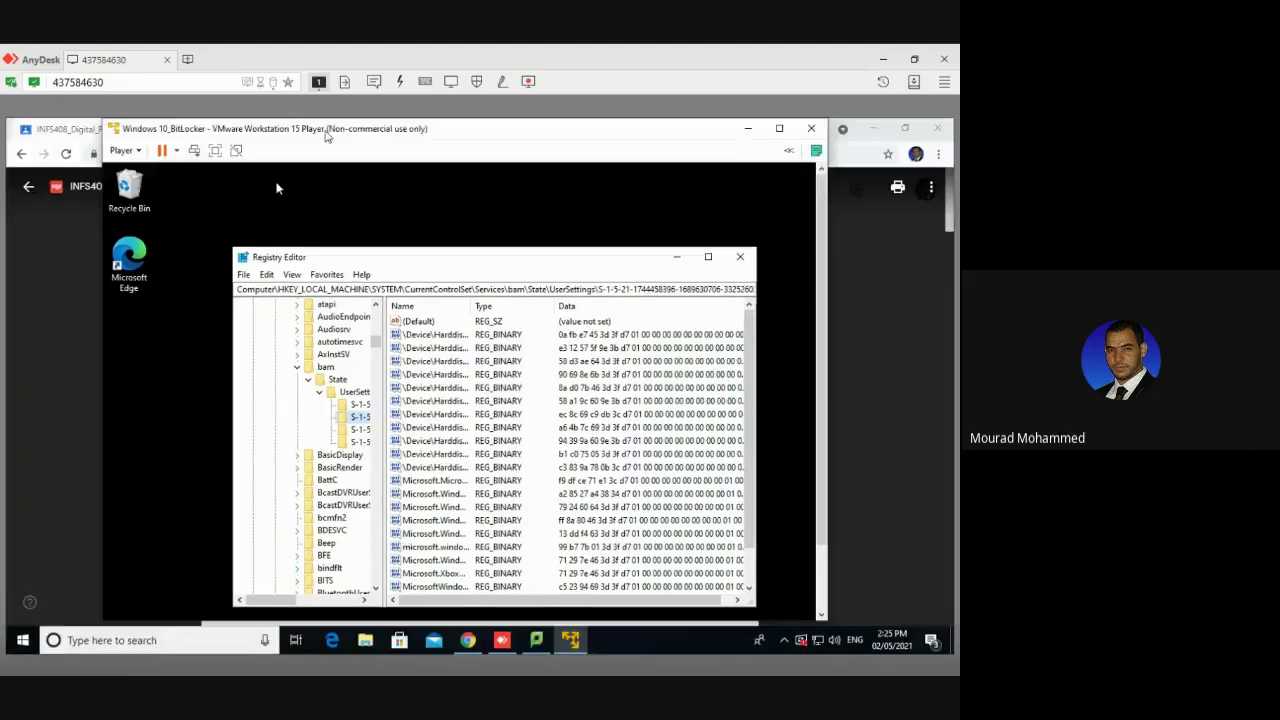
{"action": "left_click", "coordinate": [467, 640]}
{"action": "scroll", "coordinate": [427, 510], "scroll_direction": "down", "scroll_amount": 3}
{"action": "scroll", "coordinate": [427, 510], "scroll_direction": "down", "scroll_amount": 5}
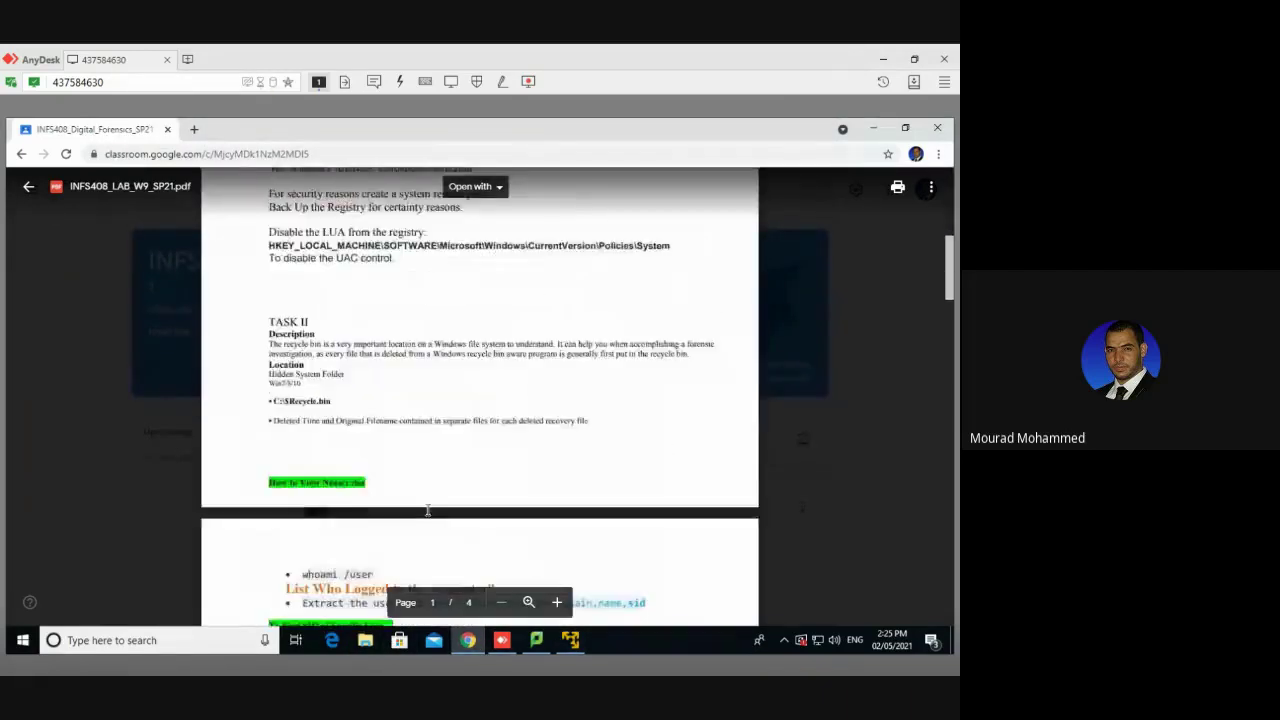
{"action": "scroll", "coordinate": [427, 510], "scroll_direction": "up", "scroll_amount": 3}
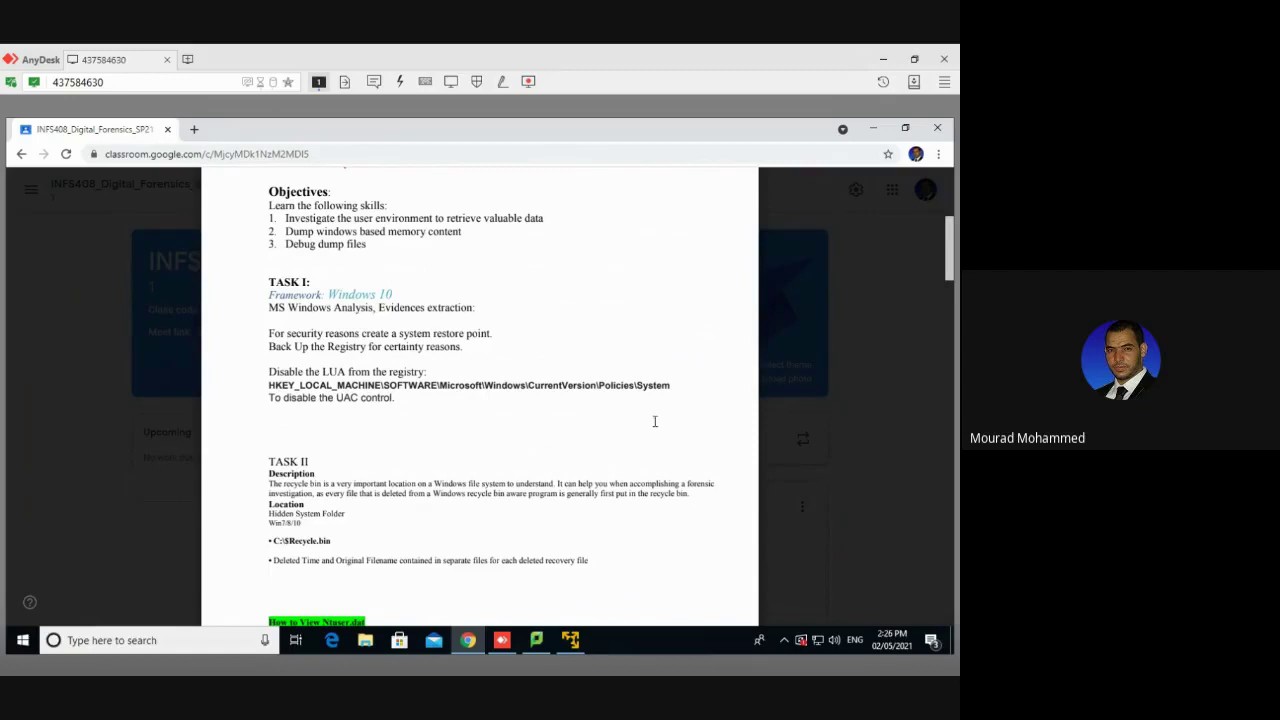
{"action": "double_click", "coordinate": [280, 338]}
{"action": "left_click_drag", "start_coordinate": [289, 338], "coordinate": [490, 338]}
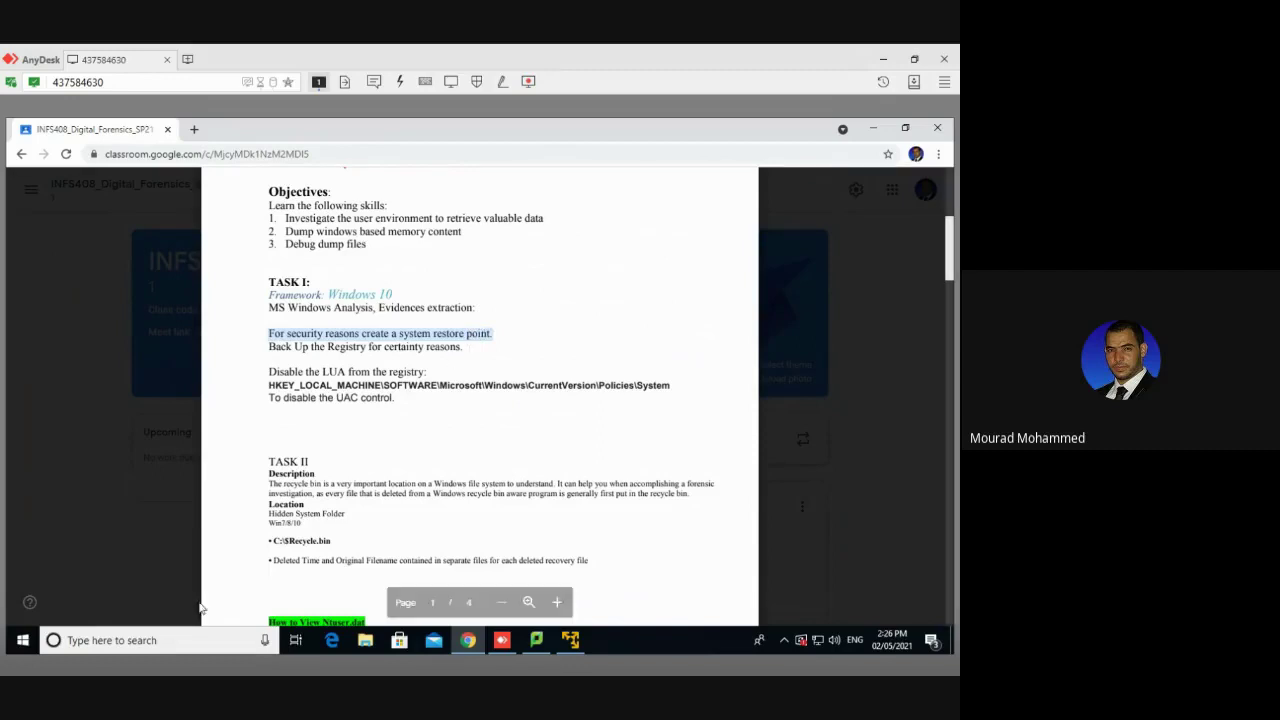
{"action": "left_click", "coordinate": [175, 637]}
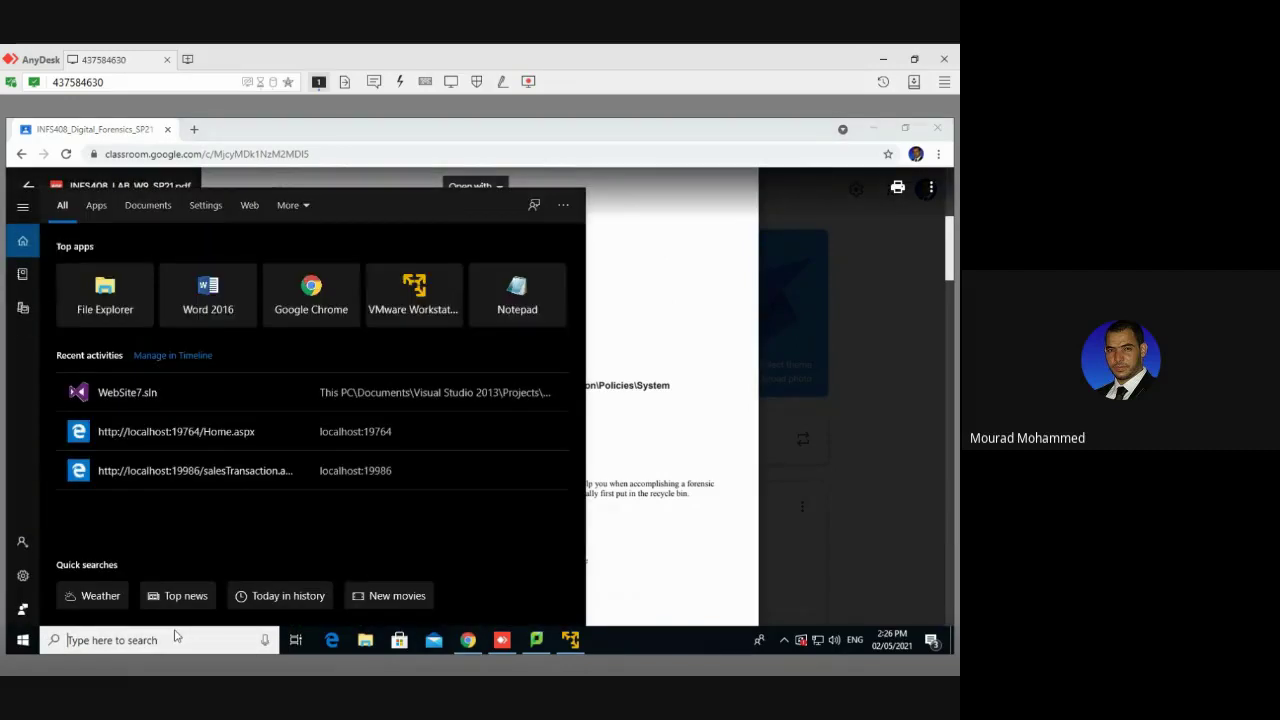
{"action": "type", "text": "rstrepoi"}
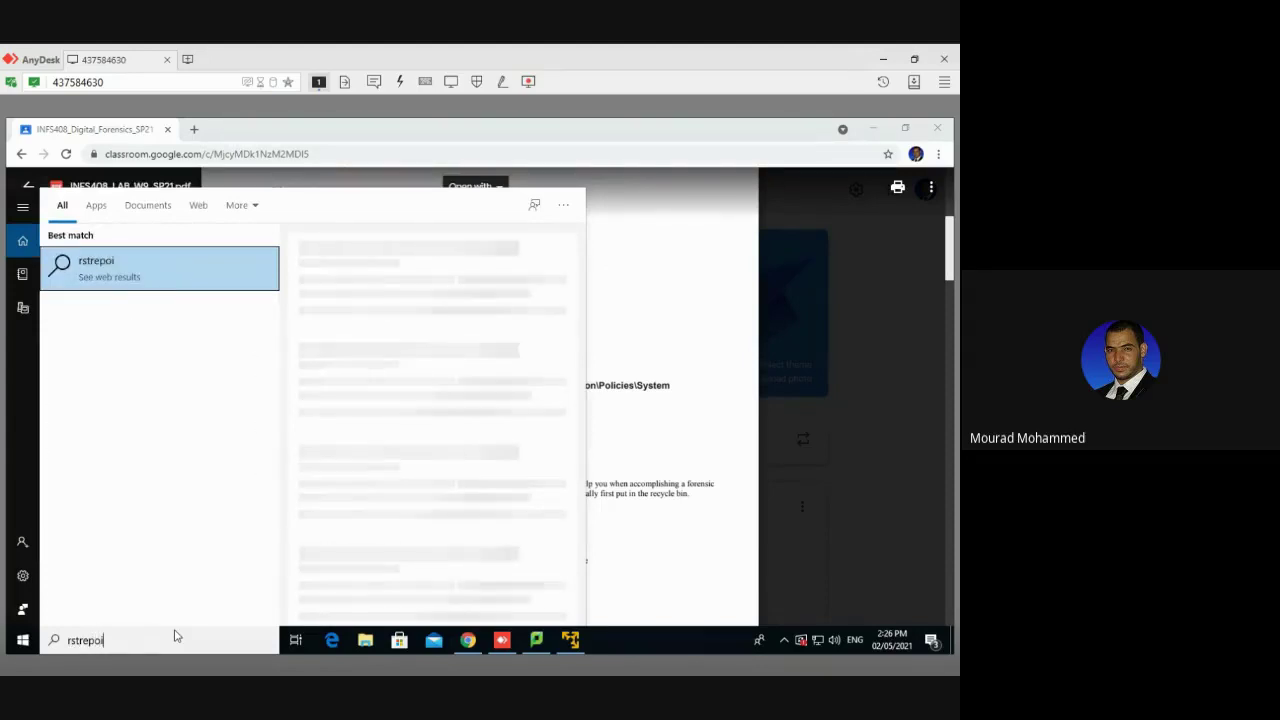
{"action": "type", "text": "nt"}
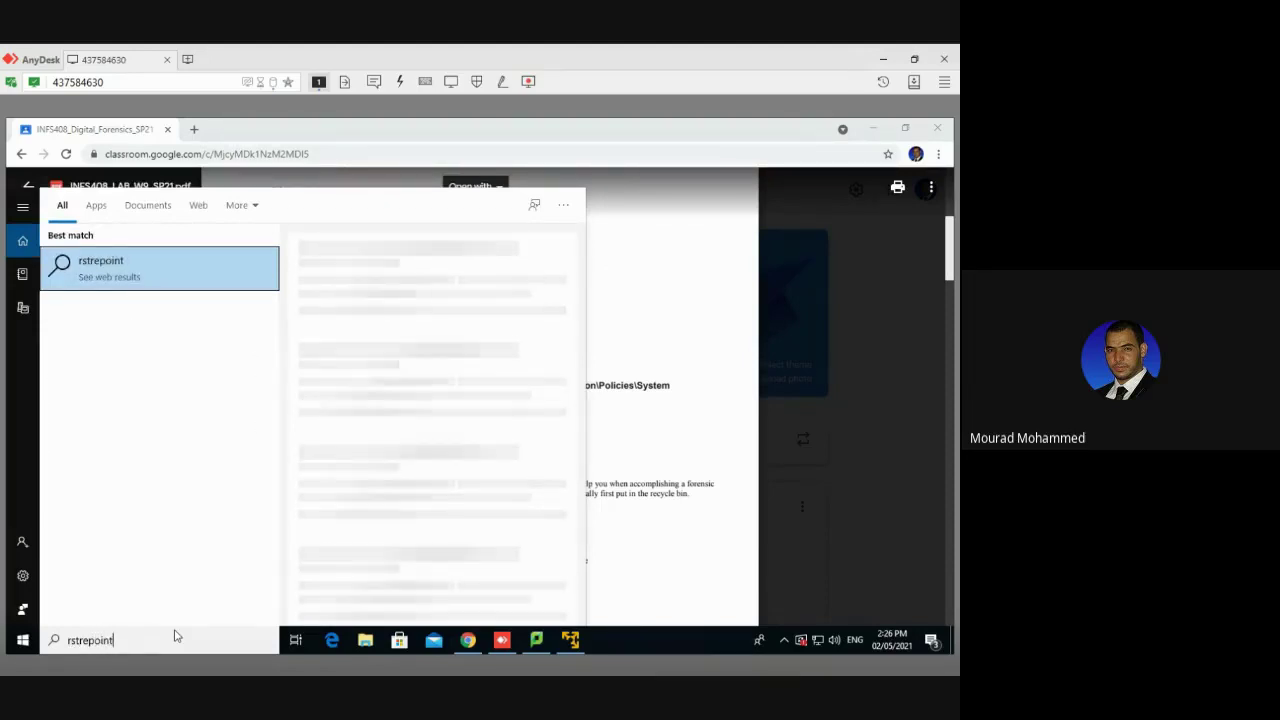
{"action": "key", "text": "BackSpace"}
{"action": "key", "text": "BackSpace"}
{"action": "key", "text": "BackSpace"}
{"action": "key", "text": "BackSpace"}
{"action": "key", "text": "BackSpace"}
{"action": "key", "text": "BackSpace"}
{"action": "key", "text": "BackSpace"}
{"action": "key", "text": "BackSpace"}
{"action": "key", "text": "BackSpace"}
{"action": "key", "text": "BackSpace"}
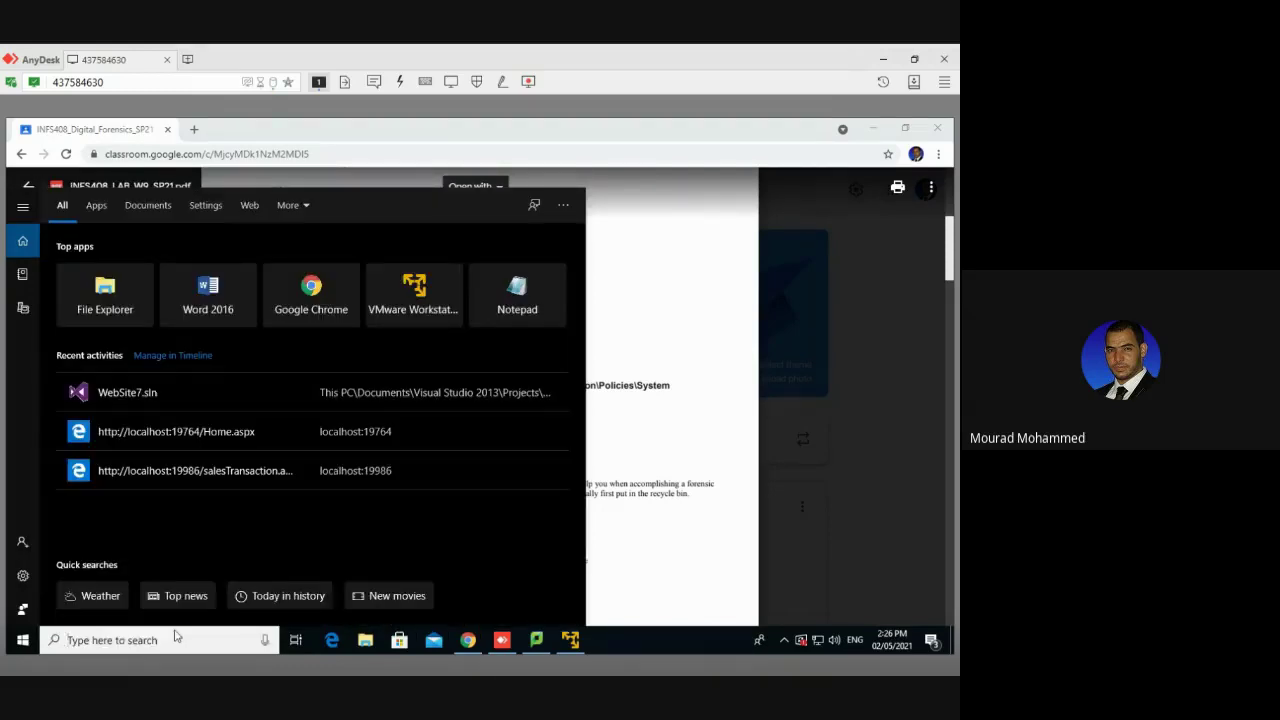
Step: Try to launch System Restore on the host computer by running rstrui
{"action": "type", "text": "rstrui"}
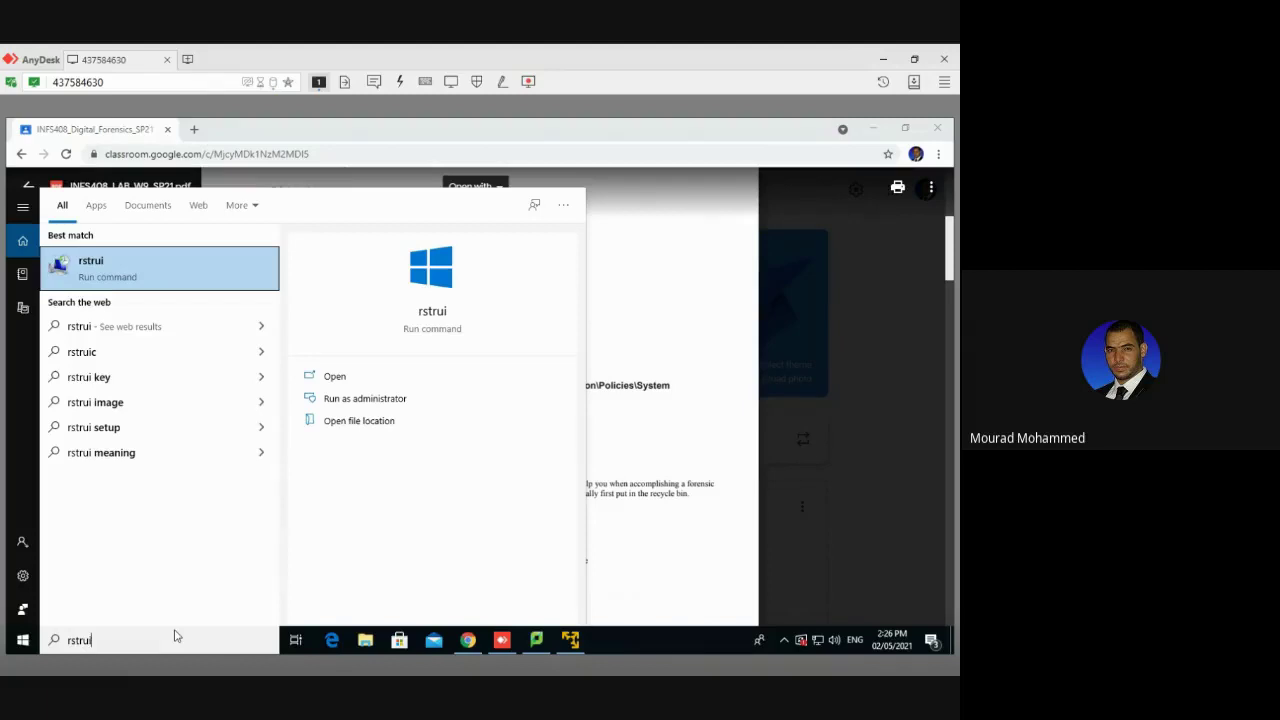
{"action": "key", "text": "Return"}
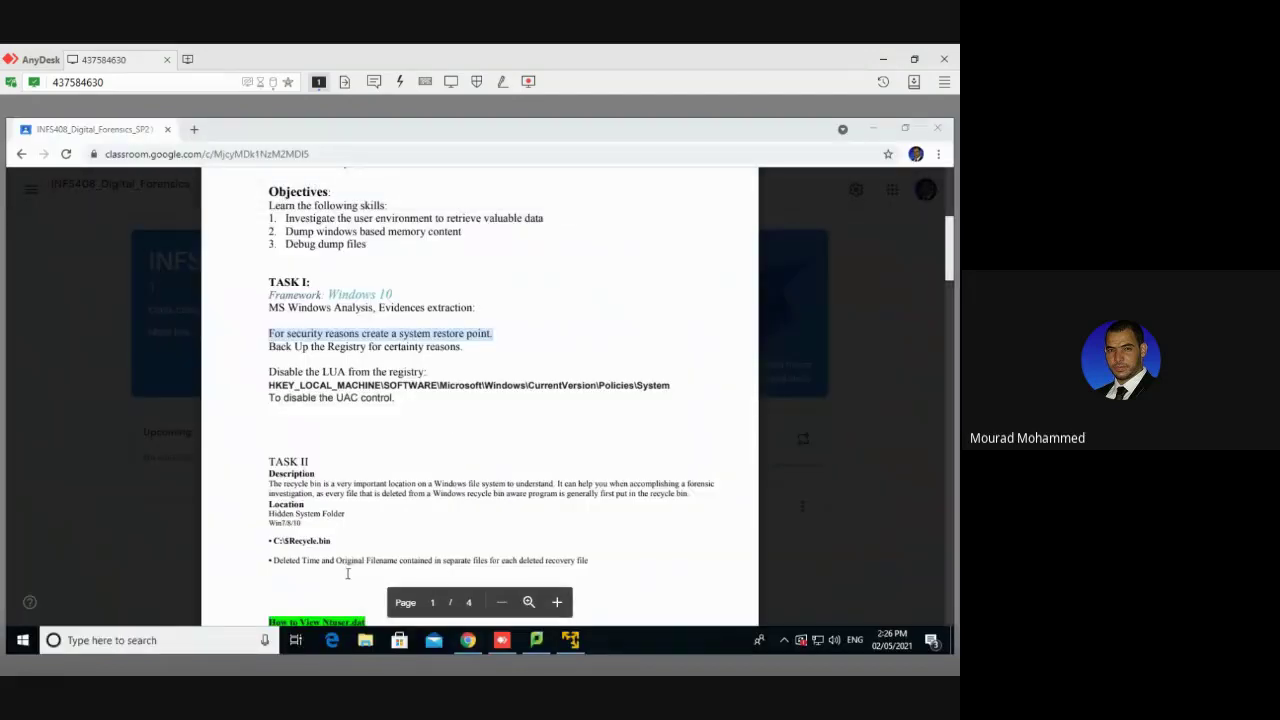
{"action": "scroll", "coordinate": [210, 600], "scroll_direction": "down", "scroll_amount": 1}
{"action": "left_click", "coordinate": [211, 632]}
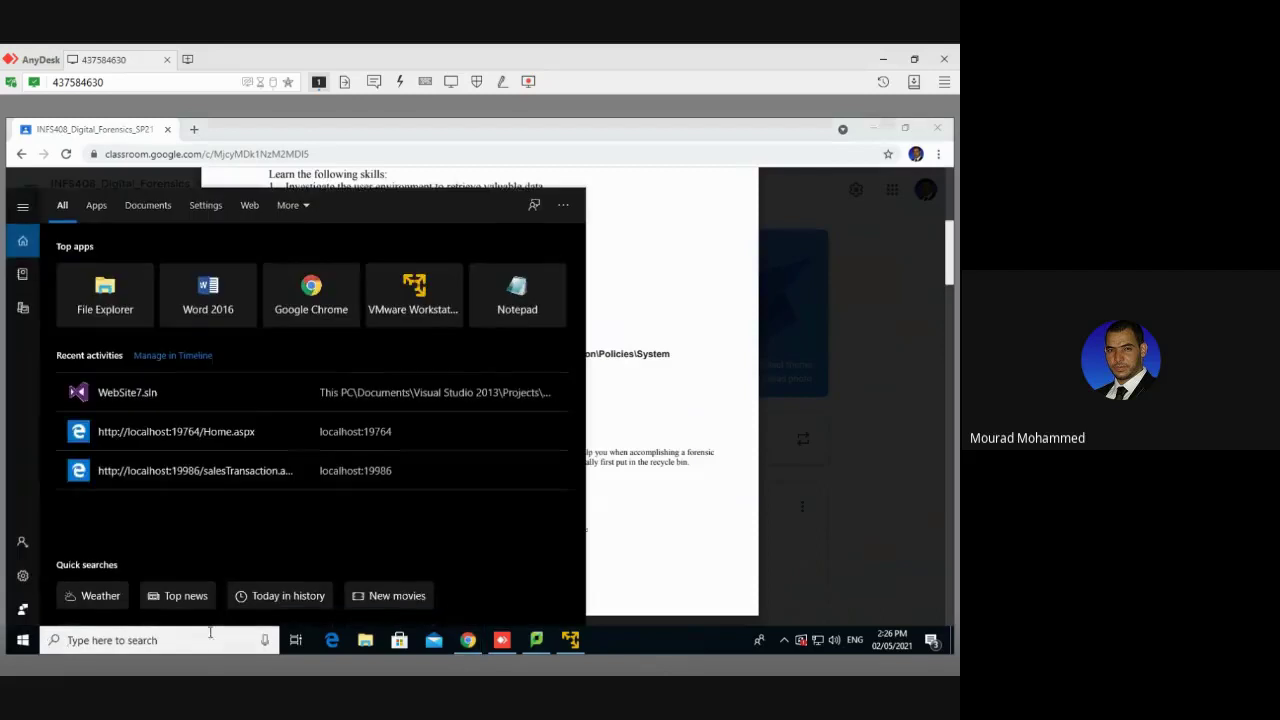
Step: Switch to the Windows 10_BitLocker virtual machine in full screen and open its Windows search
{"action": "left_click", "coordinate": [570, 640]}
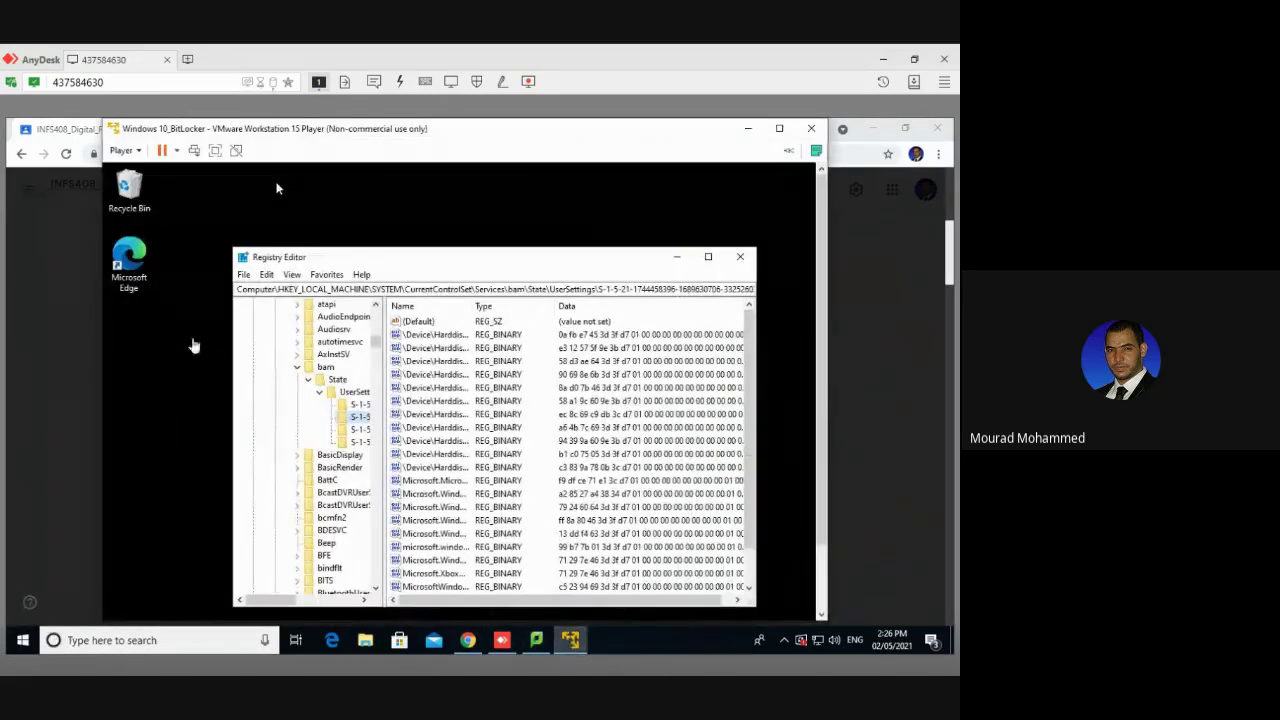
{"action": "left_click", "coordinate": [214, 150]}
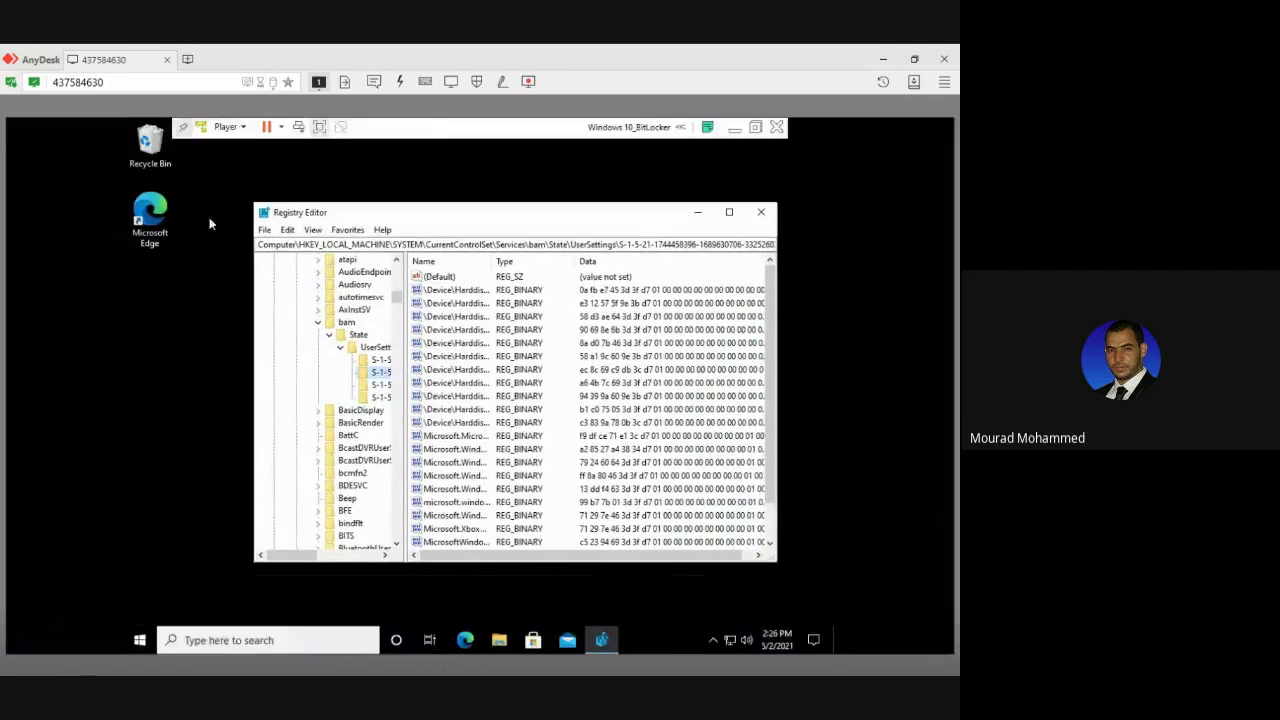
{"action": "left_click", "coordinate": [250, 644]}
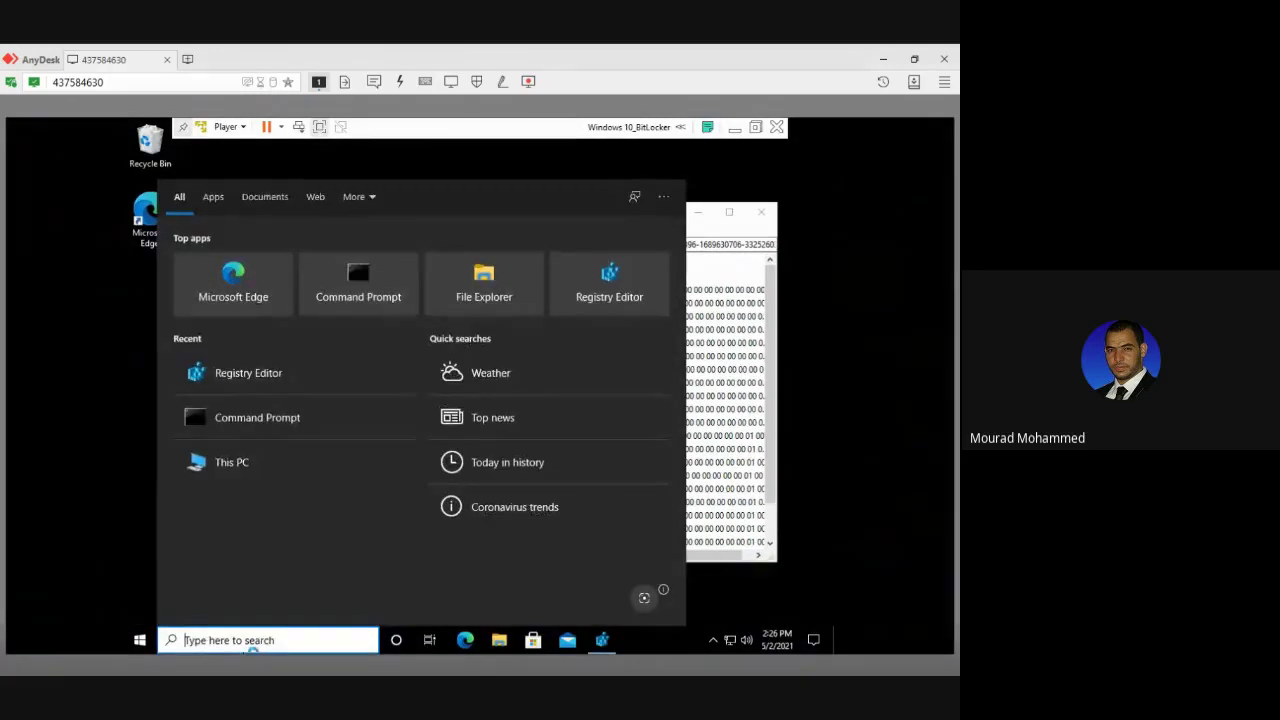
{"action": "type", "text": "fu\\\\\\\\"}
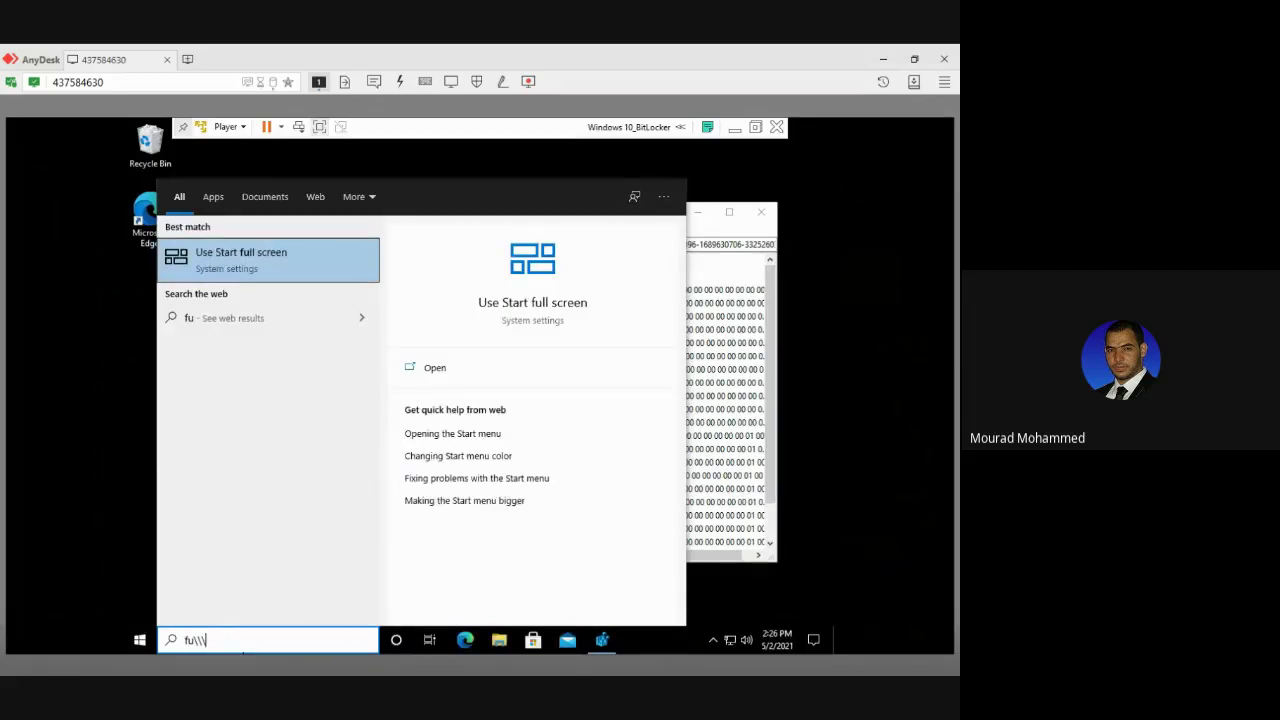
{"action": "key", "text": "BackSpace"}
{"action": "key", "text": "BackSpace"}
{"action": "key", "text": "BackSpace"}
{"action": "key", "text": "BackSpace"}
{"action": "key", "text": "BackSpace"}
Step: Run rstrui in the virtual machine to view the System Restore opening page, and close the wizard
{"action": "type", "text": "rst"}
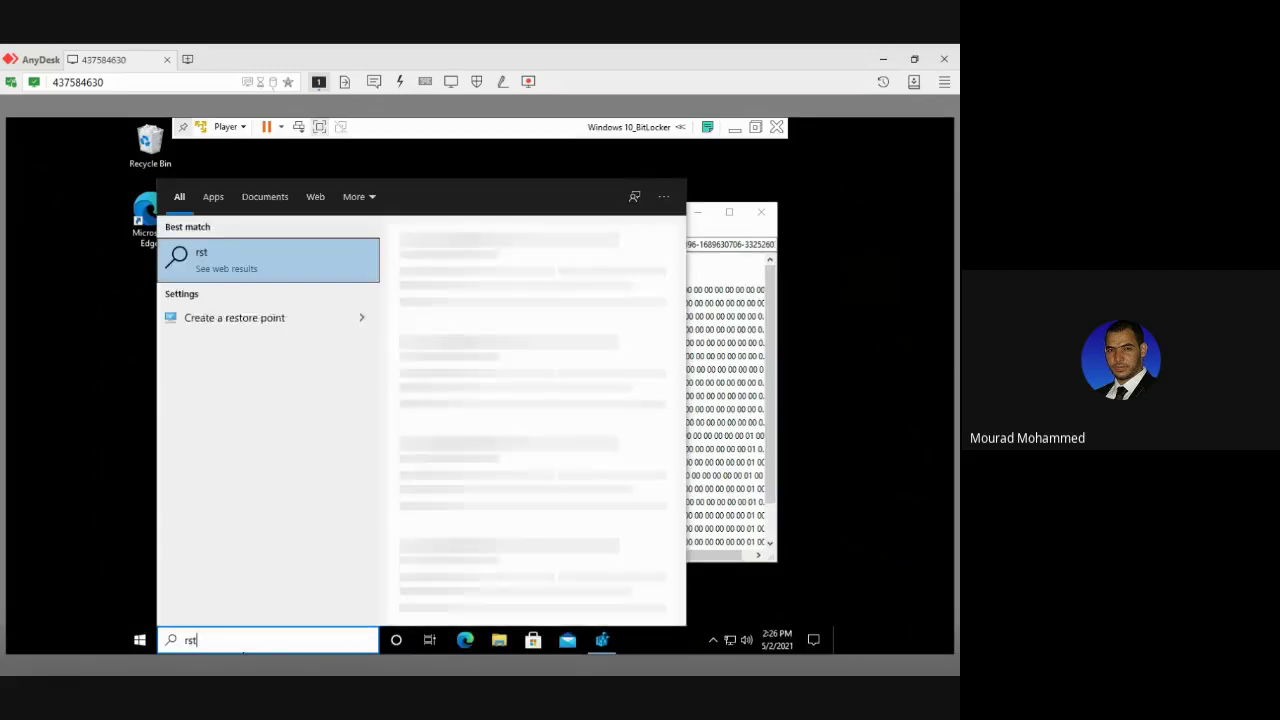
{"action": "type", "text": "rui"}
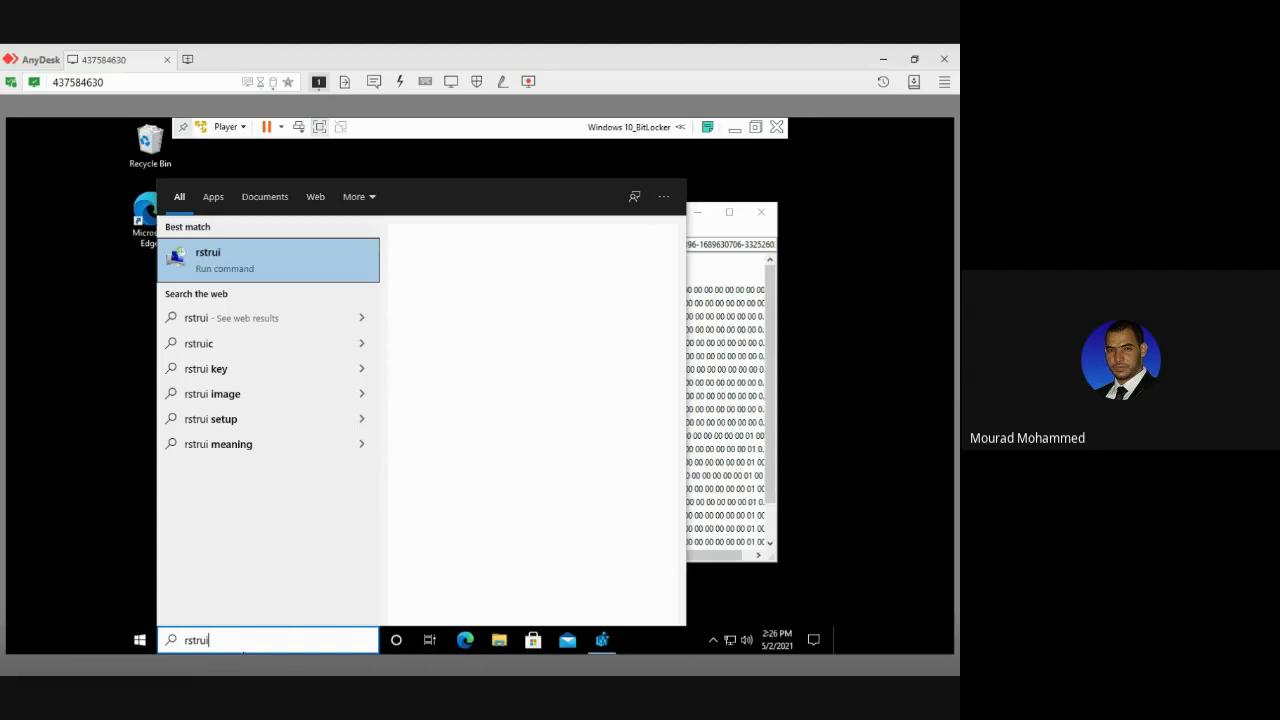
{"action": "key", "text": "Return"}
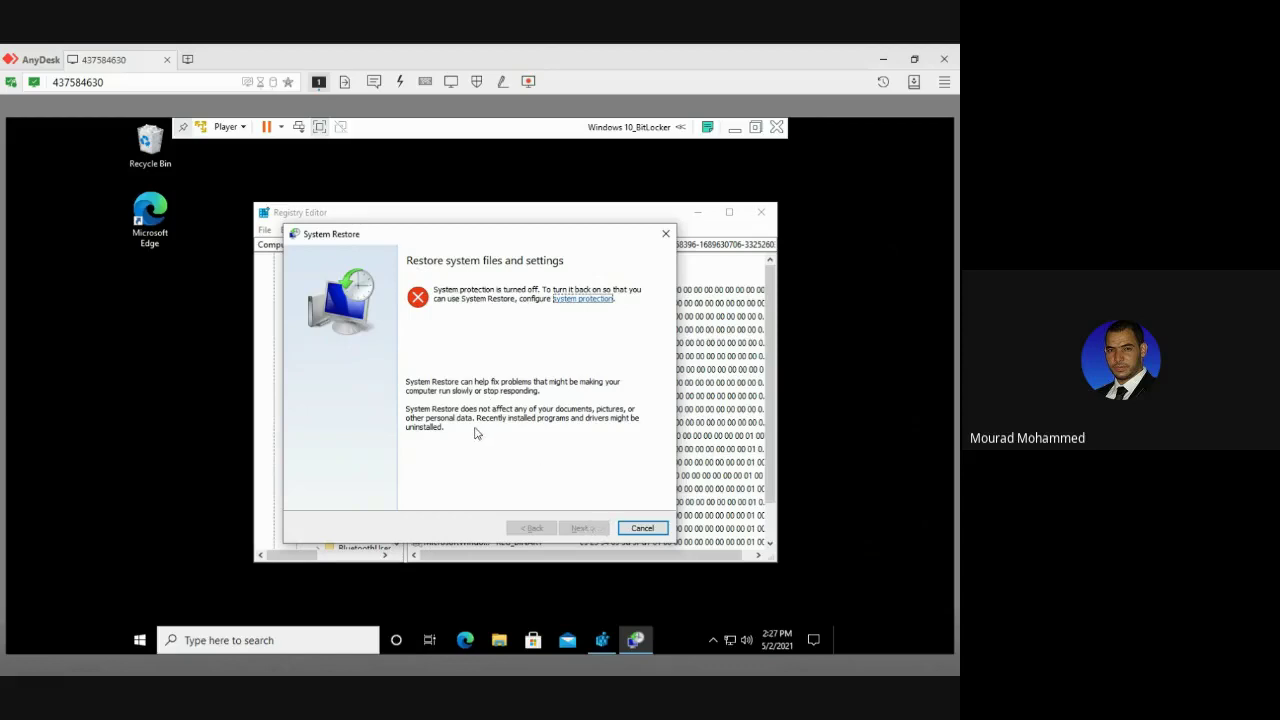
{"action": "left_click", "coordinate": [641, 527]}
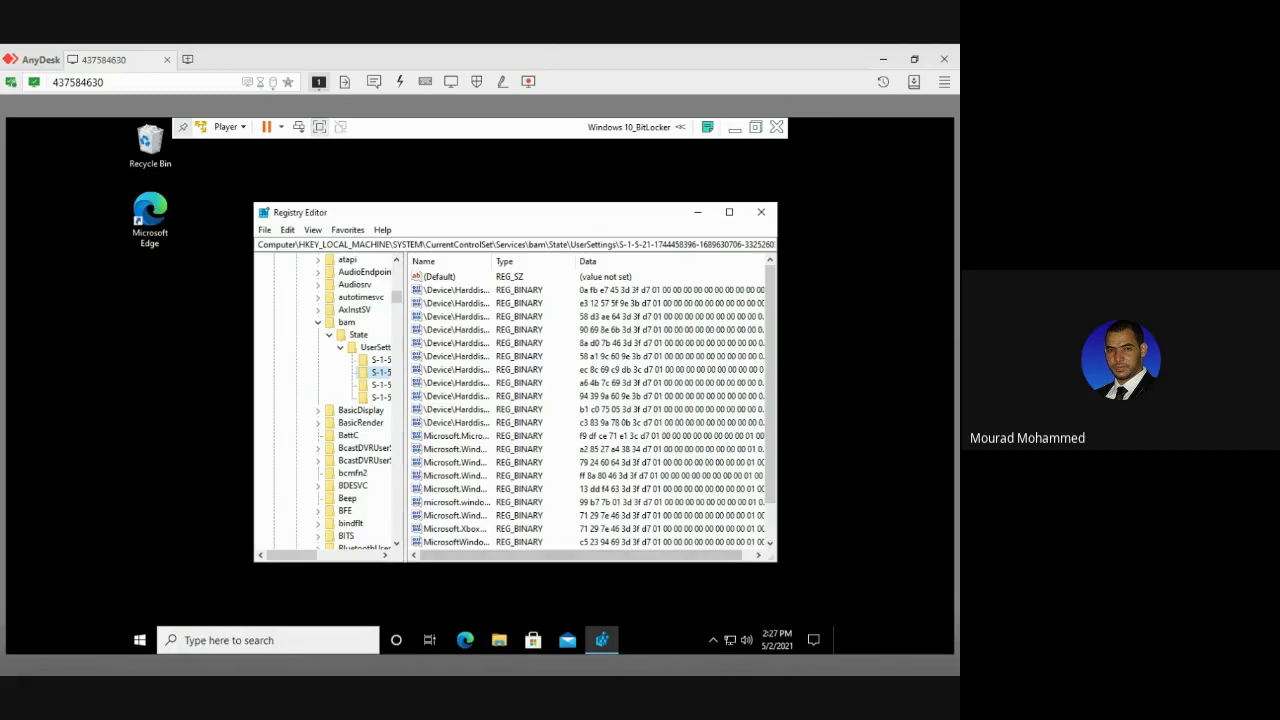
Step: Review Task II on the recycle bin in the lab PDF in Chrome and return to the virtual machine window
{"action": "left_click", "coordinate": [320, 127]}
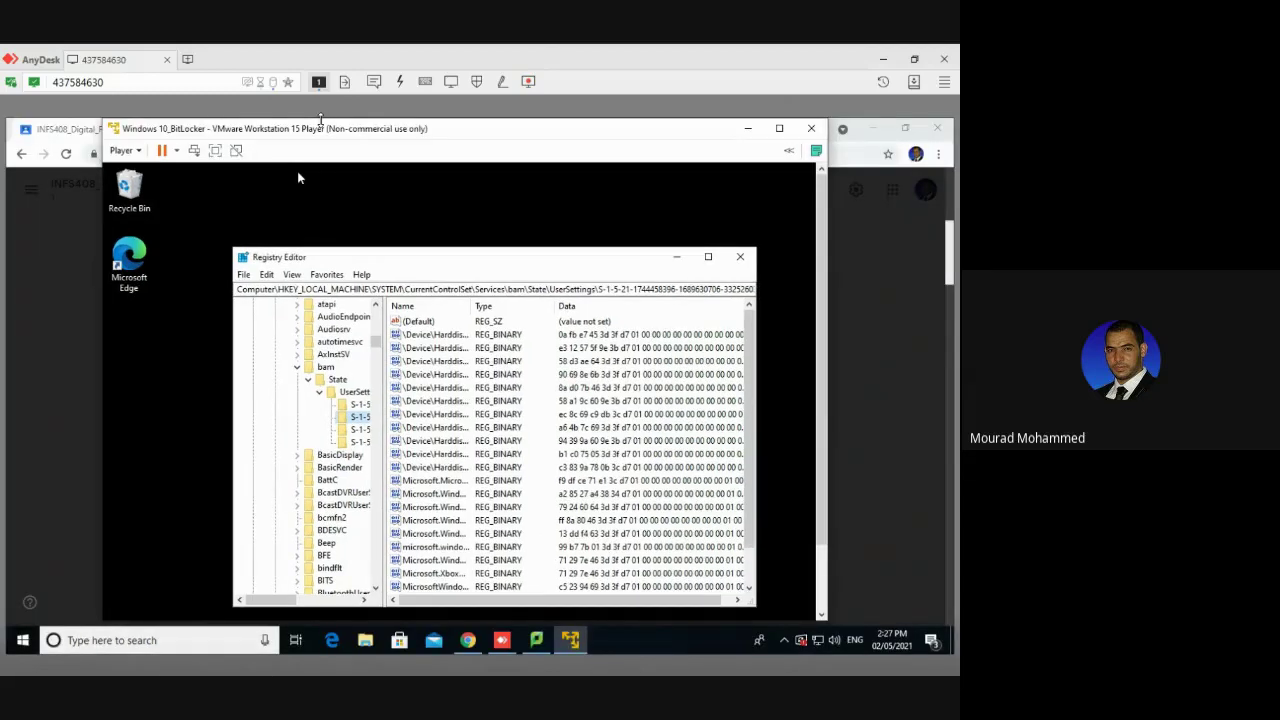
{"action": "left_click", "coordinate": [468, 640]}
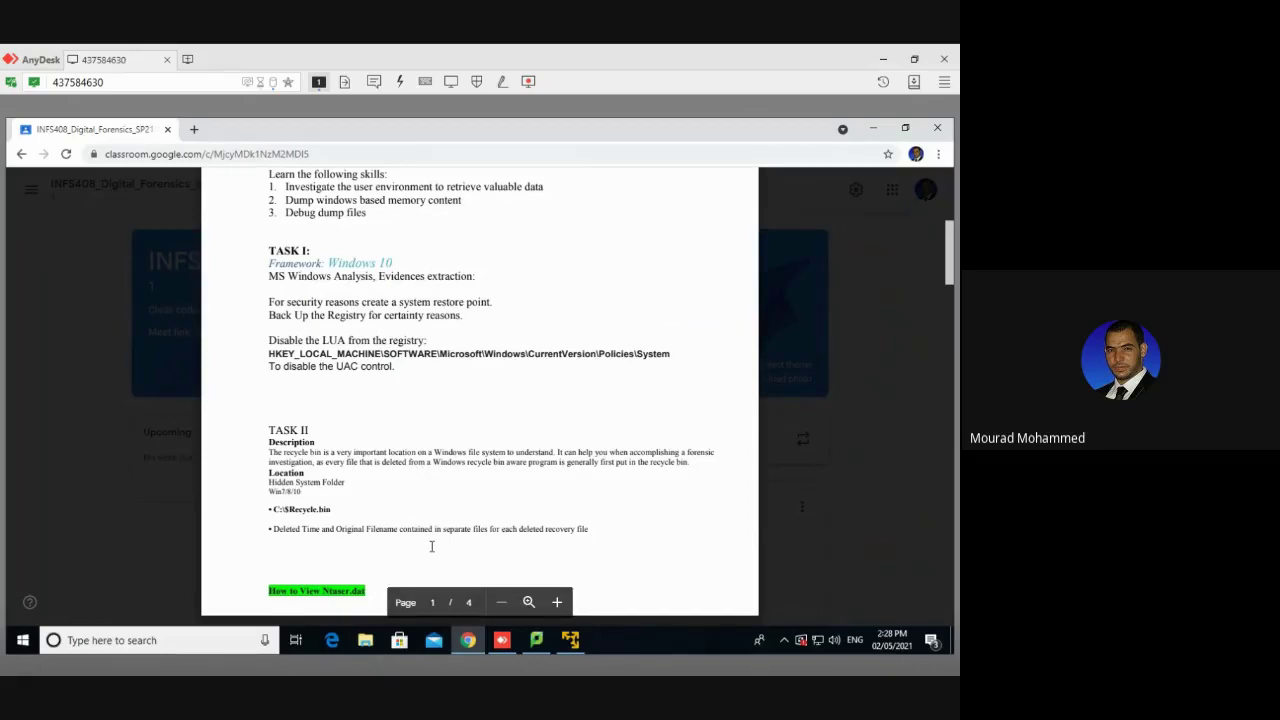
{"action": "left_click", "coordinate": [550, 640]}
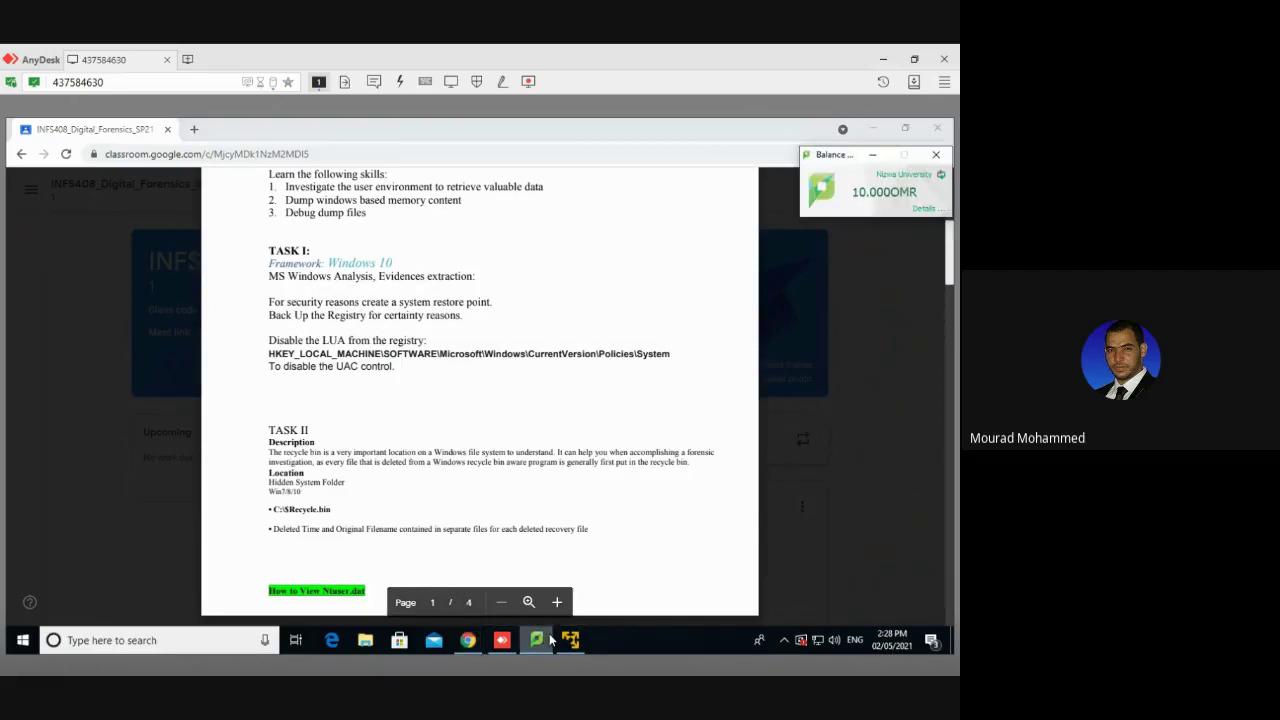
{"action": "left_click", "coordinate": [556, 640]}
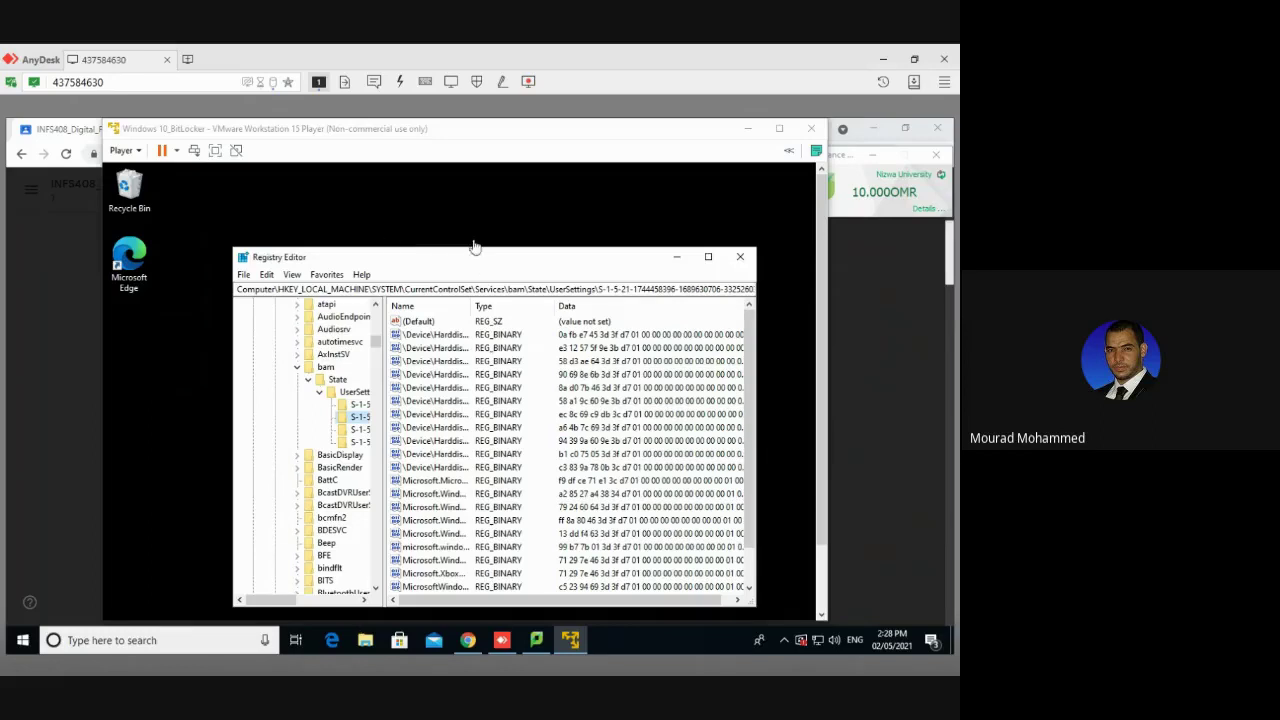
Step: Try to open the path C:\$Recycle.ben in File Explorer on the host computer
{"action": "left_click", "coordinate": [366, 640]}
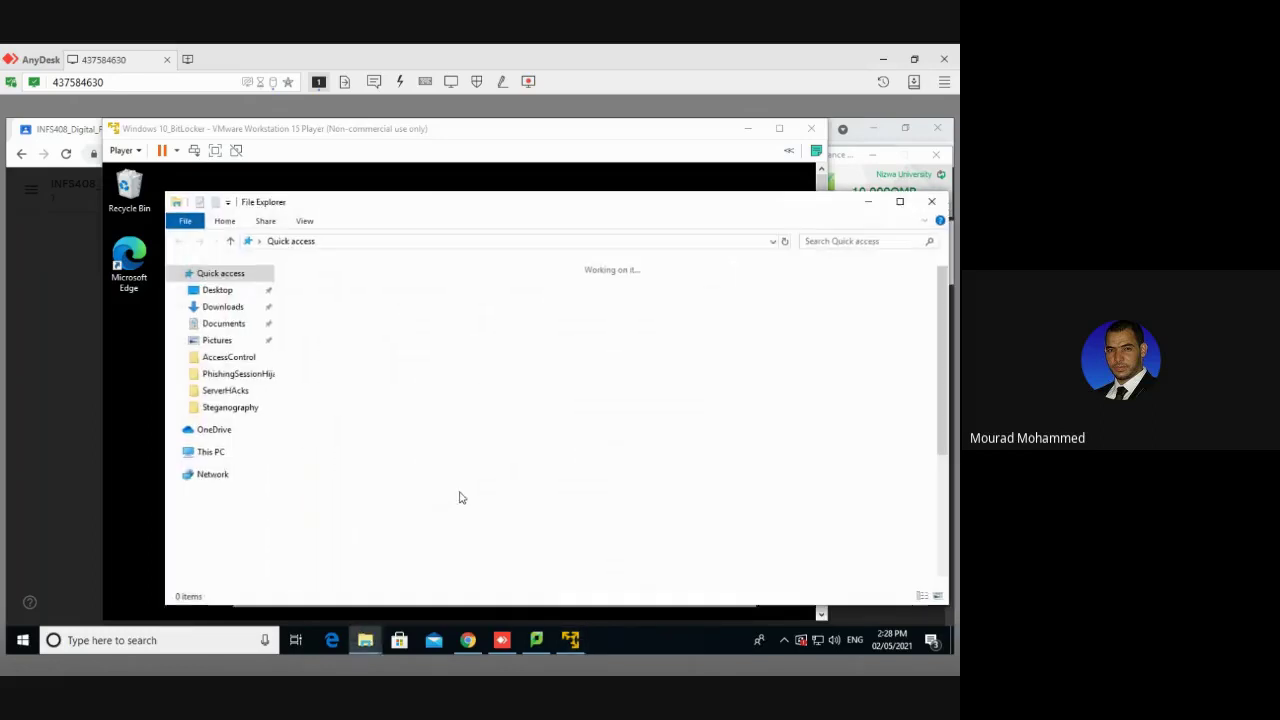
{"action": "left_click", "coordinate": [176, 203]}
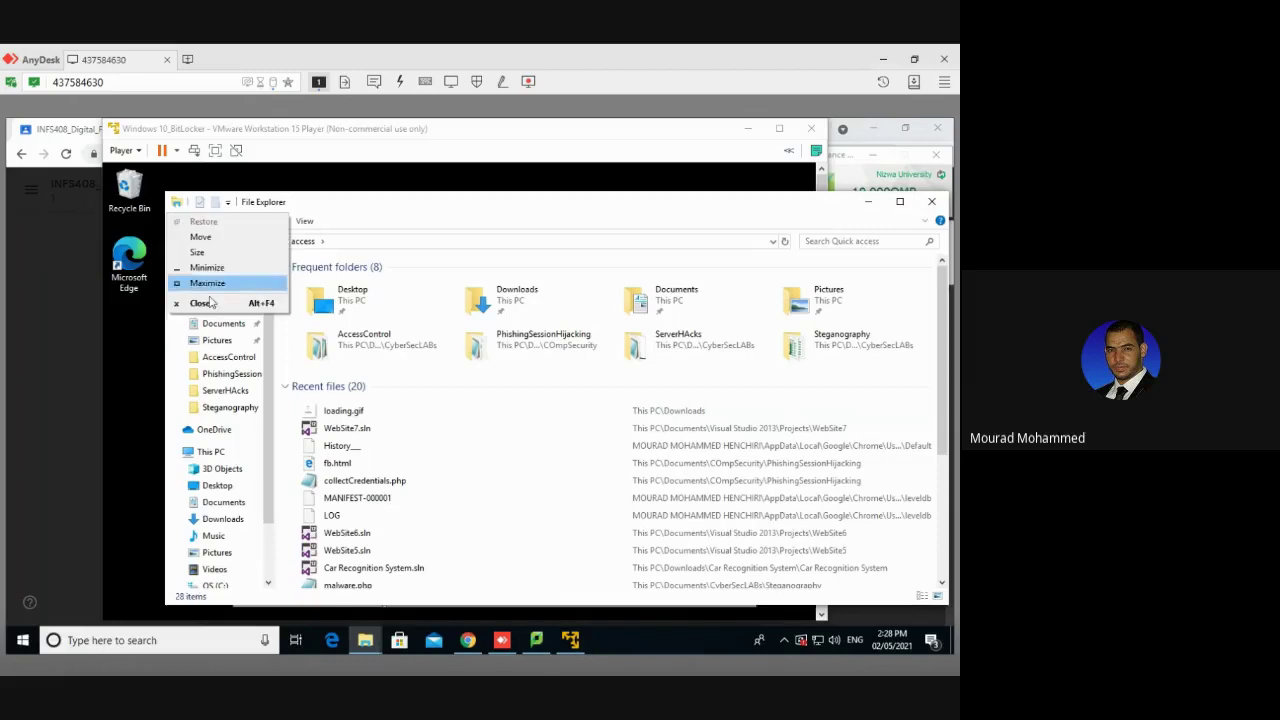
{"action": "key", "text": "Escape"}
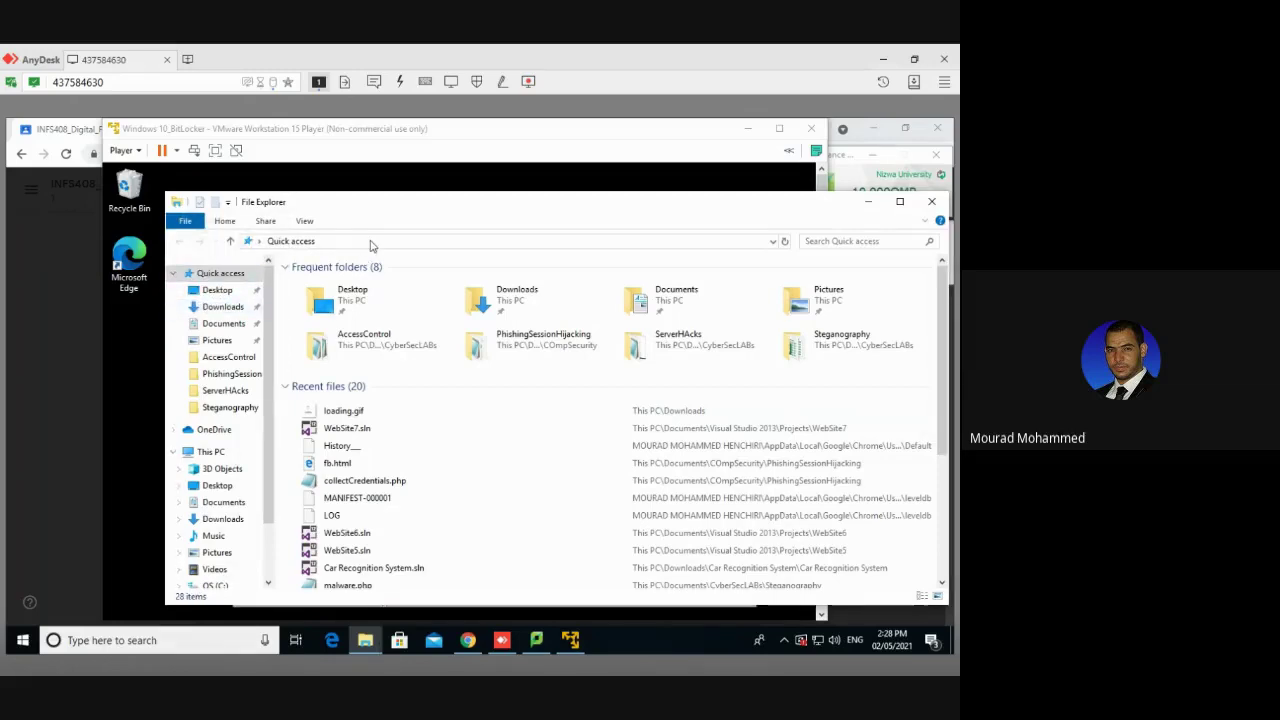
{"action": "left_click", "coordinate": [380, 242]}
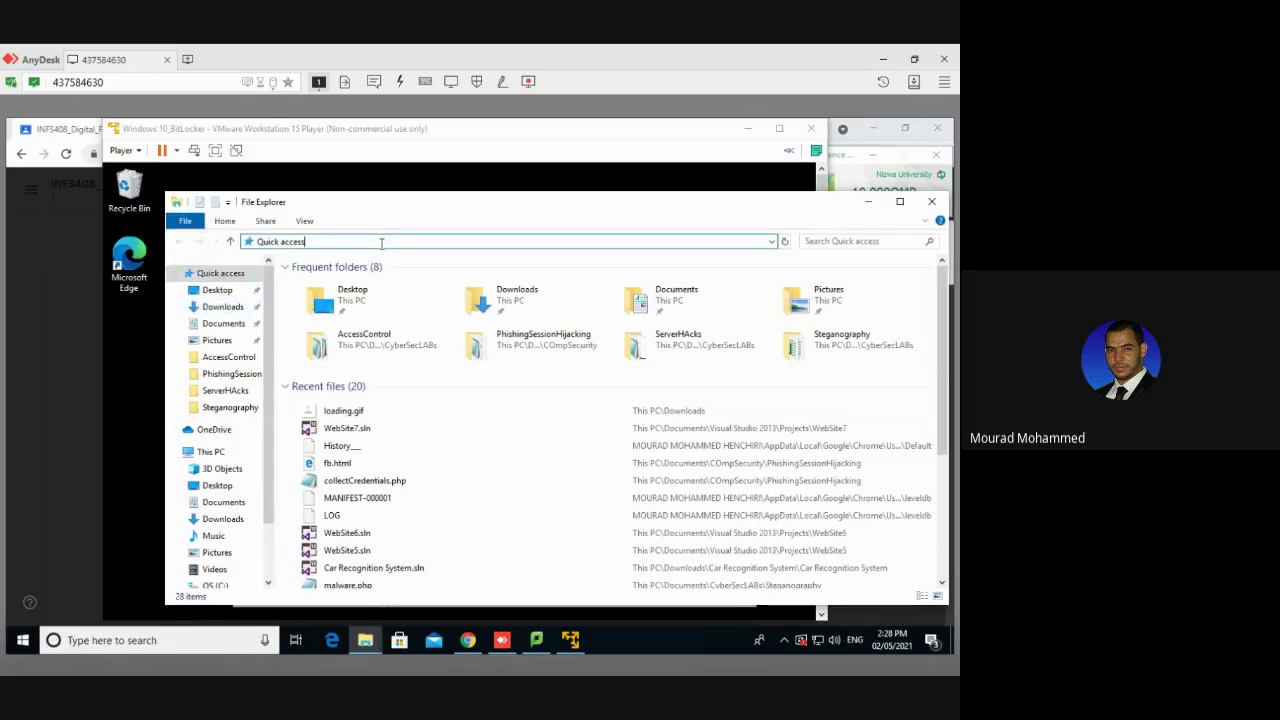
{"action": "left_click", "coordinate": [380, 242]}
{"action": "type", "text": "C:\\$Rec"}
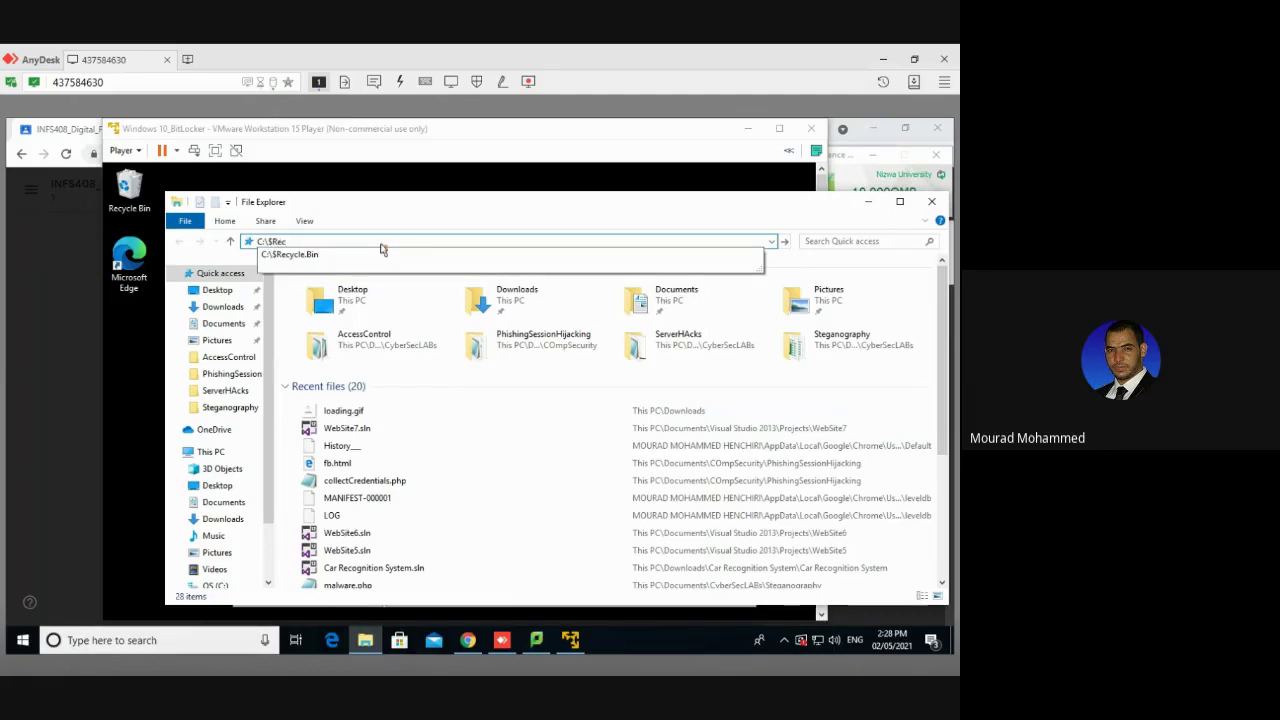
{"action": "type", "text": "ycle.ben"}
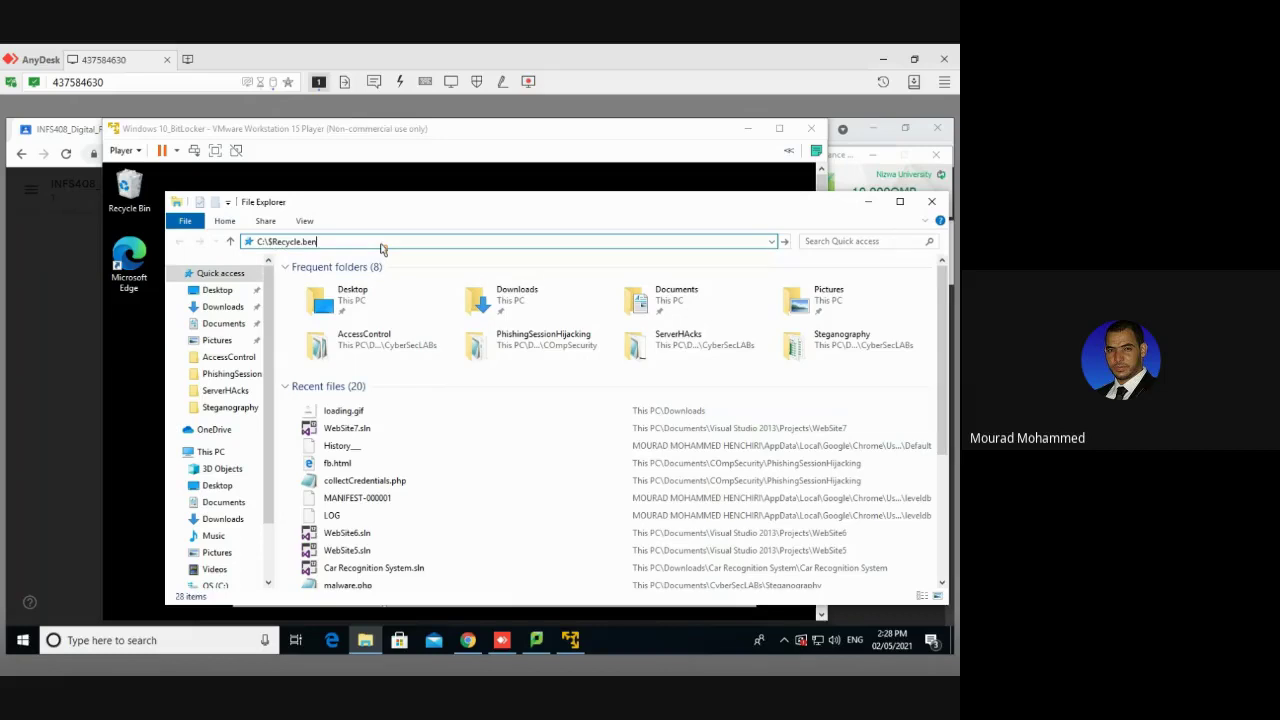
{"action": "key", "text": "ctrl+a"}
{"action": "key", "text": "Return"}
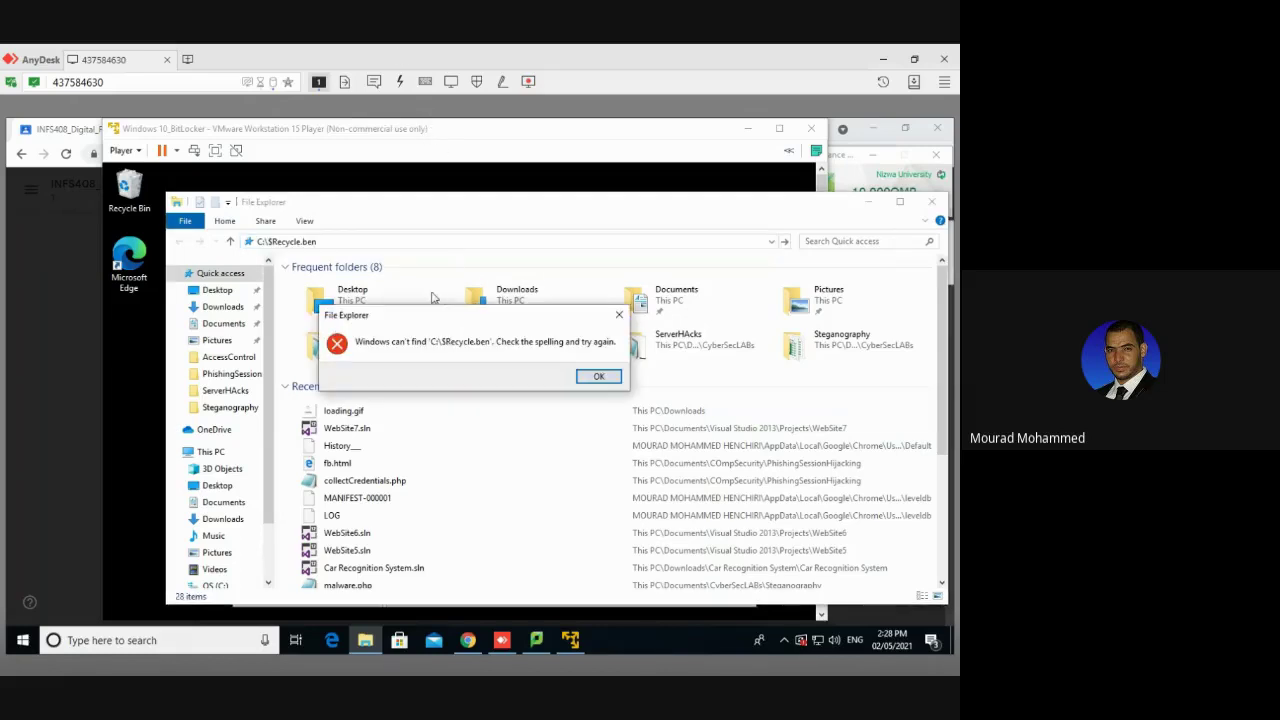
{"action": "left_click", "coordinate": [584, 378]}
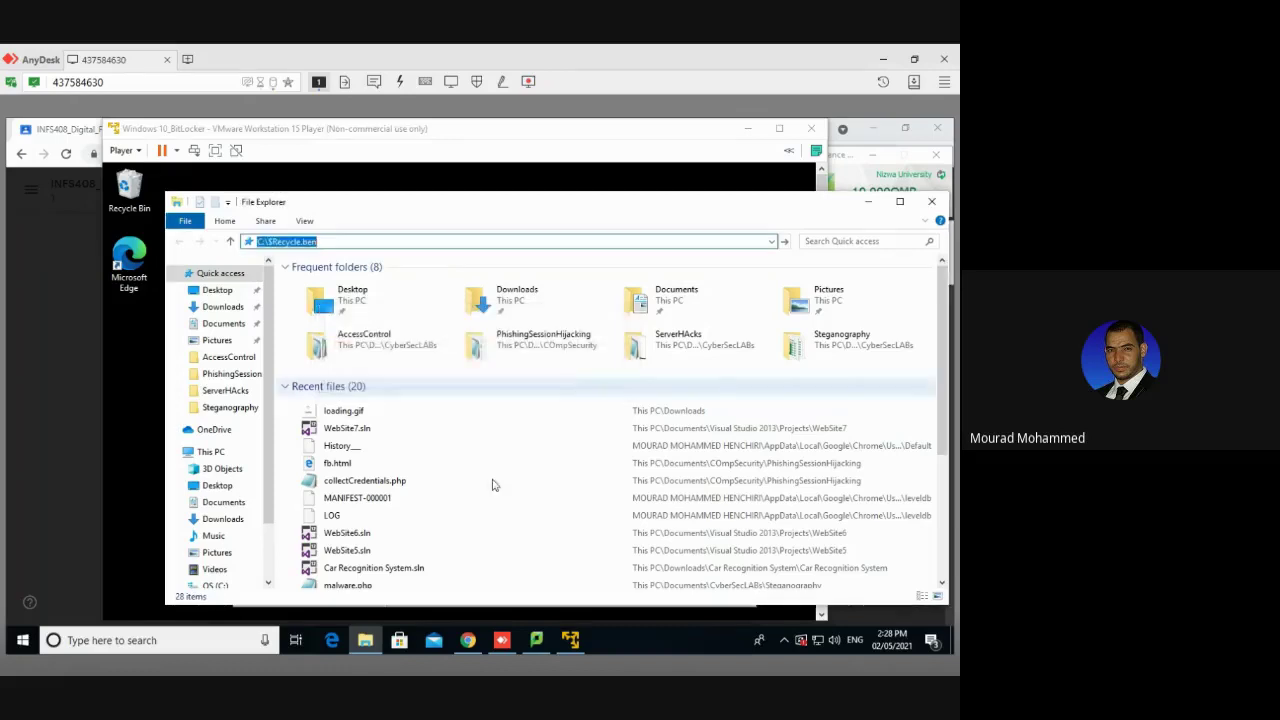
Step: Highlight the C:\$Recycle.bin path under Task II in the lab PDF and switch back to the Windows 10_BitLocker virtual machine
{"action": "left_click", "coordinate": [467, 640]}
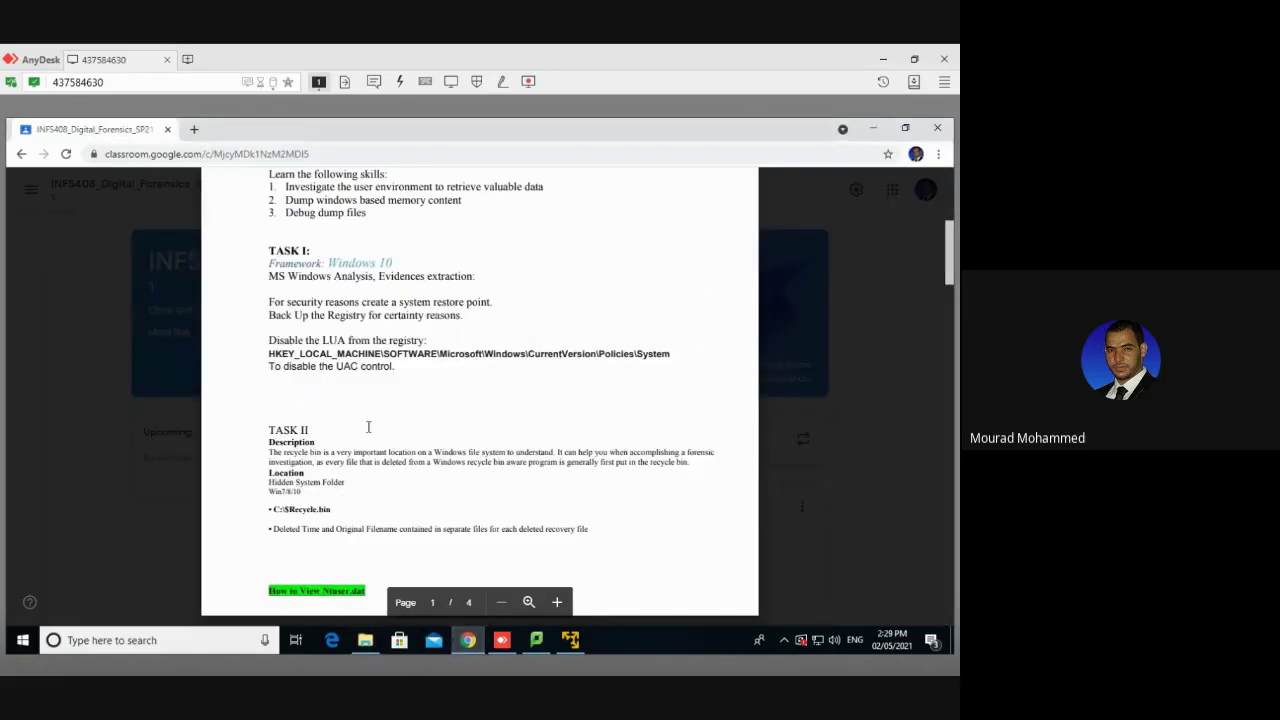
{"action": "triple_click", "coordinate": [296, 509]}
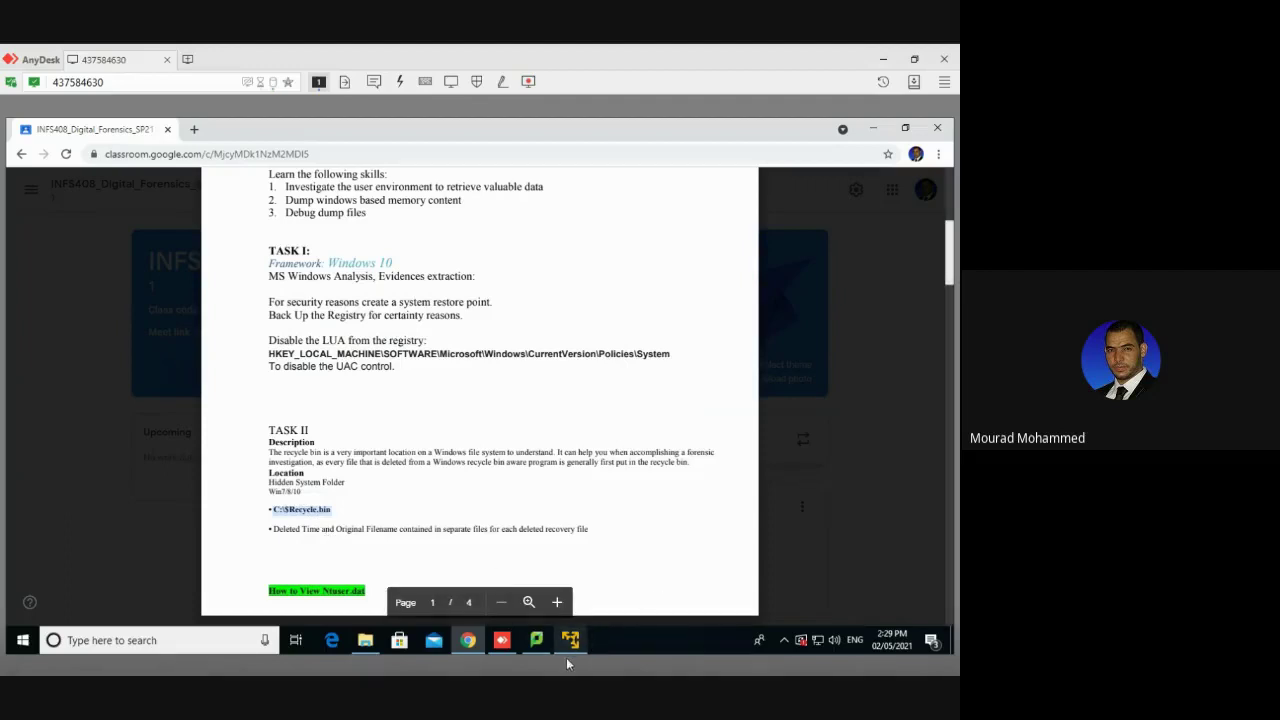
{"action": "mouse_move", "coordinate": [566, 657]}
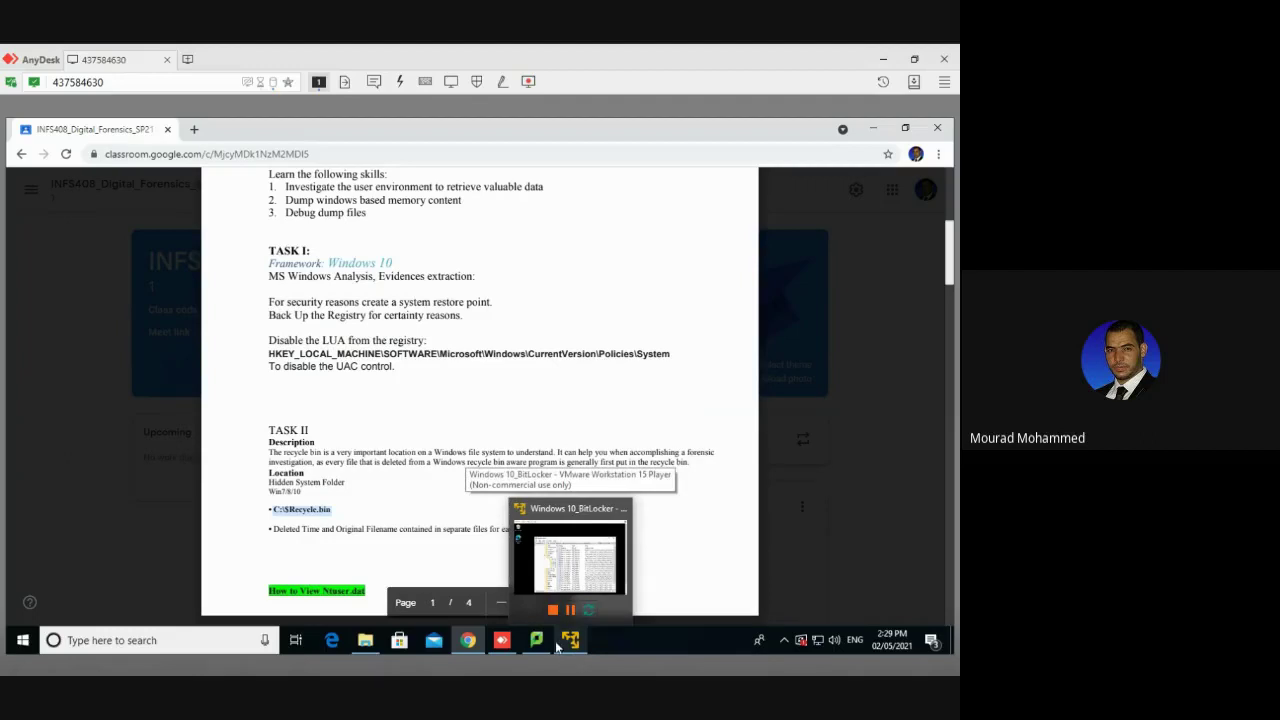
{"action": "left_click", "coordinate": [560, 652]}
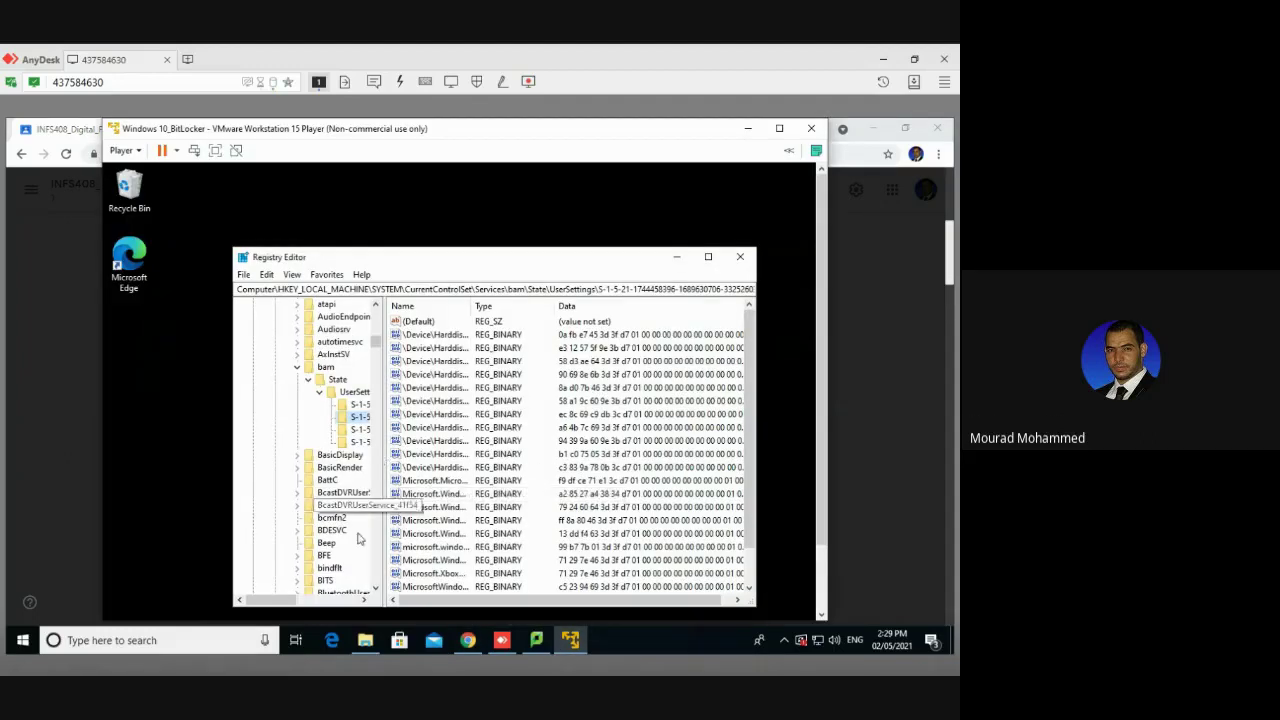
Step: Open the path C:\$Recycle.bin in File Explorer on the host computer
{"action": "left_click", "coordinate": [367, 642]}
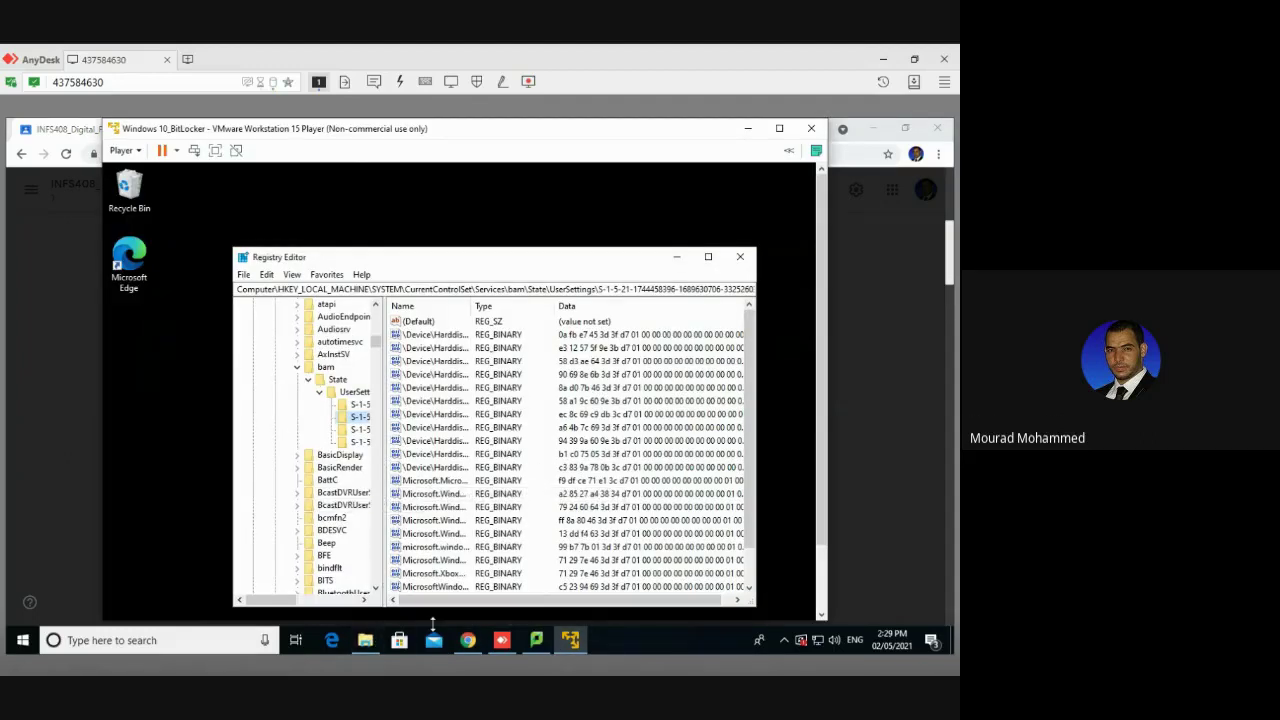
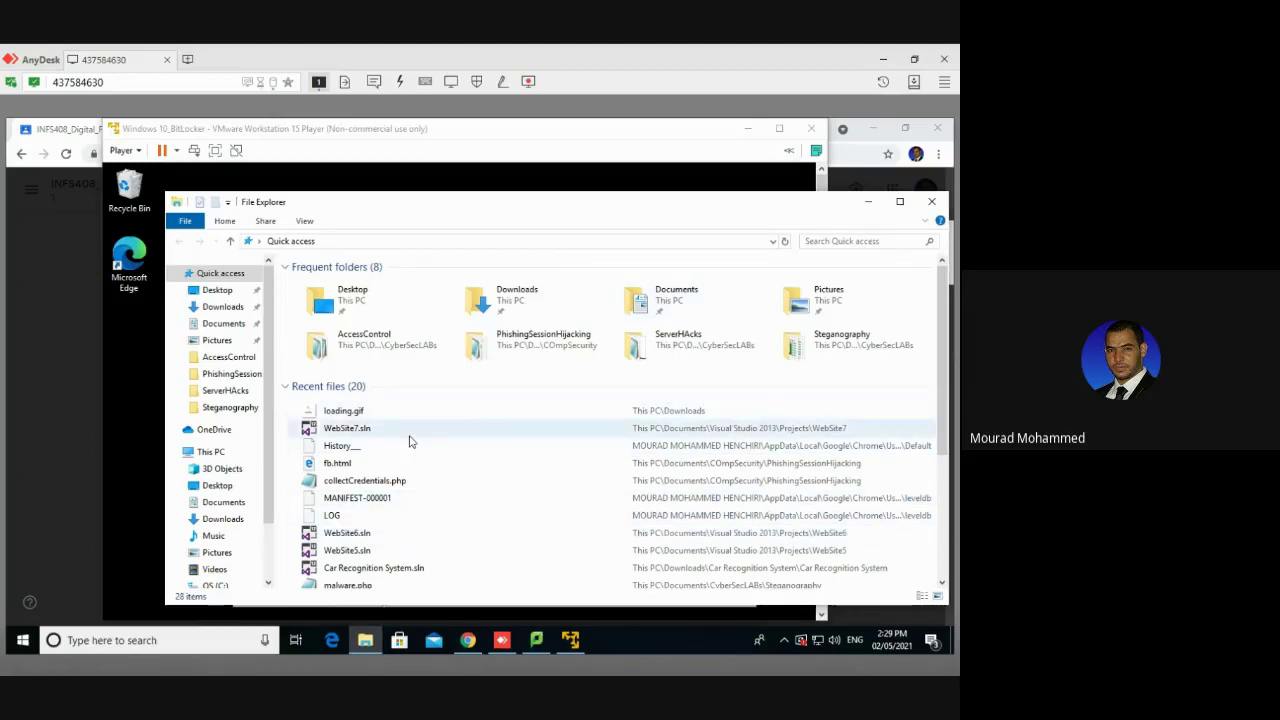
{"action": "left_click", "coordinate": [375, 241]}
{"action": "type", "text": "s"}
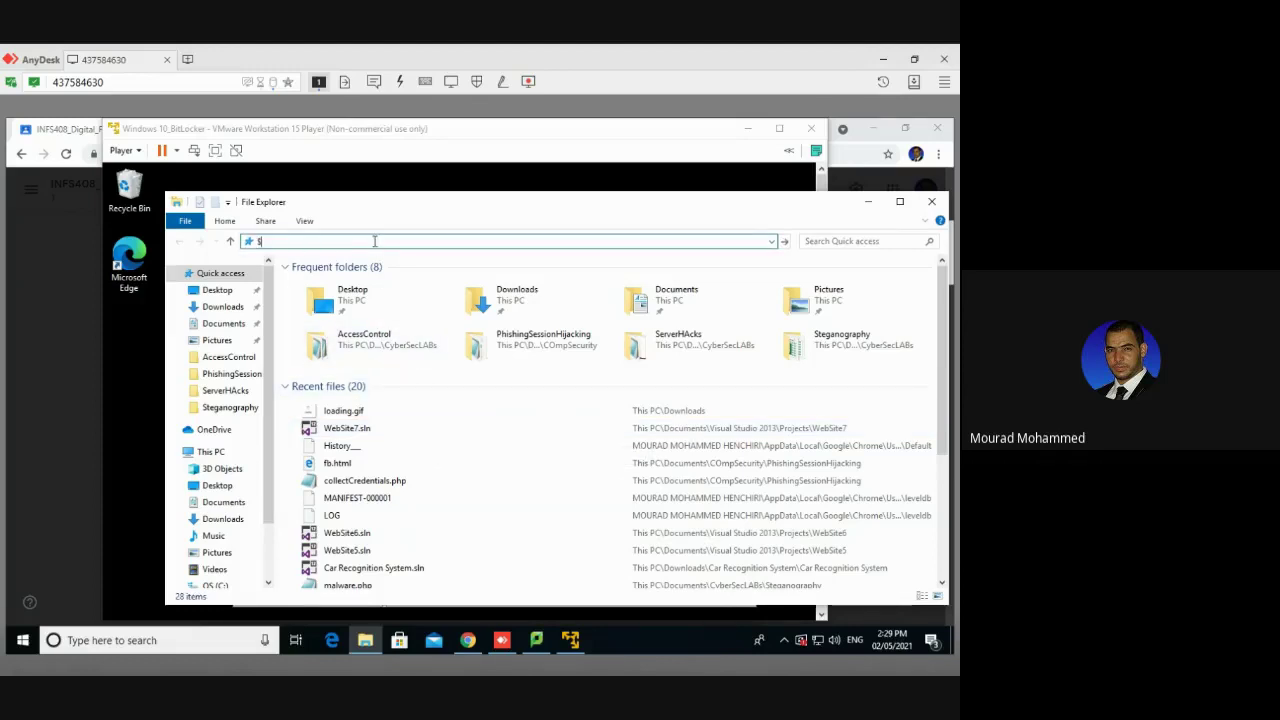
{"action": "type", "text": "C:"}
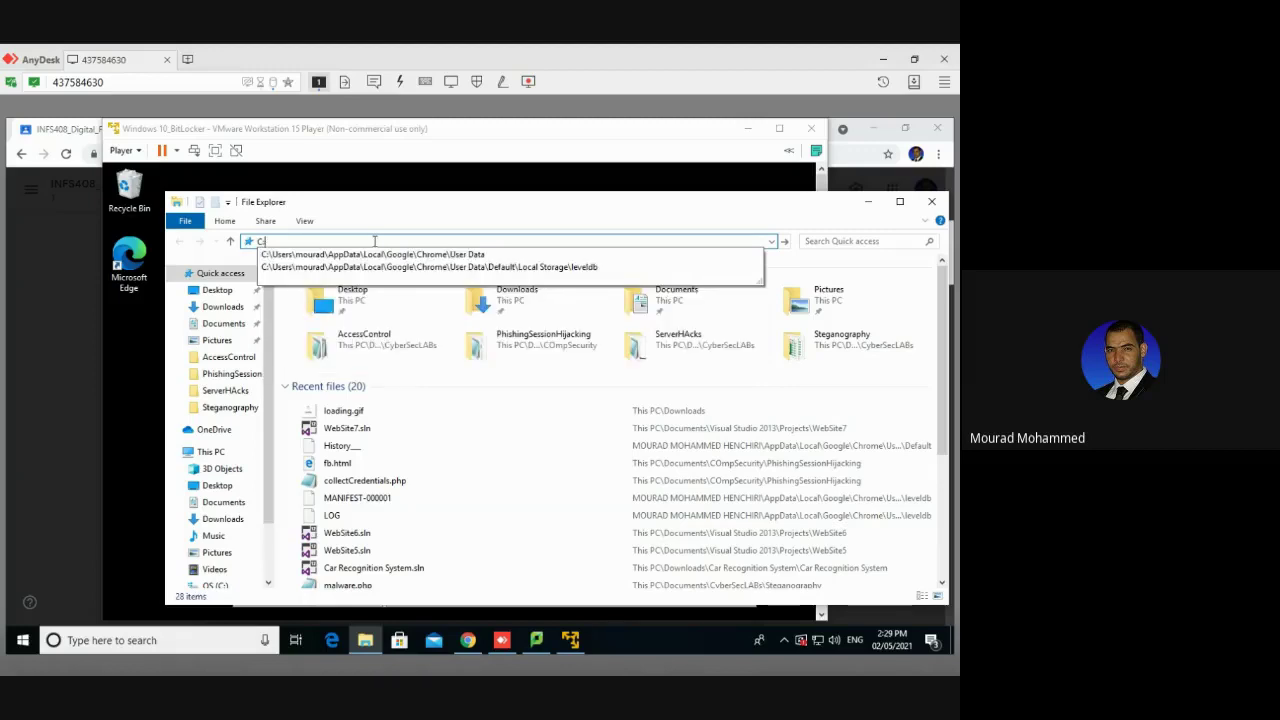
{"action": "type", "text": "\\$Re"}
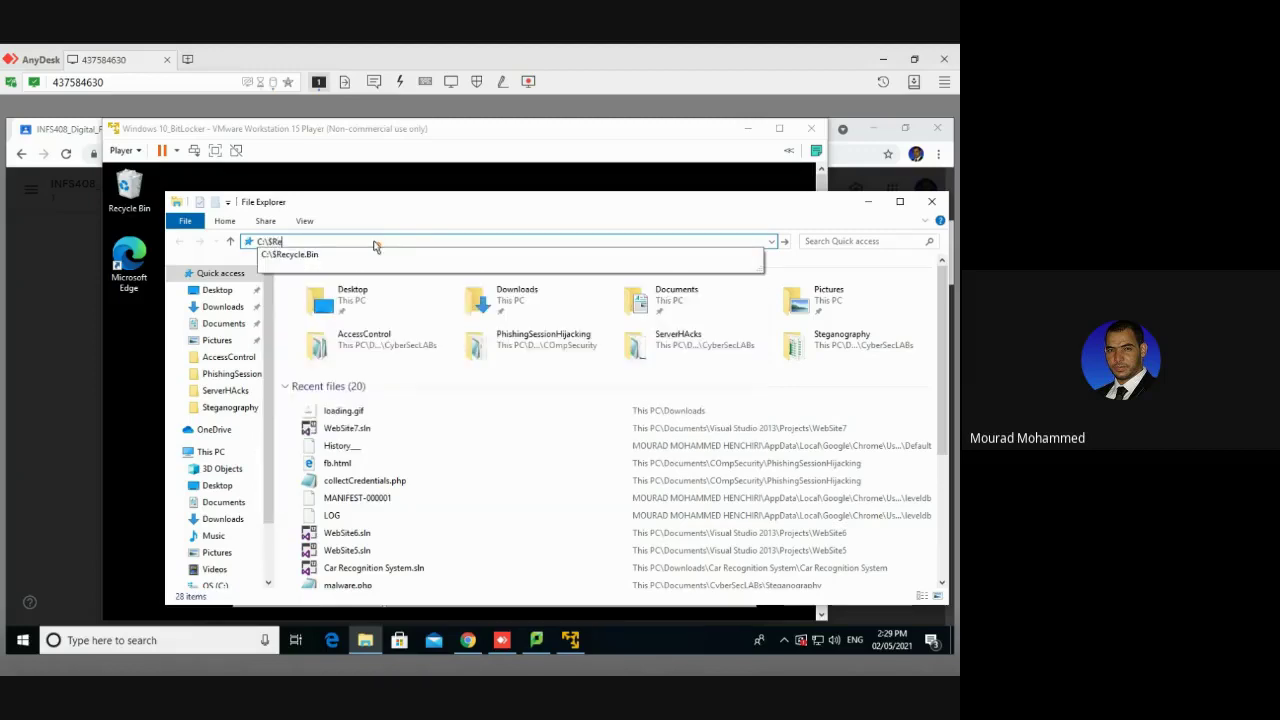
{"action": "type", "text": "cycle.bin"}
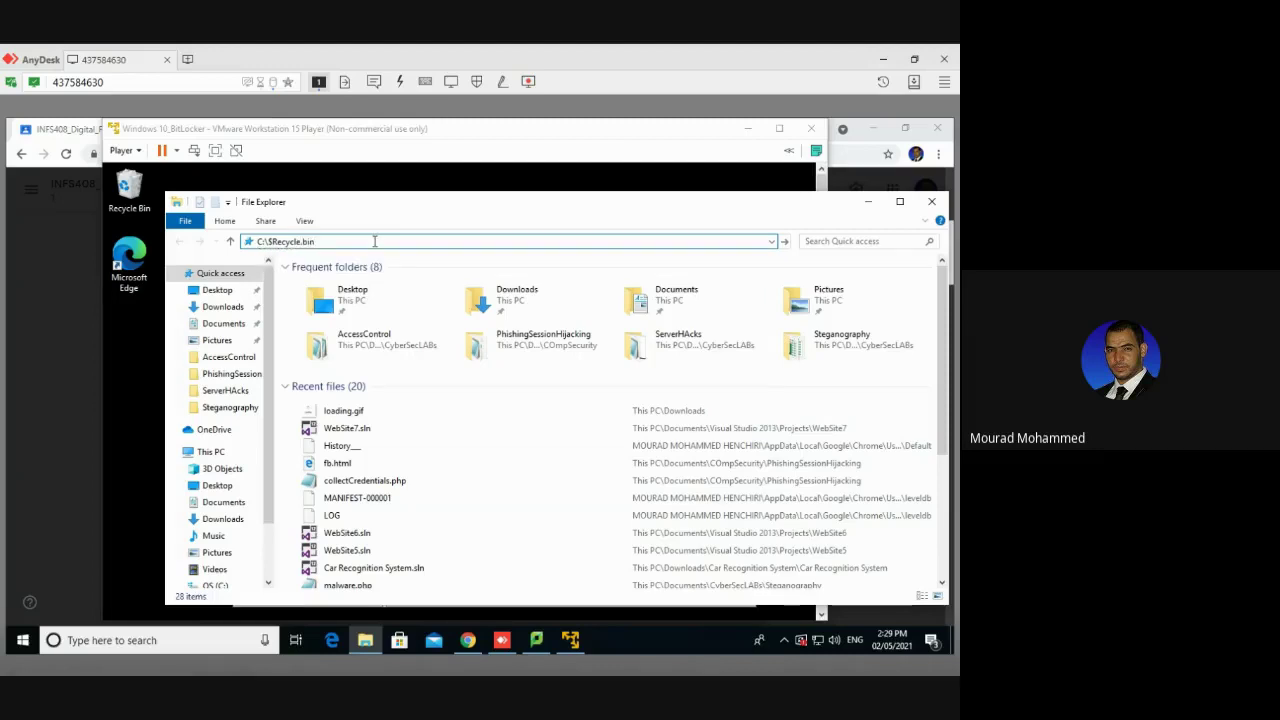
{"action": "key", "text": "Return"}
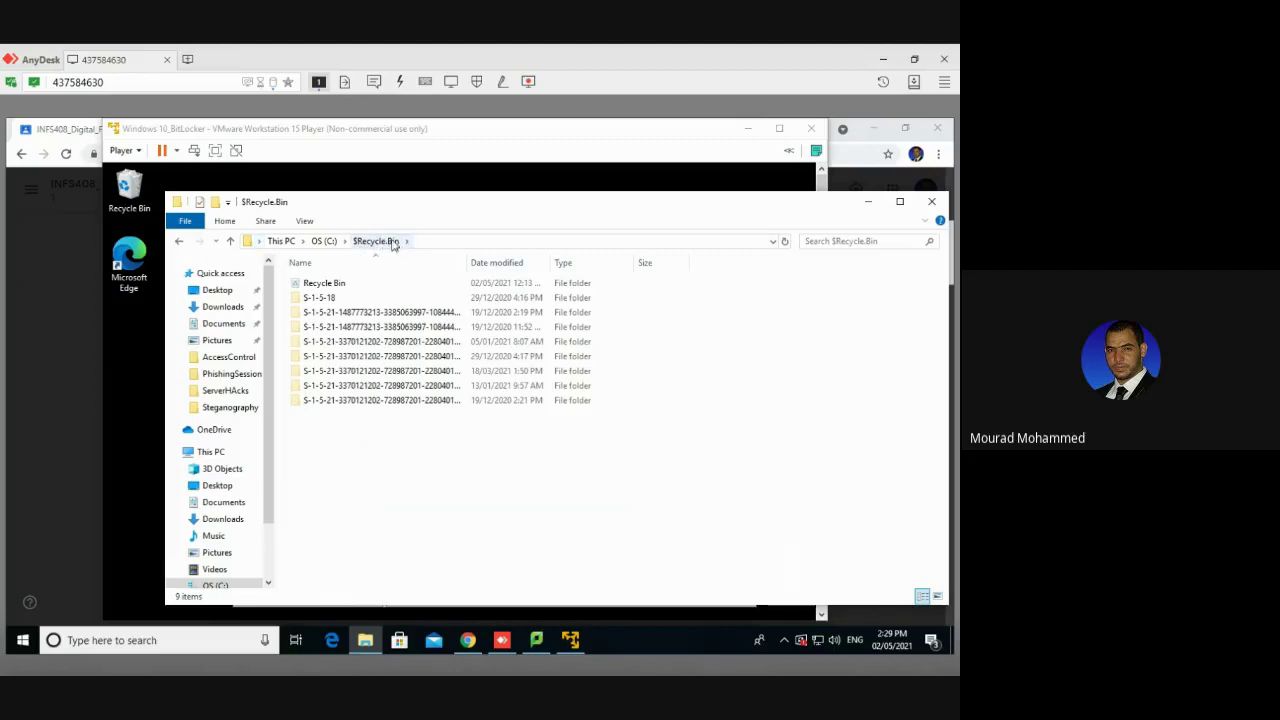
Step: Widen the Name column to show the full SID folder names and try to open the folder ending in 18032
{"action": "left_click_drag", "start_coordinate": [384, 444], "coordinate": [337, 300]}
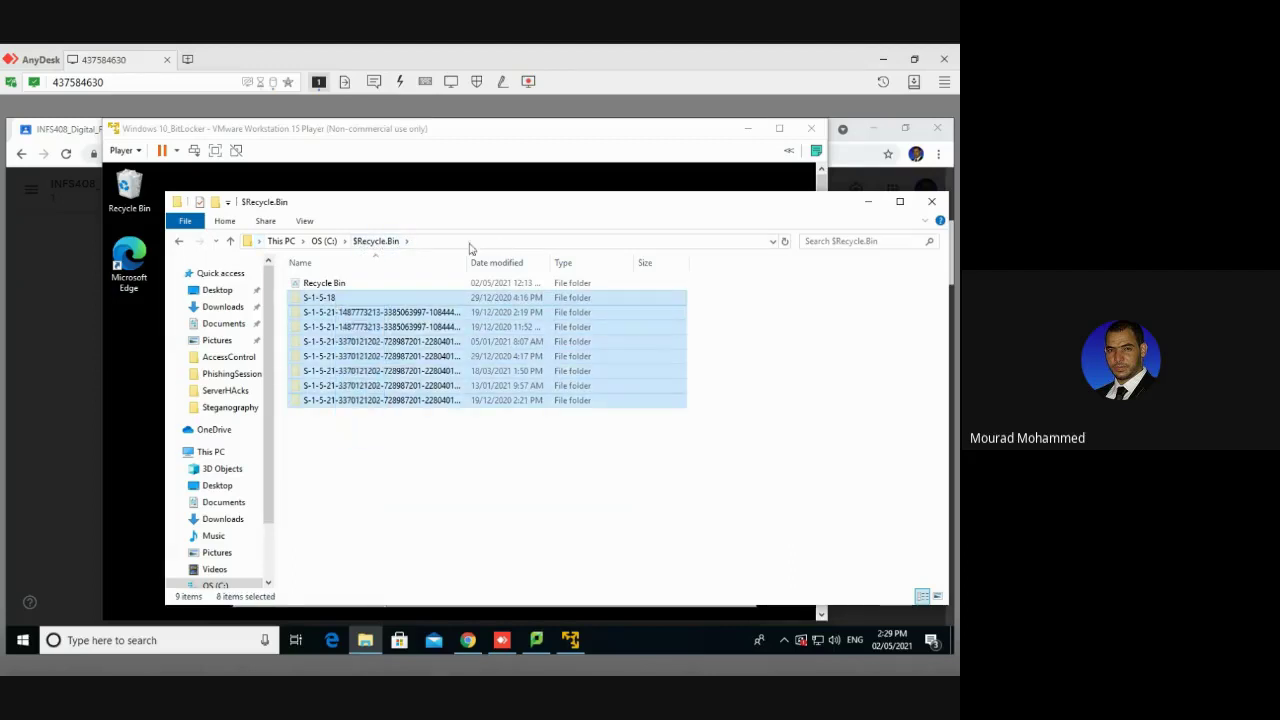
{"action": "left_click_drag", "start_coordinate": [470, 261], "coordinate": [556, 372]}
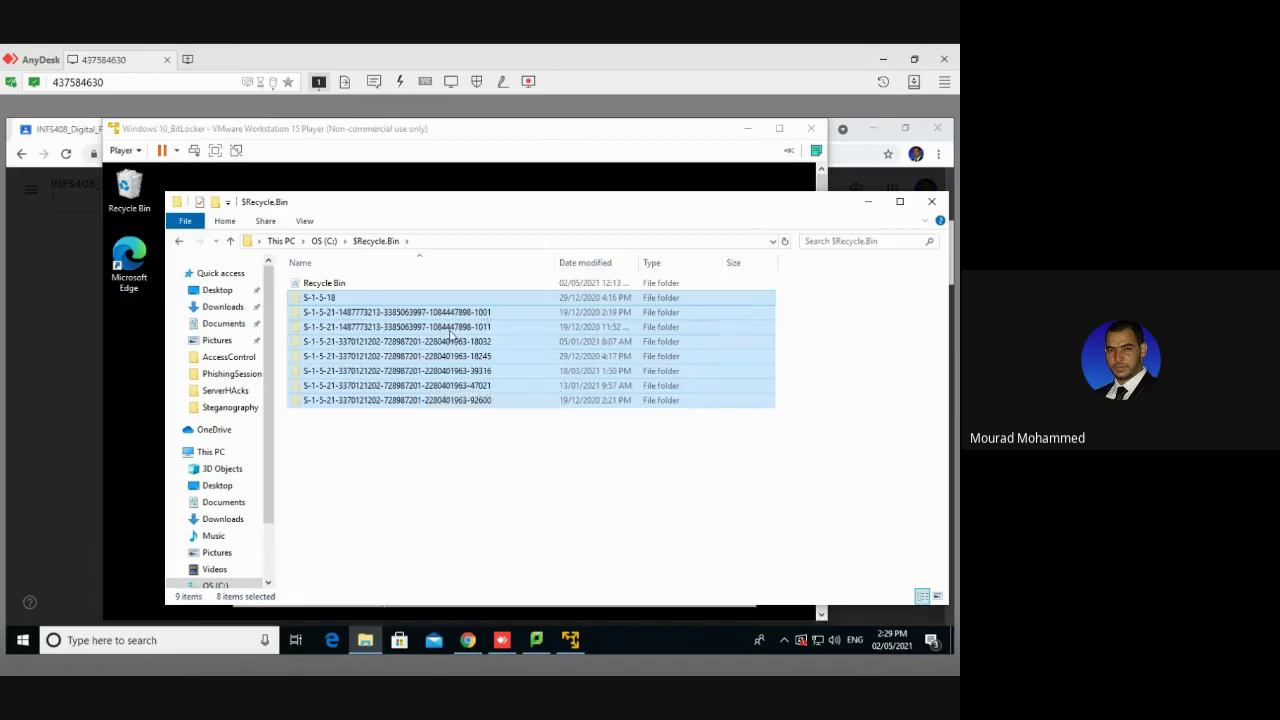
{"action": "left_click", "coordinate": [430, 342]}
{"action": "left_click", "coordinate": [421, 387]}
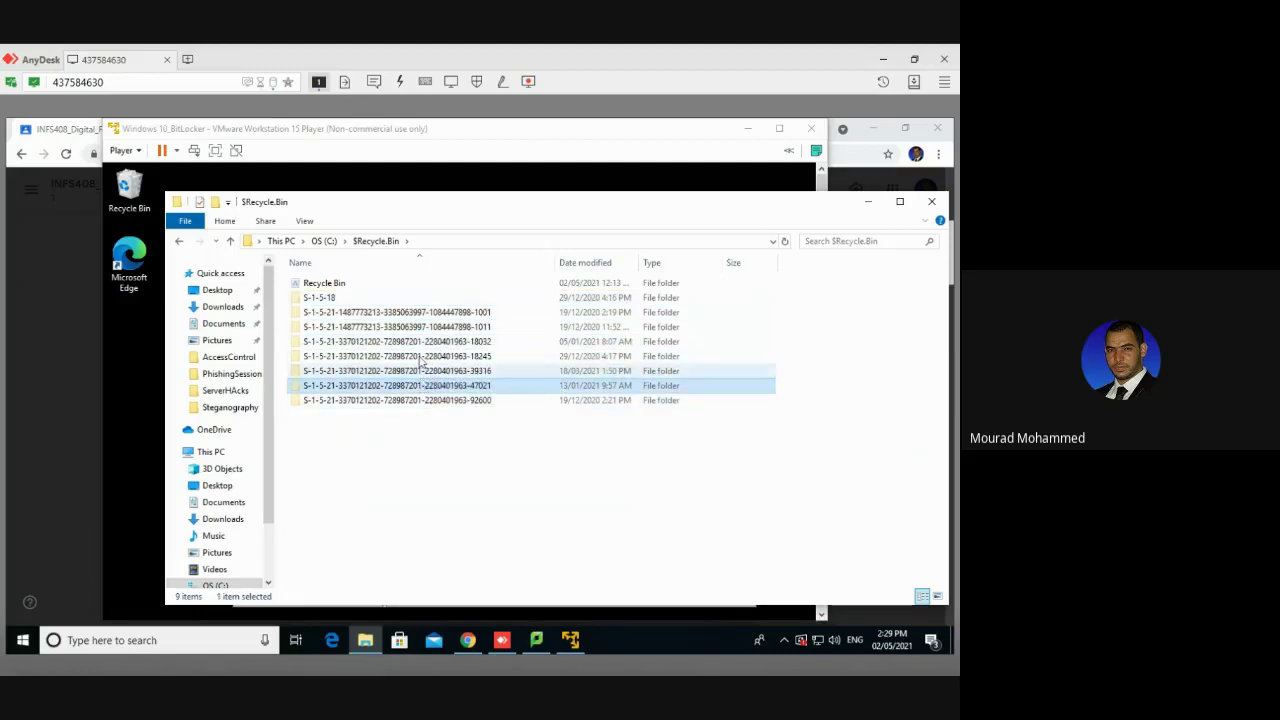
{"action": "double_click", "coordinate": [420, 341]}
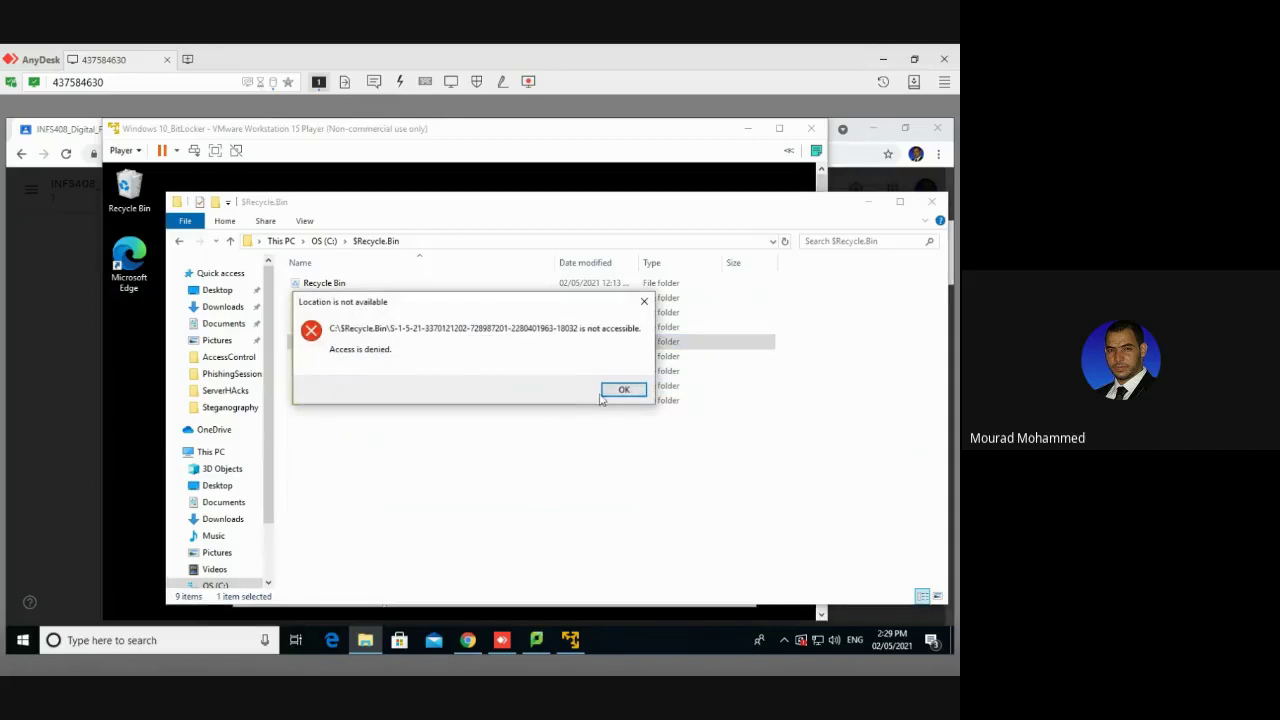
{"action": "left_click", "coordinate": [605, 392]}
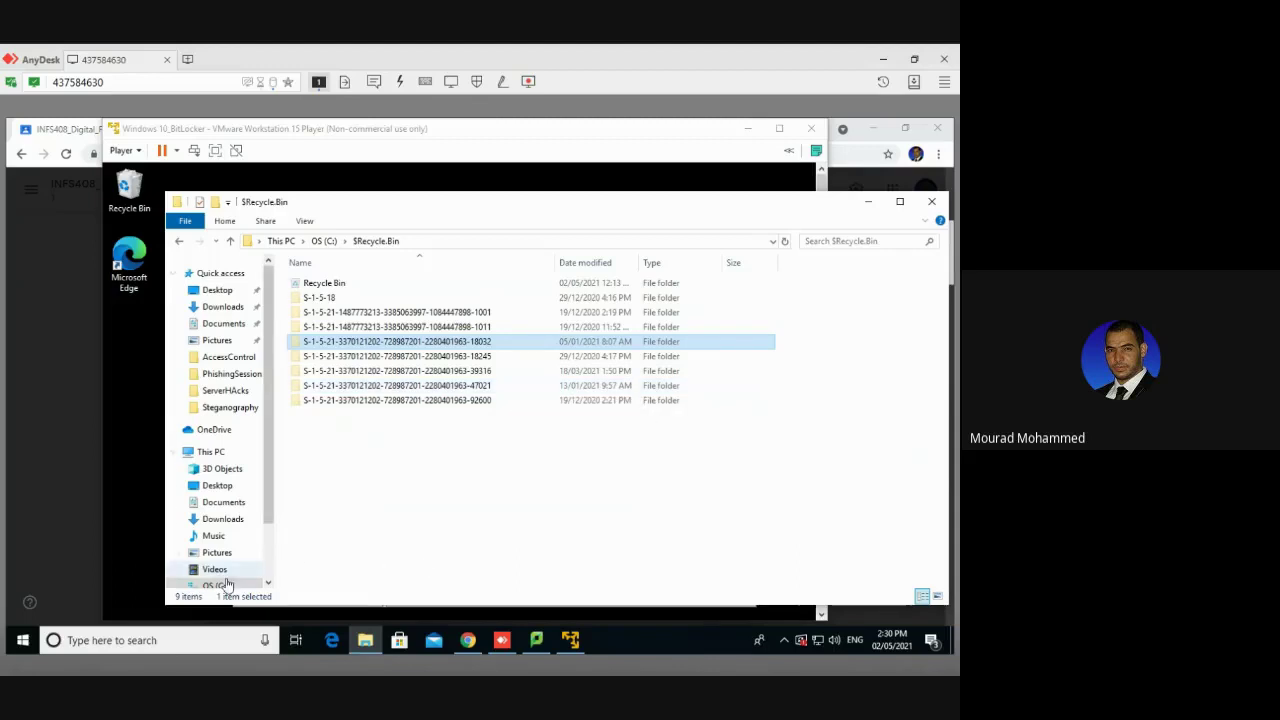
{"action": "right_click", "coordinate": [411, 349]}
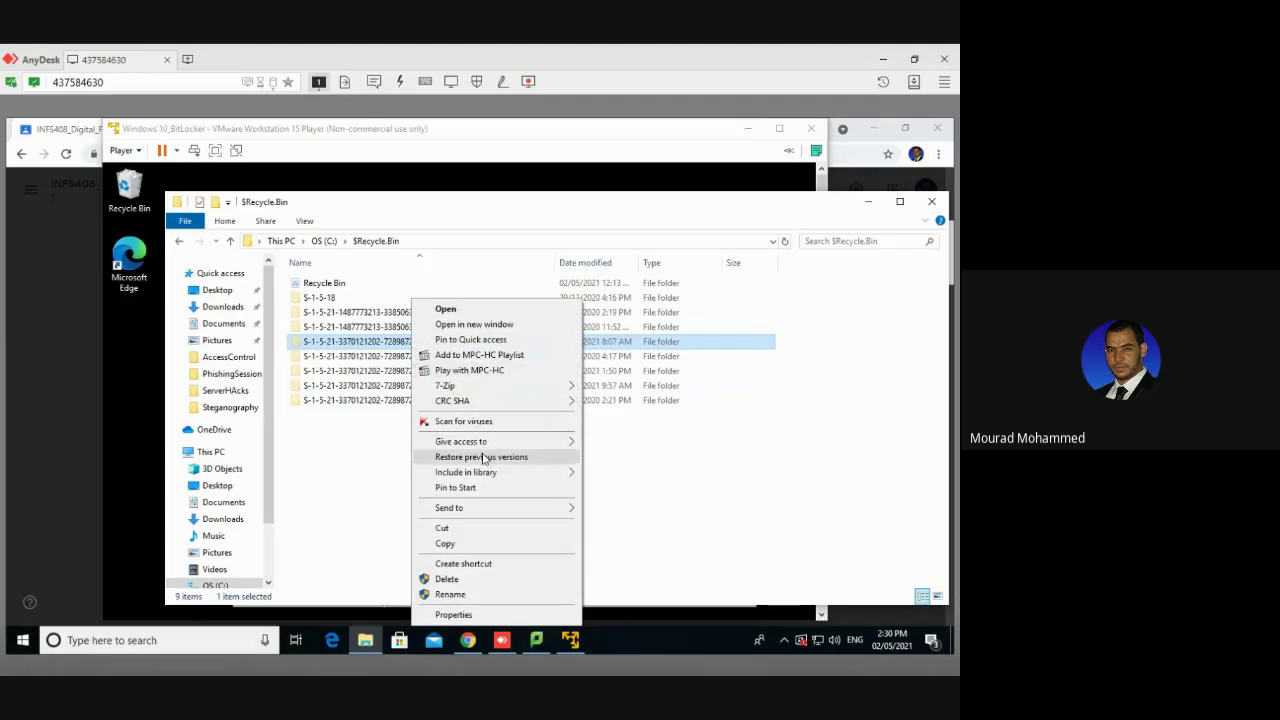
{"action": "mouse_move", "coordinate": [483, 445]}
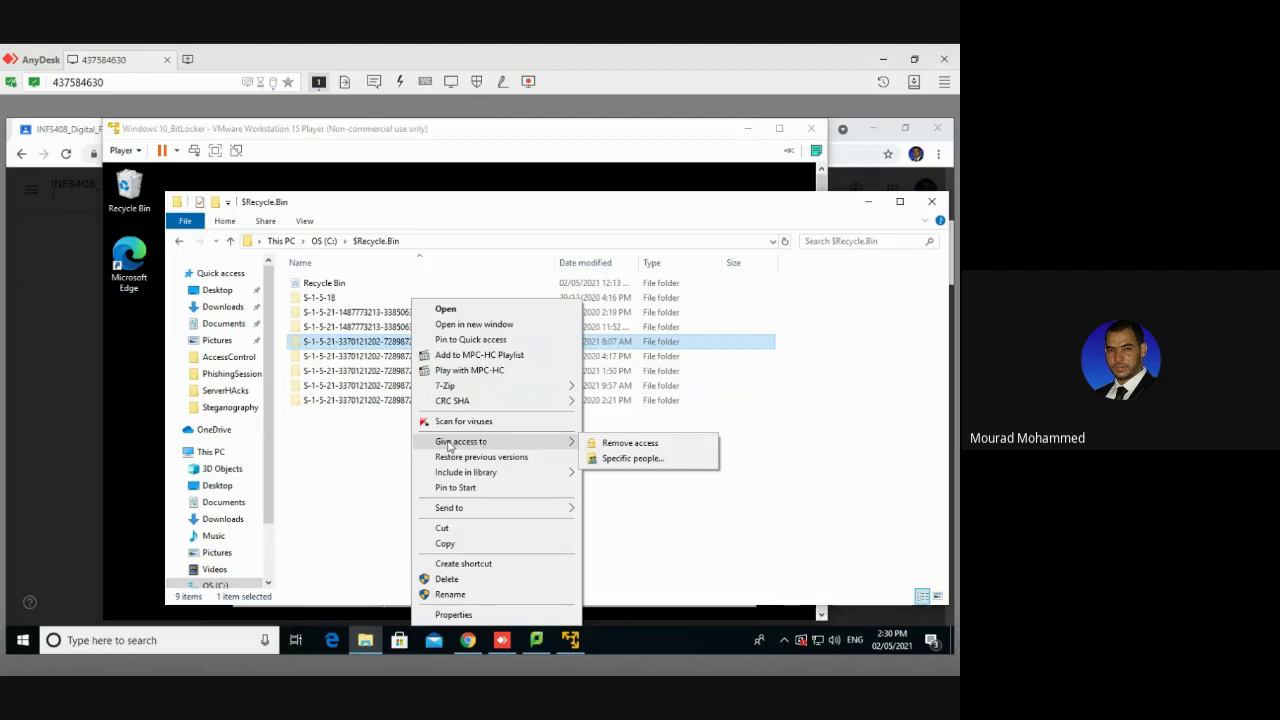
{"action": "left_click", "coordinate": [367, 452]}
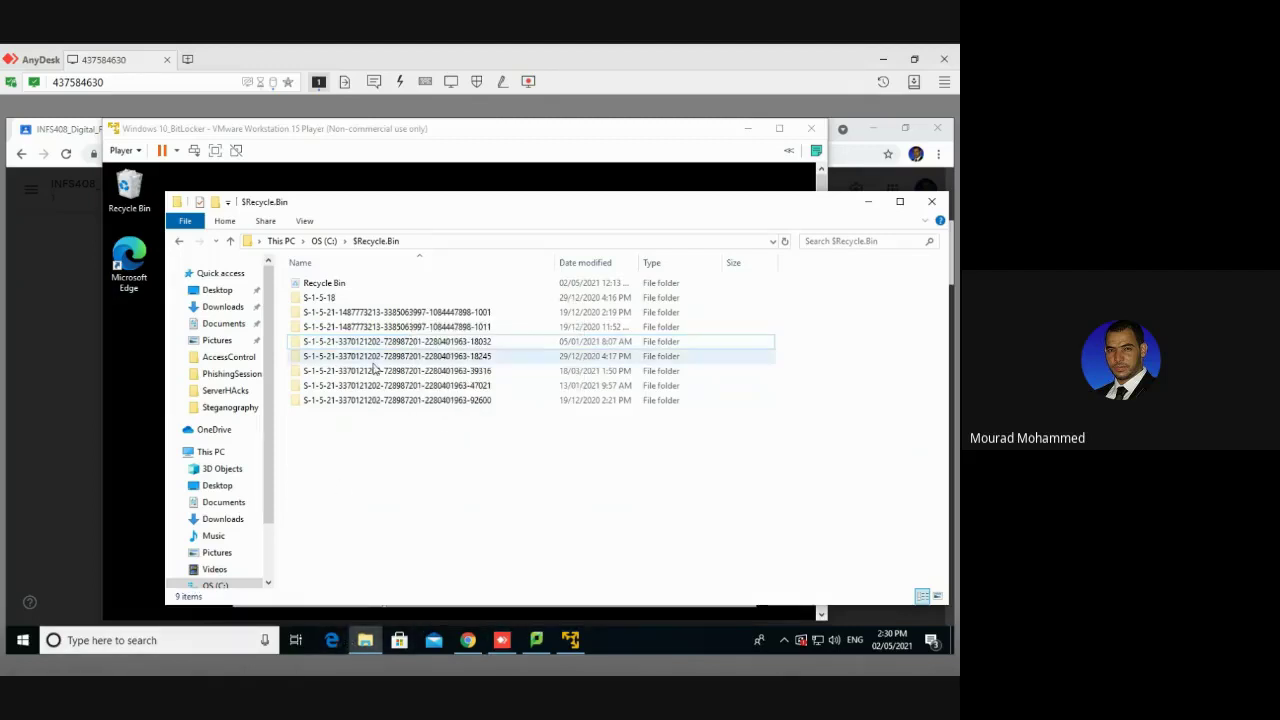
Step: Copy the path of the SID folder ending in 1001
{"action": "right_click", "coordinate": [368, 313]}
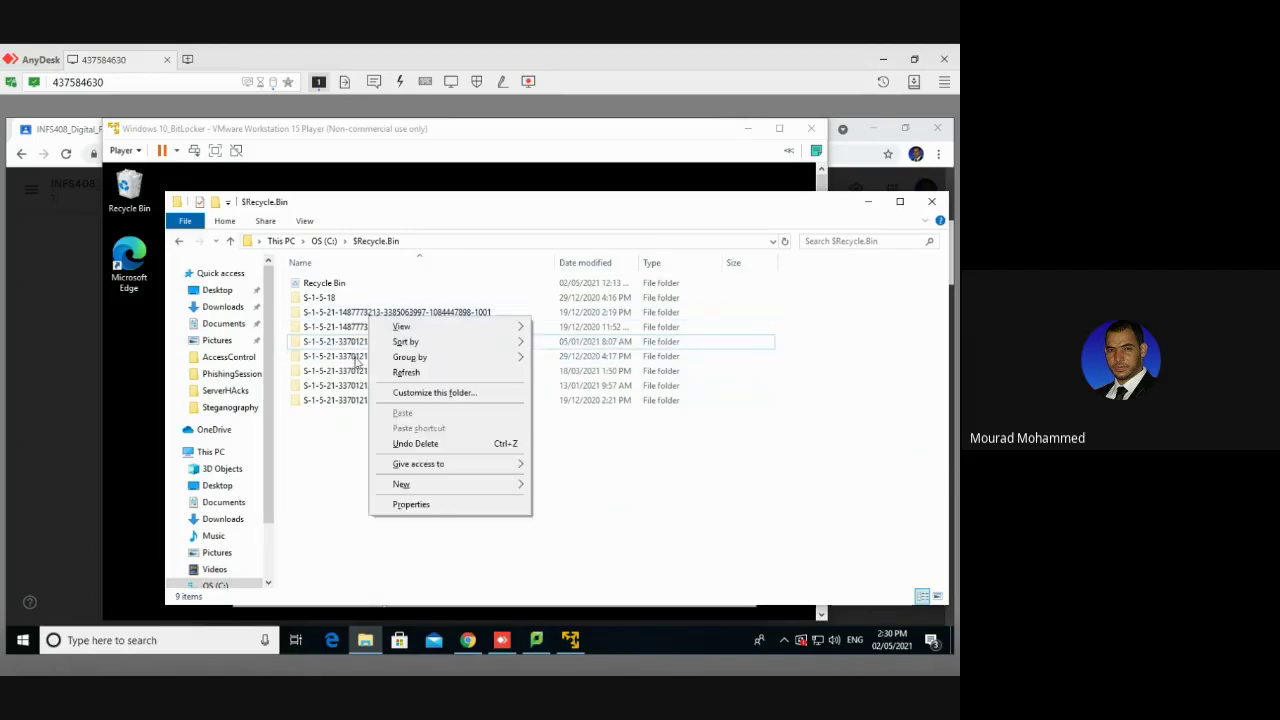
{"action": "left_click", "coordinate": [299, 468]}
{"action": "right_click", "coordinate": [356, 314]}
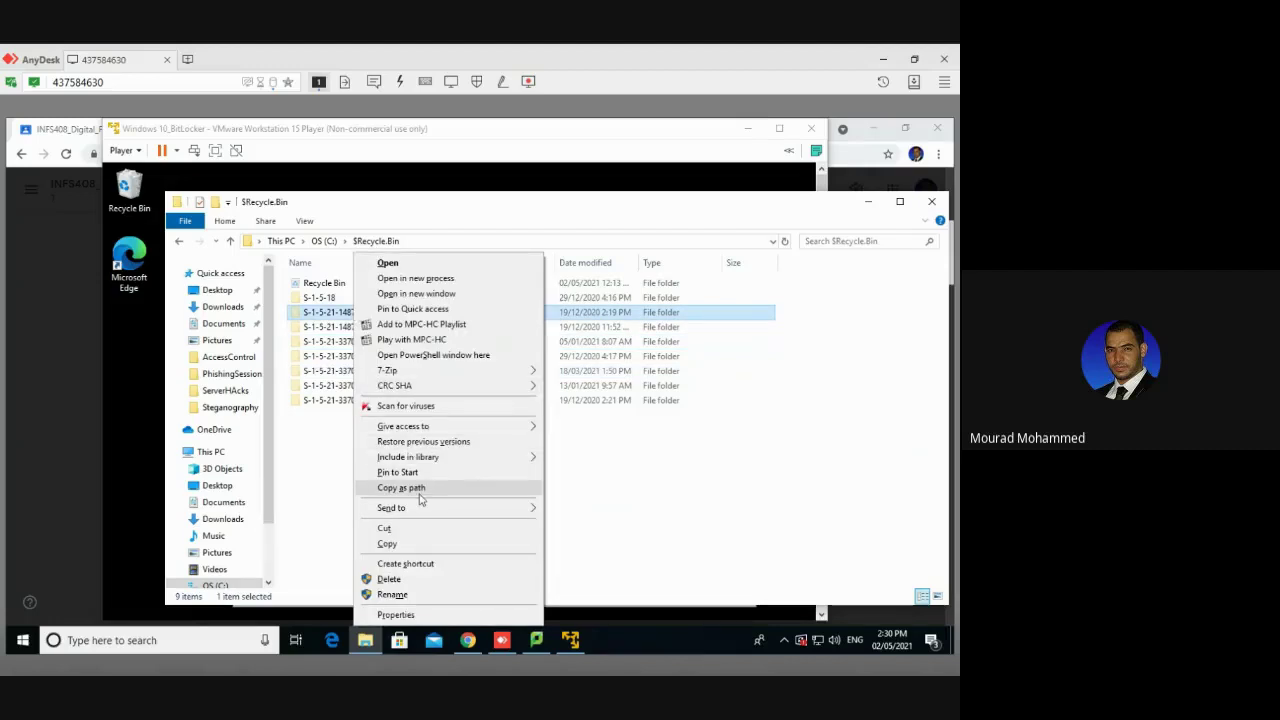
{"action": "left_click", "coordinate": [415, 492]}
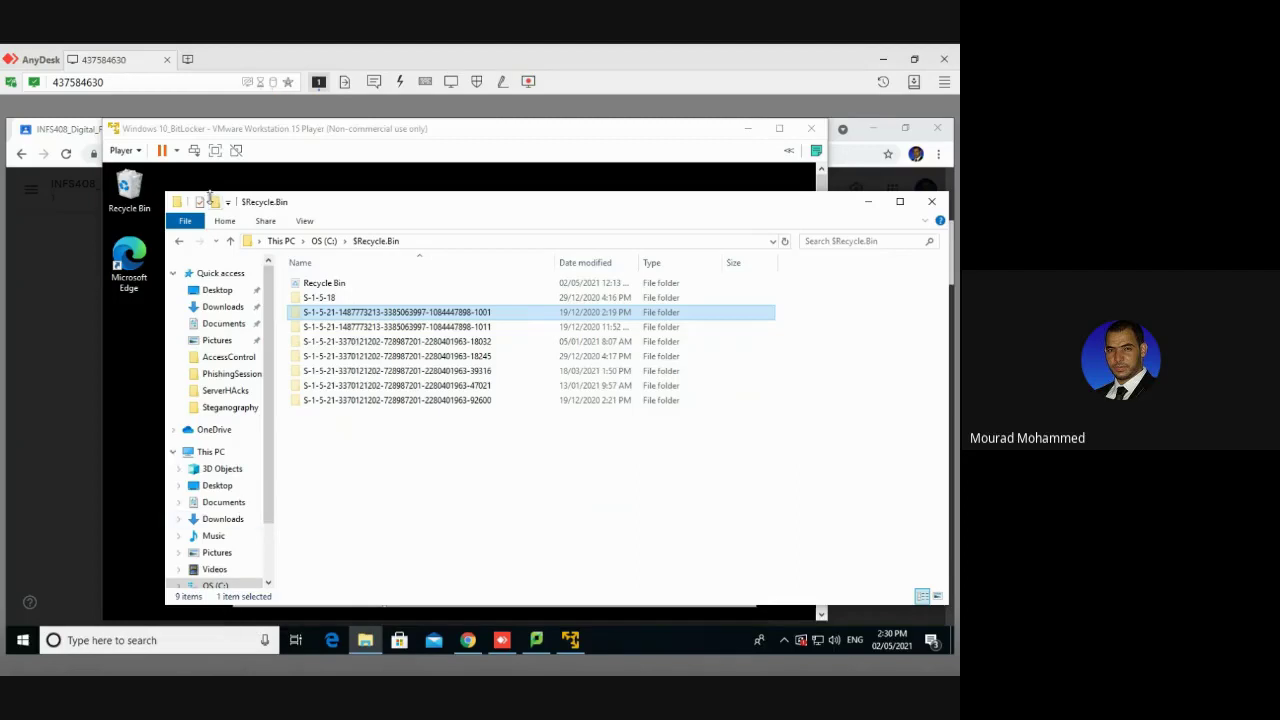
Step: Switch the Windows 10_BitLocker virtual machine to full screen and bring its Registry Editor into focus
{"action": "left_click", "coordinate": [222, 156]}
{"action": "left_click", "coordinate": [222, 156]}
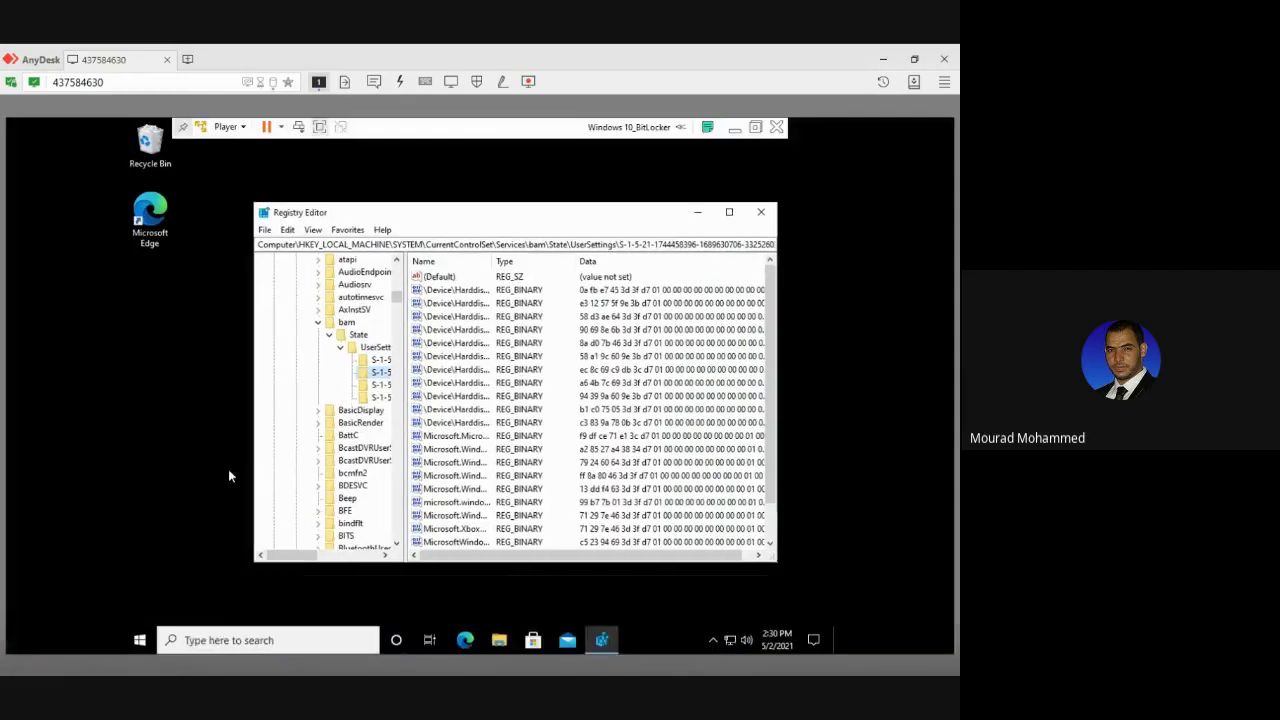
{"action": "left_click", "coordinate": [221, 645]}
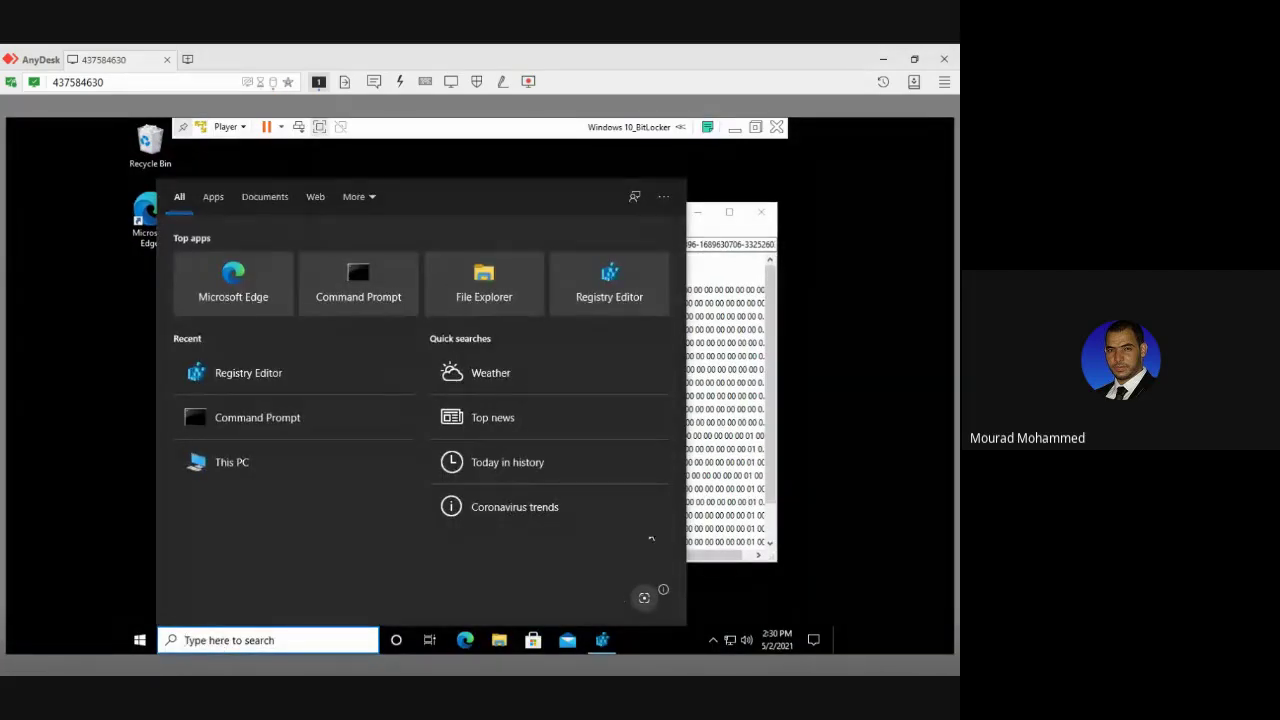
{"action": "left_click", "coordinate": [712, 474]}
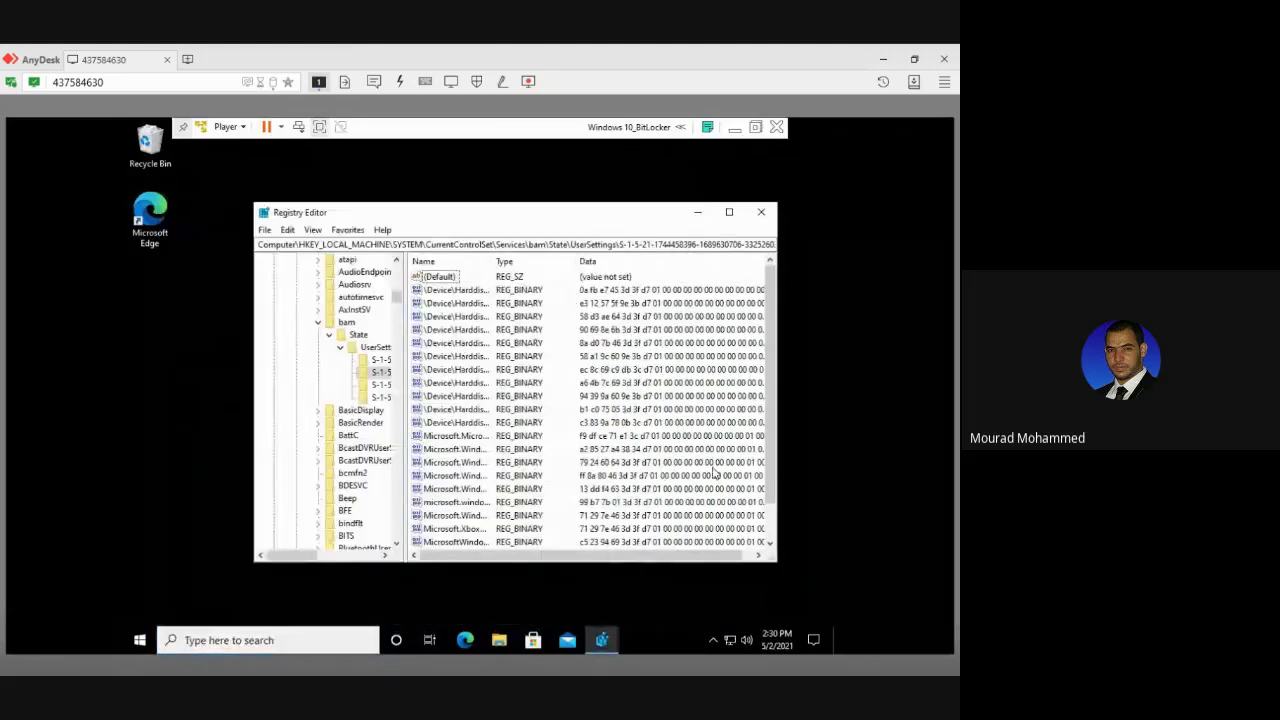
Step: Collapse the bam and SYSTEM keys in the Registry Editor and select HKEY_USERS
{"action": "left_click", "coordinate": [318, 323]}
{"action": "scroll", "coordinate": [324, 331], "scroll_direction": "up", "scroll_amount": 10}
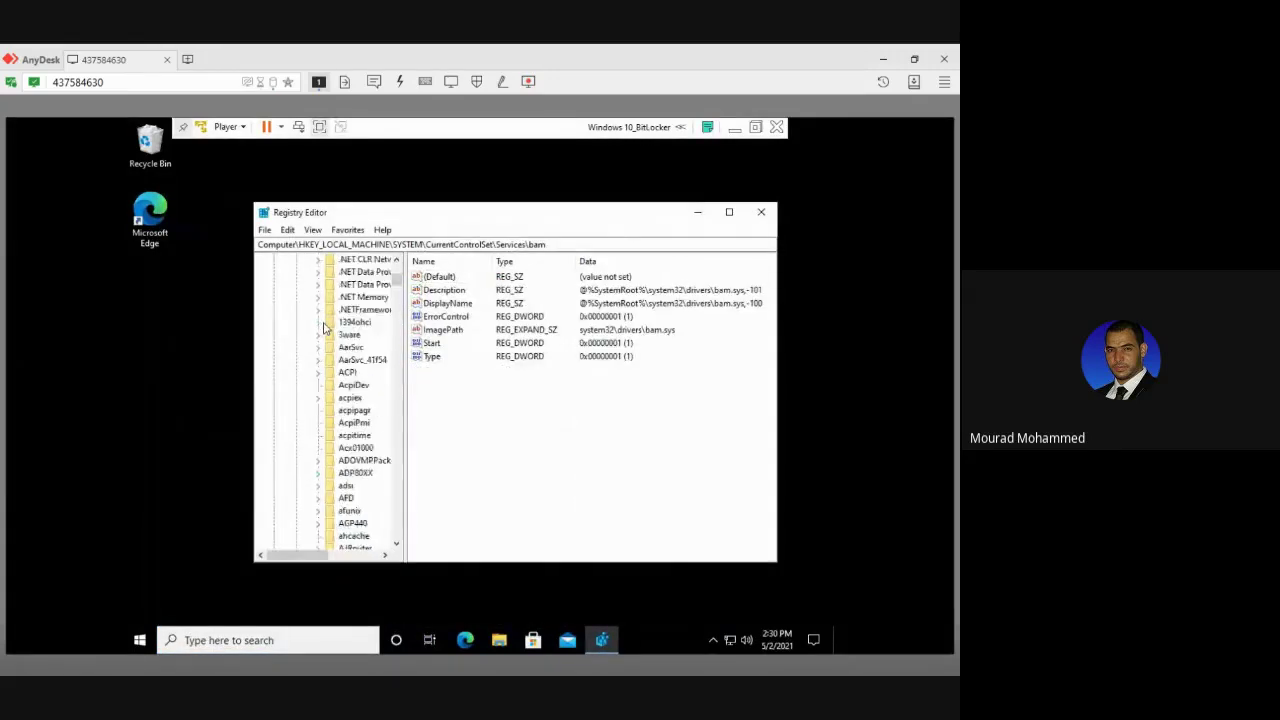
{"action": "scroll", "coordinate": [325, 329], "scroll_direction": "up", "scroll_amount": 5}
{"action": "left_click", "coordinate": [284, 387]}
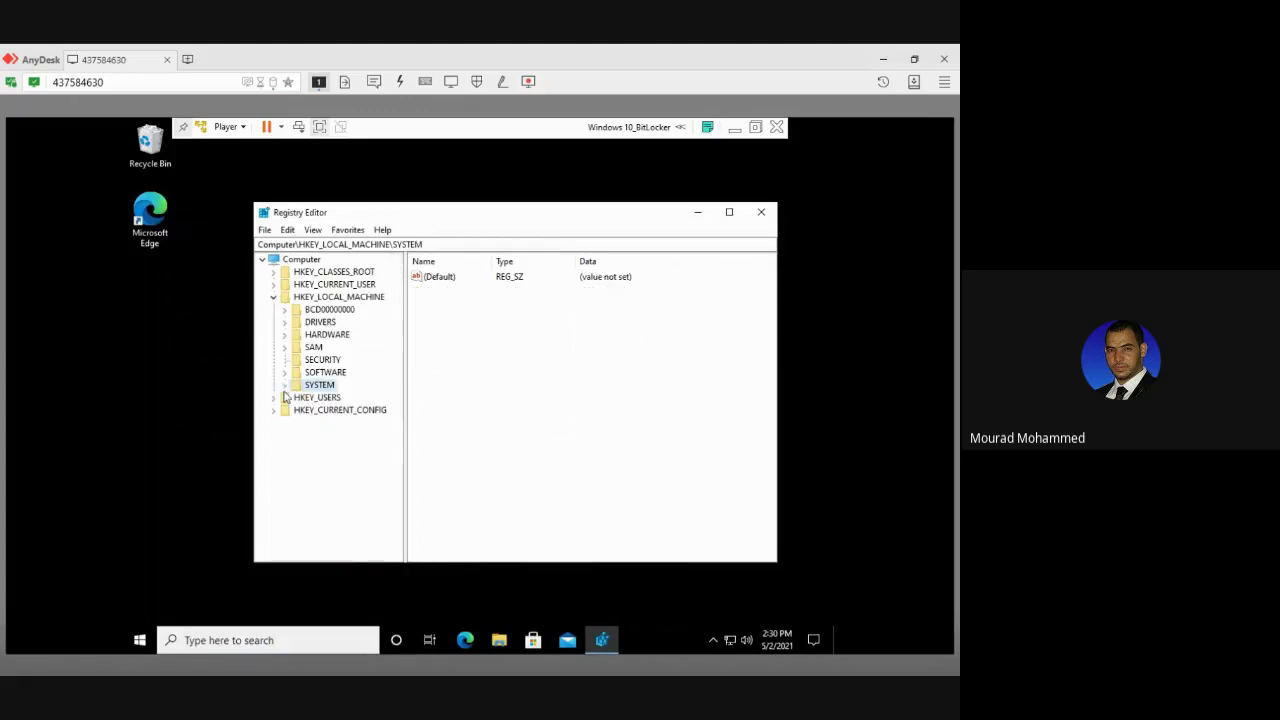
{"action": "left_click", "coordinate": [306, 411]}
{"action": "left_click", "coordinate": [305, 399]}
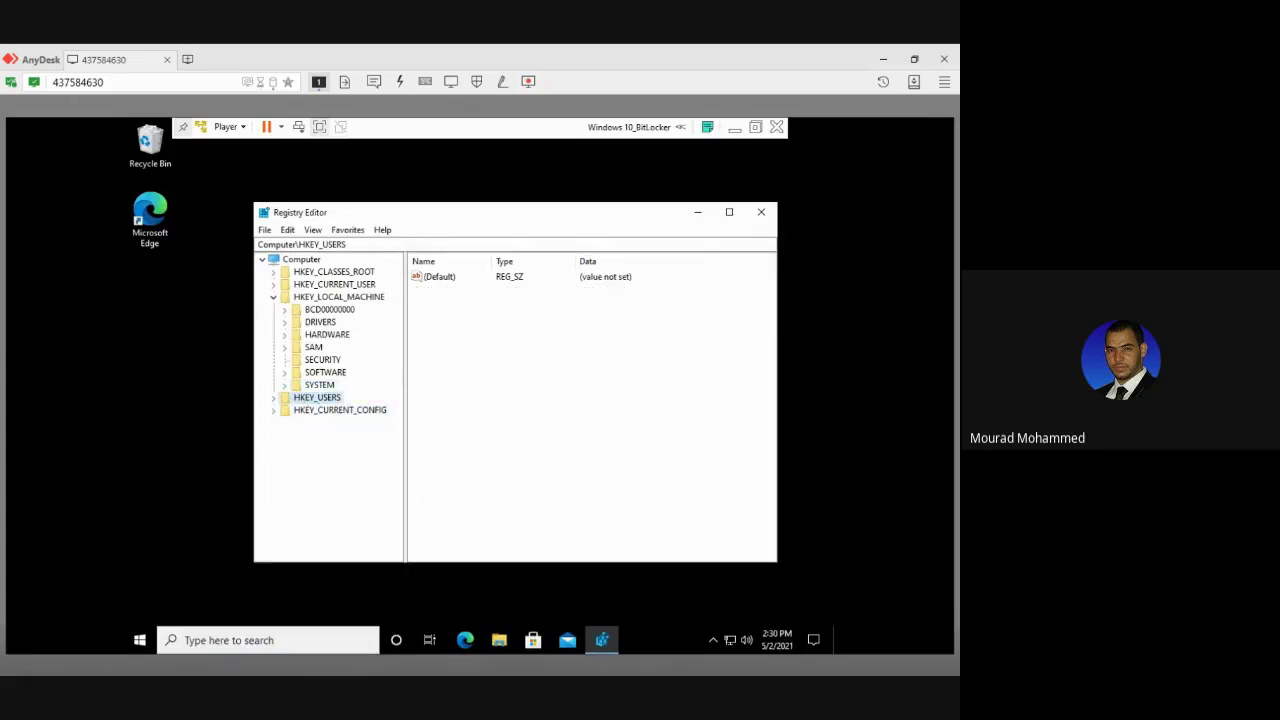
Step: Open the Import Registry File dialog and try to clear its Downloads folder path
{"action": "left_click", "coordinate": [264, 230]}
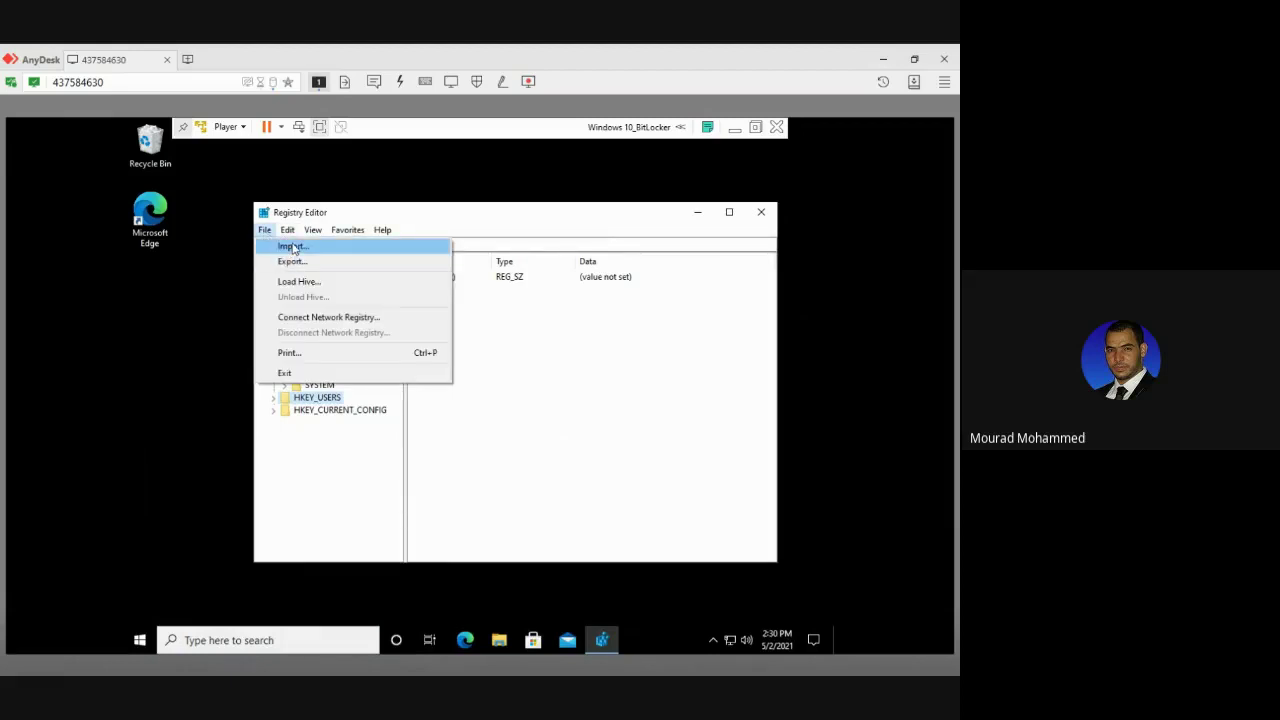
{"action": "left_click", "coordinate": [293, 247]}
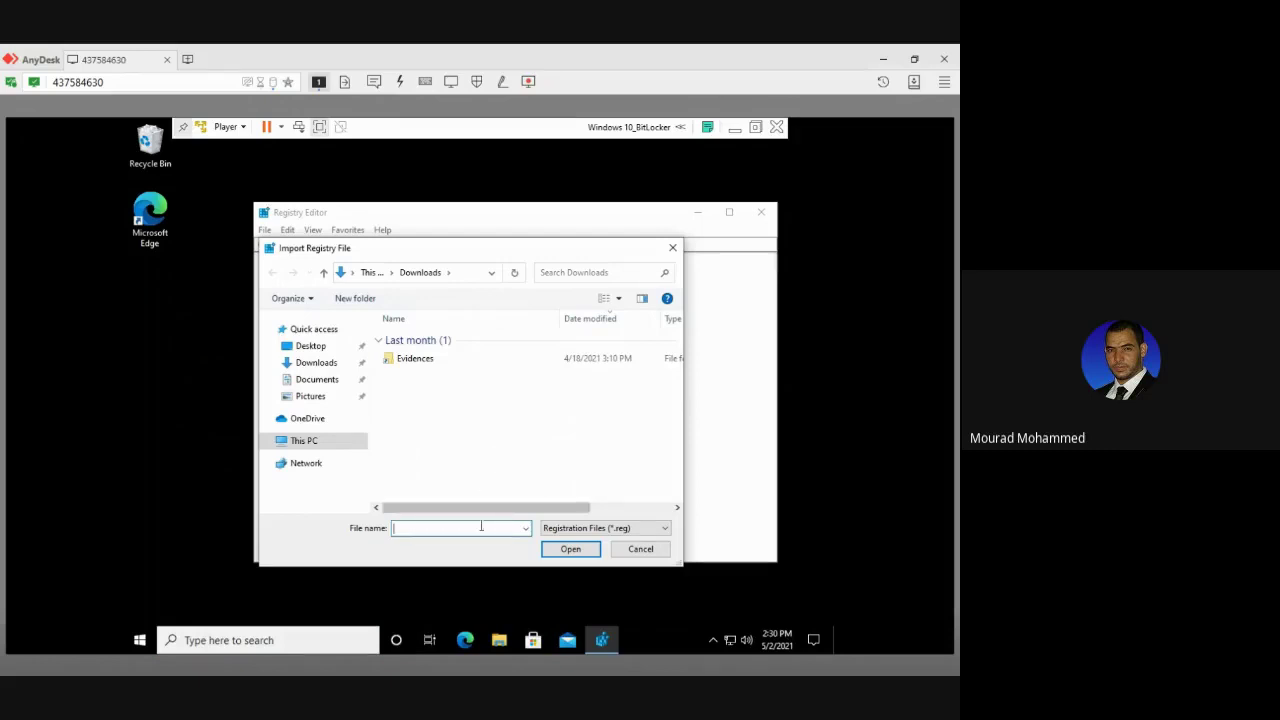
{"action": "left_click", "coordinate": [476, 276]}
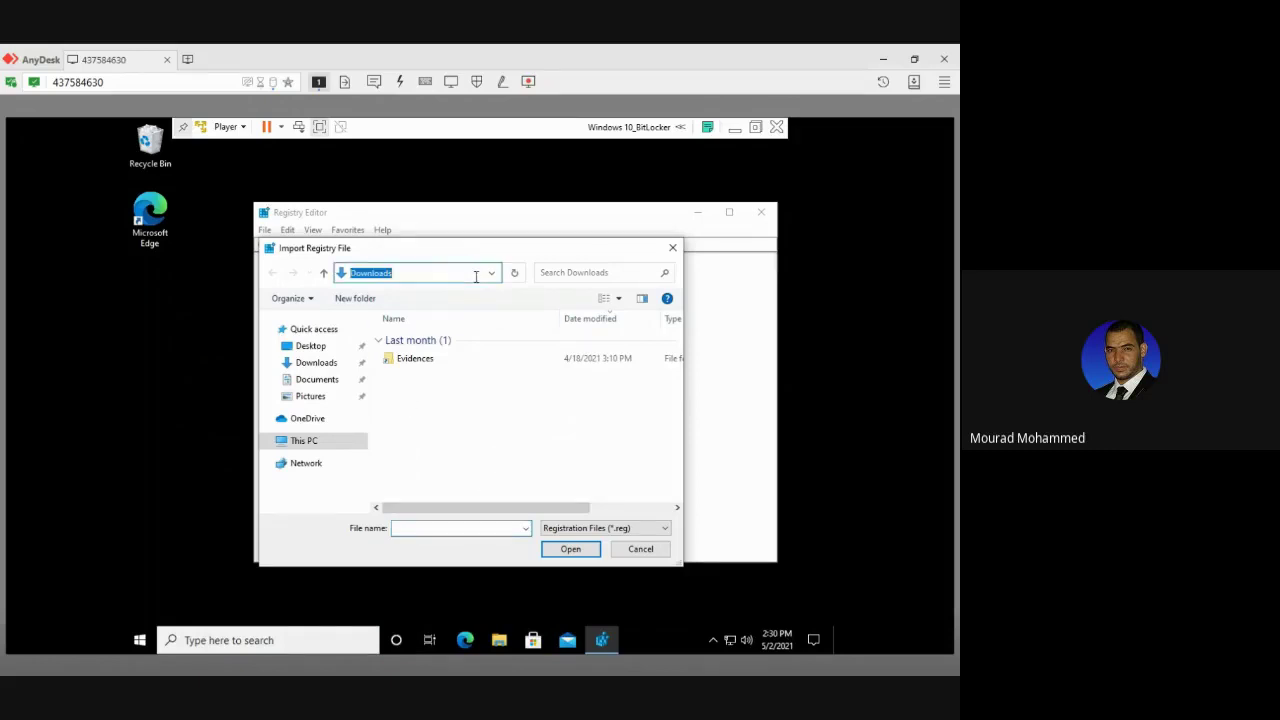
{"action": "key", "text": "BackSpace"}
{"action": "left_click", "coordinate": [590, 642]}
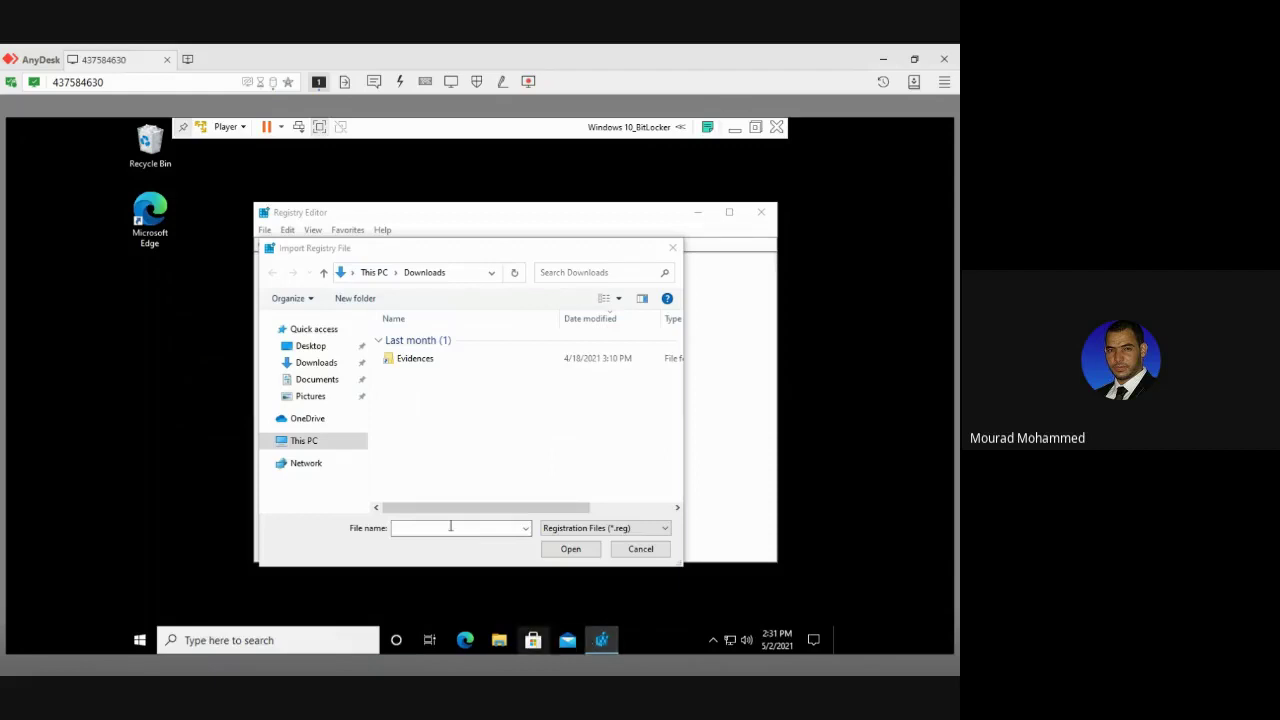
Step: Take the virtual machine out of full screen and select the C:\$Recycle.Bin path in the host's File Explorer
{"action": "left_click", "coordinate": [318, 128]}
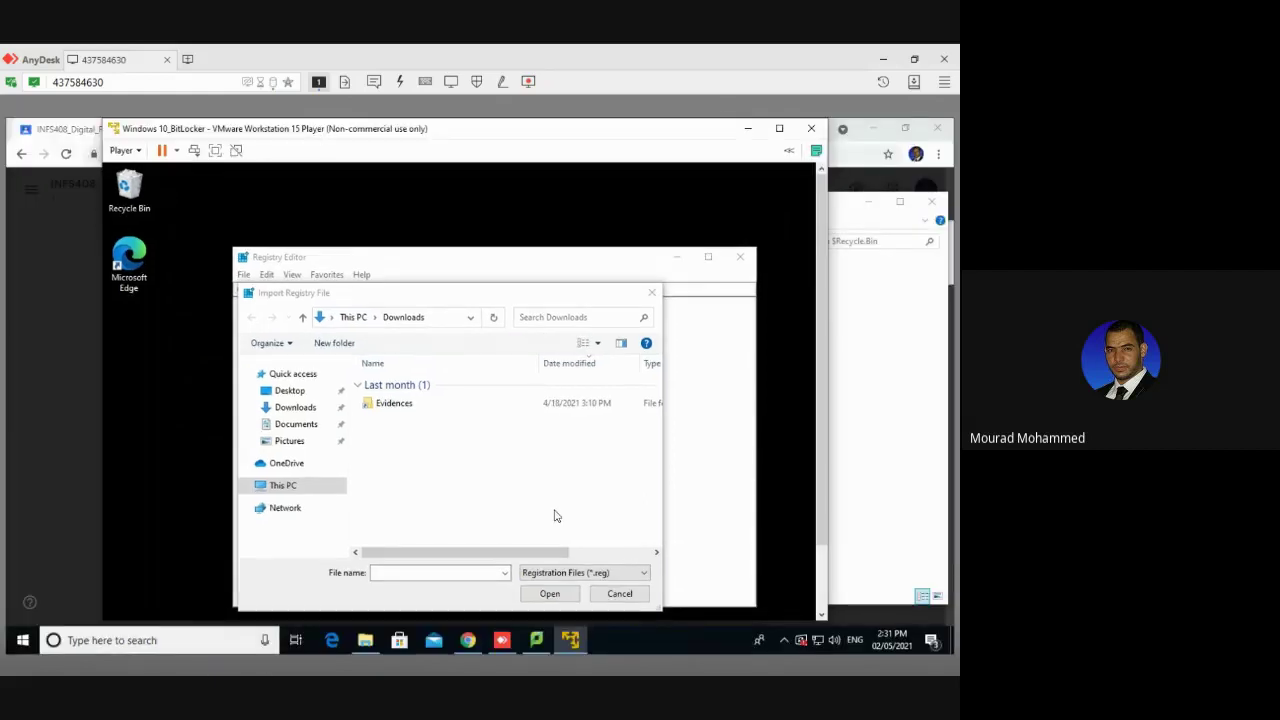
{"action": "left_click", "coordinate": [366, 645]}
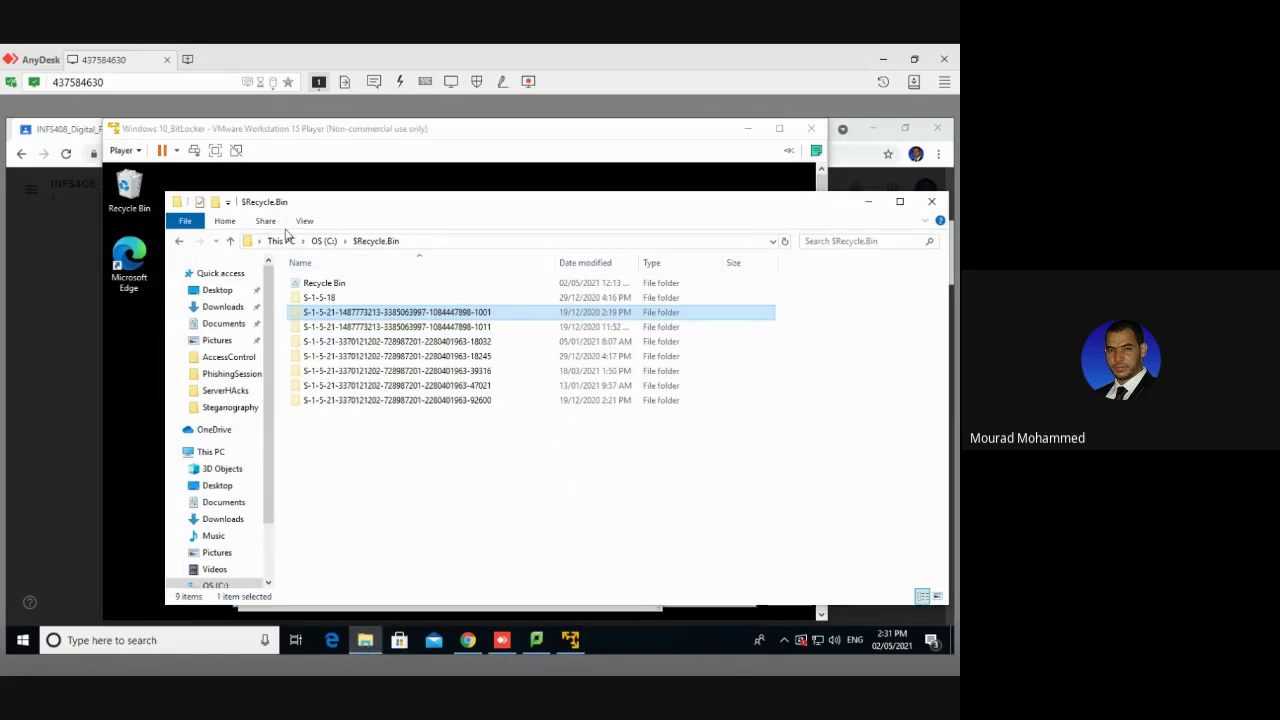
{"action": "left_click", "coordinate": [421, 243]}
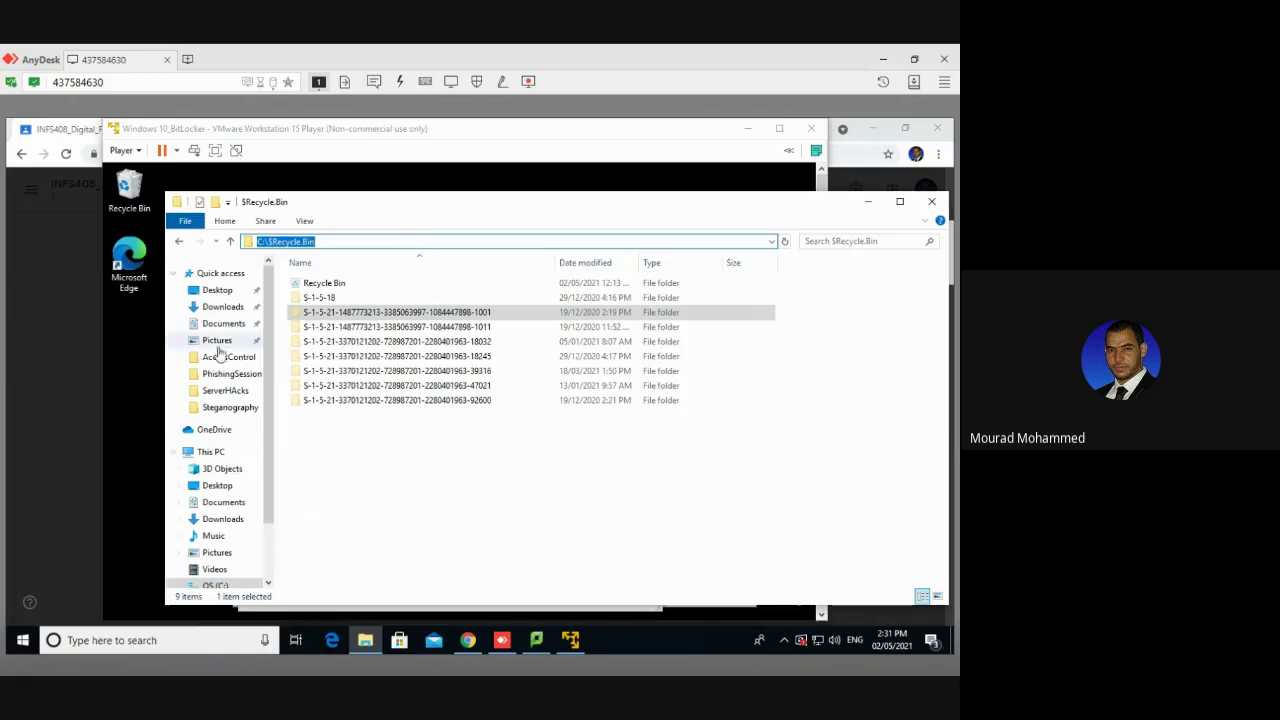
{"action": "left_click", "coordinate": [151, 366]}
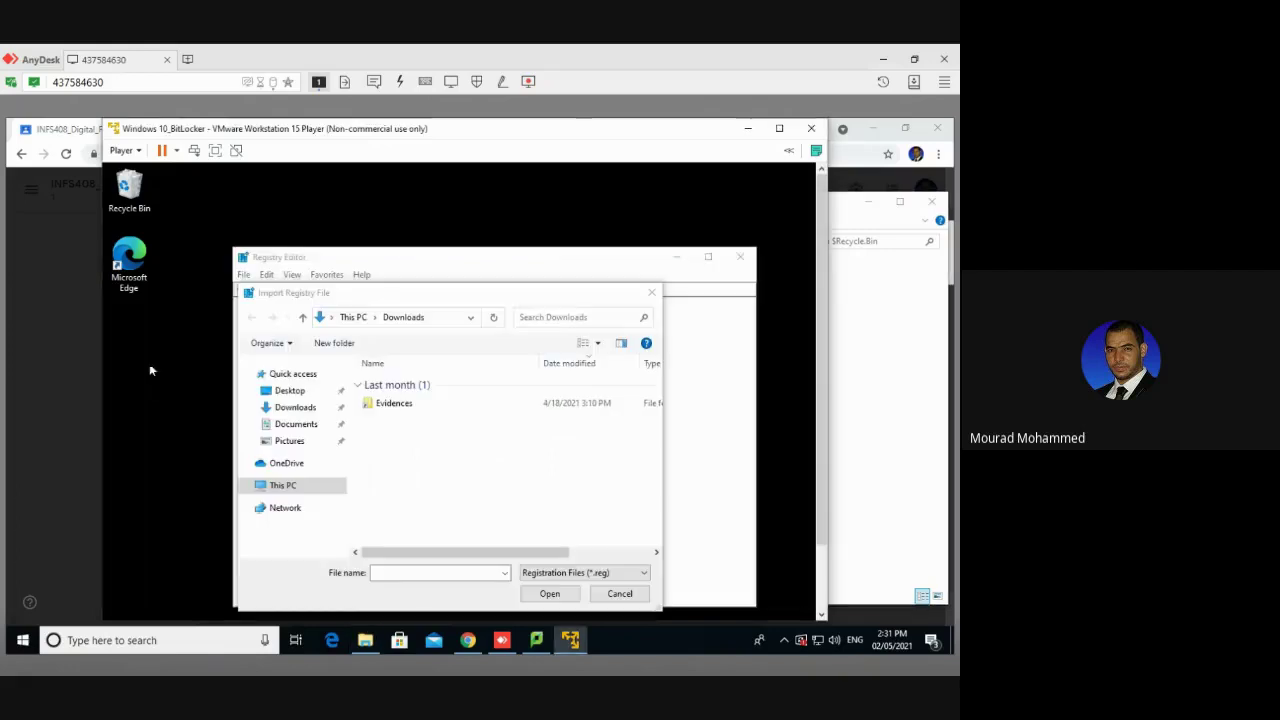
Step: Switch the virtual machine to full screen and open the C:\$Recycle.bin folder in its File Explorer
{"action": "left_click", "coordinate": [215, 150]}
{"action": "left_click", "coordinate": [499, 640]}
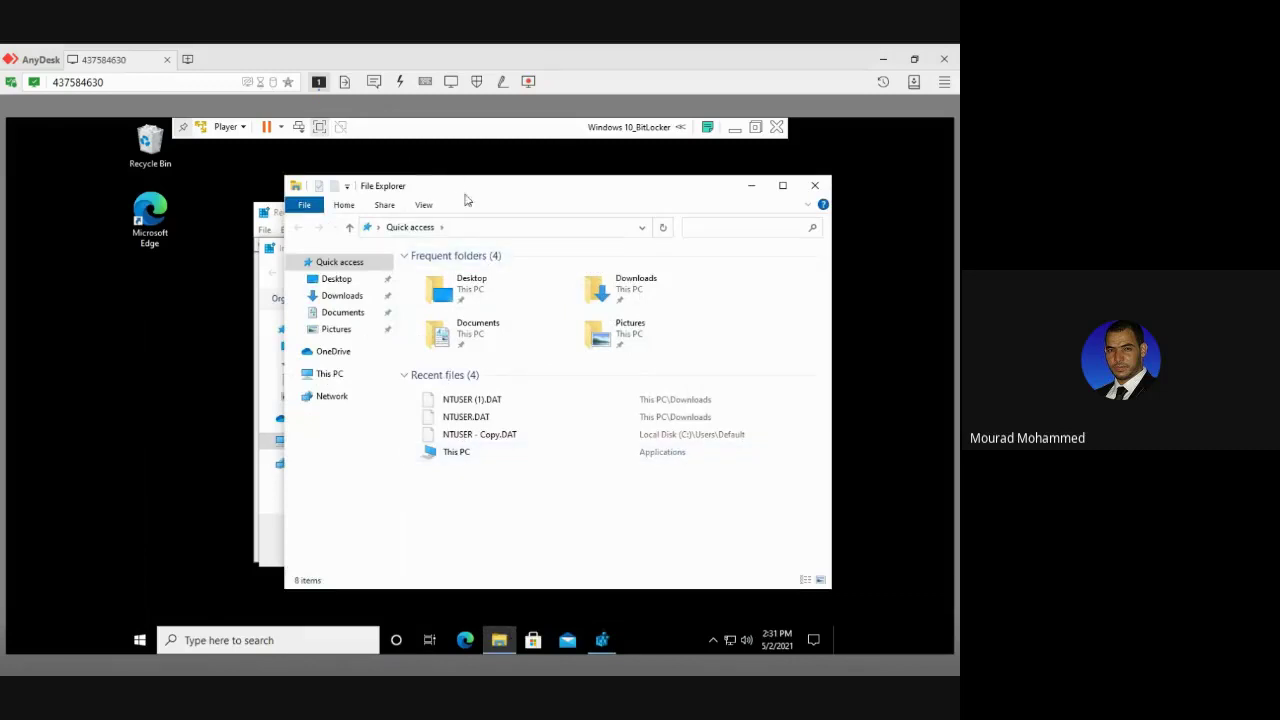
{"action": "left_click", "coordinate": [471, 229]}
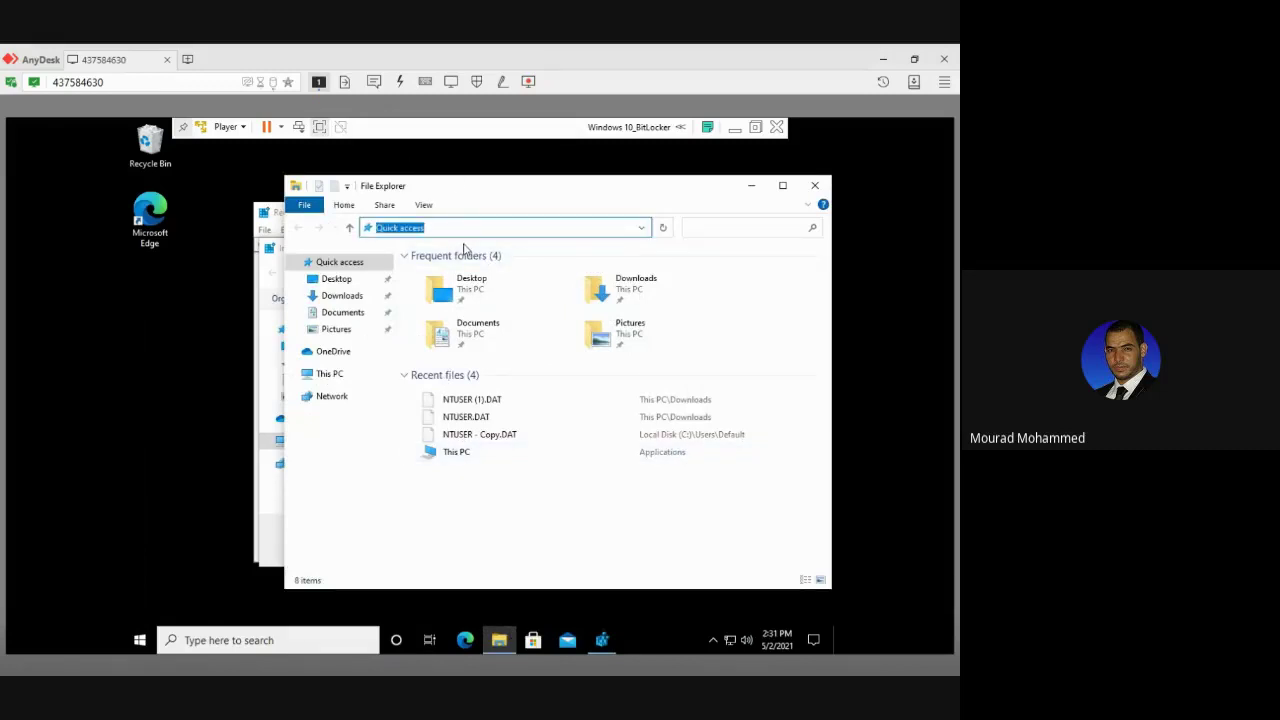
{"action": "type", "text": "C:\\"}
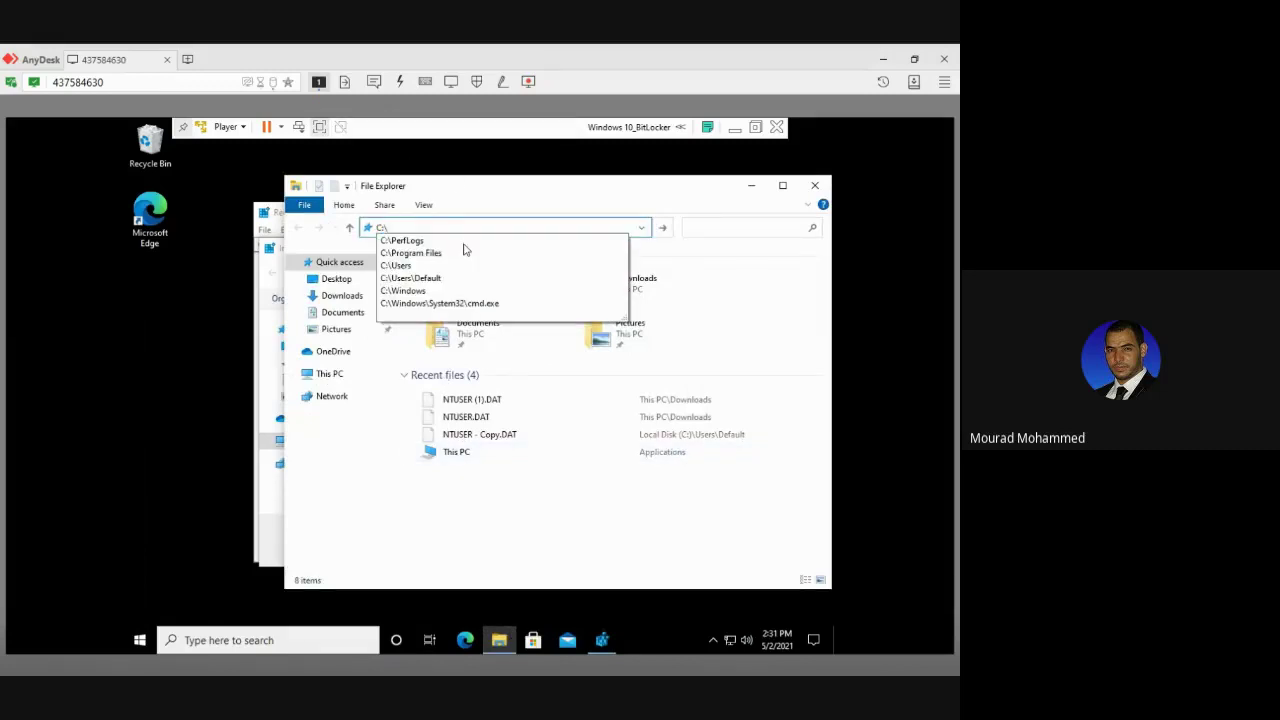
{"action": "type", "text": "$Recycle.bin"}
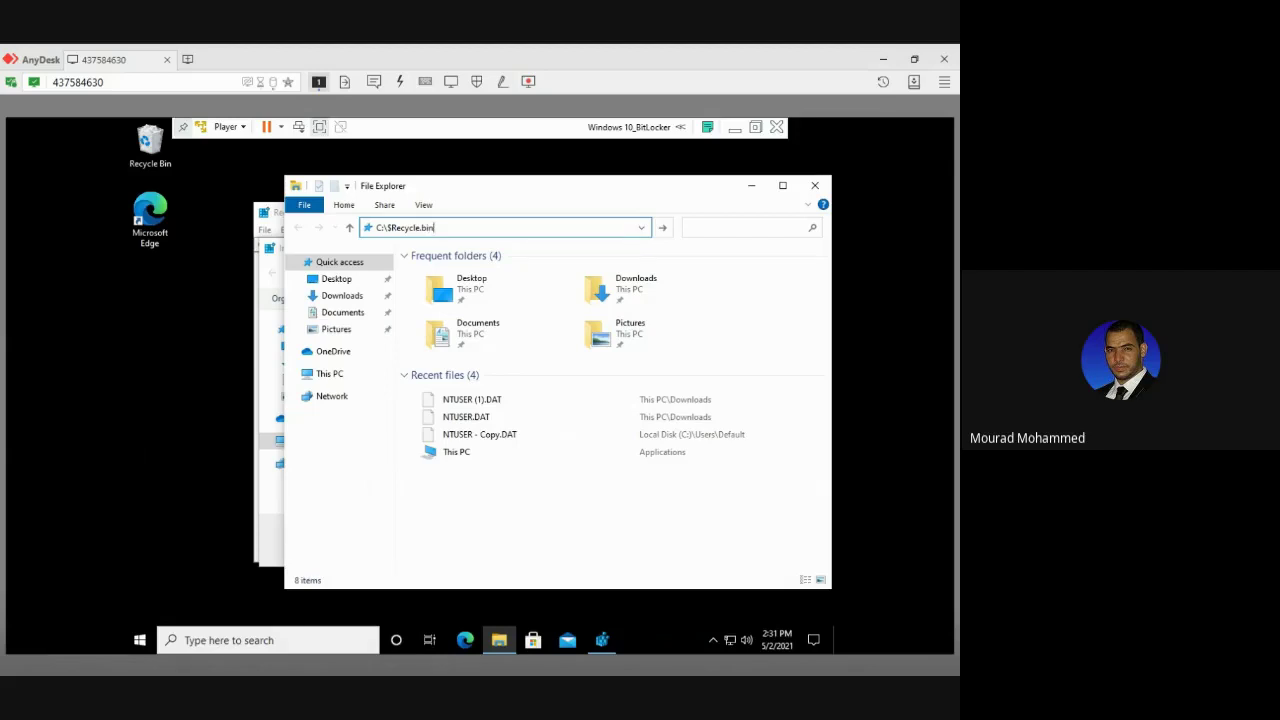
{"action": "key", "text": "Return"}
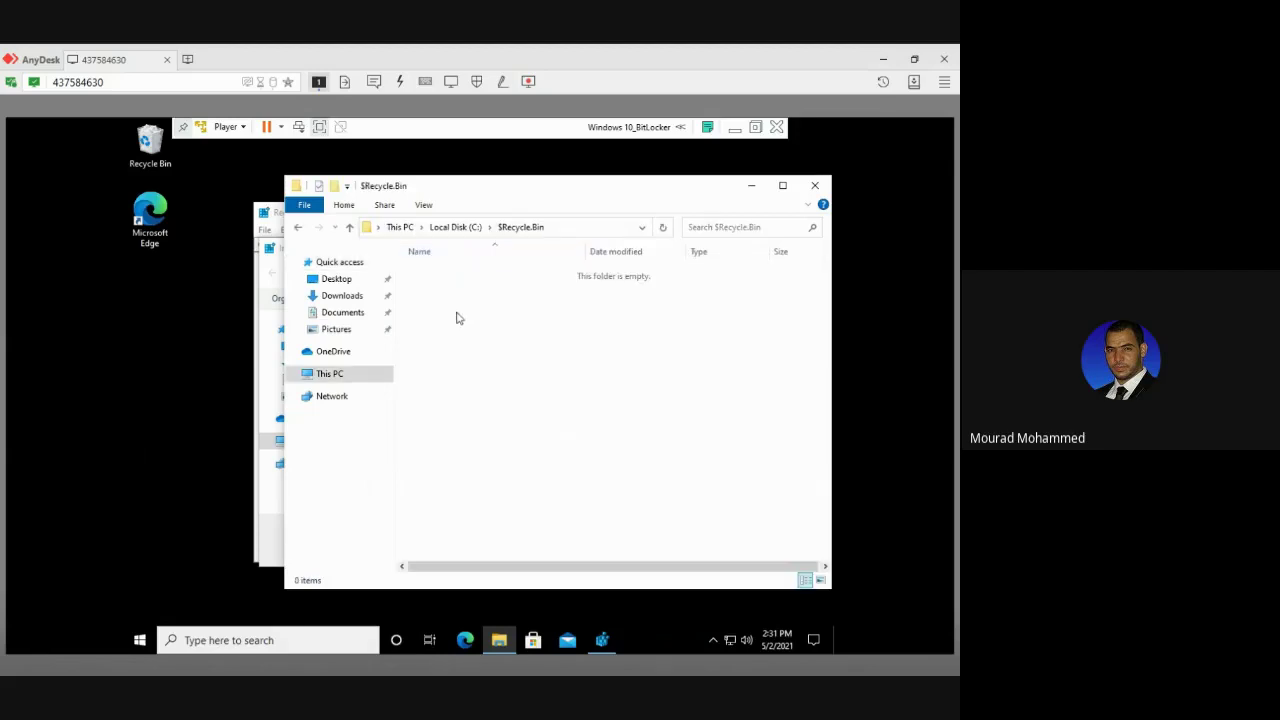
{"action": "left_click_drag", "start_coordinate": [497, 353], "coordinate": [467, 267]}
Step: Open the account settings for the signed-in user of the virtual machine and view the Your info page
{"action": "left_click", "coordinate": [140, 640]}
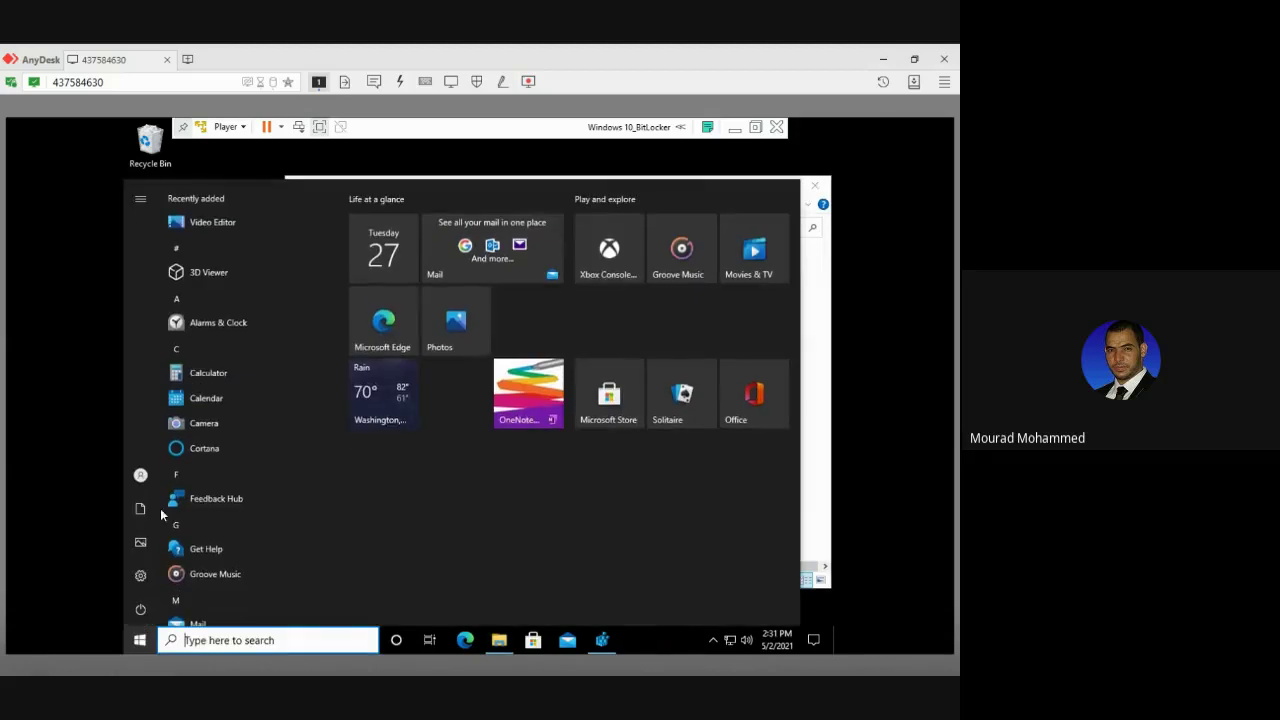
{"action": "left_click", "coordinate": [140, 477]}
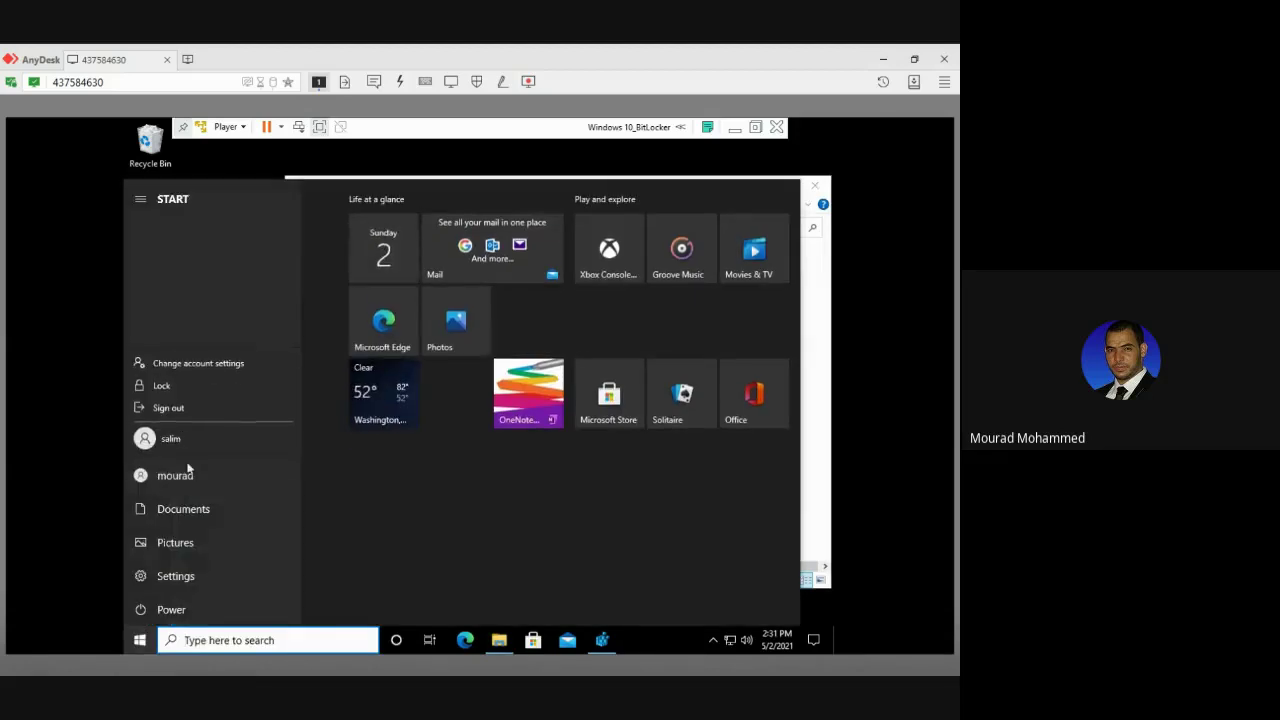
{"action": "left_click", "coordinate": [188, 477]}
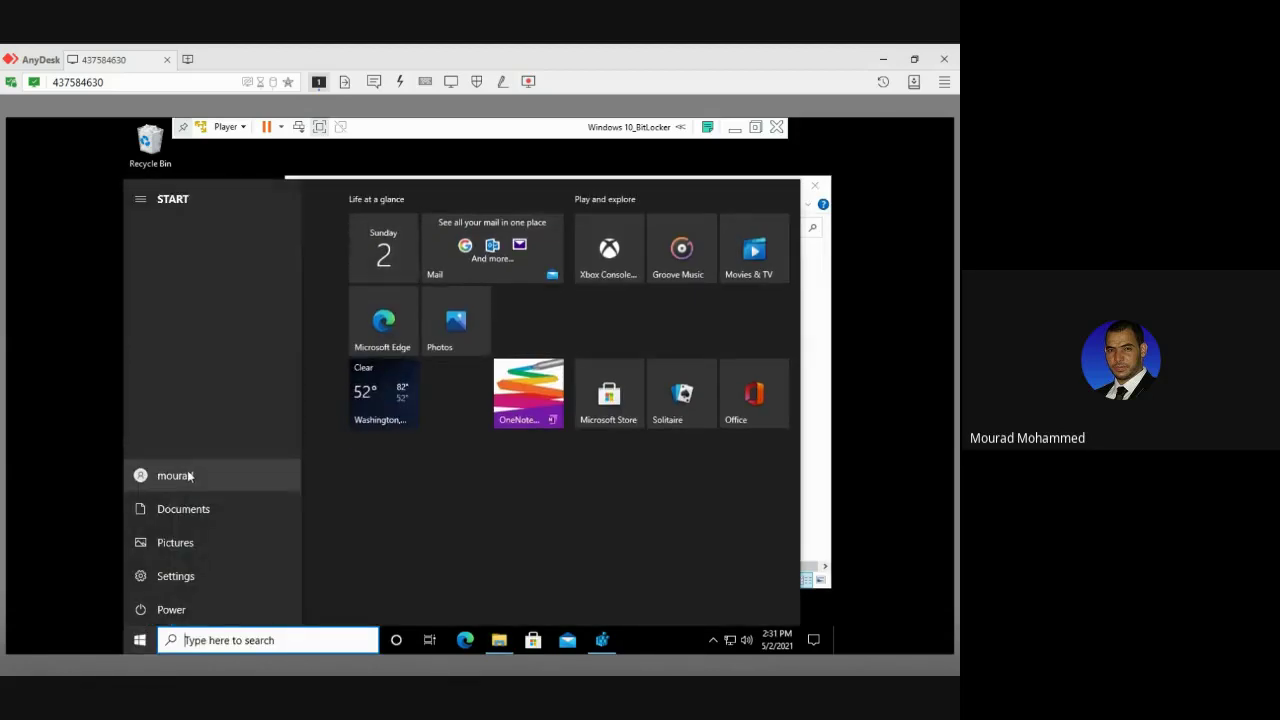
{"action": "left_click", "coordinate": [188, 476]}
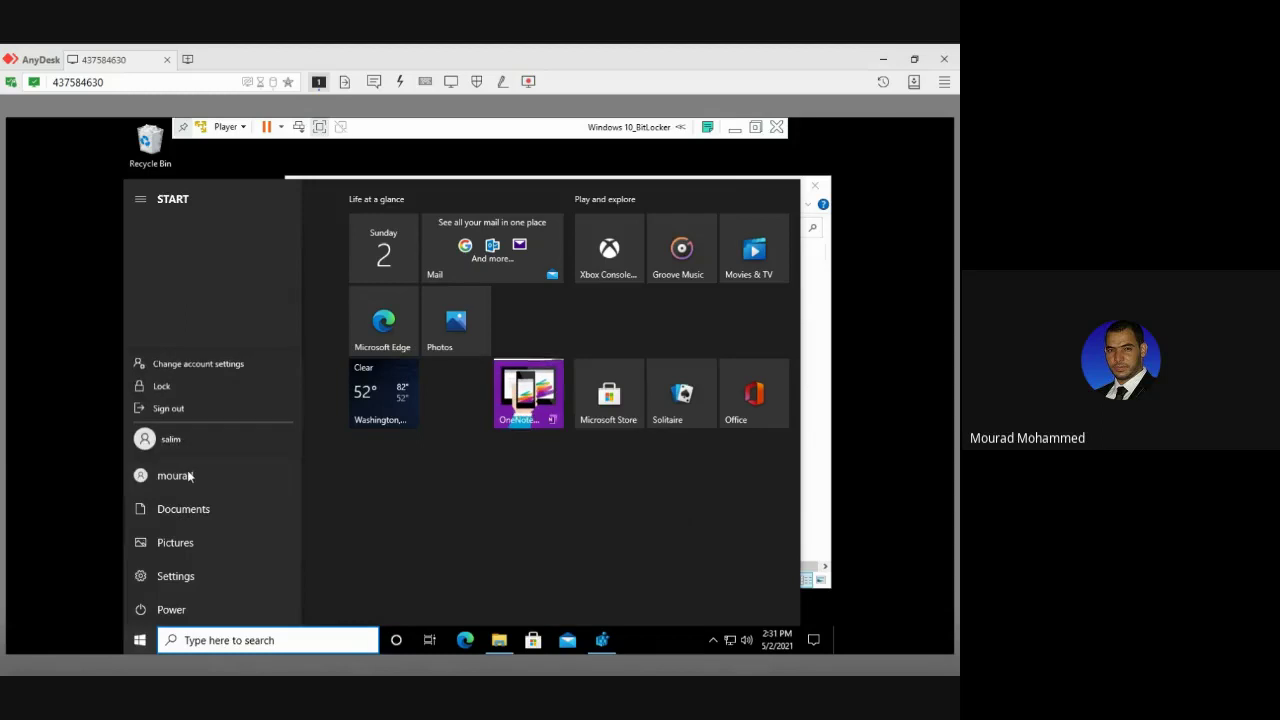
{"action": "left_click", "coordinate": [186, 366]}
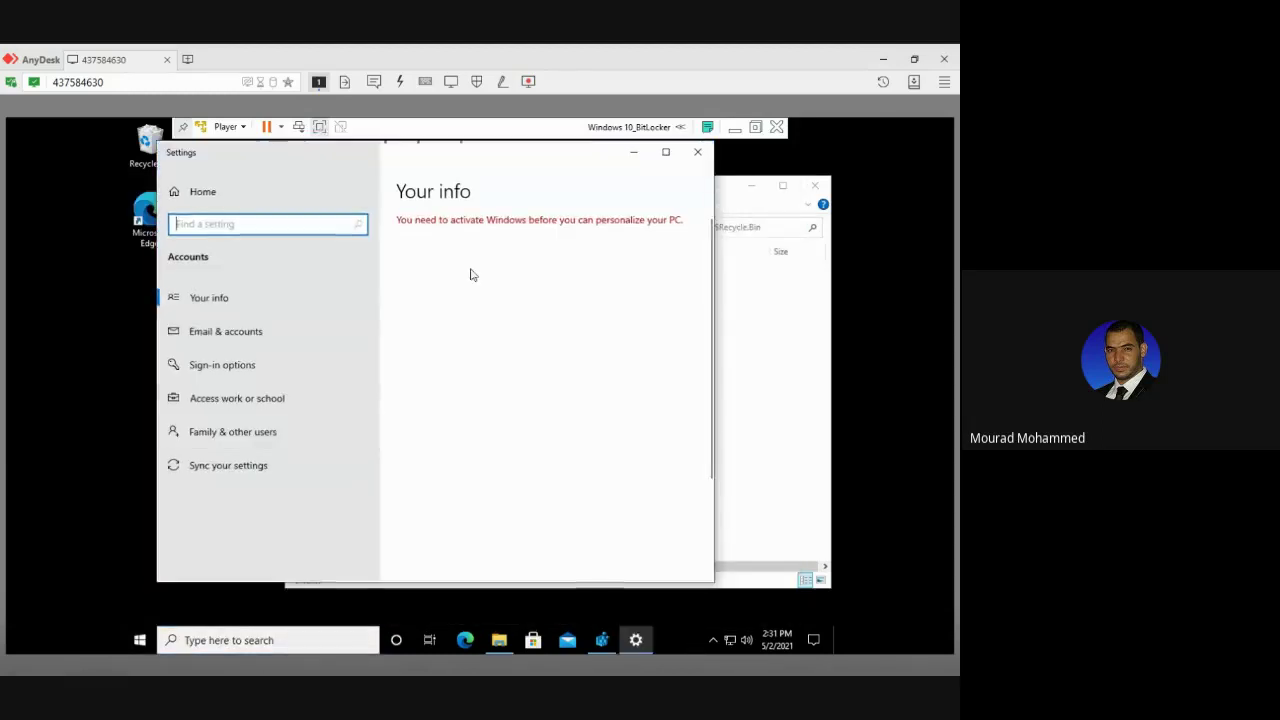
Step: Open the virtual machine's Message Log, remove all of its messages and close it
{"action": "left_click", "coordinate": [707, 127]}
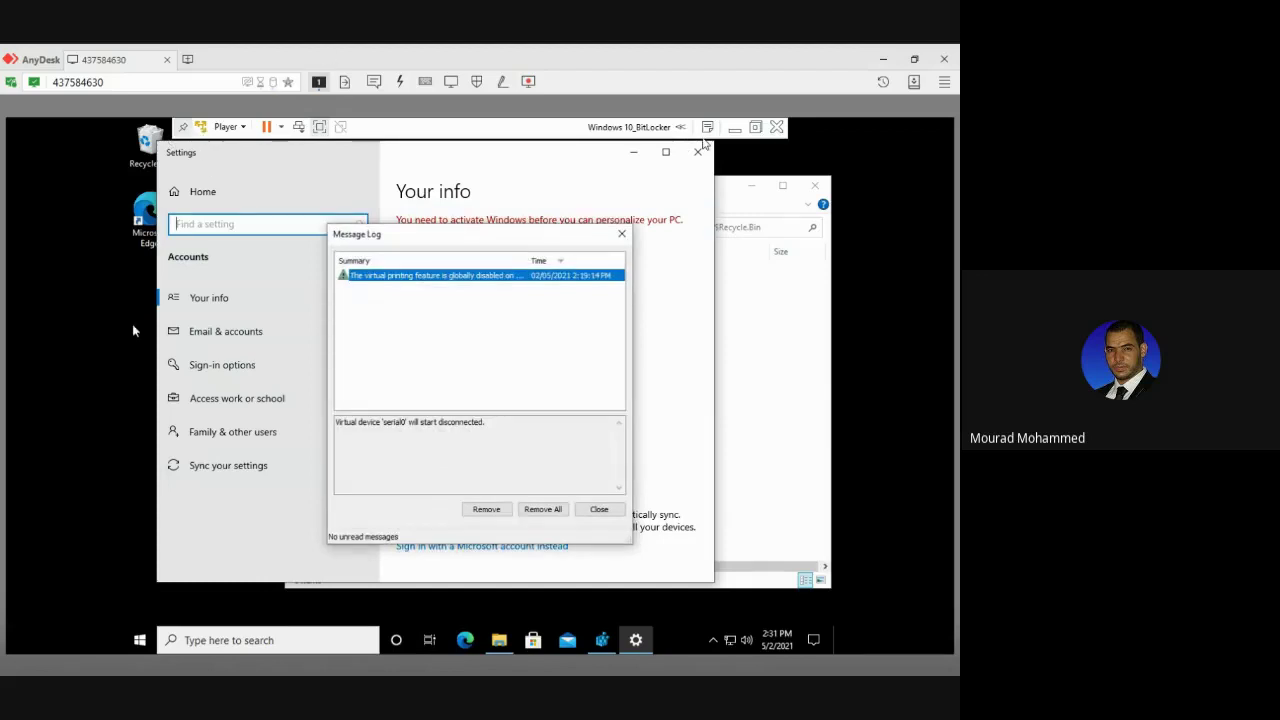
{"action": "left_click", "coordinate": [545, 510]}
{"action": "left_click", "coordinate": [586, 512]}
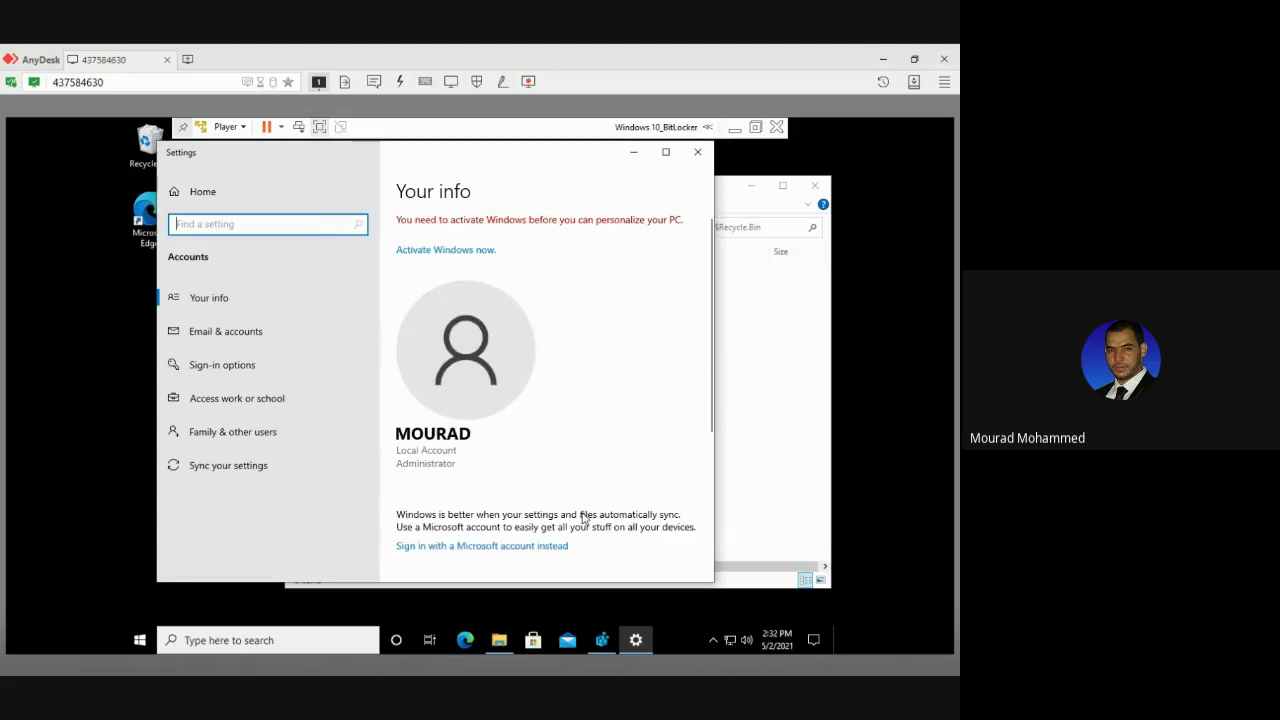
Step: Restart Windows inside the virtual machine
{"action": "left_click", "coordinate": [136, 641]}
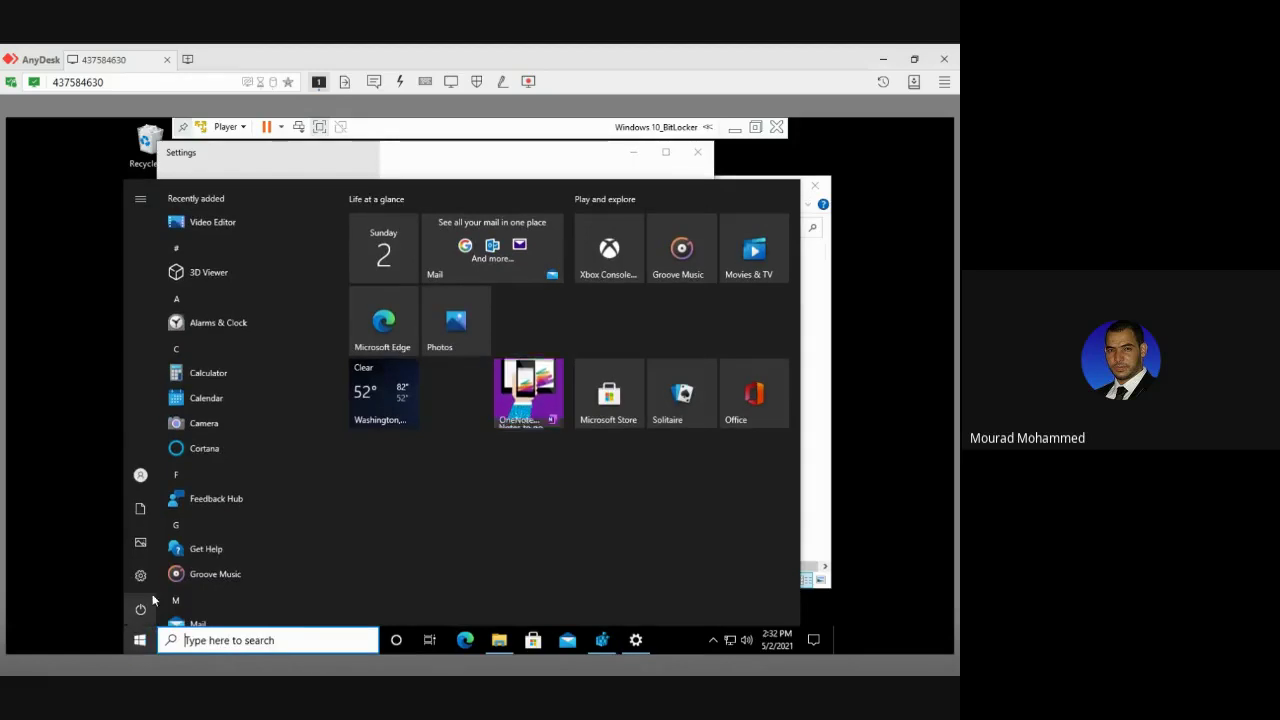
{"action": "left_click", "coordinate": [146, 604]}
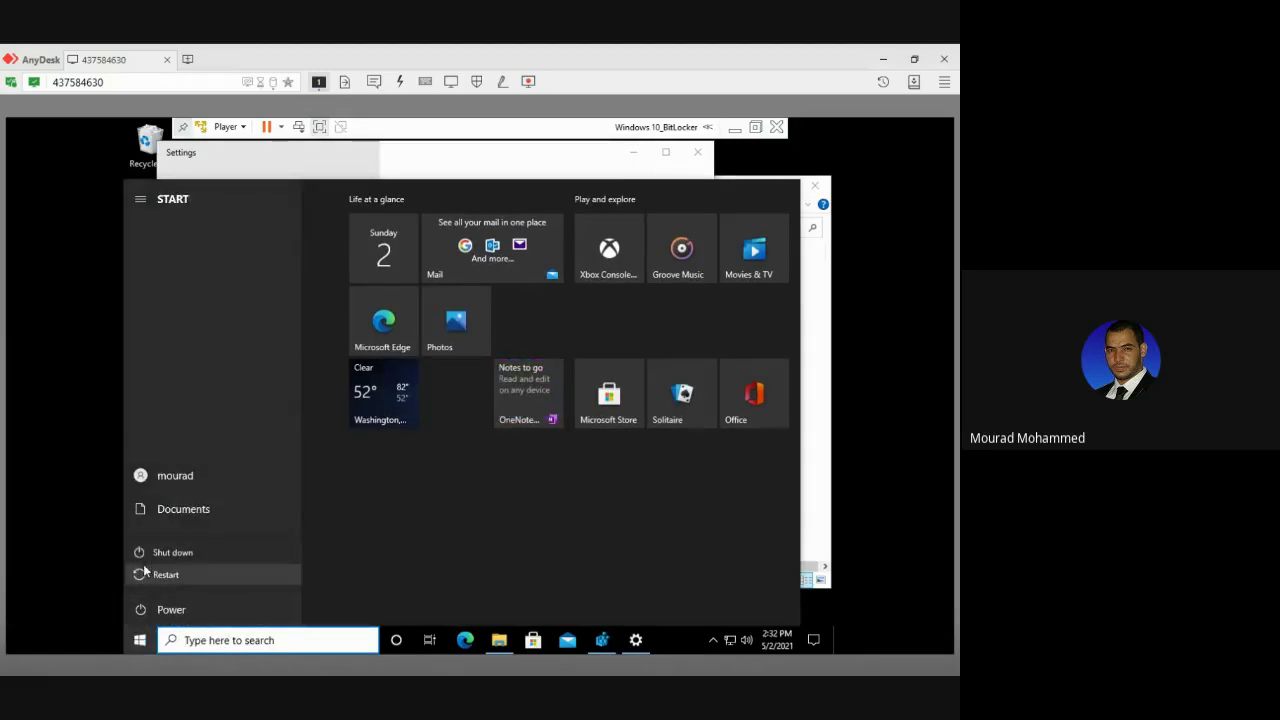
{"action": "left_click", "coordinate": [160, 575]}
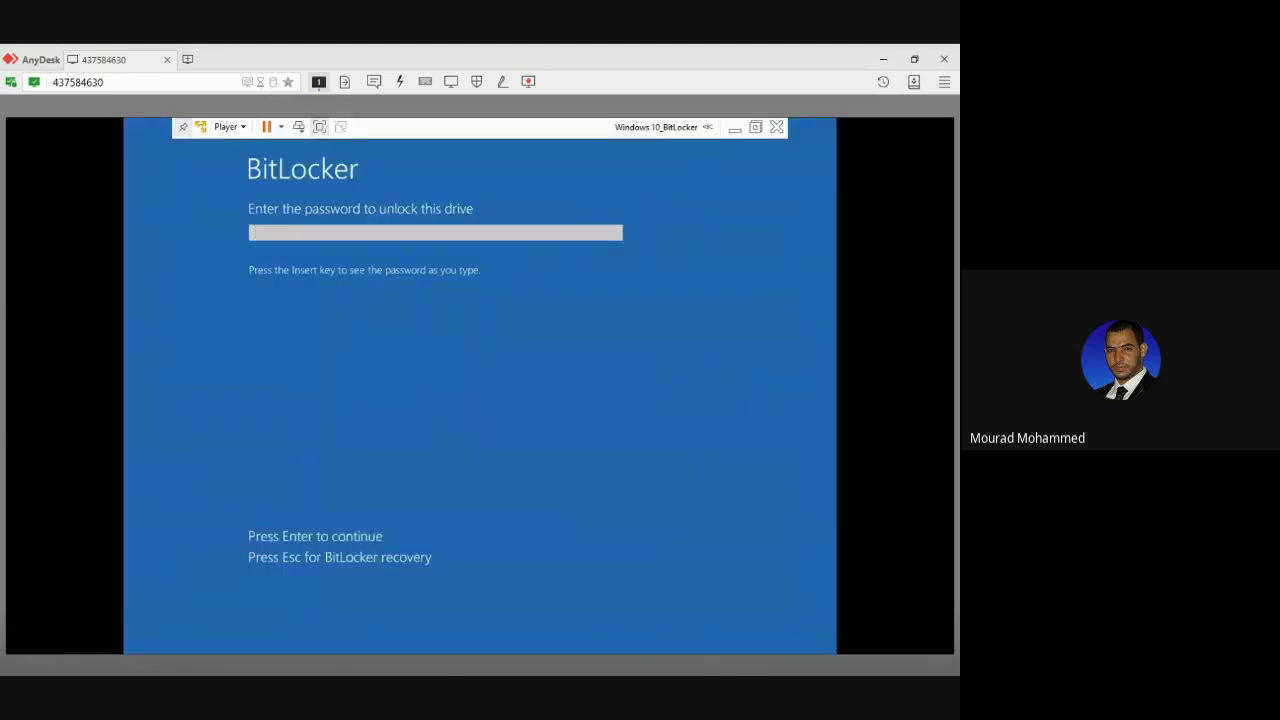
Step: Try to unlock the drive by entering the BitLocker password, and clear the password entry
{"action": "type", "text": "**********"}
{"action": "key", "text": "Return"}
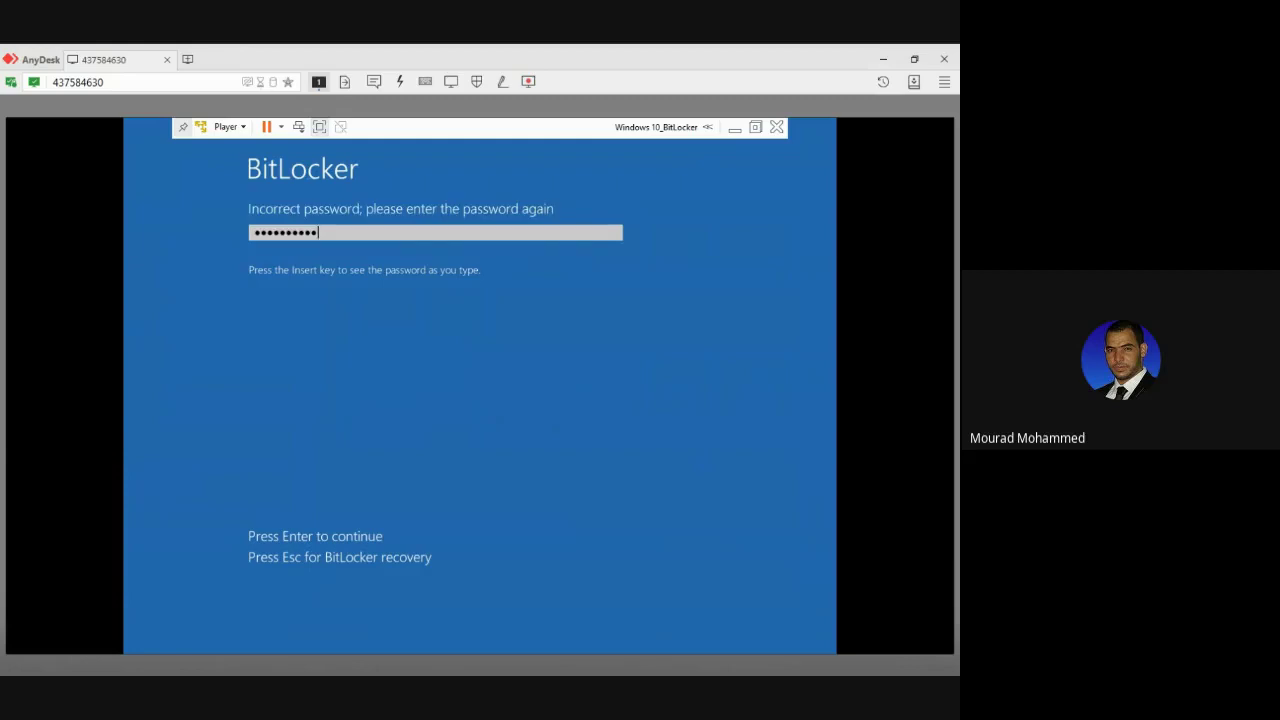
{"action": "key", "text": "BackSpace"}
{"action": "key", "text": "BackSpace"}
{"action": "key", "text": "BackSpace"}
{"action": "key", "text": "BackSpace"}
{"action": "key", "text": "BackSpace"}
{"action": "key", "text": "BackSpace"}
{"action": "key", "text": "BackSpace"}
{"action": "key", "text": "BackSpace"}
{"action": "key", "text": "BackSpace"}
{"action": "key", "text": "BackSpace"}
{"action": "key", "text": "BackSpace"}
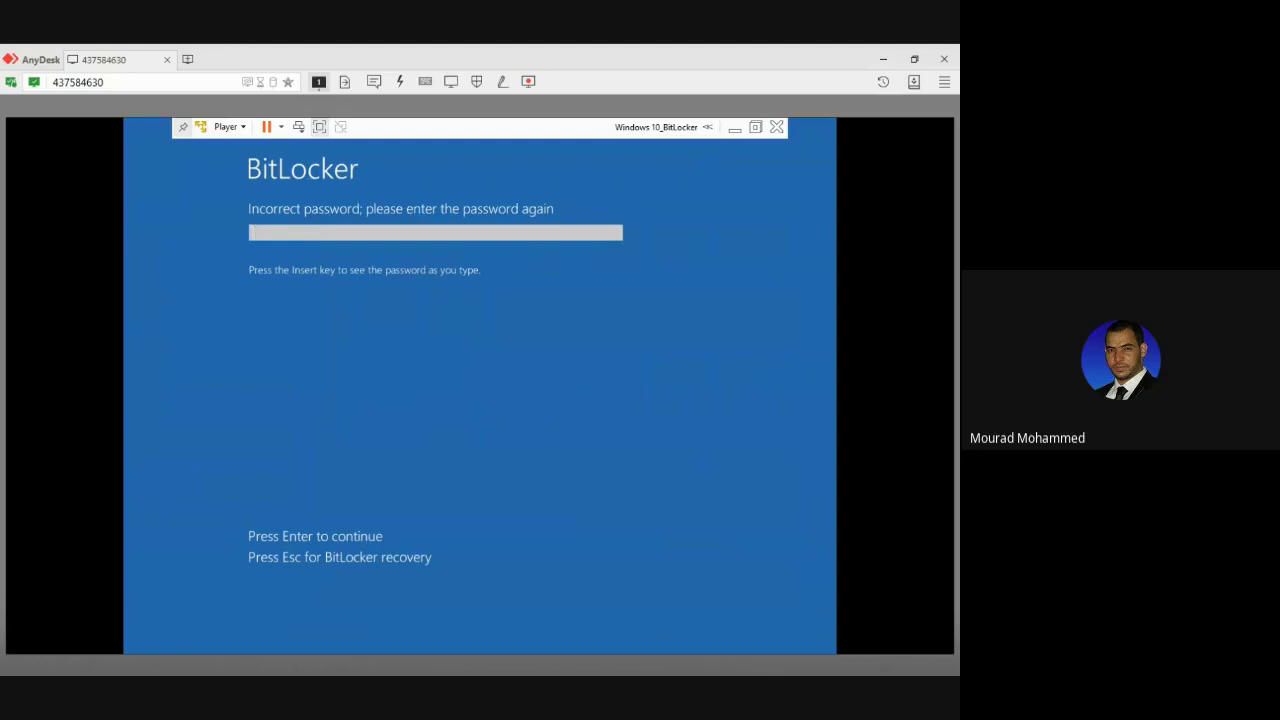
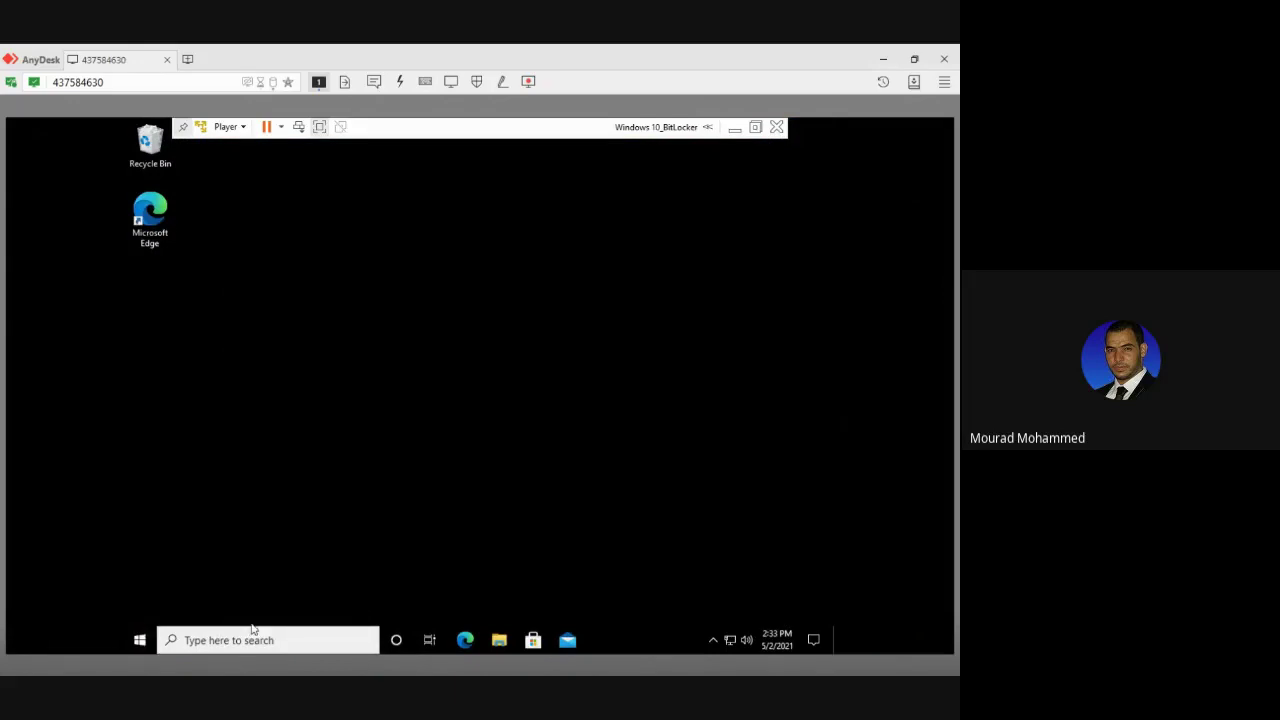
{"action": "left_click", "coordinate": [196, 641]}
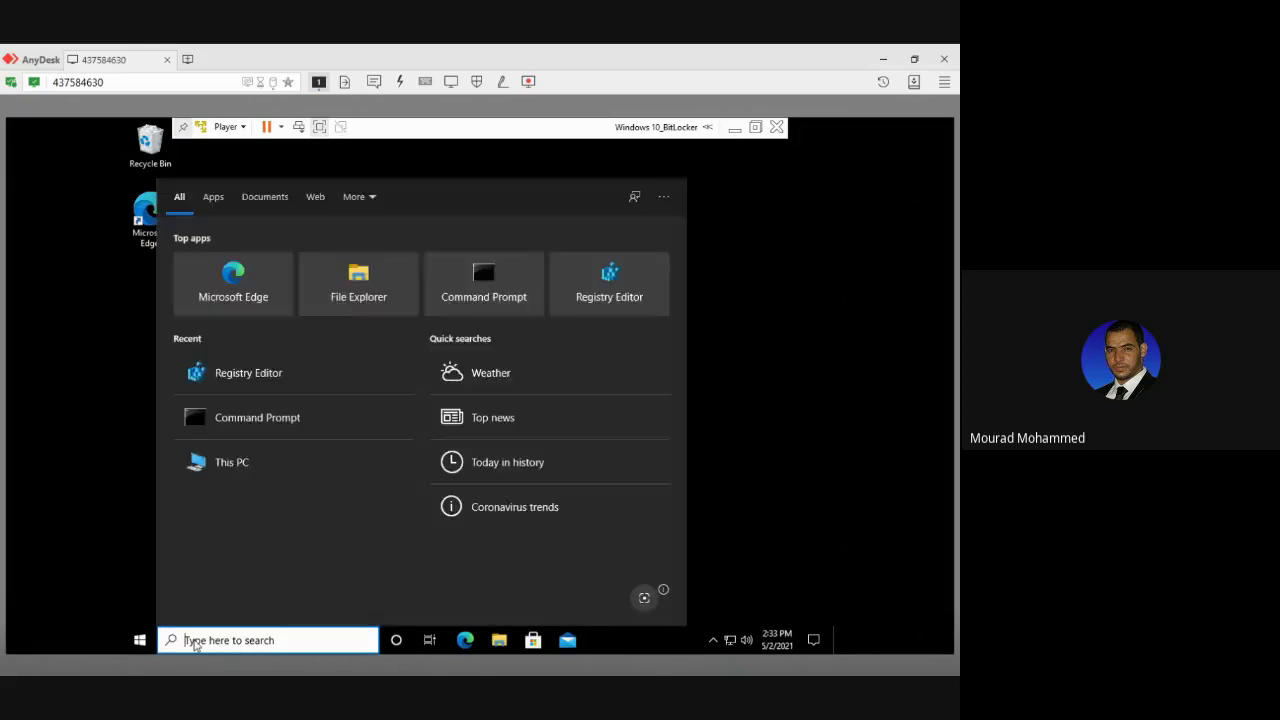
{"action": "type", "text": "regedit"}
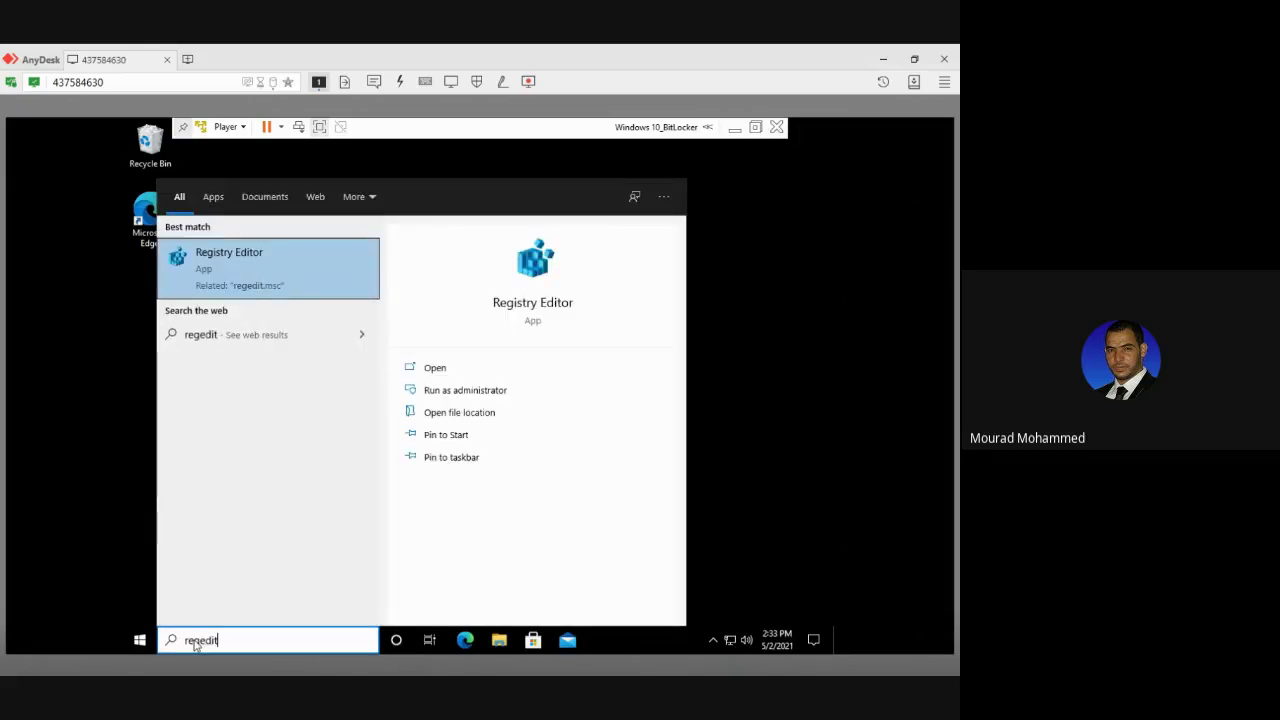
{"action": "key", "text": "Return"}
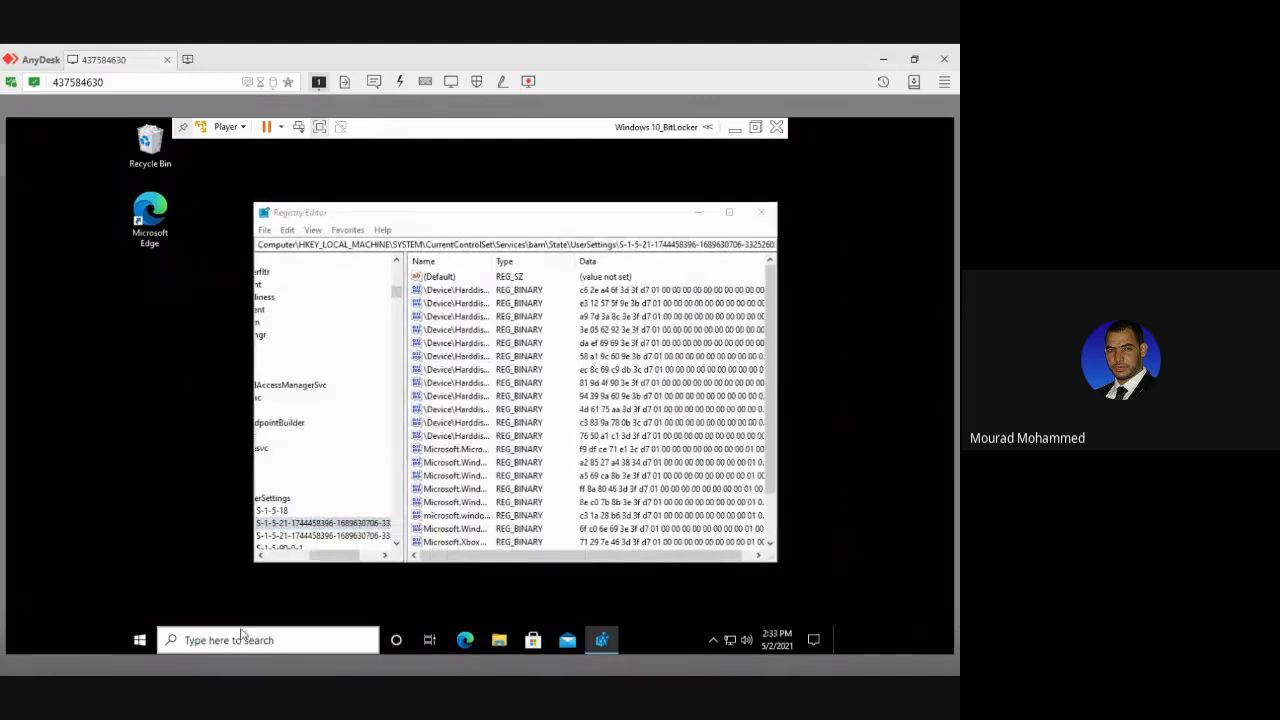
{"action": "left_click", "coordinate": [761, 212]}
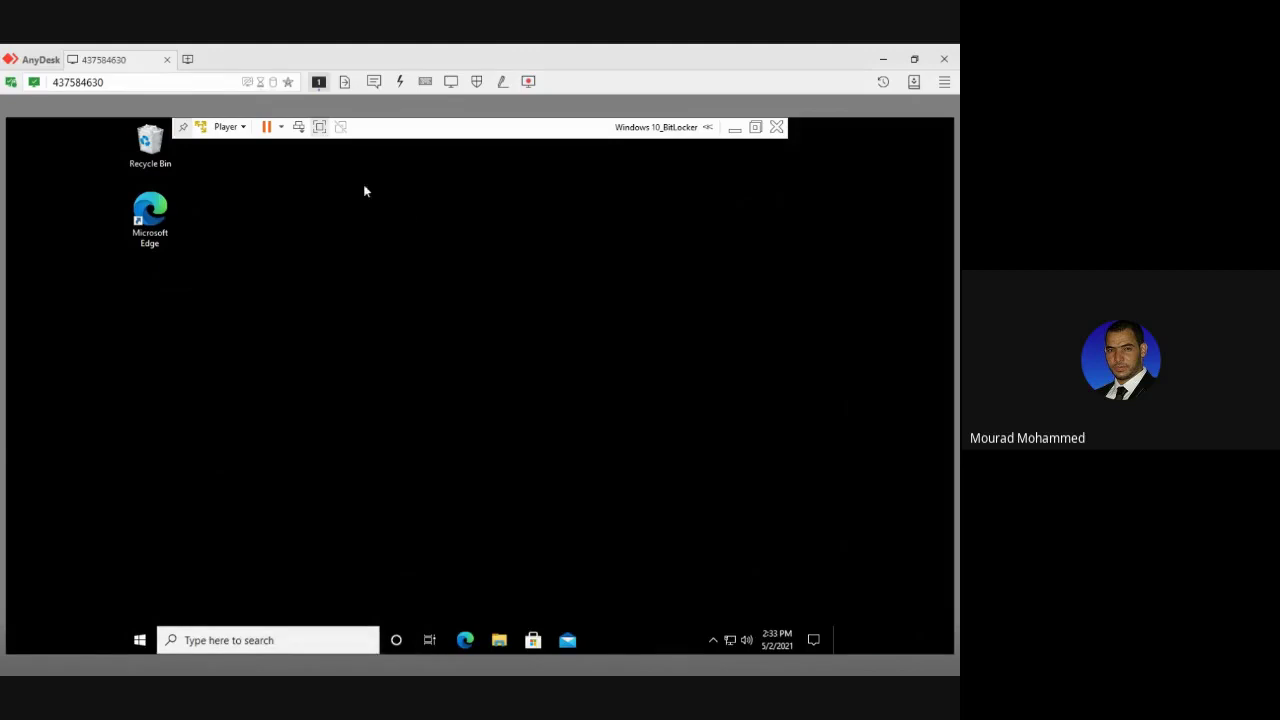
Step: Leave full screen to check the TASK II recycle bin instructions in Chrome, and return to the full-screen virtual machine
{"action": "left_click", "coordinate": [320, 127]}
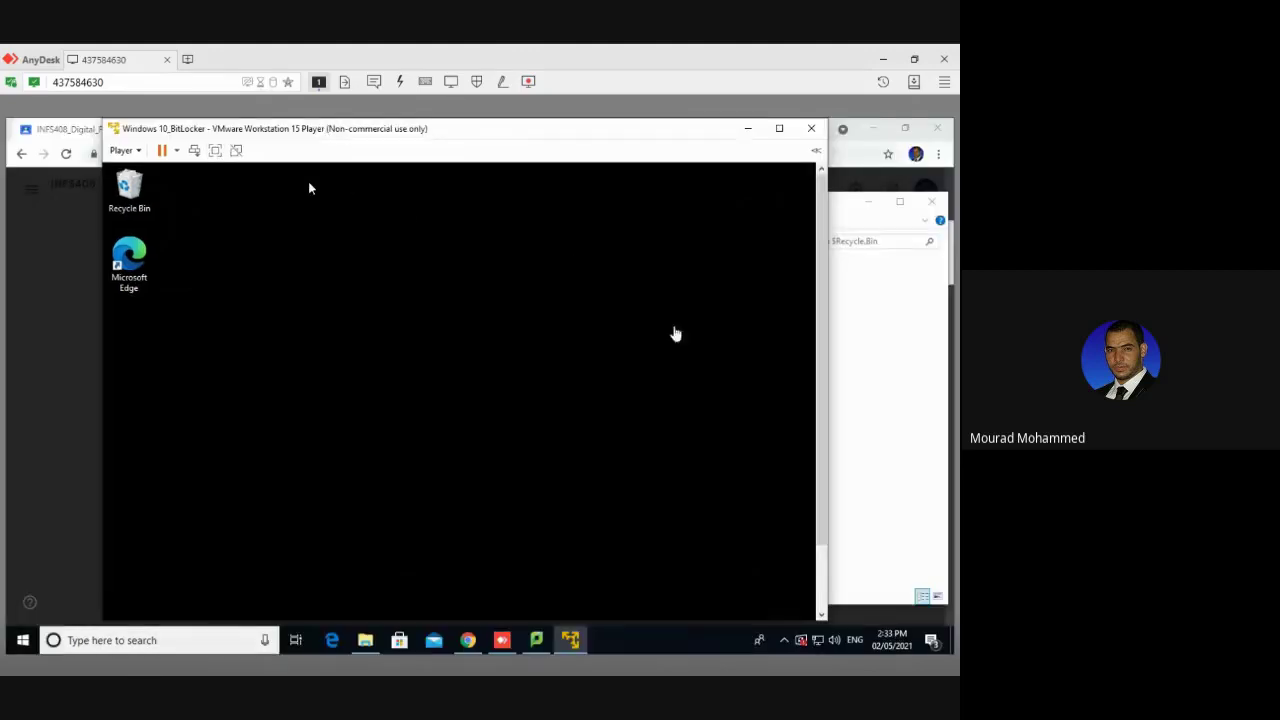
{"action": "left_click", "coordinate": [468, 640]}
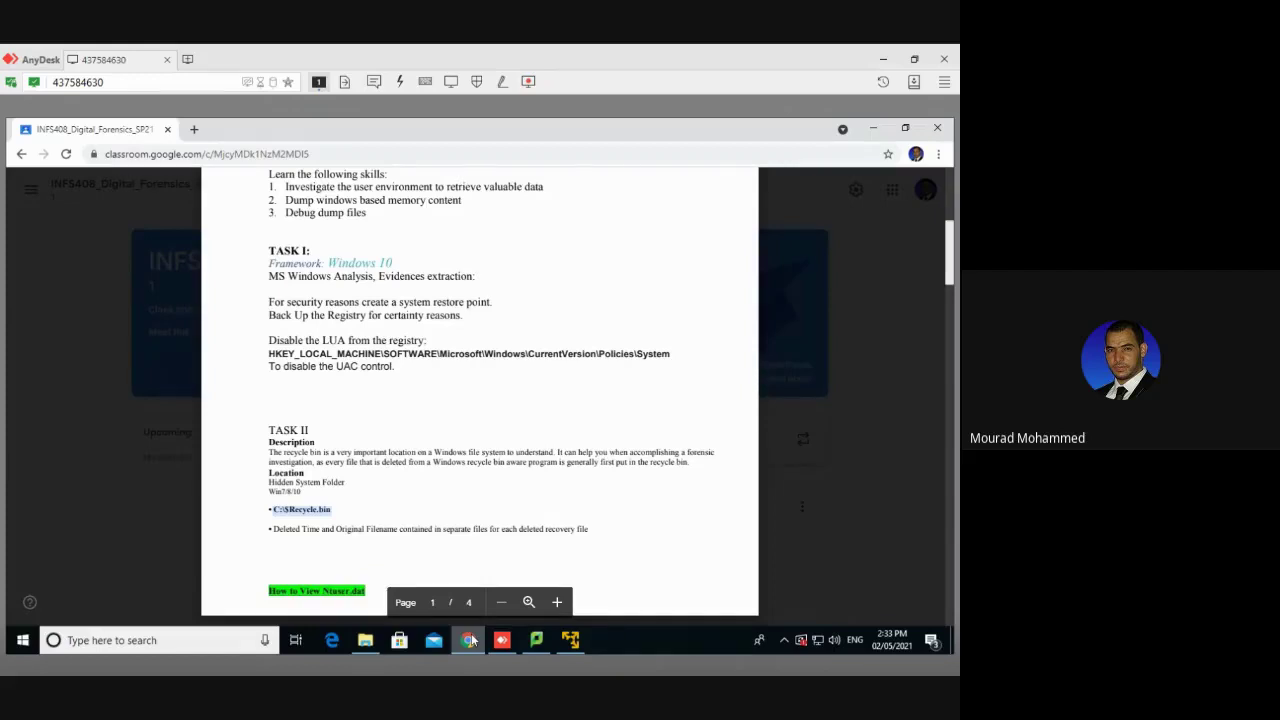
{"action": "left_click", "coordinate": [570, 640]}
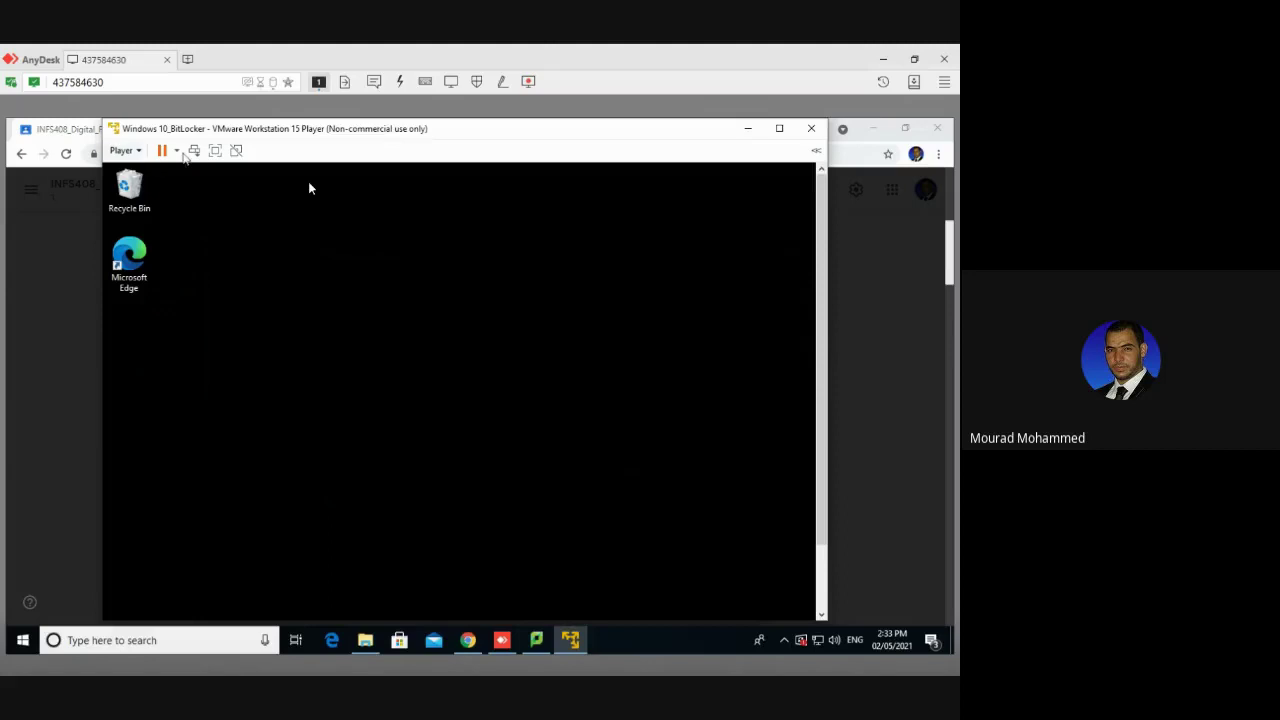
{"action": "left_click", "coordinate": [215, 150]}
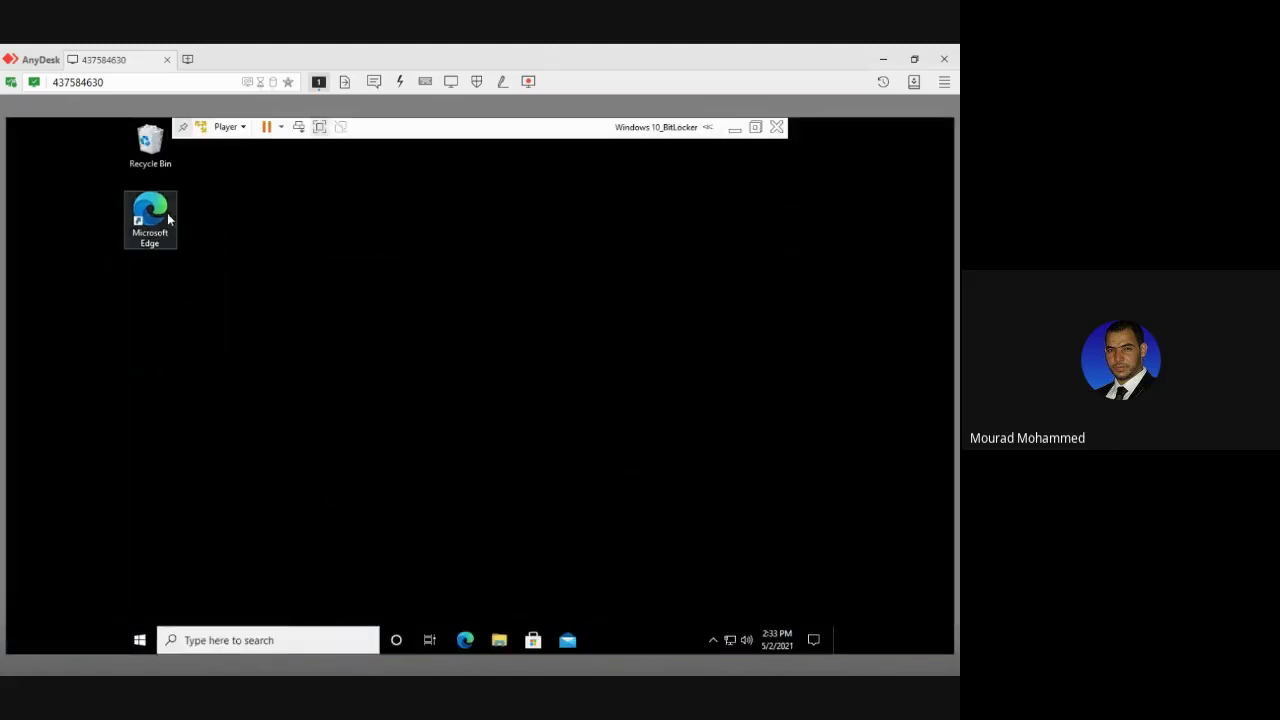
Step: Try to find C:\$Recycle.bin through the virtual machine's Windows search, and dismiss the search
{"action": "left_click", "coordinate": [304, 640]}
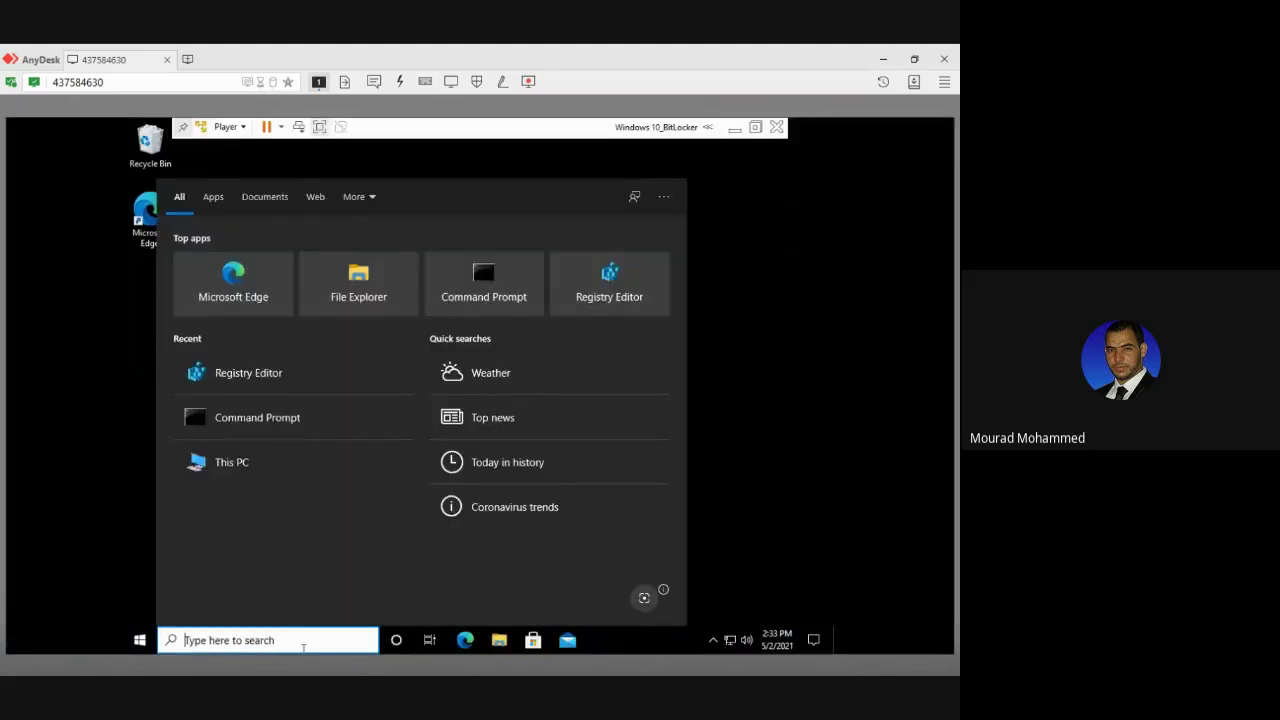
{"action": "type", "text": "C"}
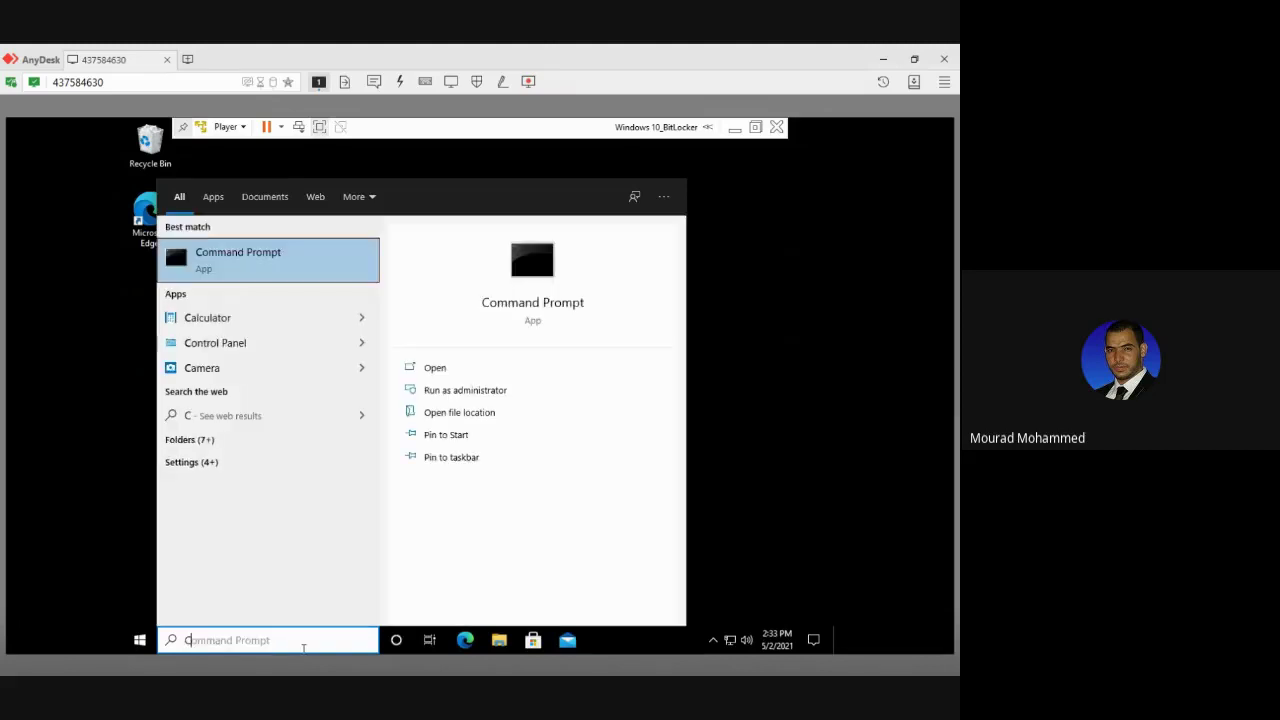
{"action": "type", "text": ":\\"}
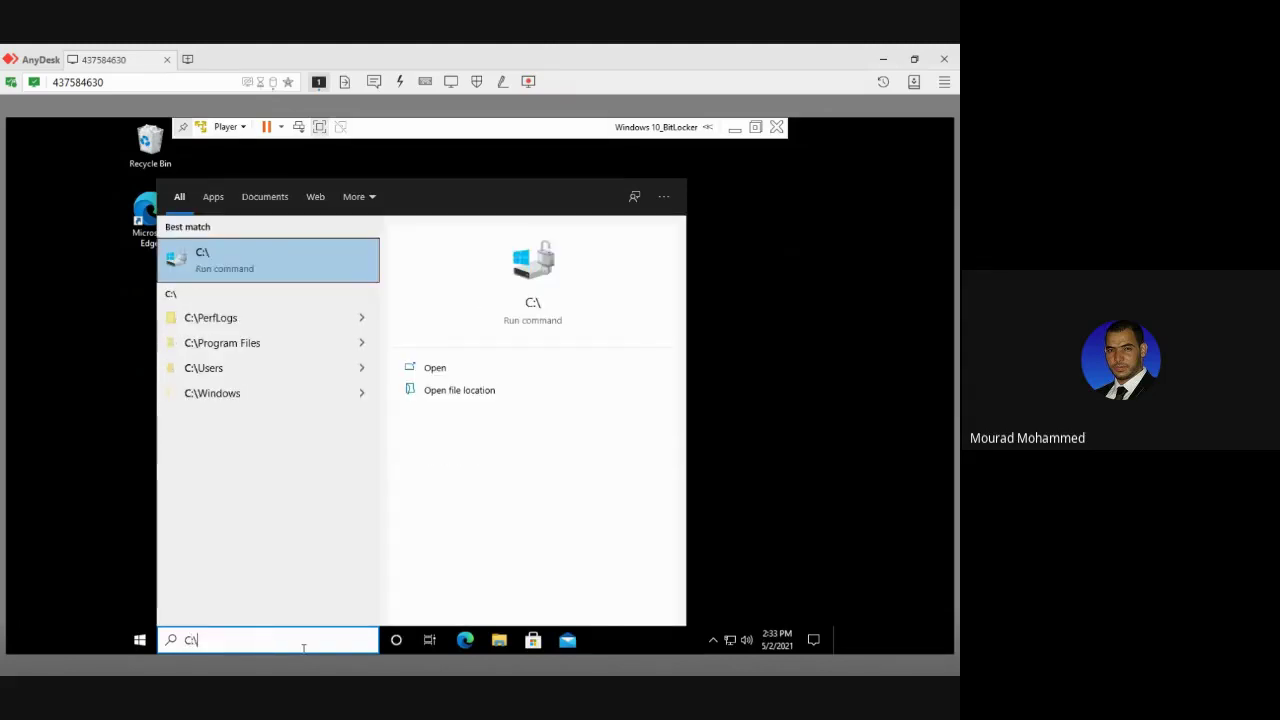
{"action": "type", "text": "$"}
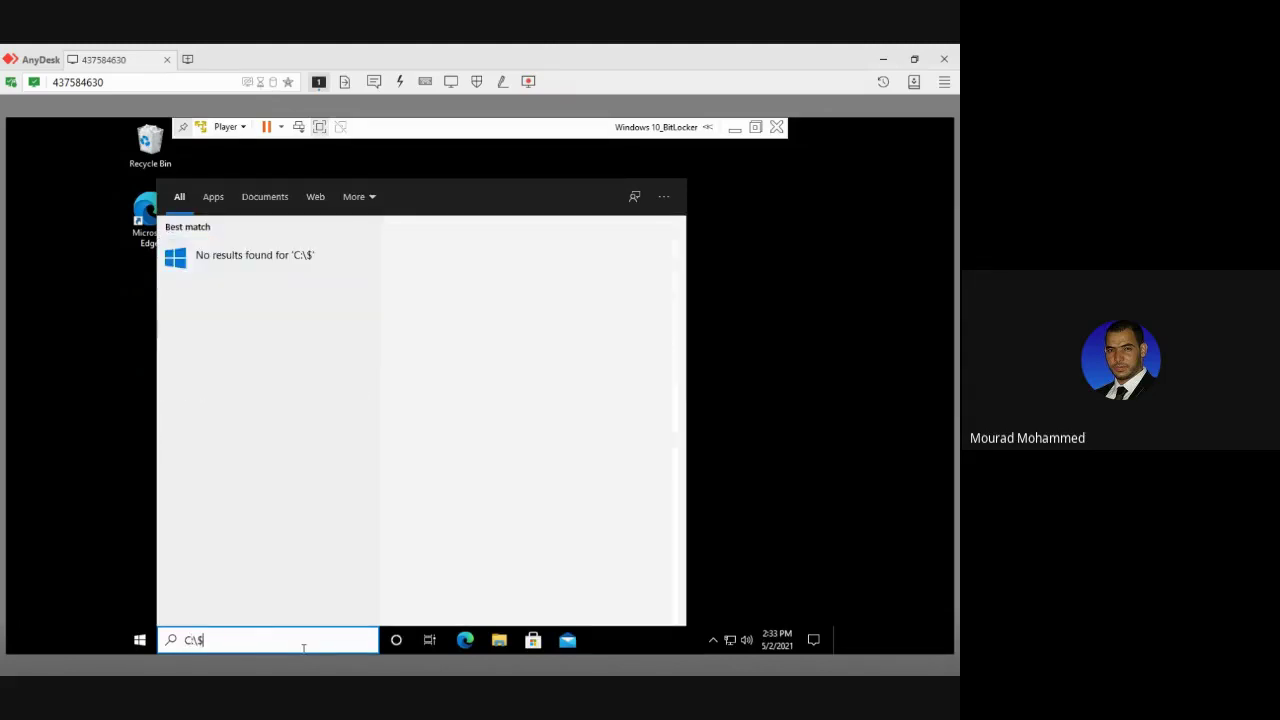
{"action": "type", "text": "Recycle"}
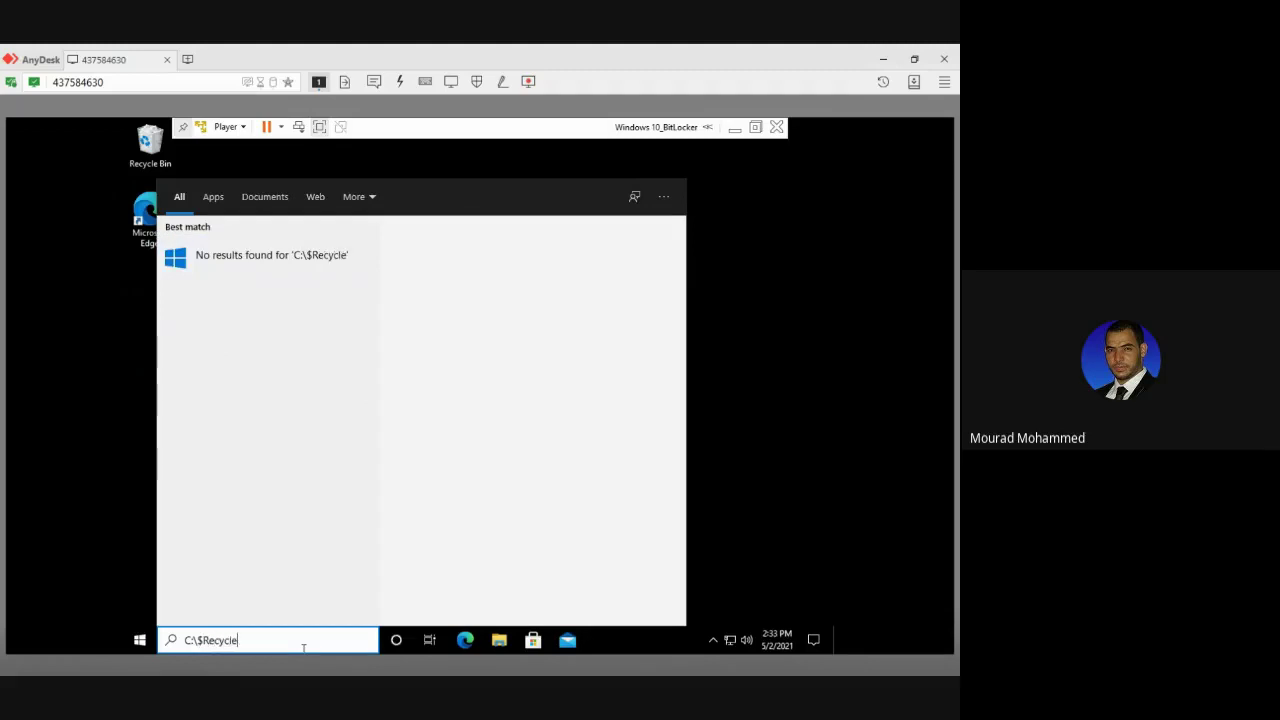
{"action": "type", "text": ".bin"}
{"action": "key", "text": "Escape"}
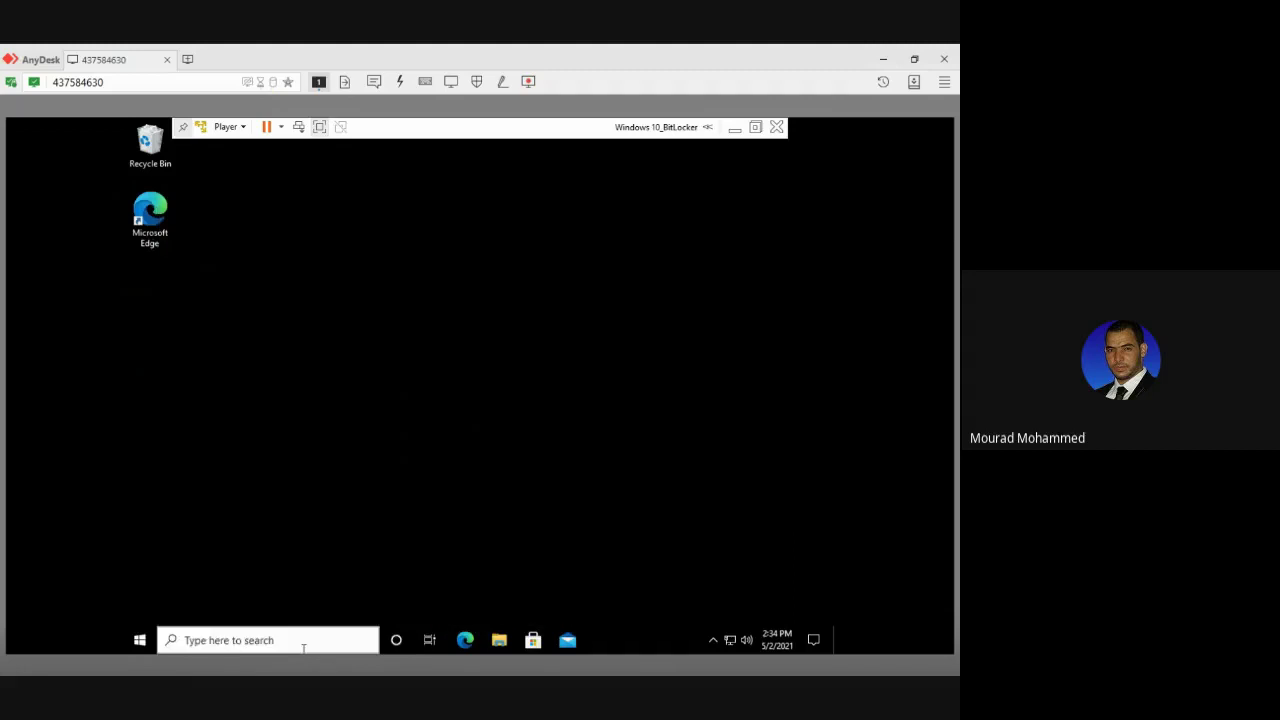
Step: Open File Explorer in the virtual machine and go to the C:\$Recycle.bin folder
{"action": "left_click", "coordinate": [499, 640]}
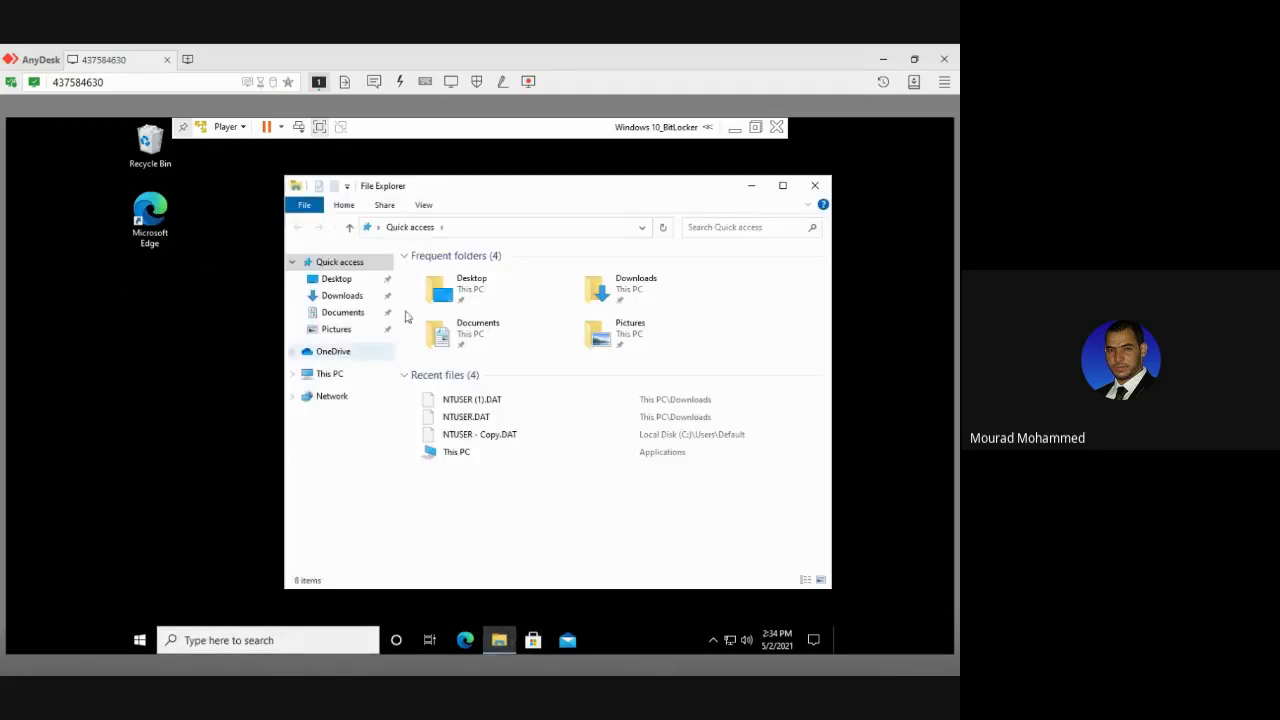
{"action": "left_click", "coordinate": [487, 229]}
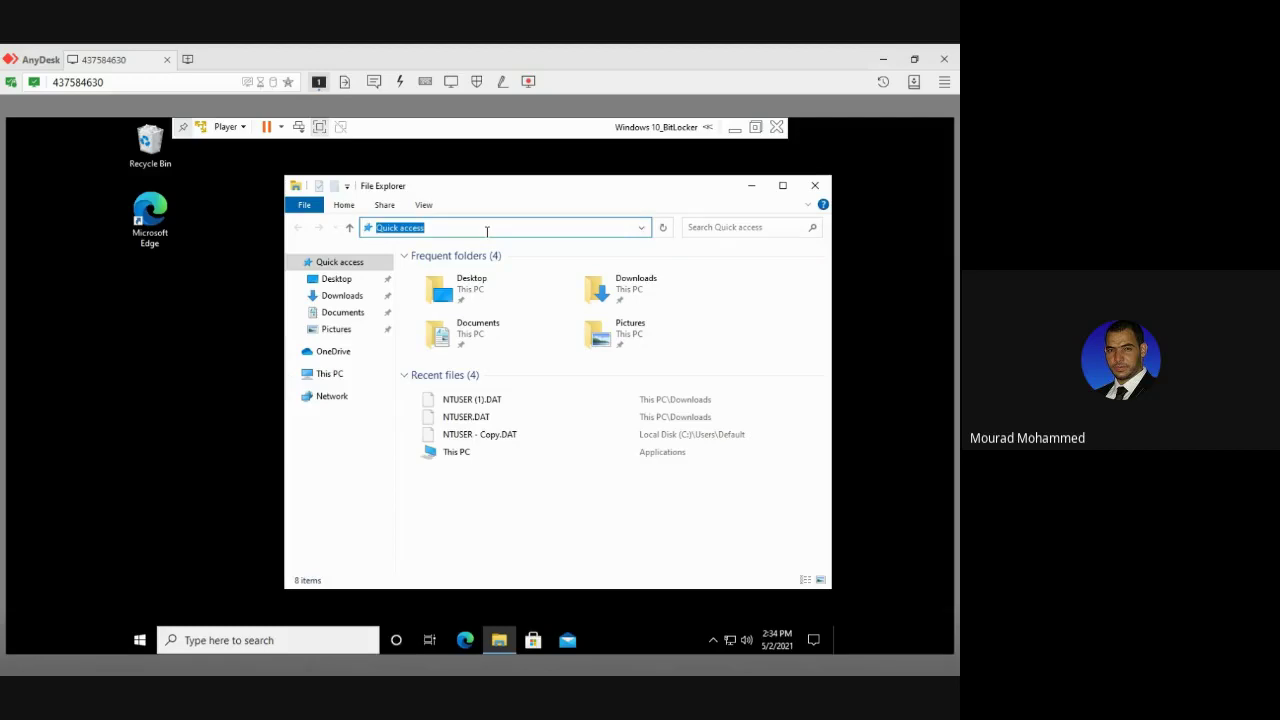
{"action": "type", "text": "$Rec"}
{"action": "type", "text": "ycle"}
{"action": "type", "text": ".bin"}
{"action": "type", "text": "C:"}
{"action": "type", "text": "\\"}
{"action": "key", "text": "Return"}
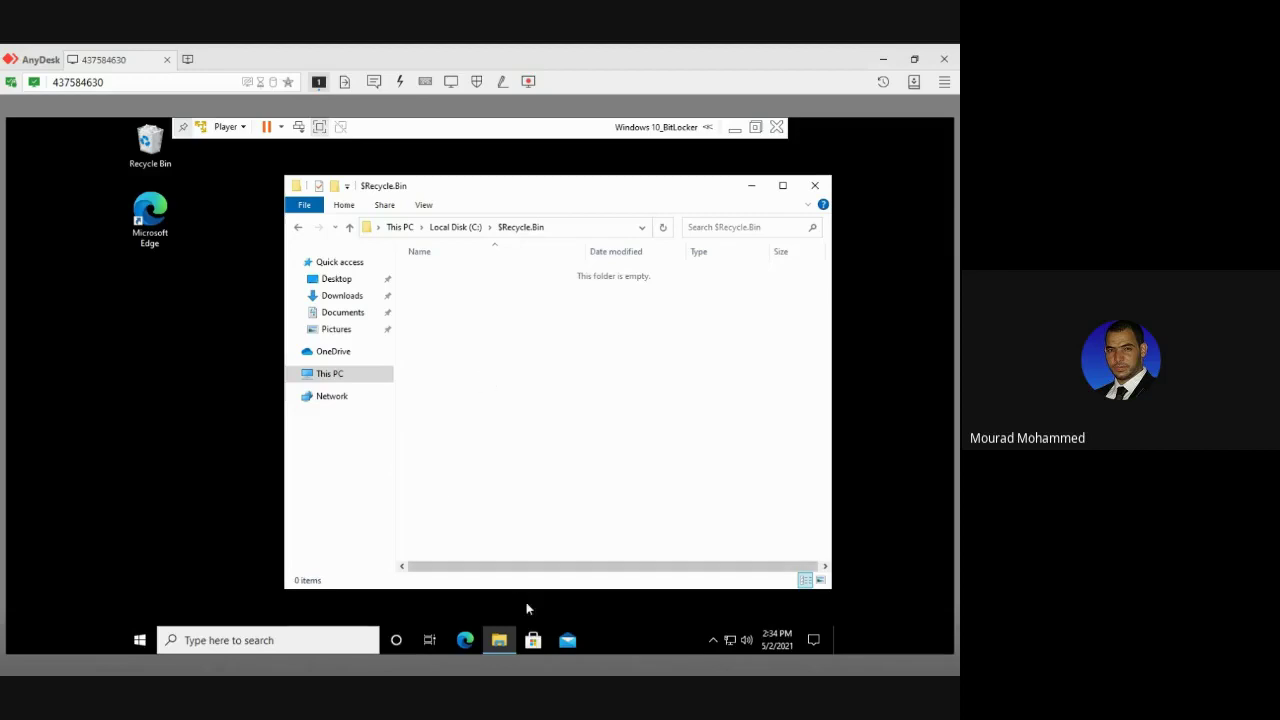
{"action": "left_click", "coordinate": [319, 127]}
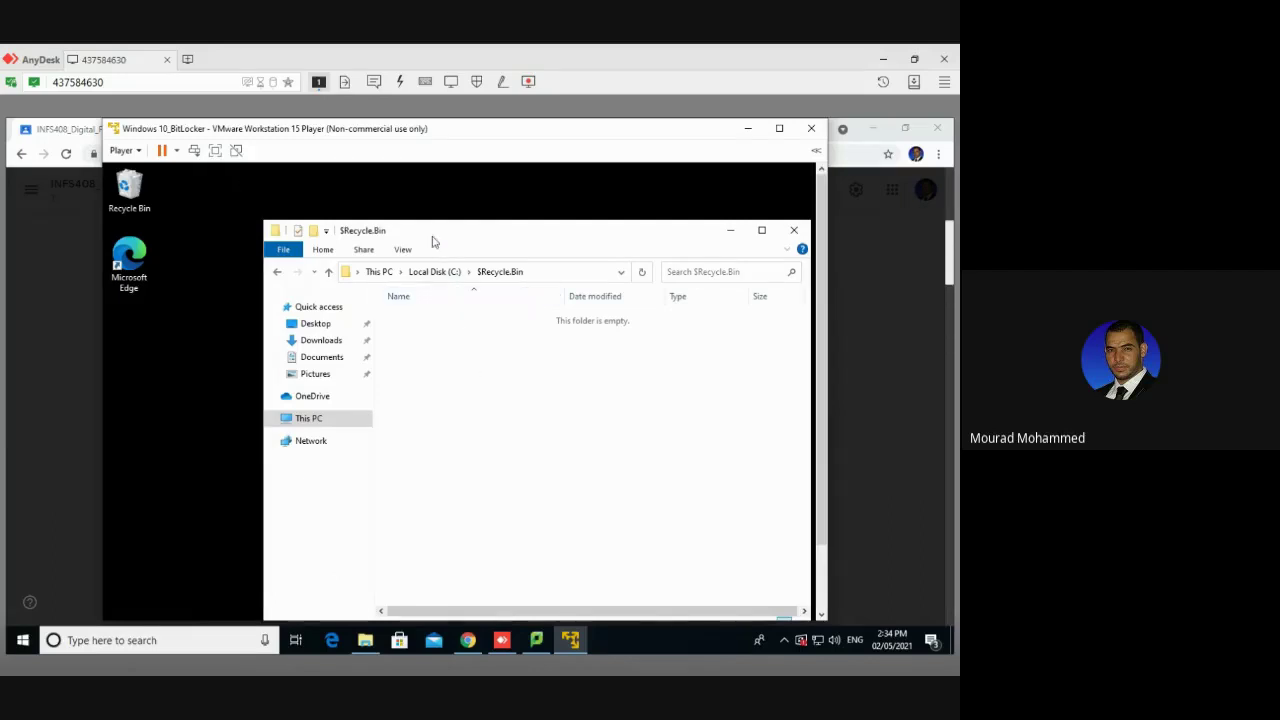
{"action": "left_click_drag", "start_coordinate": [429, 232], "coordinate": [371, 257]}
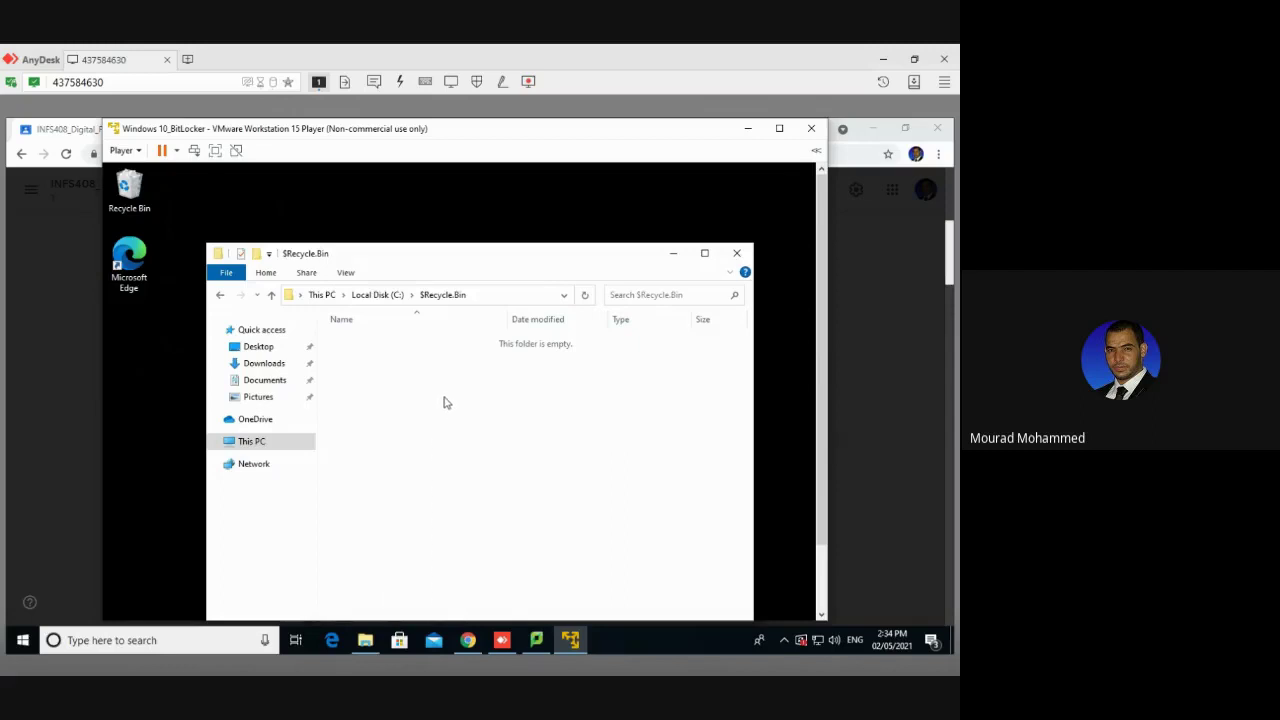
{"action": "left_click_drag", "start_coordinate": [366, 264], "coordinate": [390, 225]}
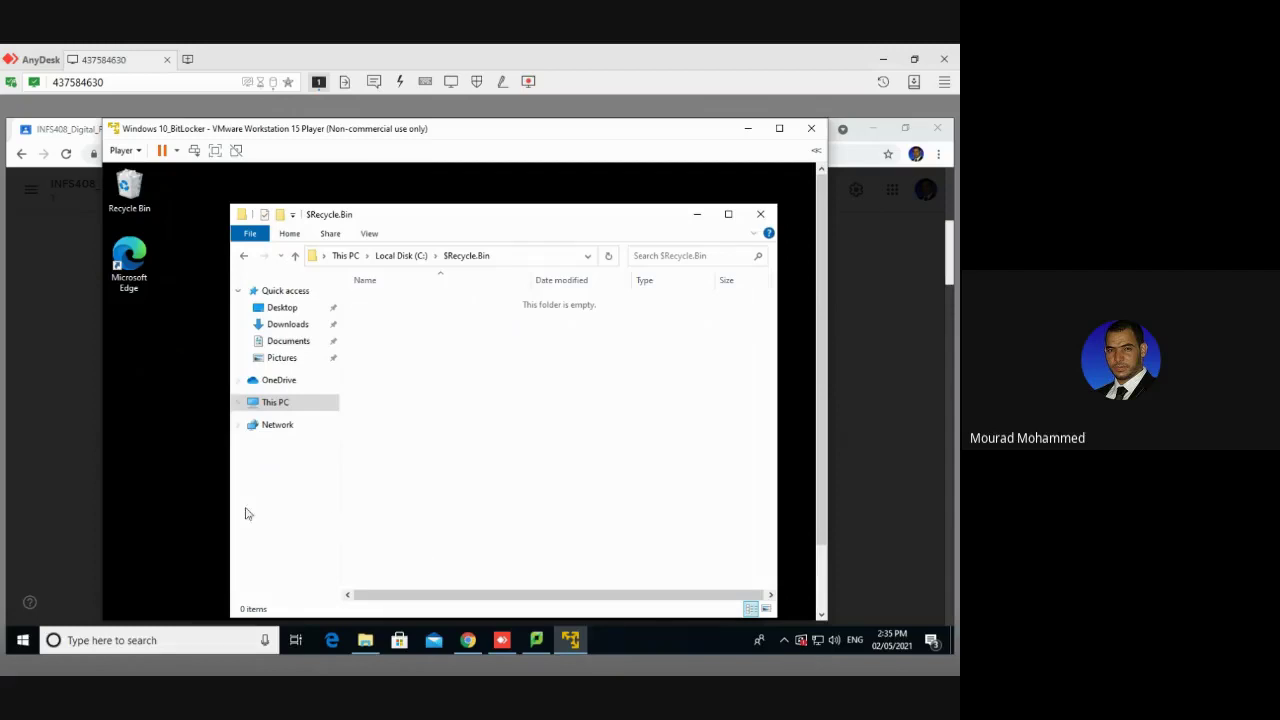
{"action": "left_click", "coordinate": [175, 540]}
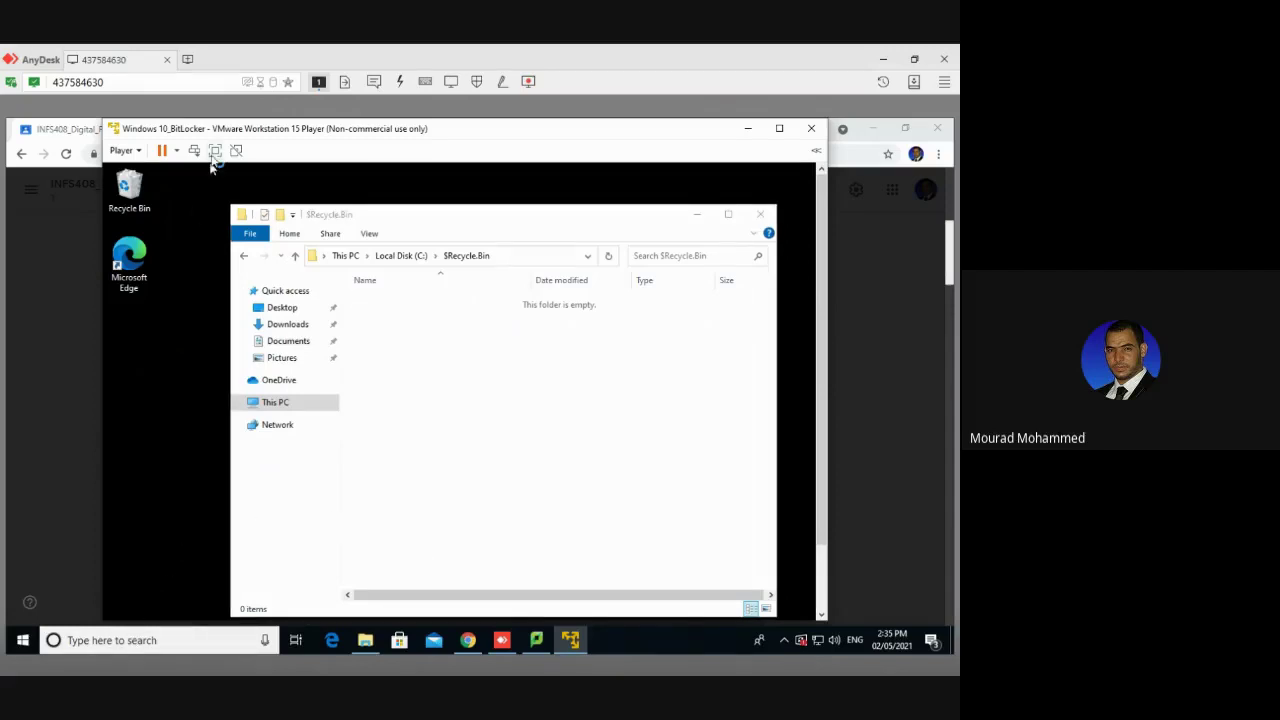
{"action": "left_click", "coordinate": [214, 151]}
Step: Open Registry Editor in the virtual machine through a search for regedit, and collapse the SYSTEM key under HKEY_LOCAL_MACHINE
{"action": "left_click", "coordinate": [229, 639]}
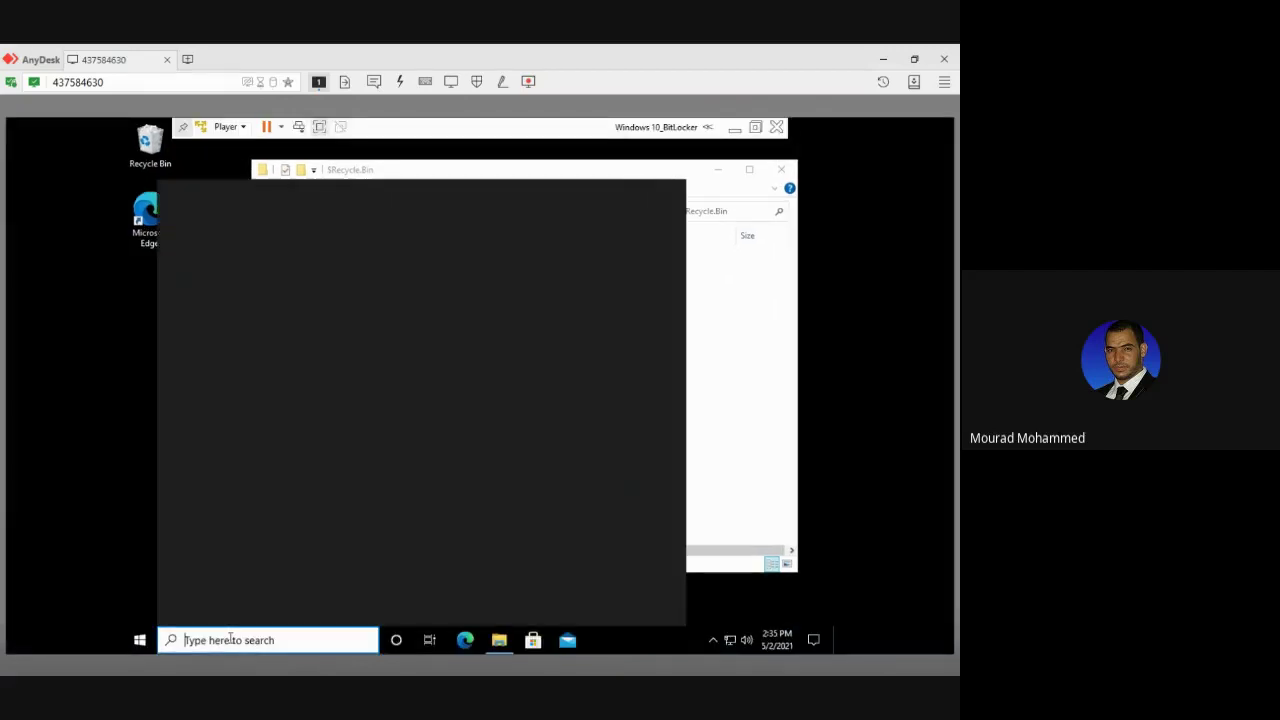
{"action": "type", "text": "regedit"}
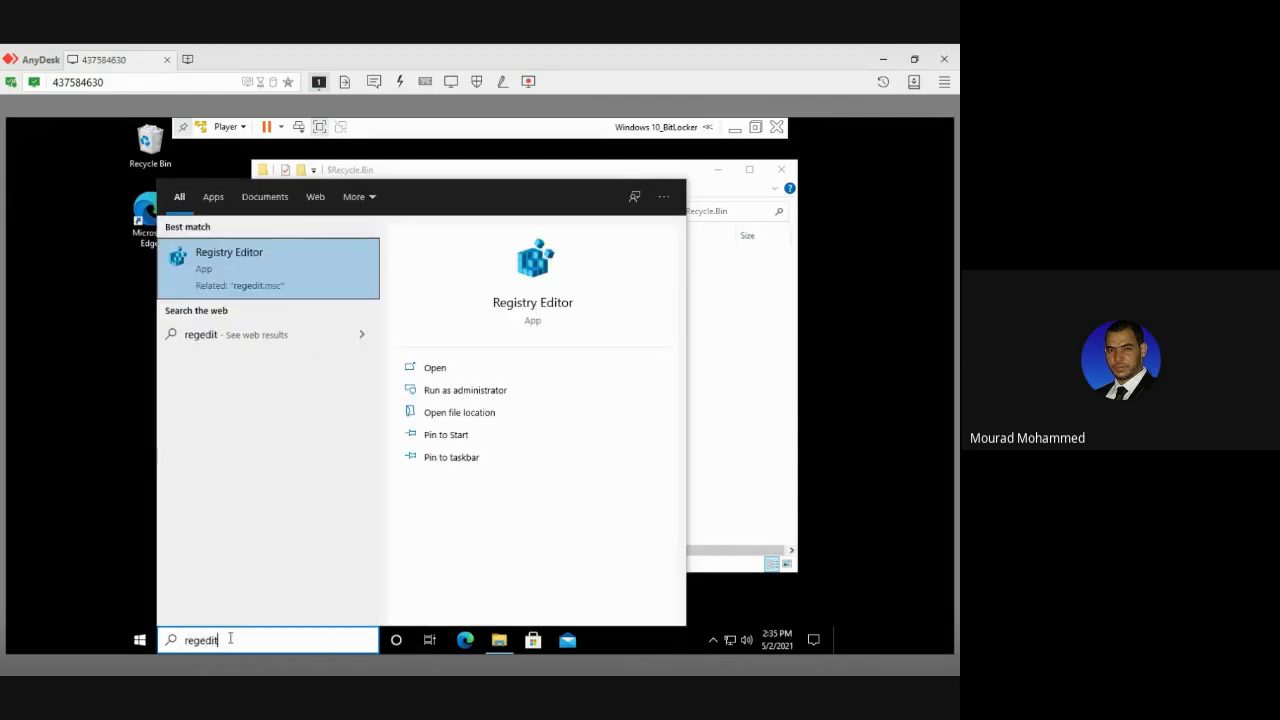
{"action": "key", "text": "Return"}
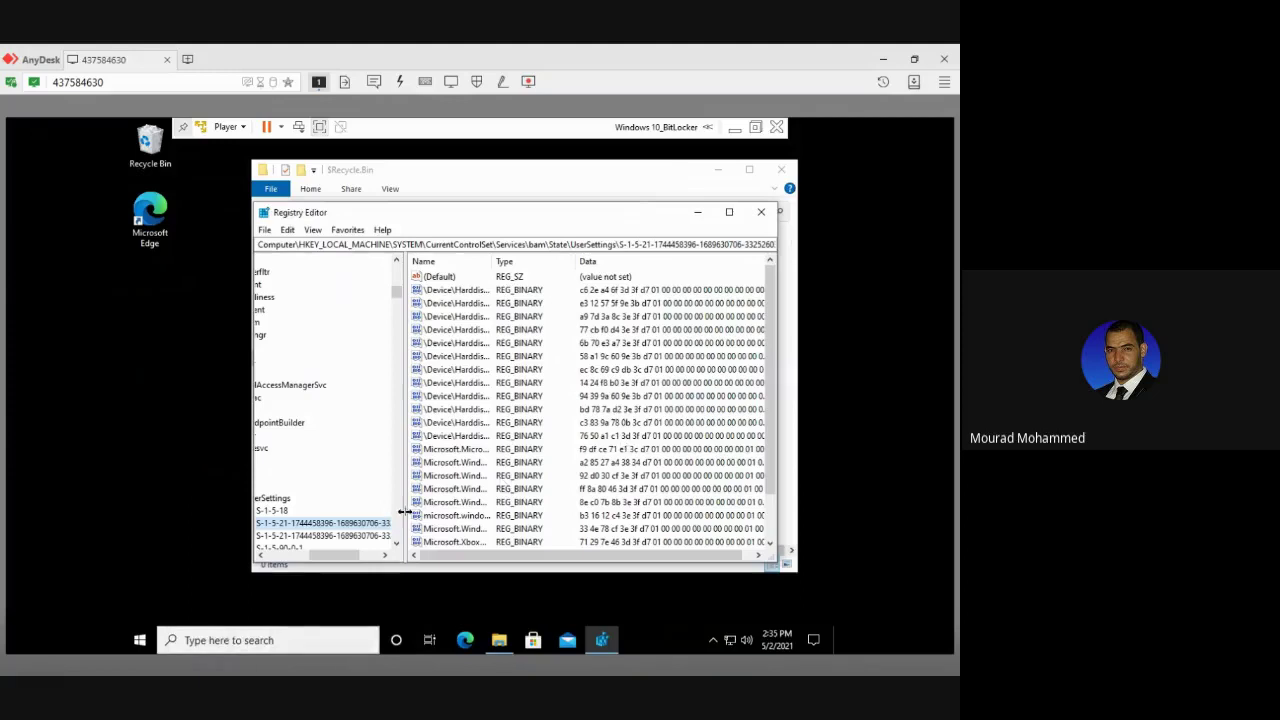
{"action": "left_click", "coordinate": [276, 555]}
{"action": "scroll", "coordinate": [322, 400], "scroll_direction": "up", "scroll_amount": 15}
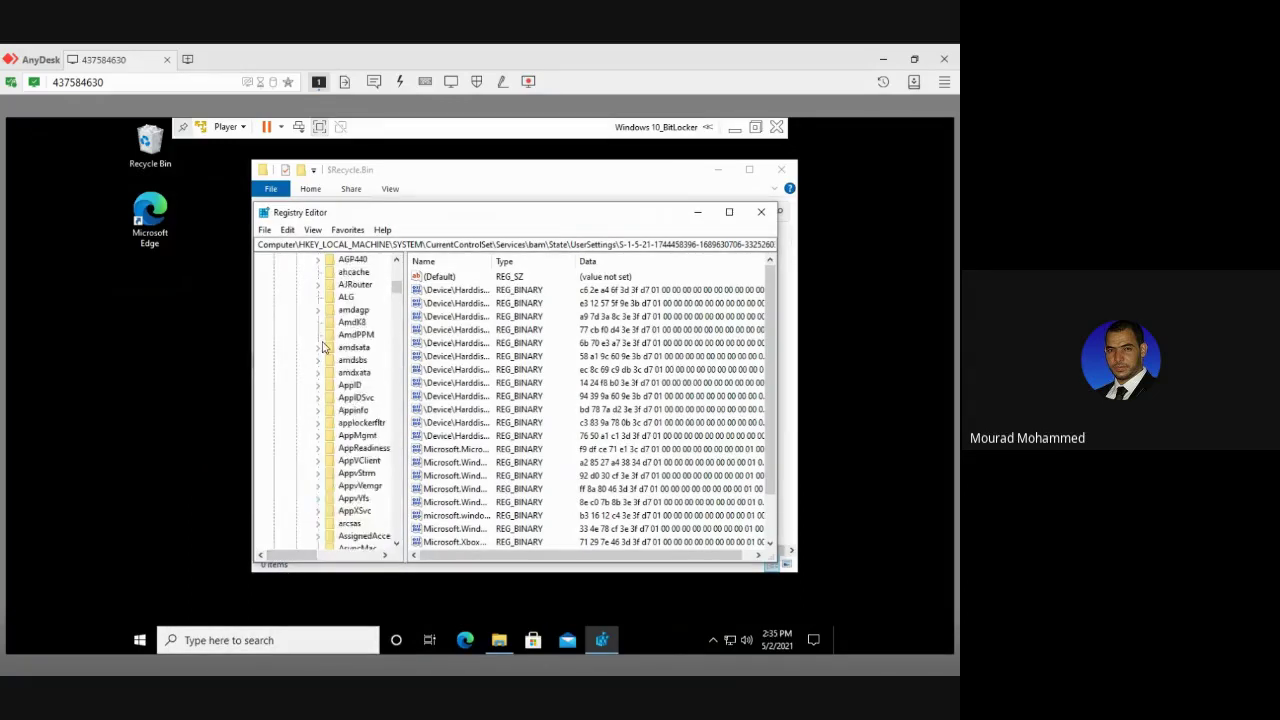
{"action": "scroll", "coordinate": [322, 346], "scroll_direction": "up", "scroll_amount": 3}
{"action": "left_click", "coordinate": [285, 384]}
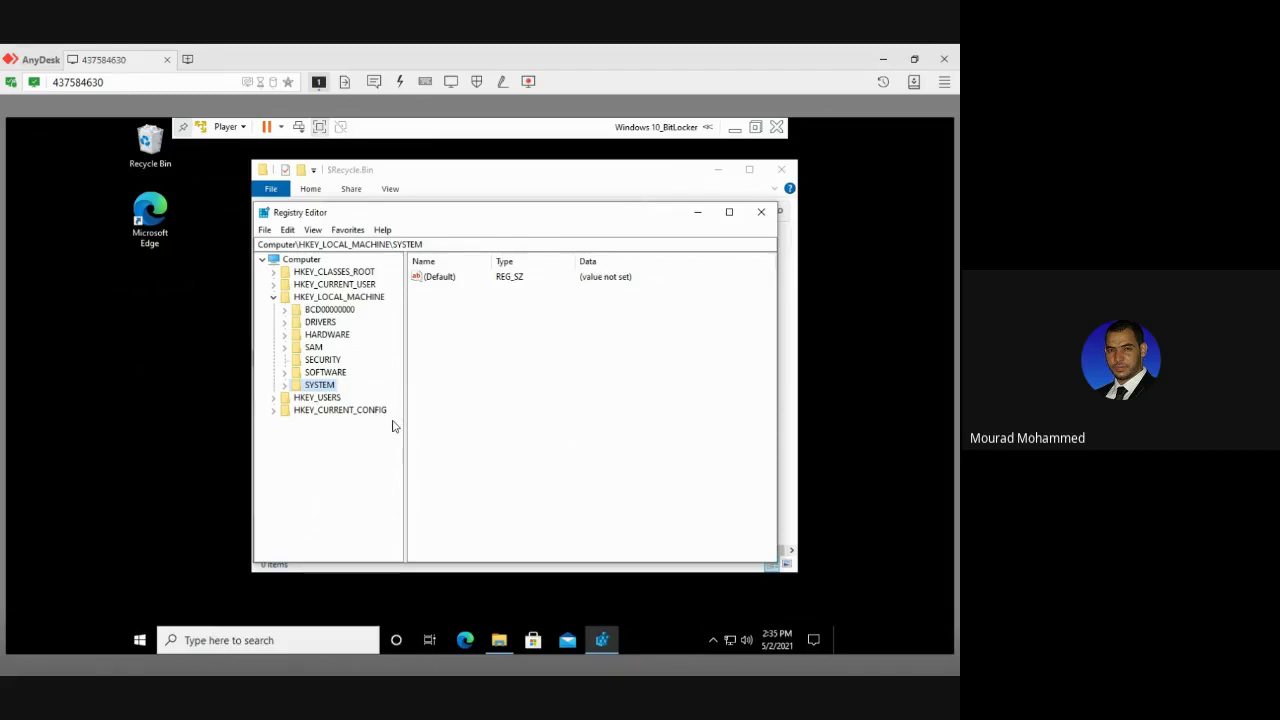
Step: Look through the S-1-5-21 user key ending in 1000 under HKEY_USERS, and open the registry file import dialog
{"action": "left_click", "coordinate": [318, 398]}
{"action": "left_click", "coordinate": [276, 402]}
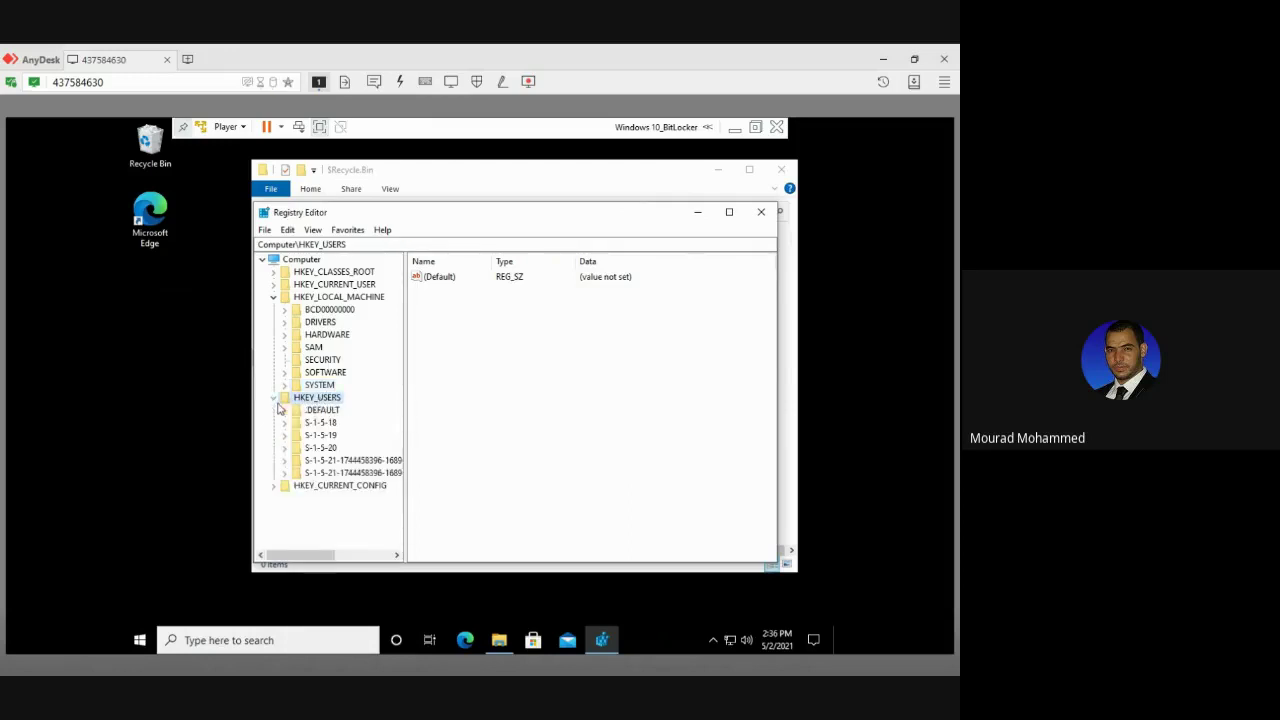
{"action": "double_click", "coordinate": [323, 461]}
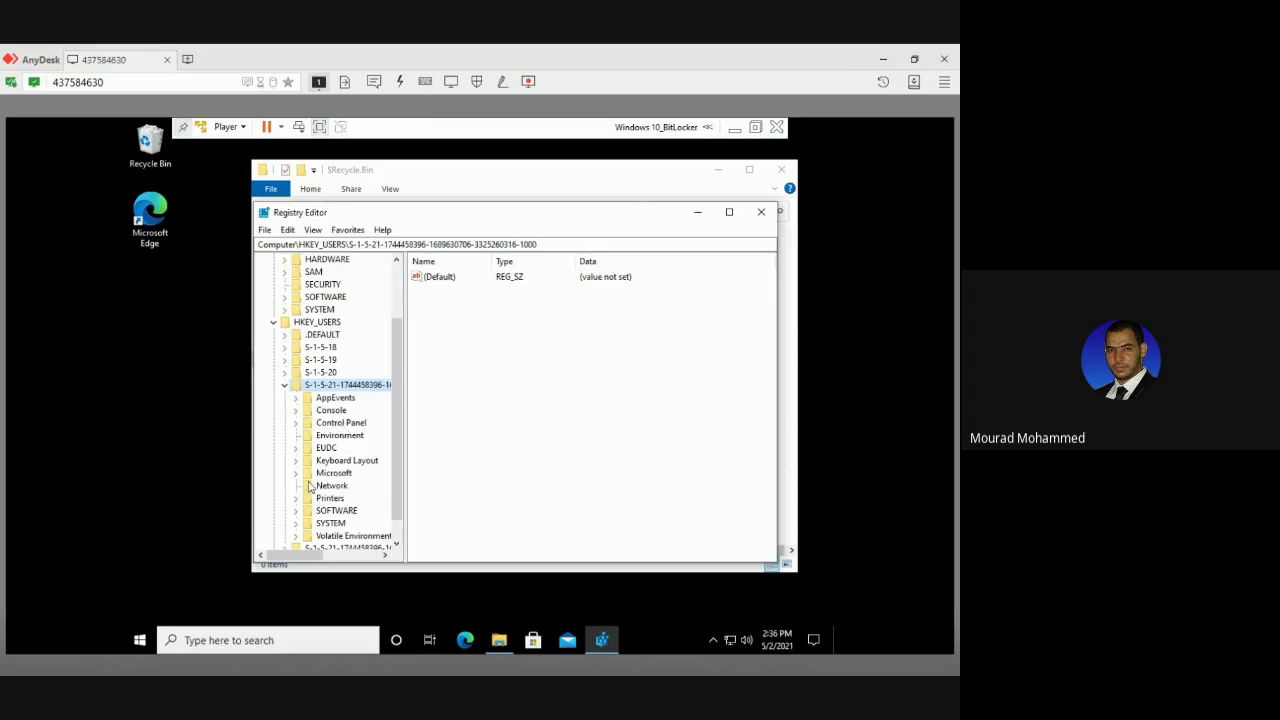
{"action": "left_click", "coordinate": [286, 386]}
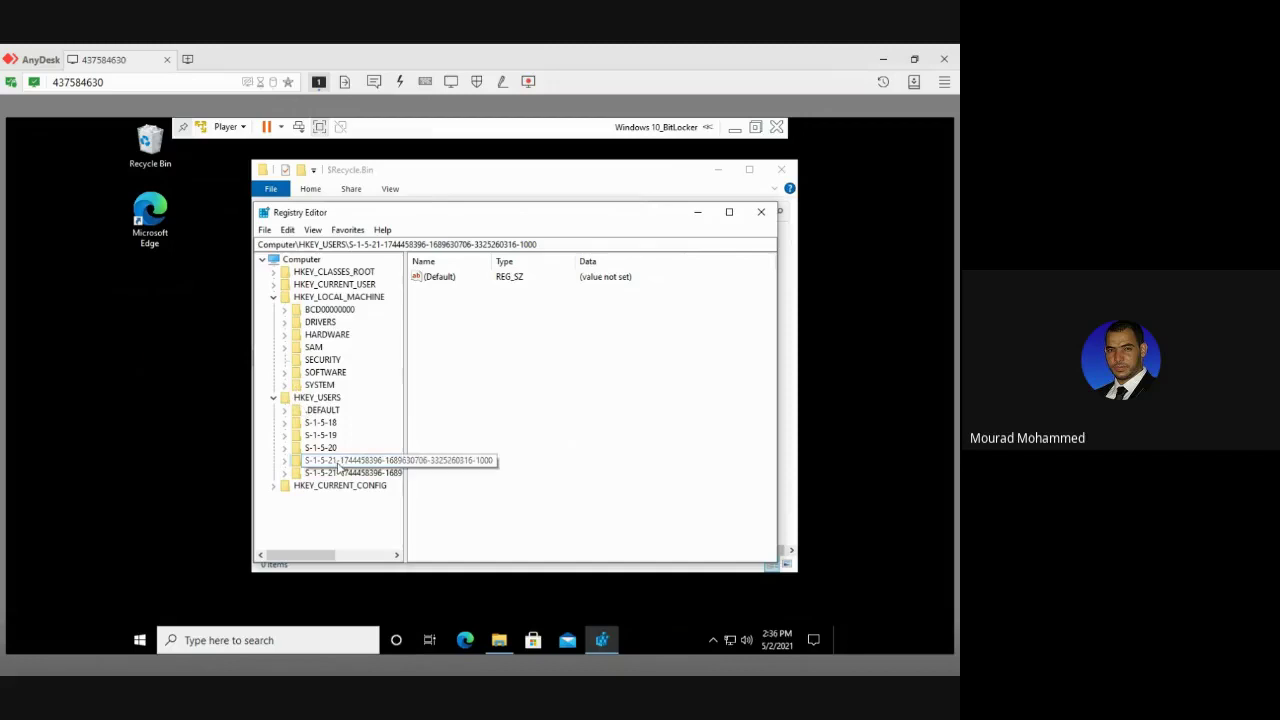
{"action": "left_click", "coordinate": [264, 231]}
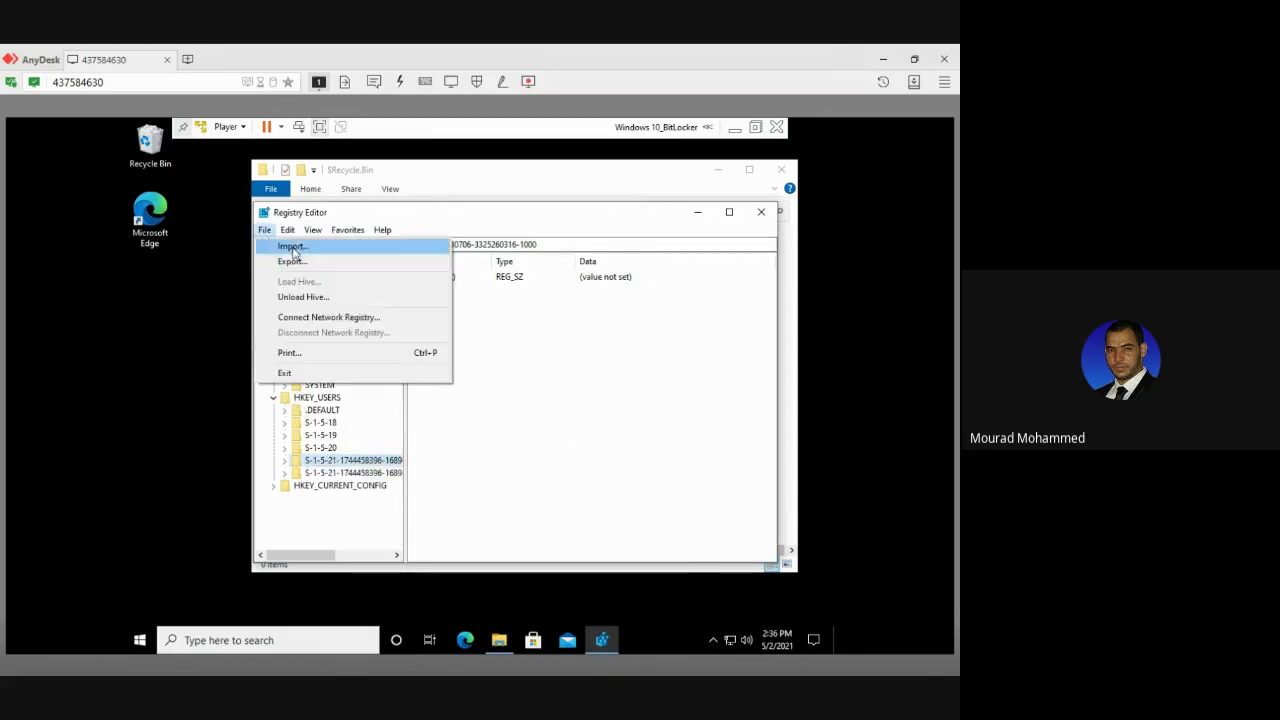
{"action": "left_click", "coordinate": [292, 246]}
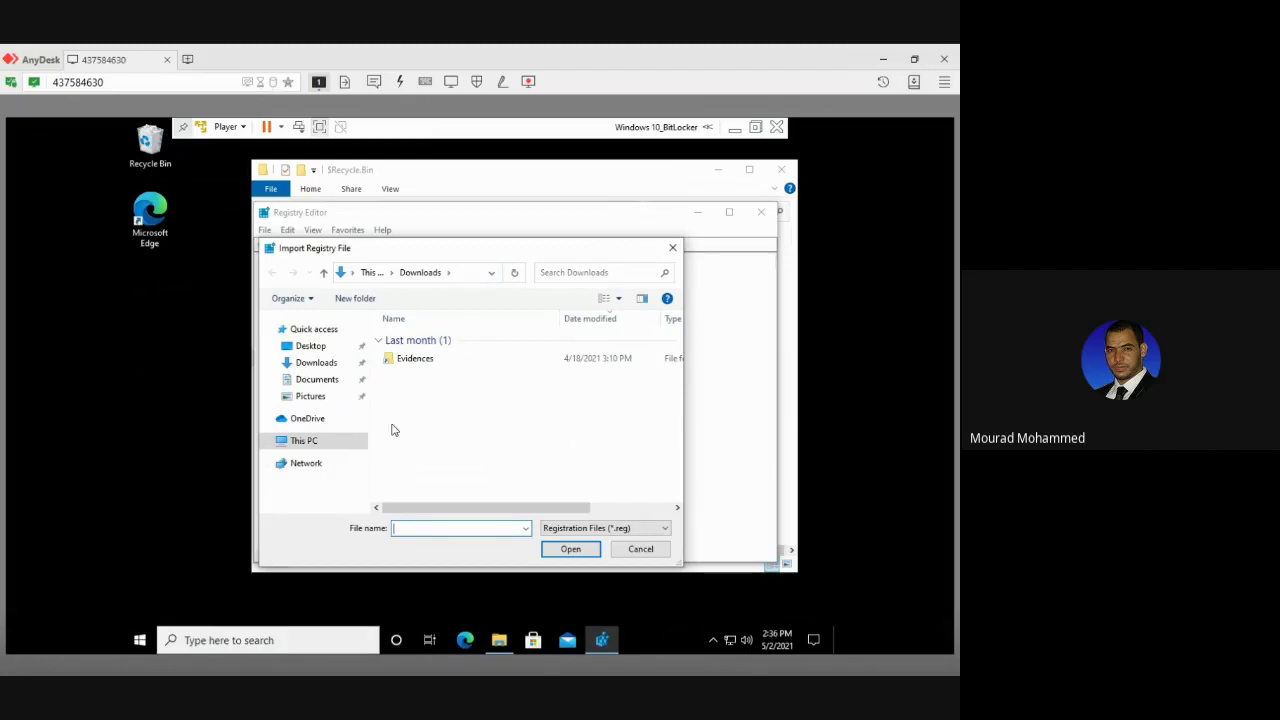
Step: Open a second File Explorer window from the $Recycle.Bin folder and go to C:\Users\Default
{"action": "mouse_move", "coordinate": [493, 642]}
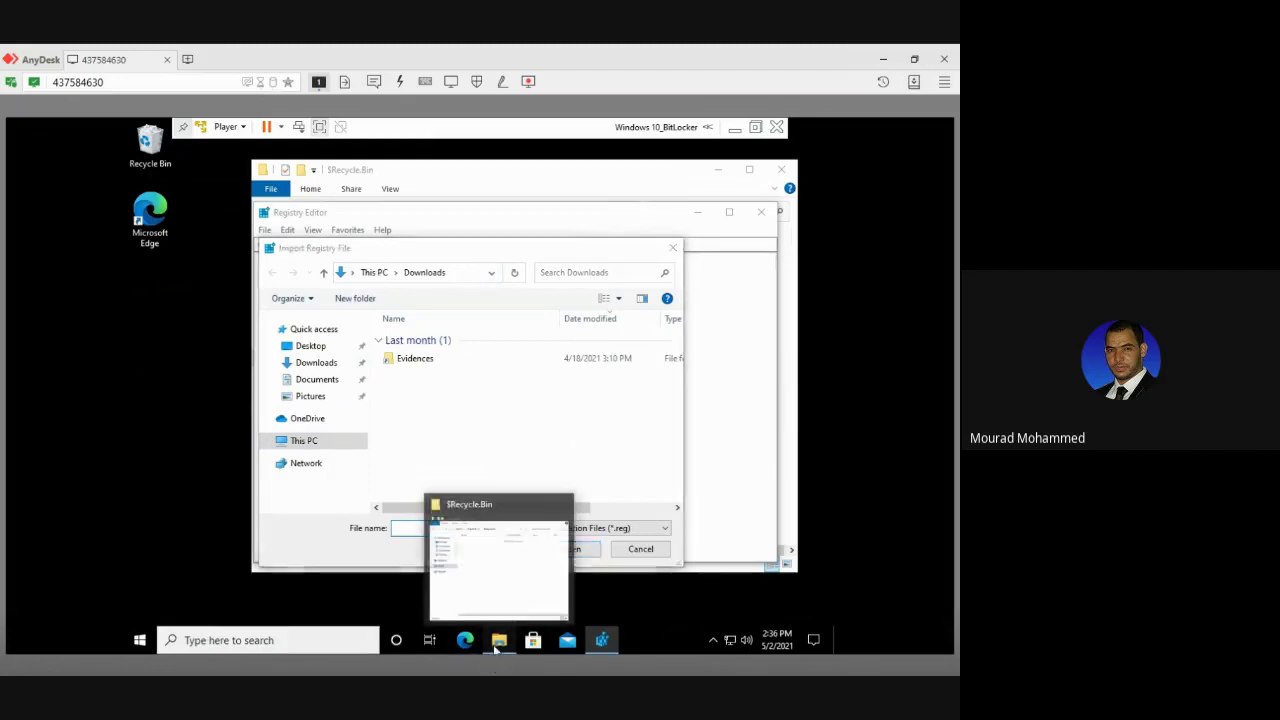
{"action": "left_click", "coordinate": [437, 527]}
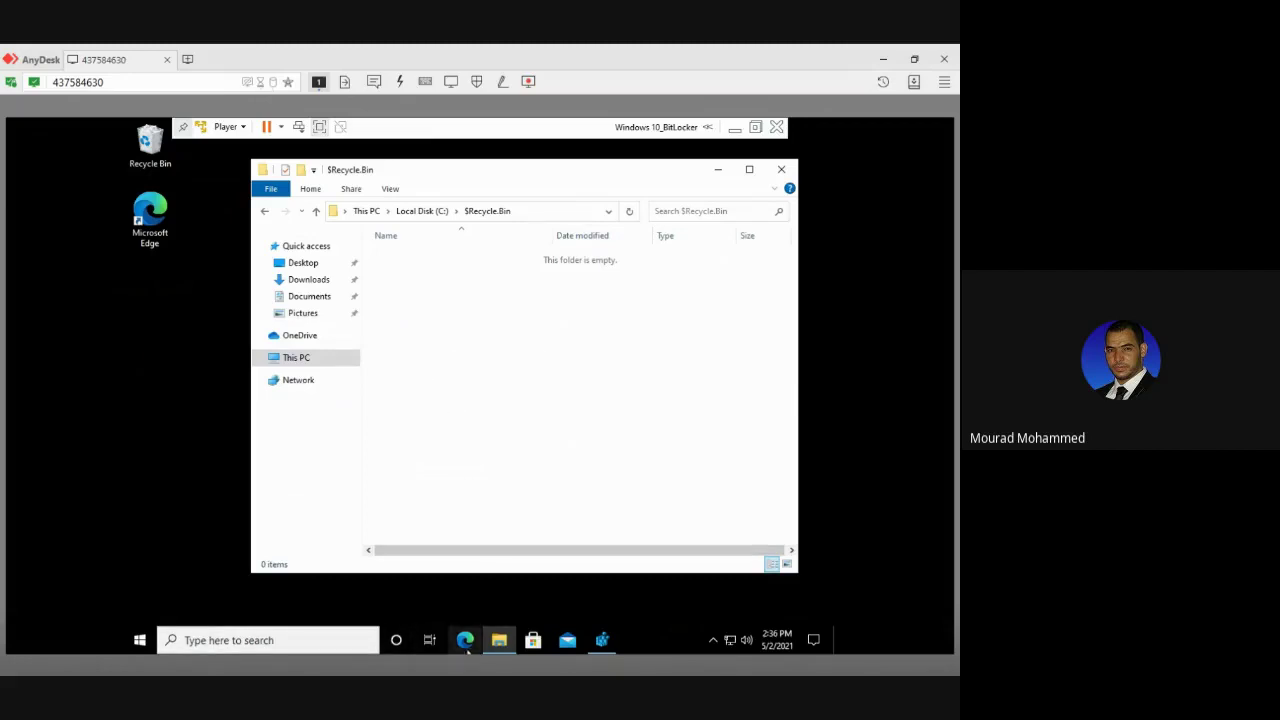
{"action": "key", "text": "ctrl+n"}
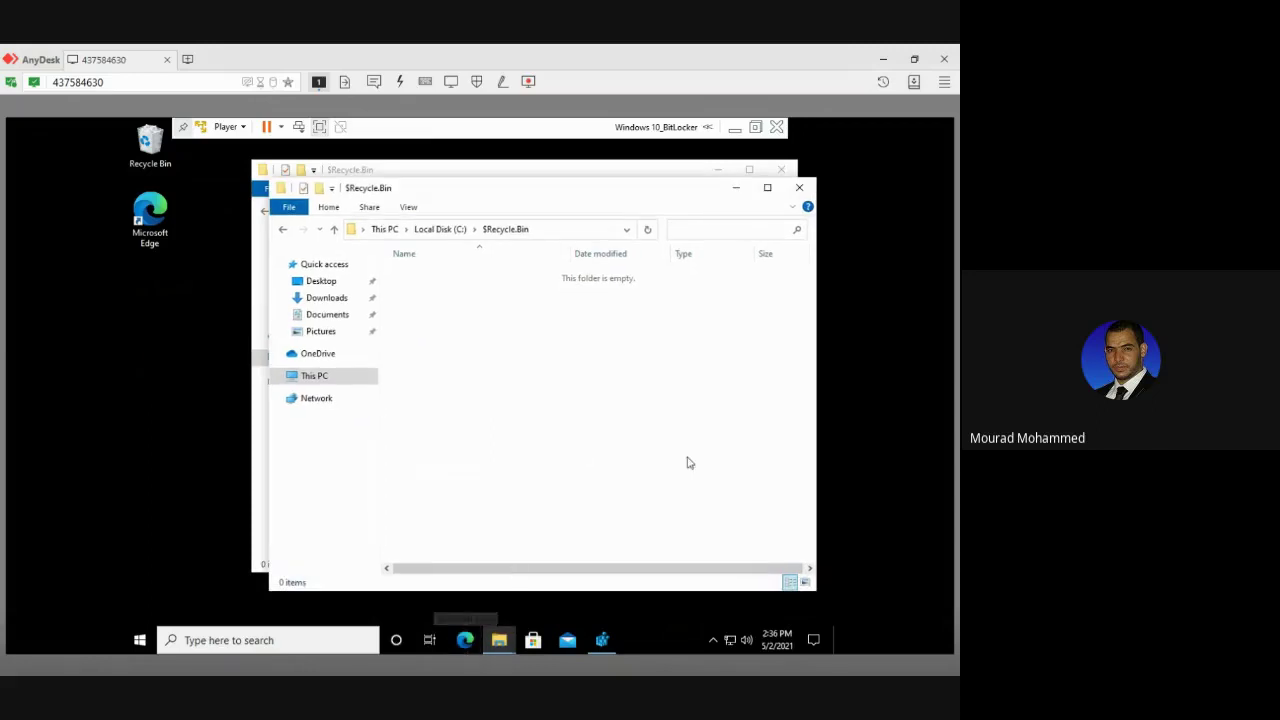
{"action": "left_click", "coordinate": [561, 230]}
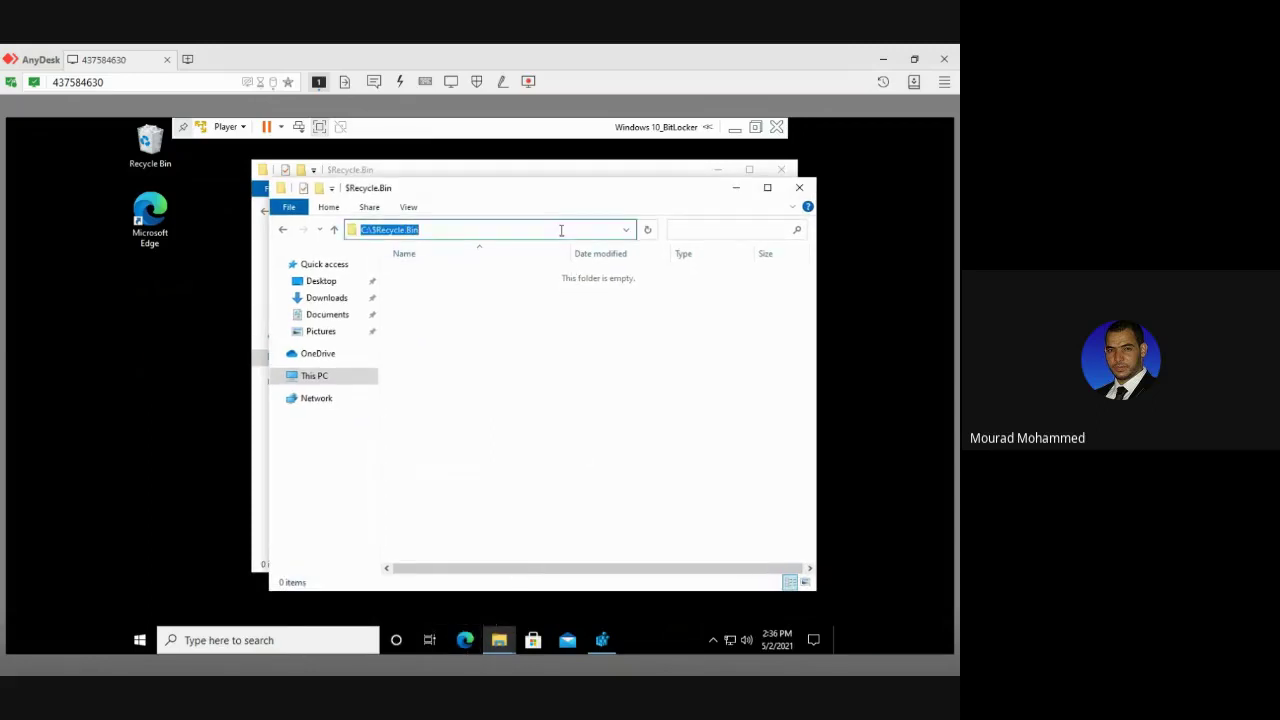
{"action": "type", "text": "C:\\"}
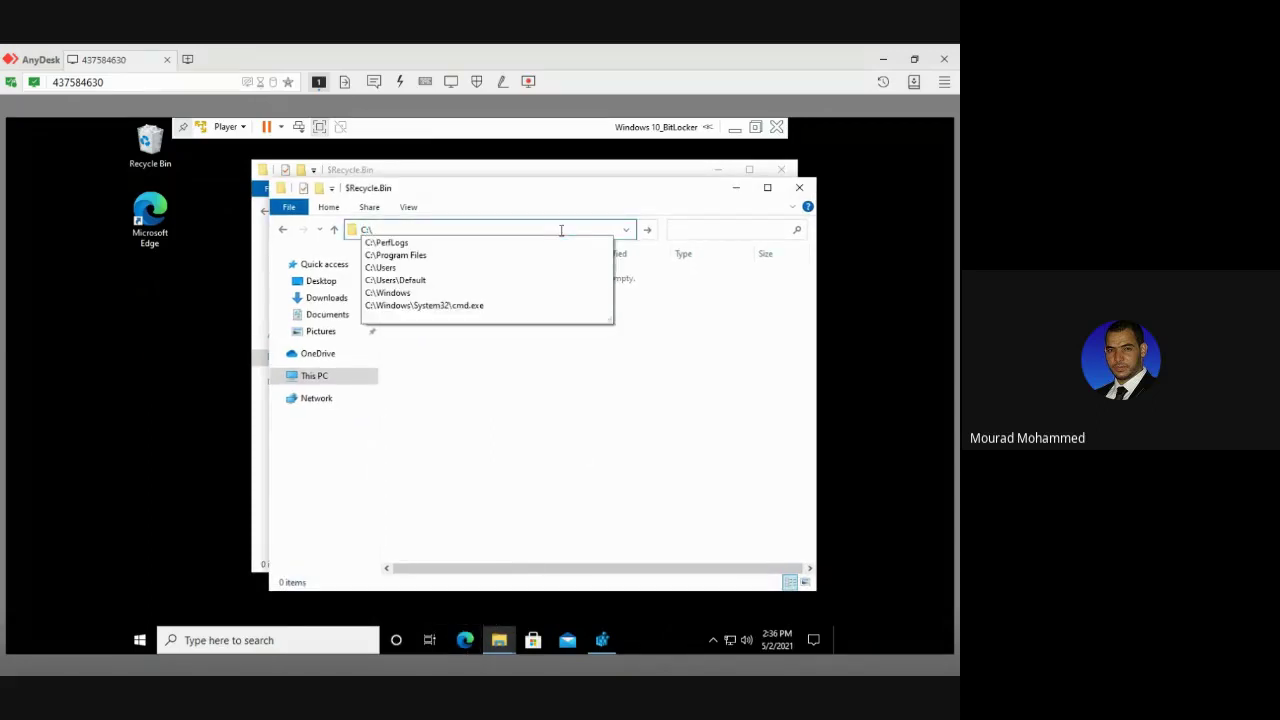
{"action": "type", "text": "Users"}
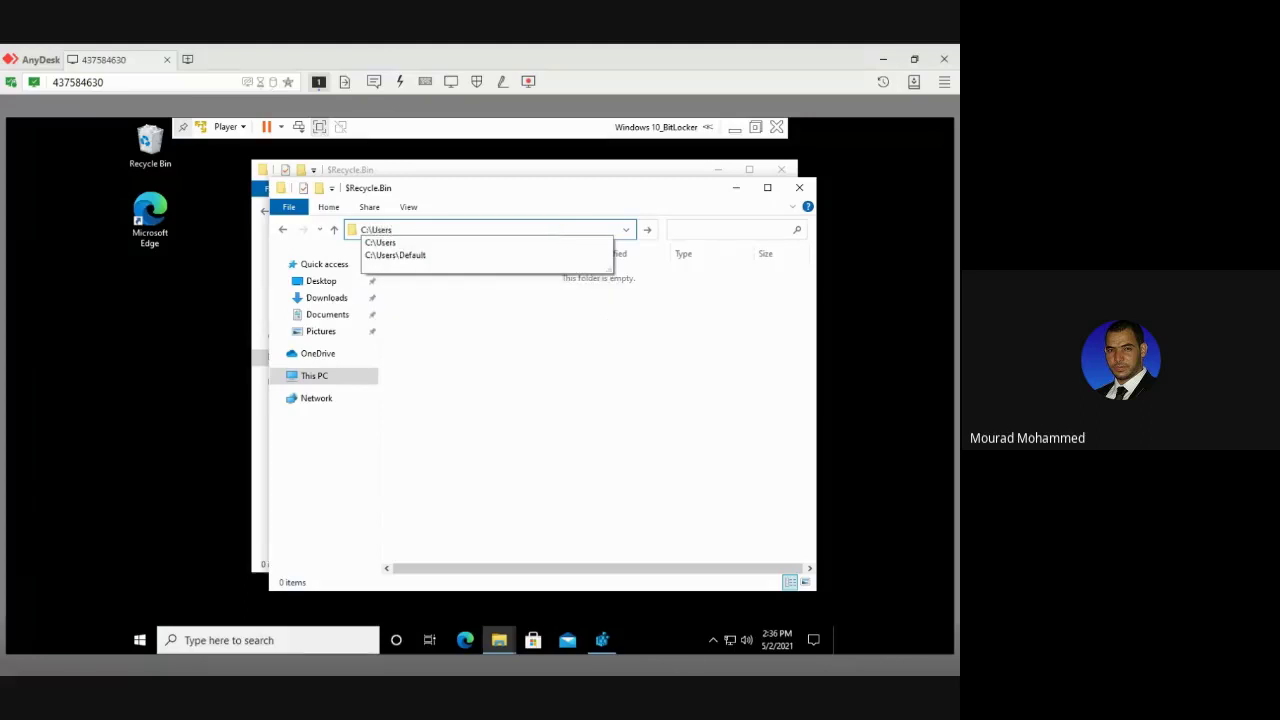
{"action": "type", "text": "\\Defaul"}
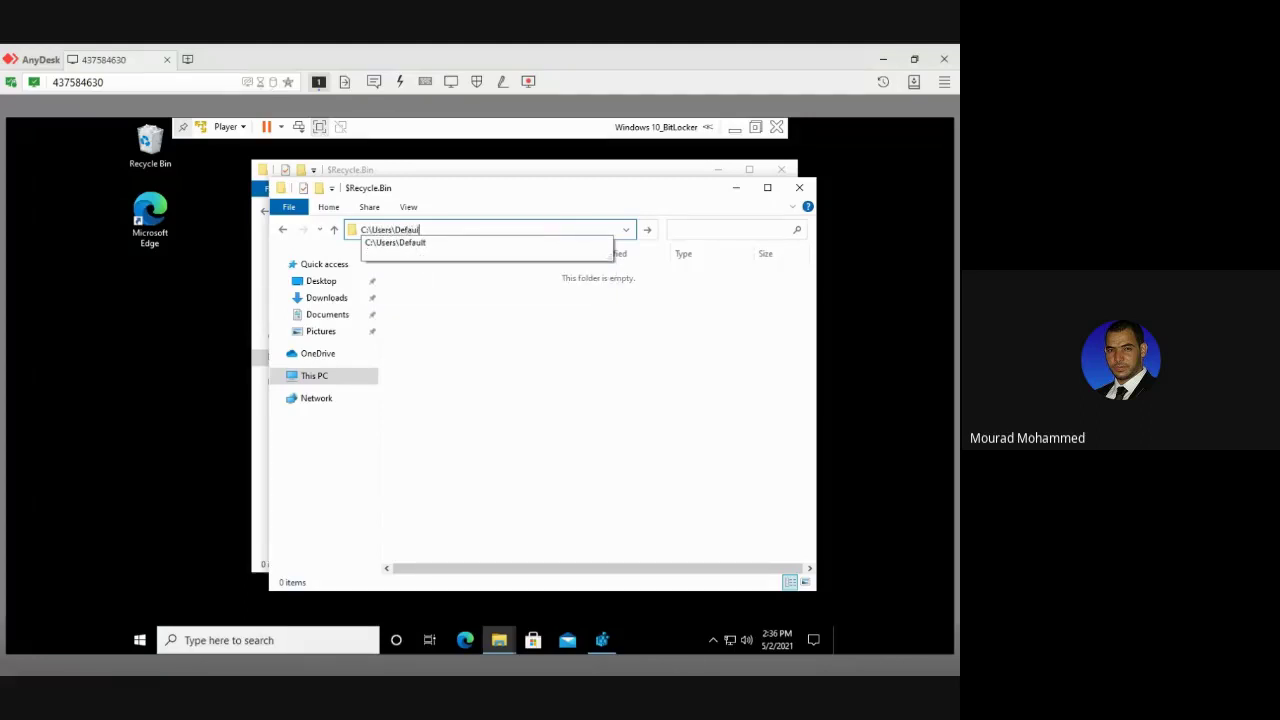
{"action": "type", "text": "t"}
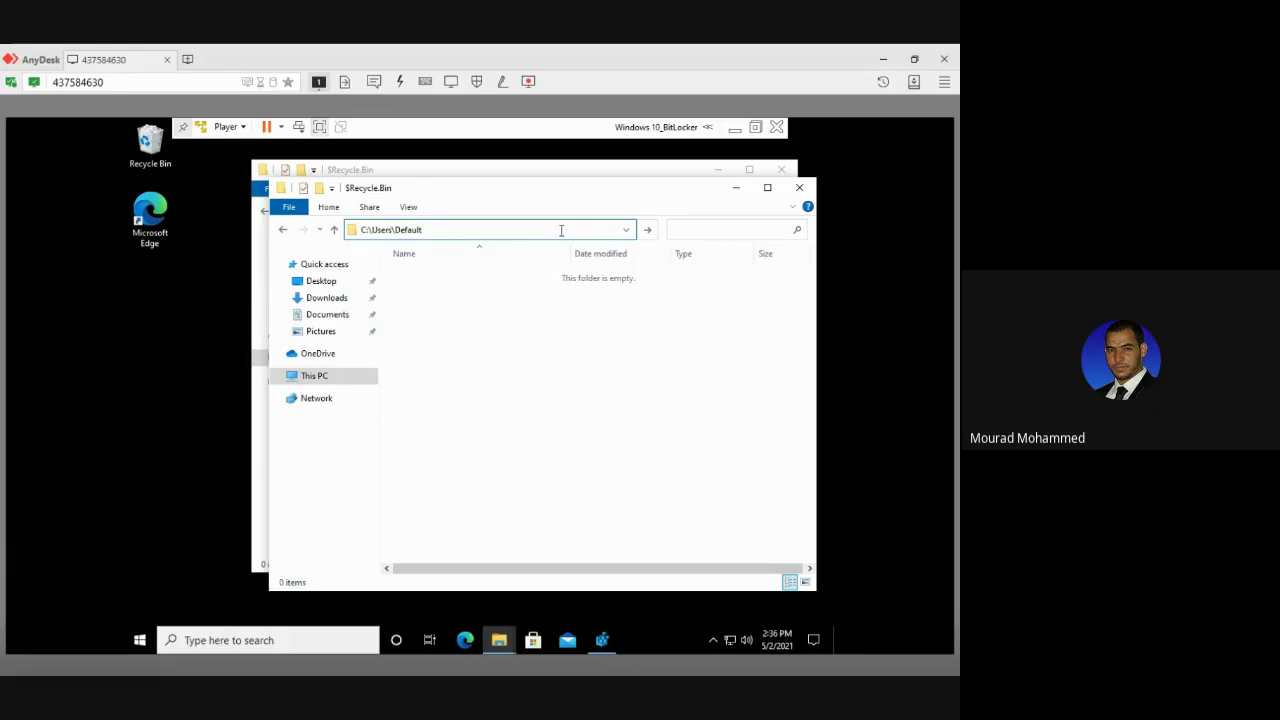
{"action": "key", "text": "Return"}
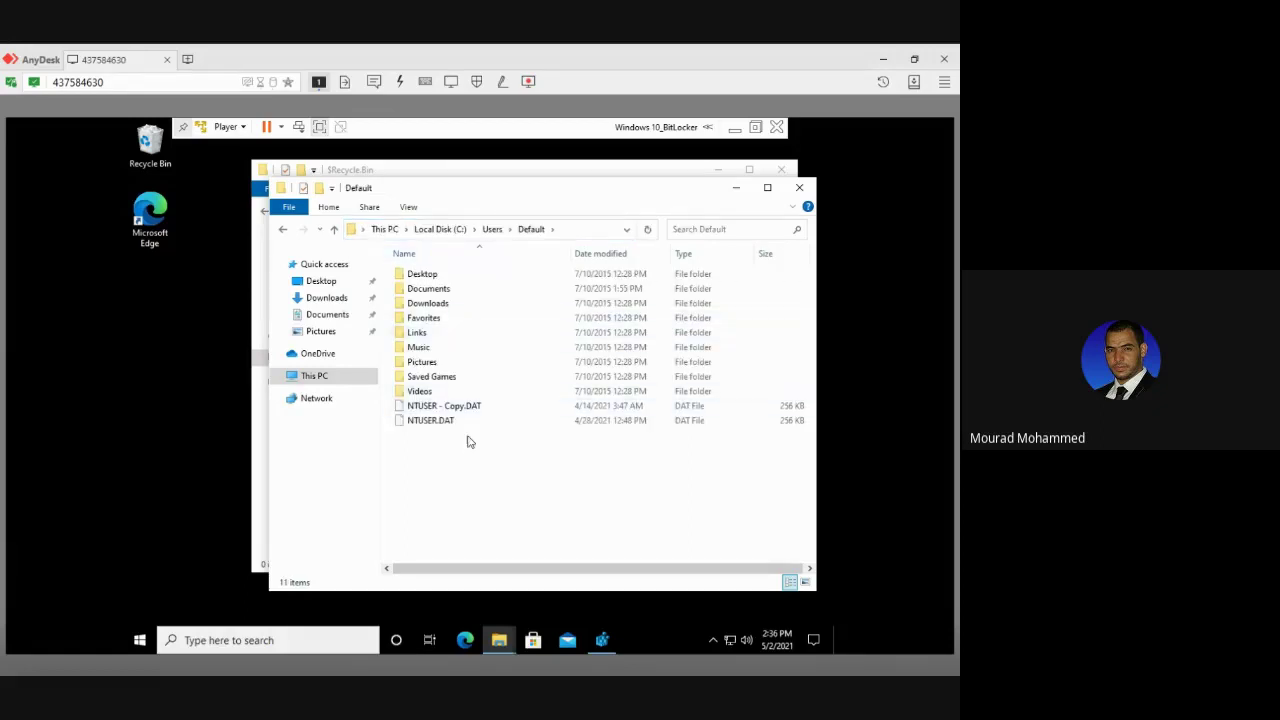
Step: Copy NTUSER.DAT from the C:\Users\Default folder to the virtual machine's desktop
{"action": "left_click", "coordinate": [407, 424]}
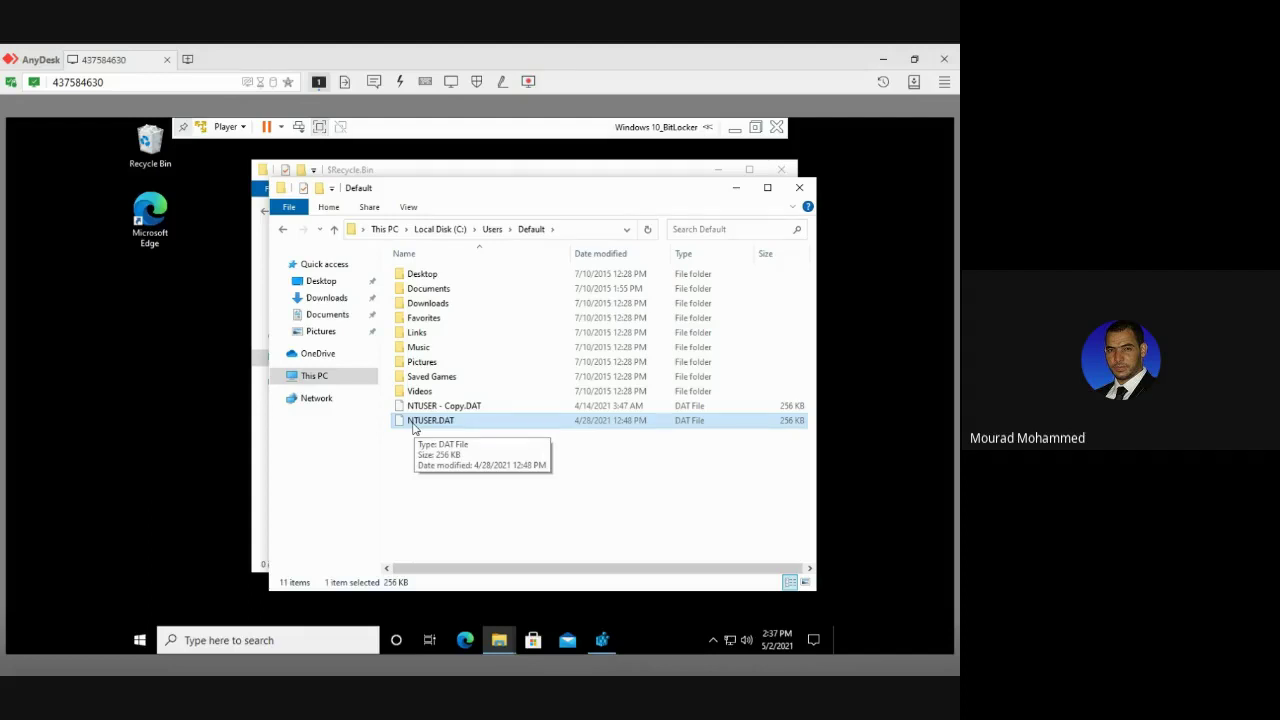
{"action": "left_click", "coordinate": [177, 403]}
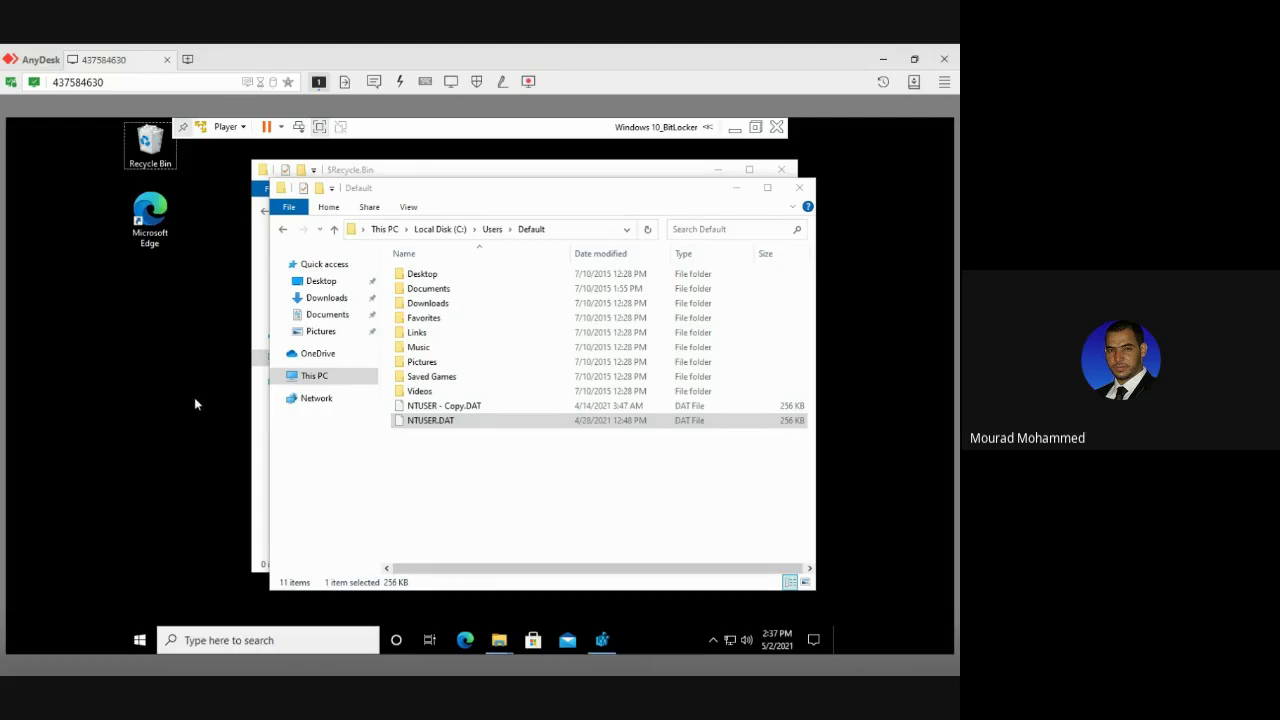
{"action": "right_click", "coordinate": [195, 404]}
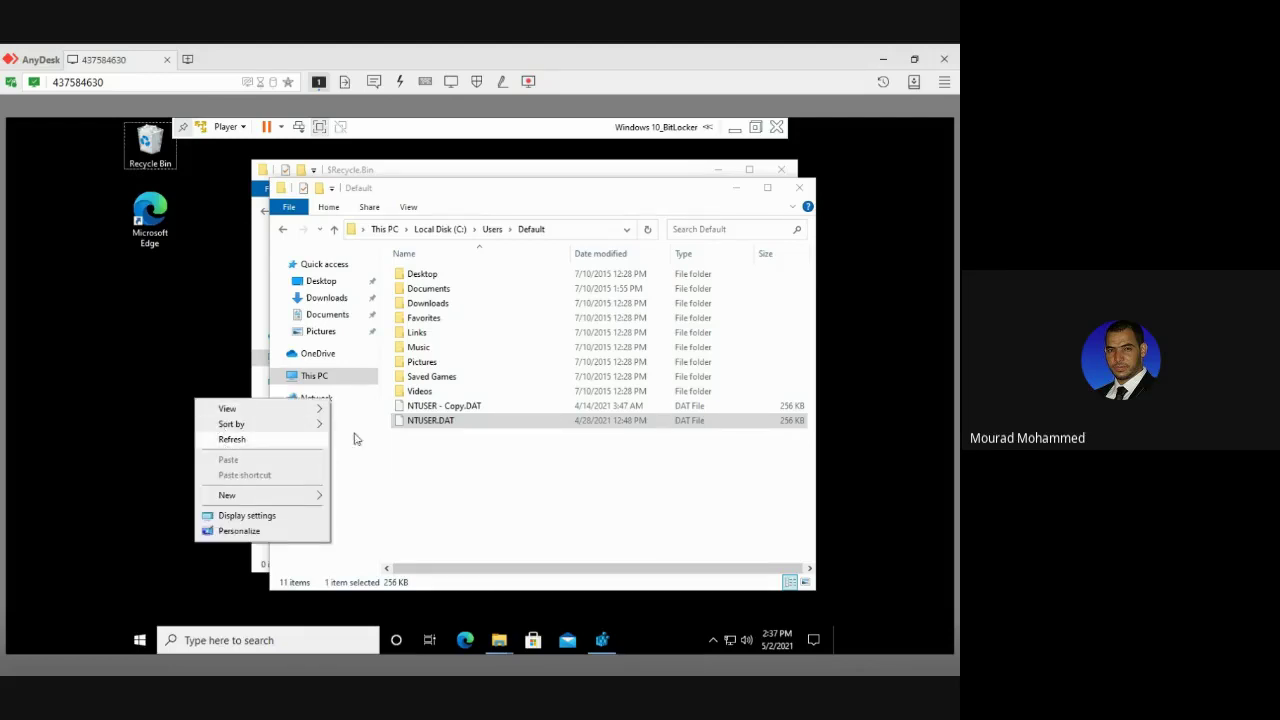
{"action": "left_click", "coordinate": [421, 424]}
{"action": "right_click", "coordinate": [420, 420]}
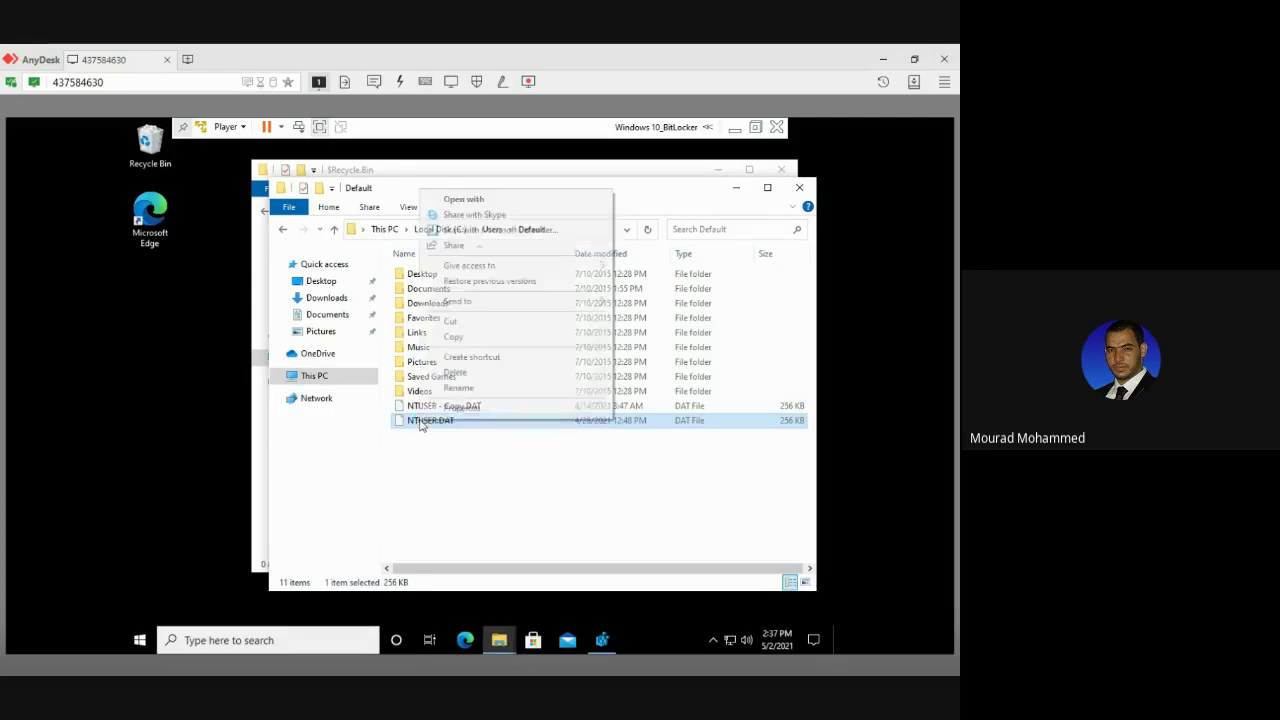
{"action": "left_click", "coordinate": [455, 337]}
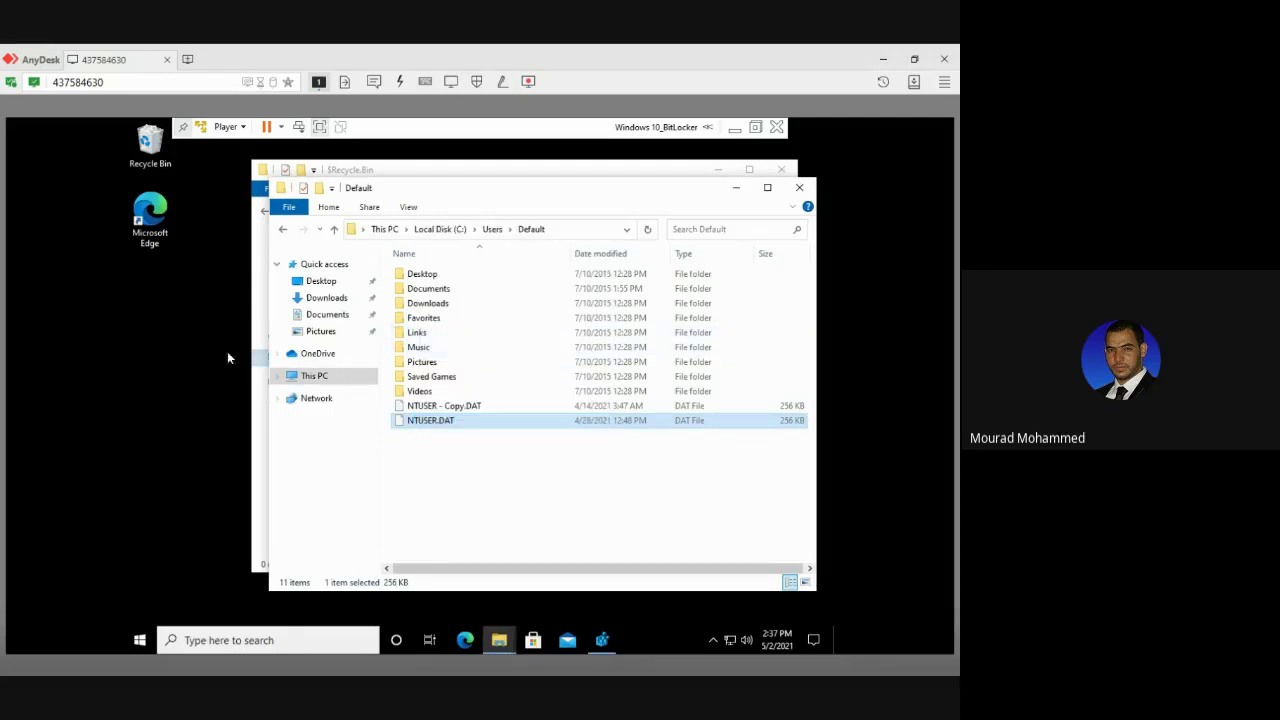
{"action": "right_click", "coordinate": [168, 358]}
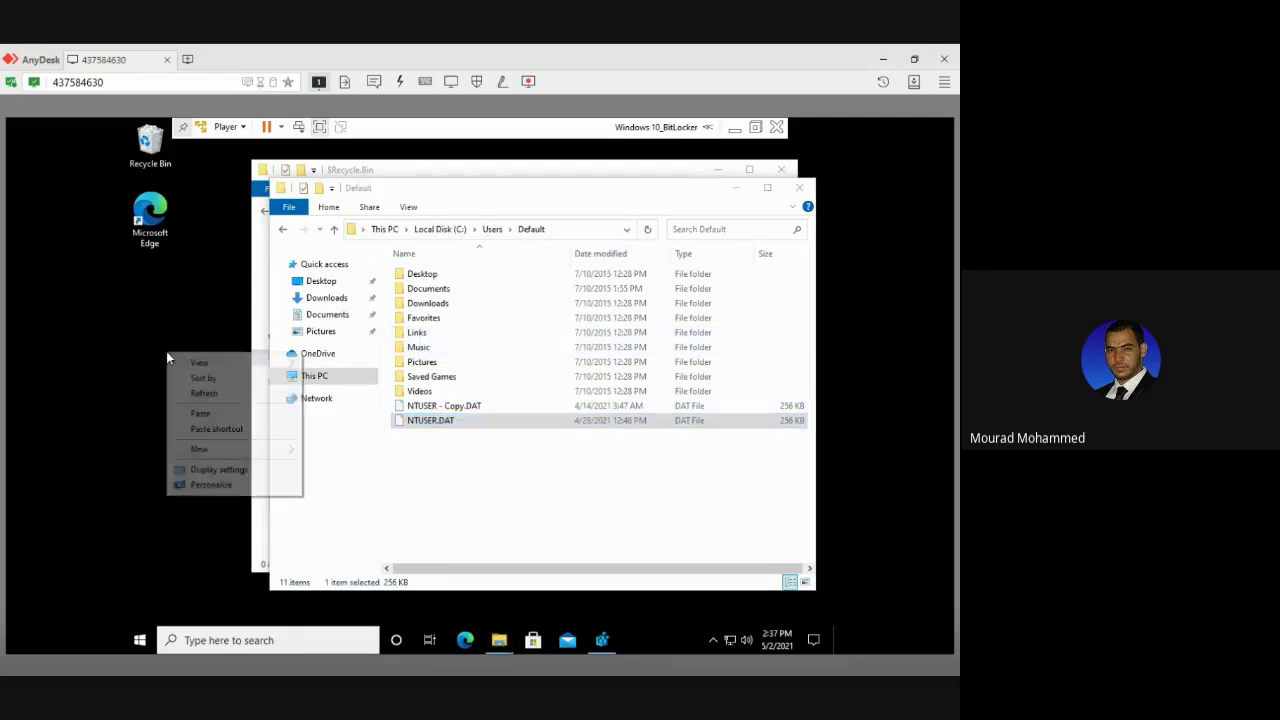
{"action": "left_click", "coordinate": [219, 415]}
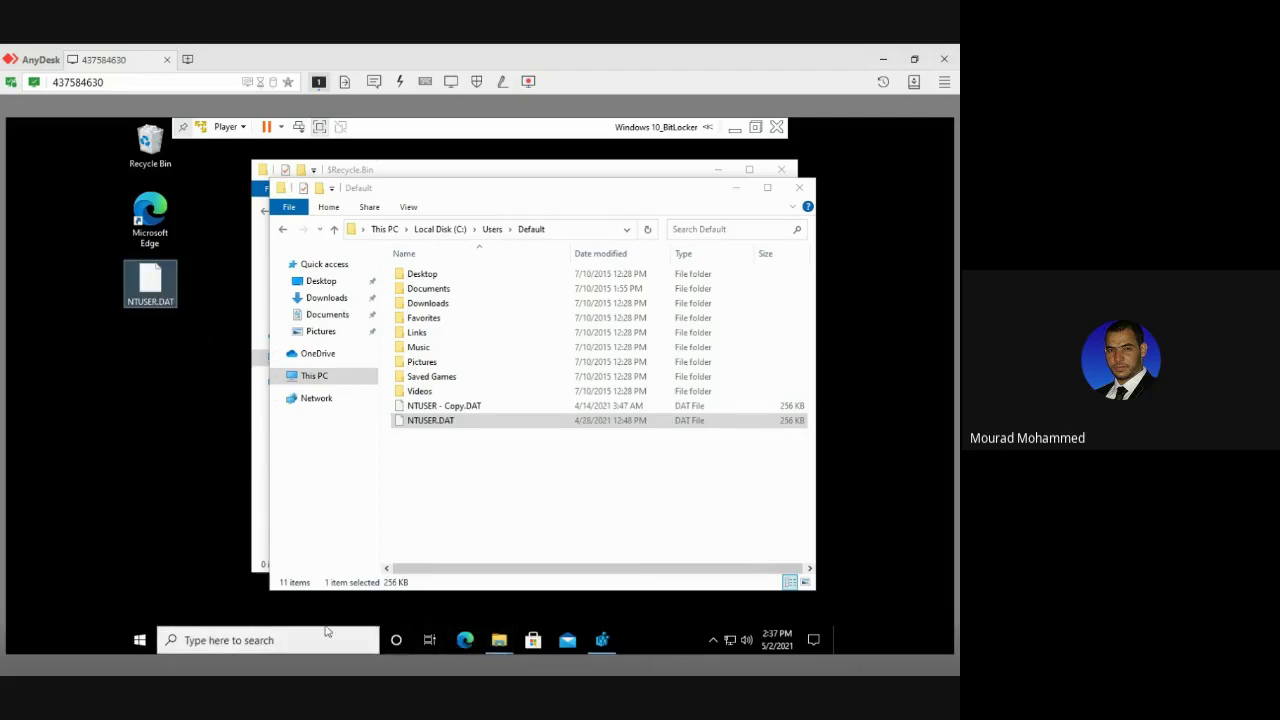
{"action": "left_click", "coordinate": [210, 560]}
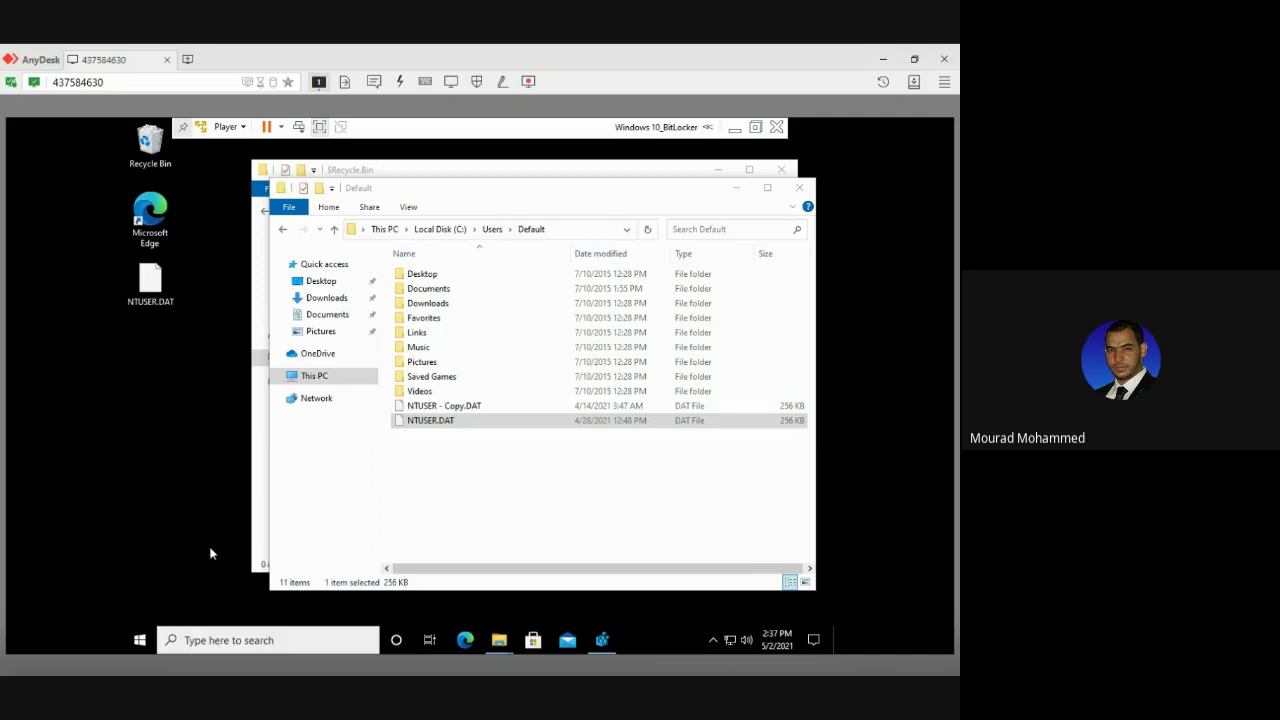
Step: Rearrange the two File Explorer windows so the $Recycle.Bin folder and the Default folder's NTUSER.DAT are both in view
{"action": "left_click_drag", "start_coordinate": [395, 188], "coordinate": [540, 292]}
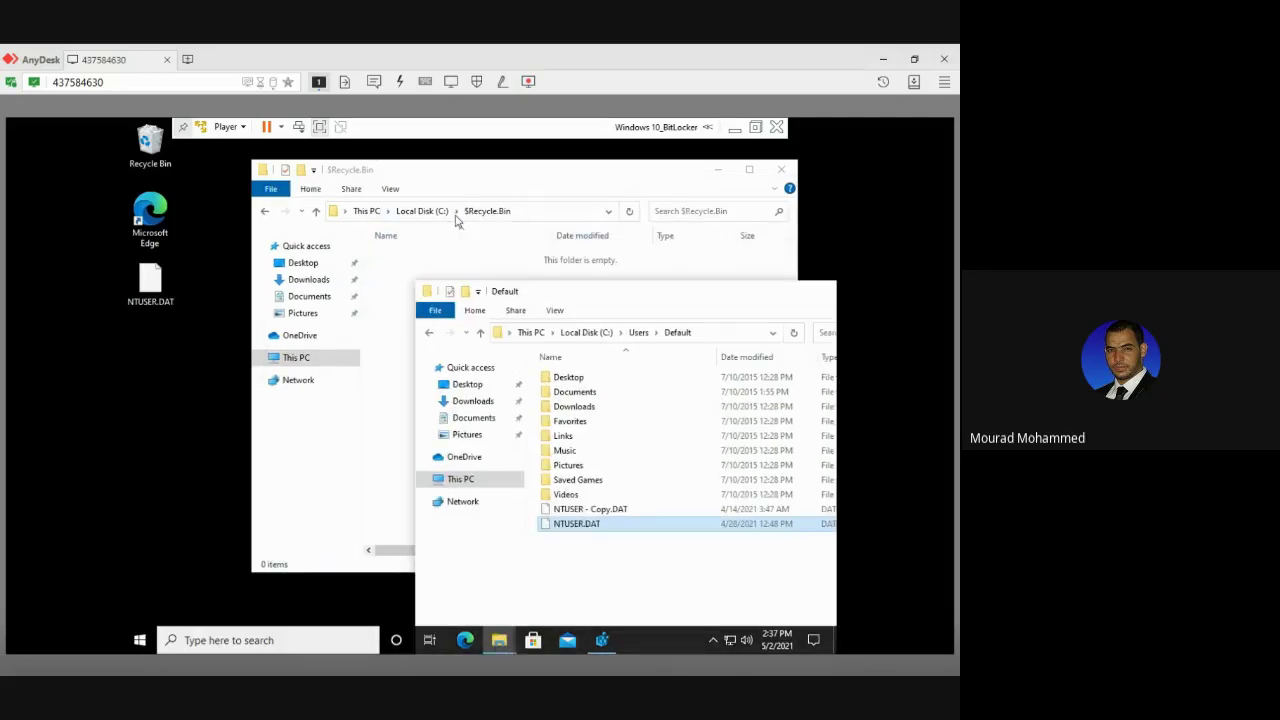
{"action": "left_click", "coordinate": [470, 190]}
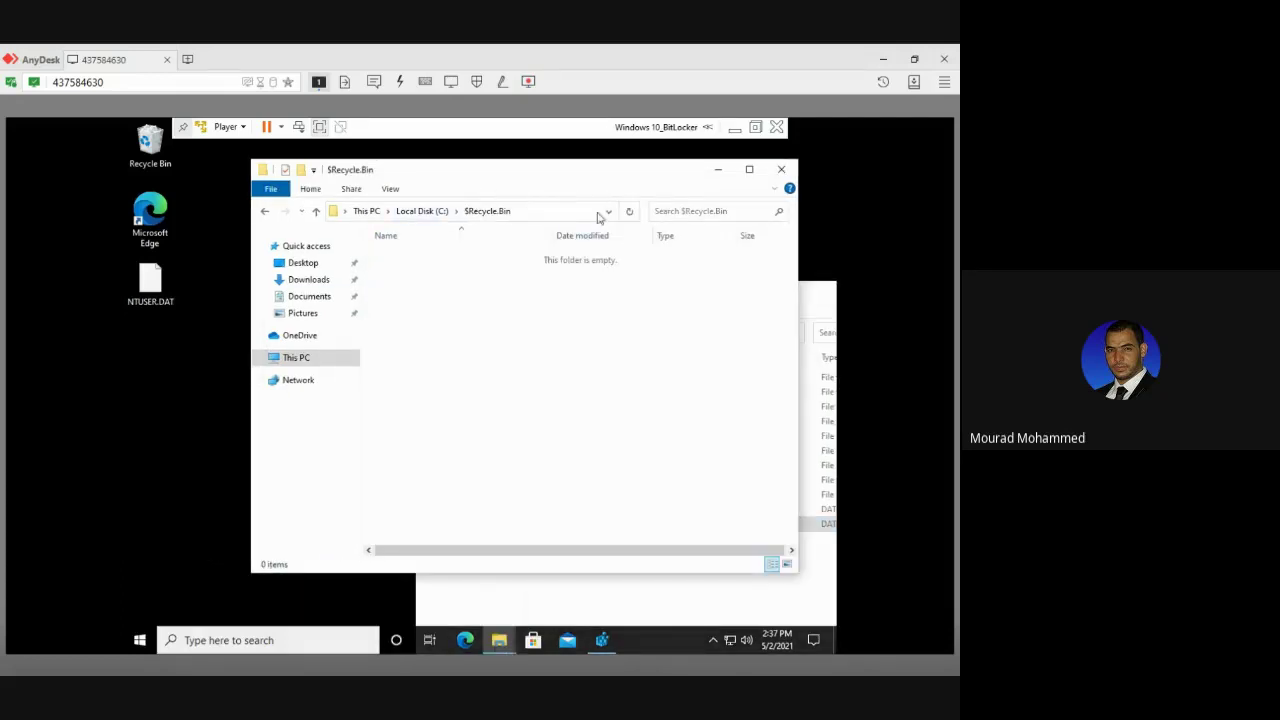
{"action": "left_click_drag", "start_coordinate": [486, 180], "coordinate": [577, 236]}
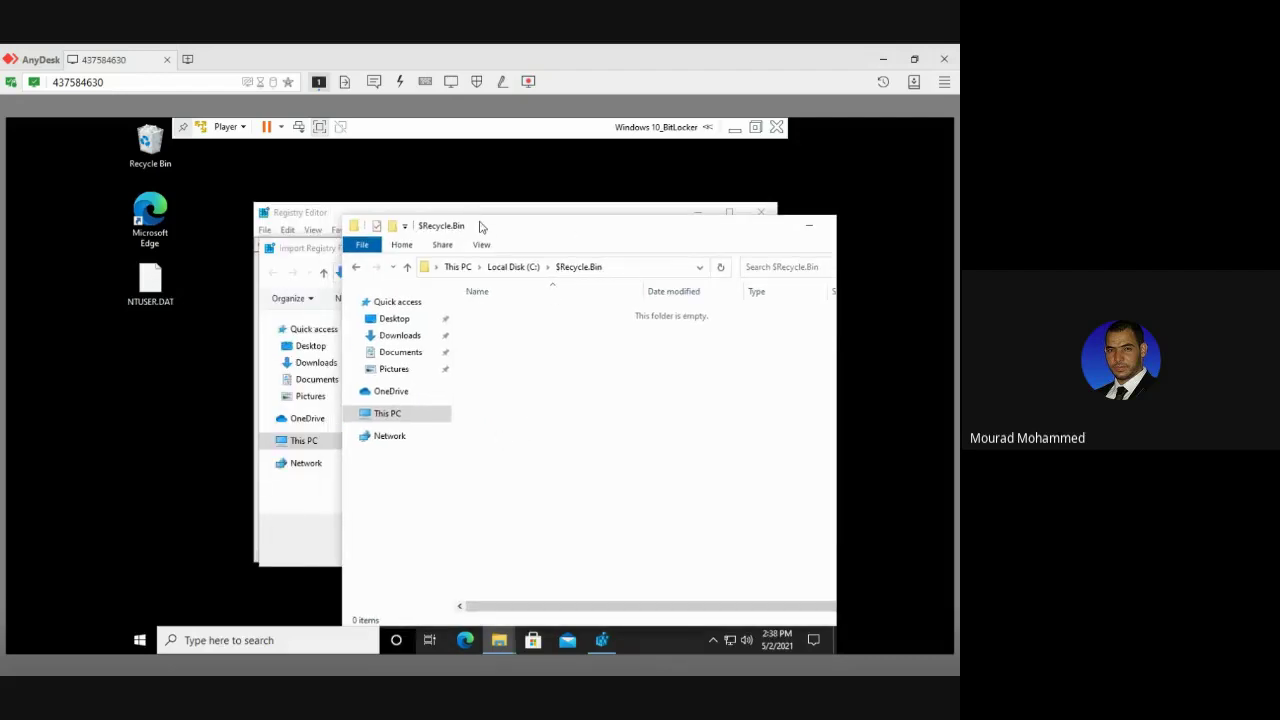
{"action": "left_click_drag", "start_coordinate": [480, 226], "coordinate": [462, 195]}
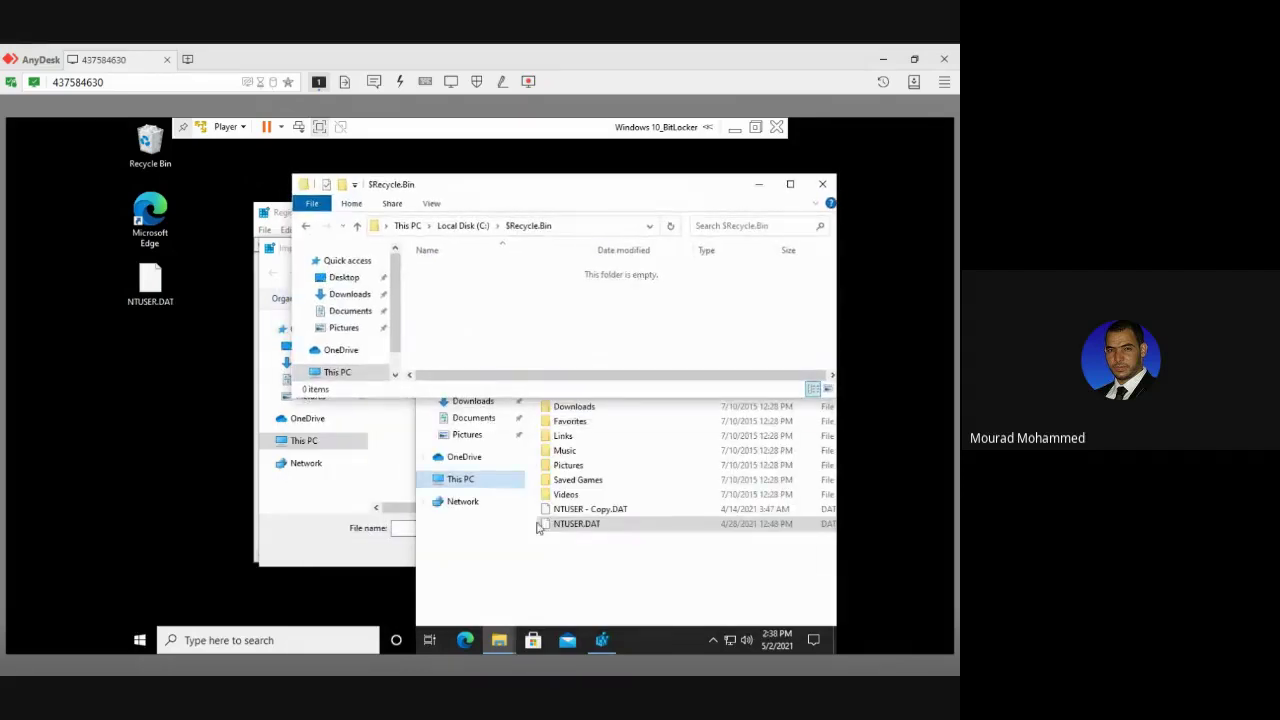
{"action": "left_click", "coordinate": [565, 551]}
{"action": "left_click", "coordinate": [610, 646]}
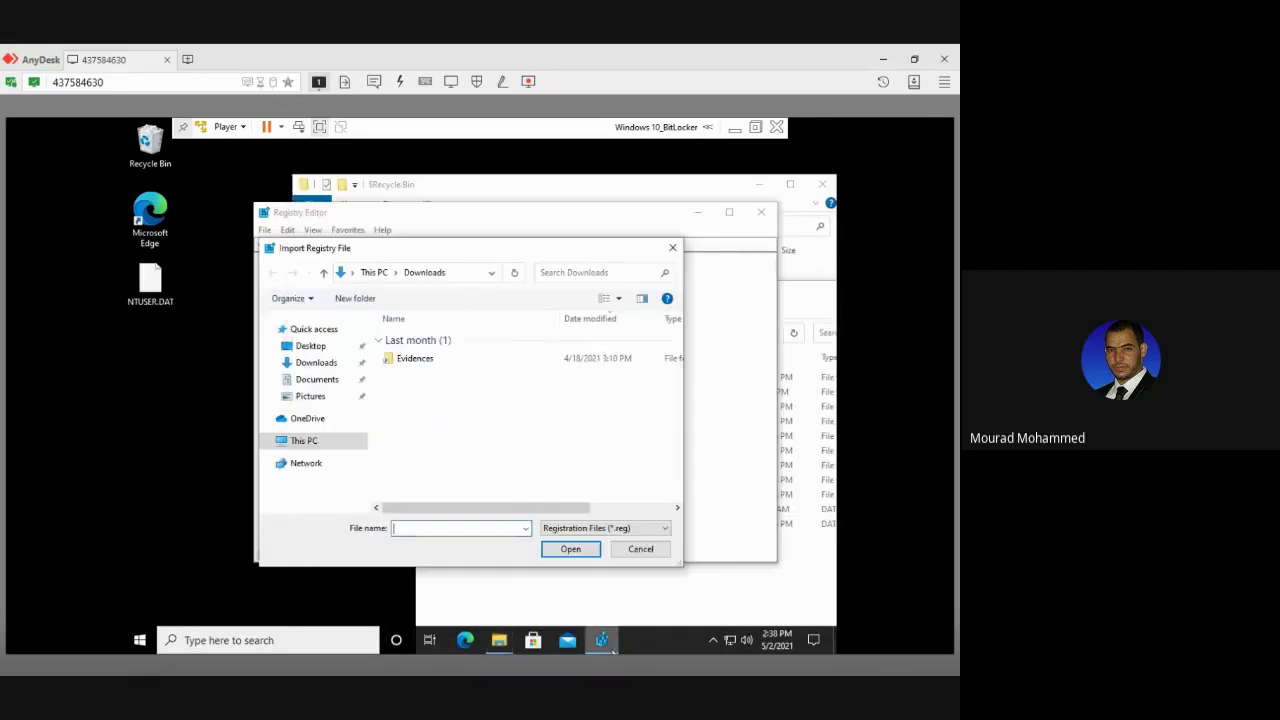
{"action": "left_click", "coordinate": [617, 597]}
{"action": "left_click", "coordinate": [580, 524]}
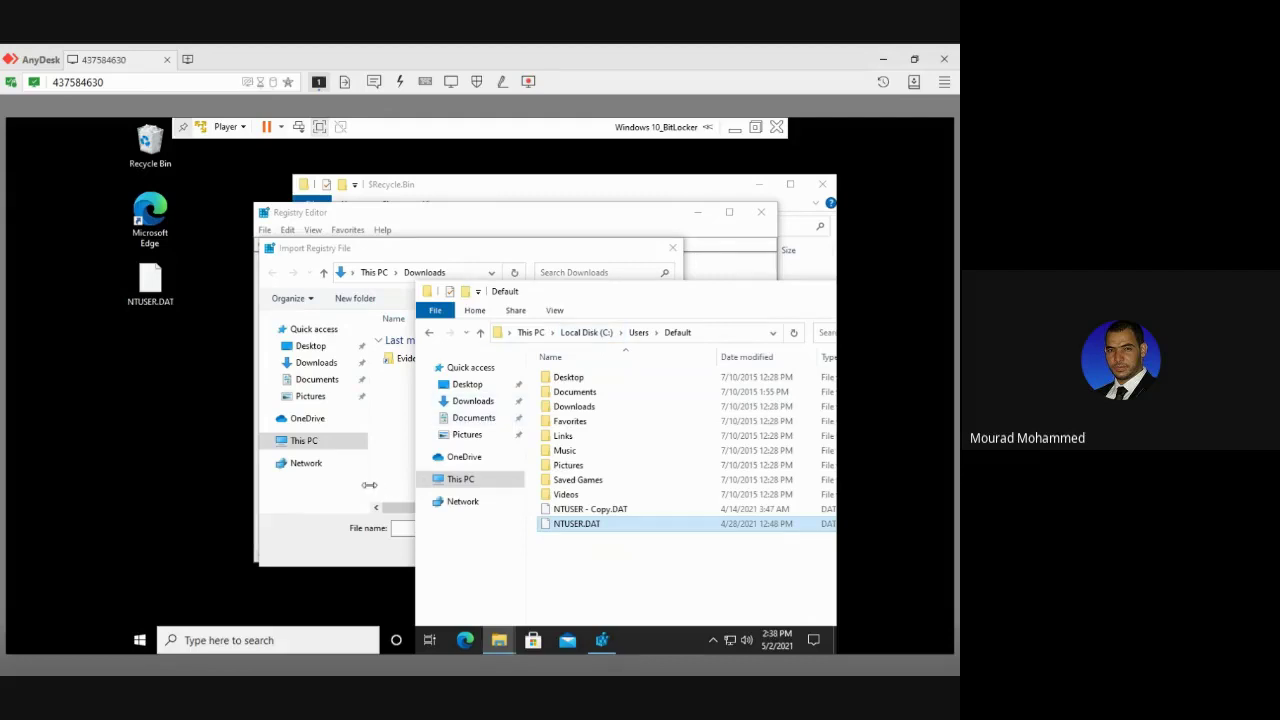
{"action": "left_click", "coordinate": [388, 488]}
{"action": "left_click", "coordinate": [333, 440]}
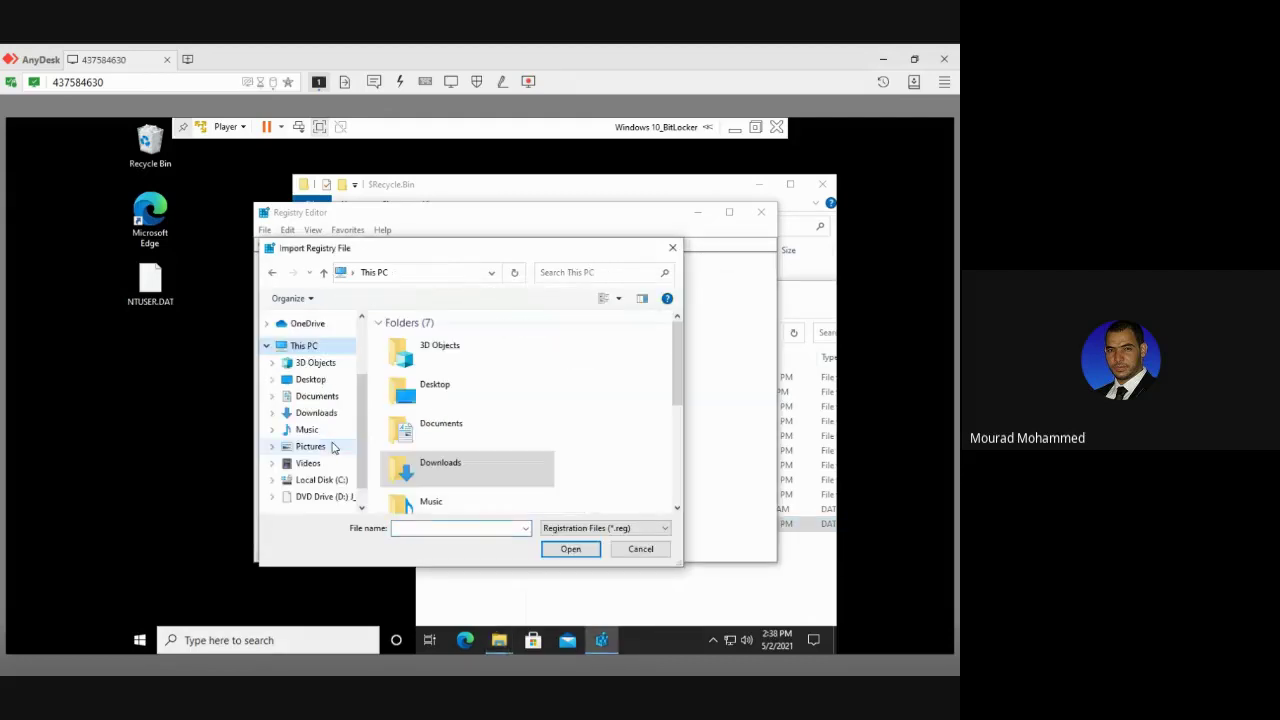
{"action": "left_click", "coordinate": [322, 480]}
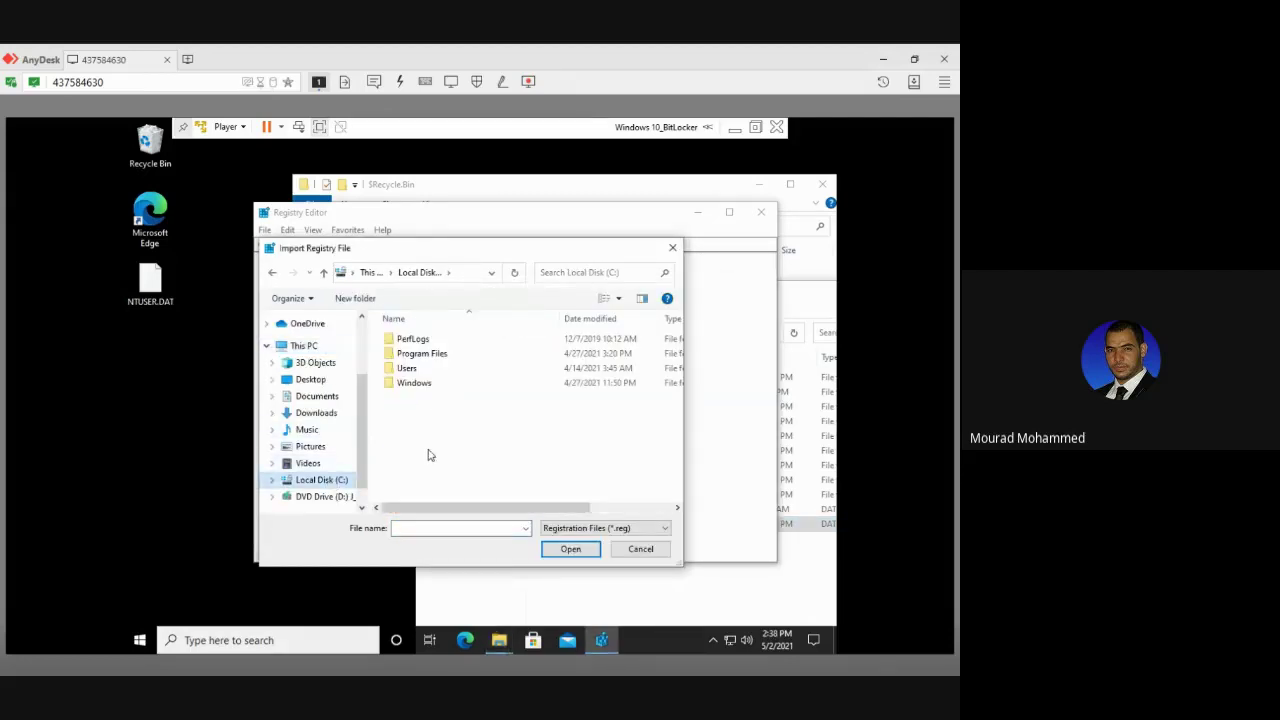
{"action": "double_click", "coordinate": [408, 369]}
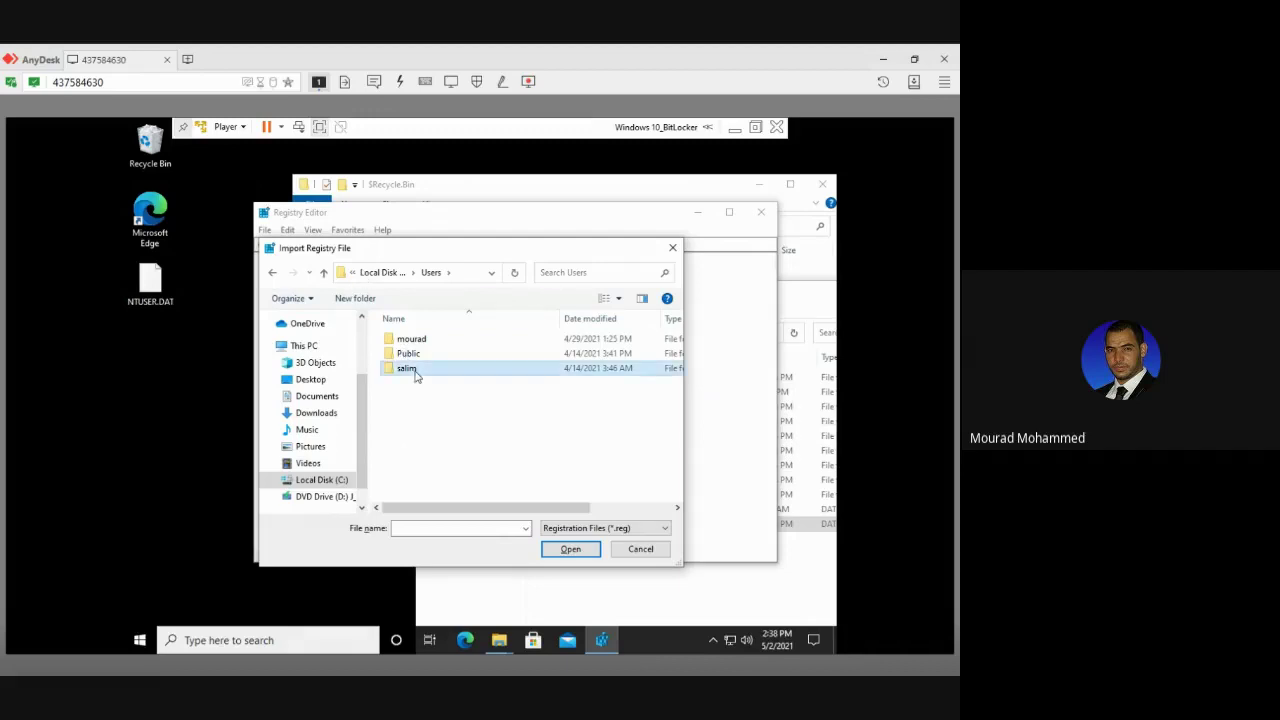
{"action": "left_click", "coordinate": [414, 370]}
{"action": "left_click", "coordinate": [672, 247]}
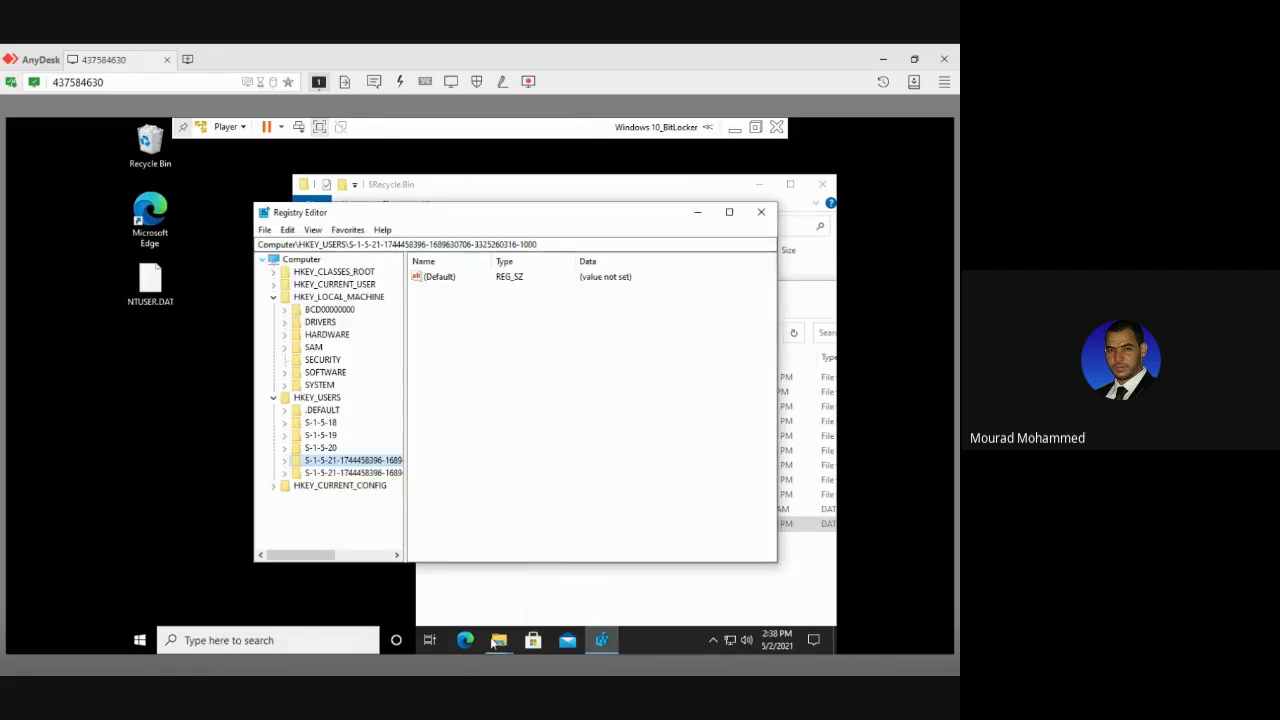
Step: Check NTUSER.DAT in the C:\Users\Default folder and return to the Registry Editor
{"action": "mouse_move", "coordinate": [499, 640]}
{"action": "left_click", "coordinate": [531, 600]}
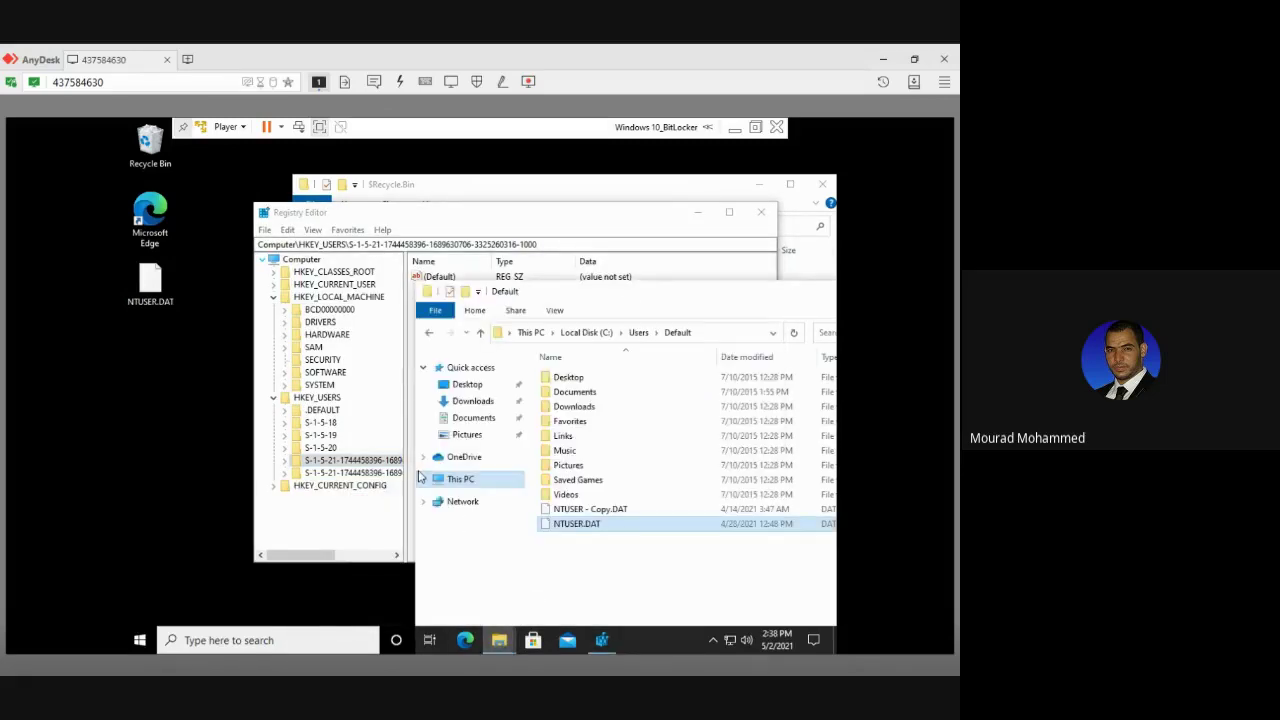
{"action": "left_click", "coordinate": [564, 527]}
{"action": "left_click", "coordinate": [356, 524]}
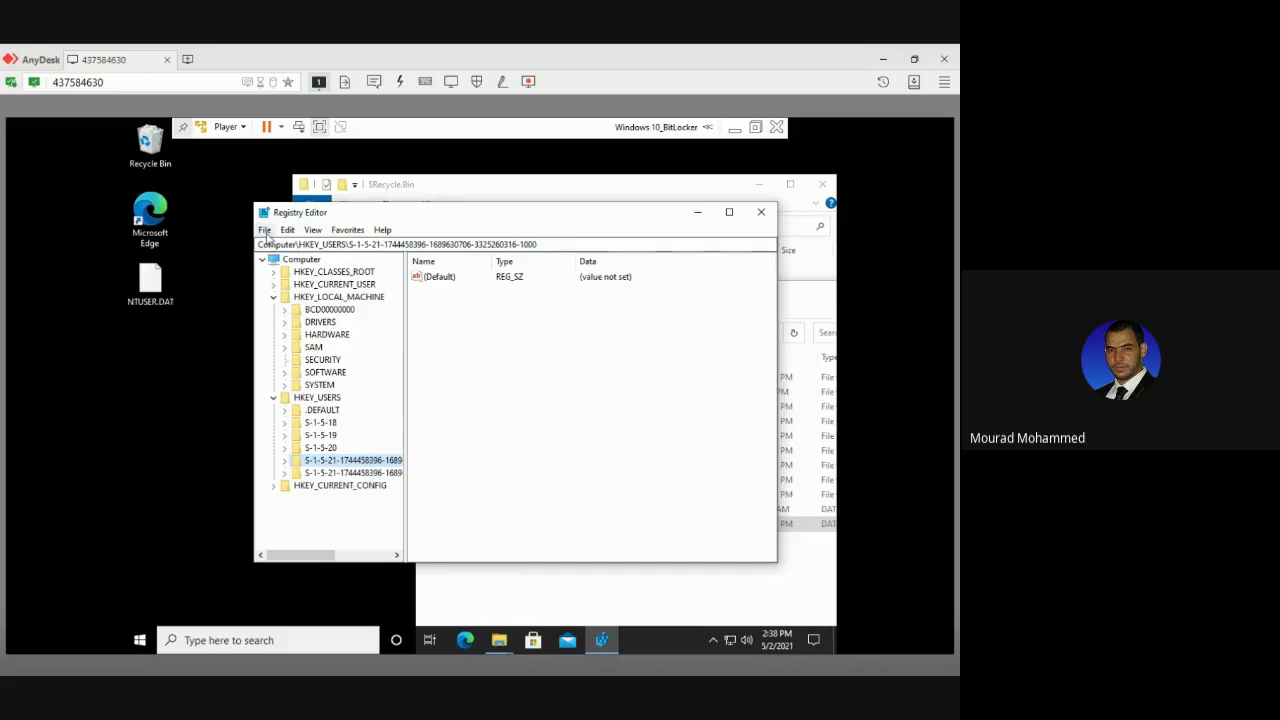
Step: Load the NTUSER.DAT hive from the Downloads folder under HKEY_USERS with the key name Investigation_2-5-21
{"action": "left_click", "coordinate": [317, 398]}
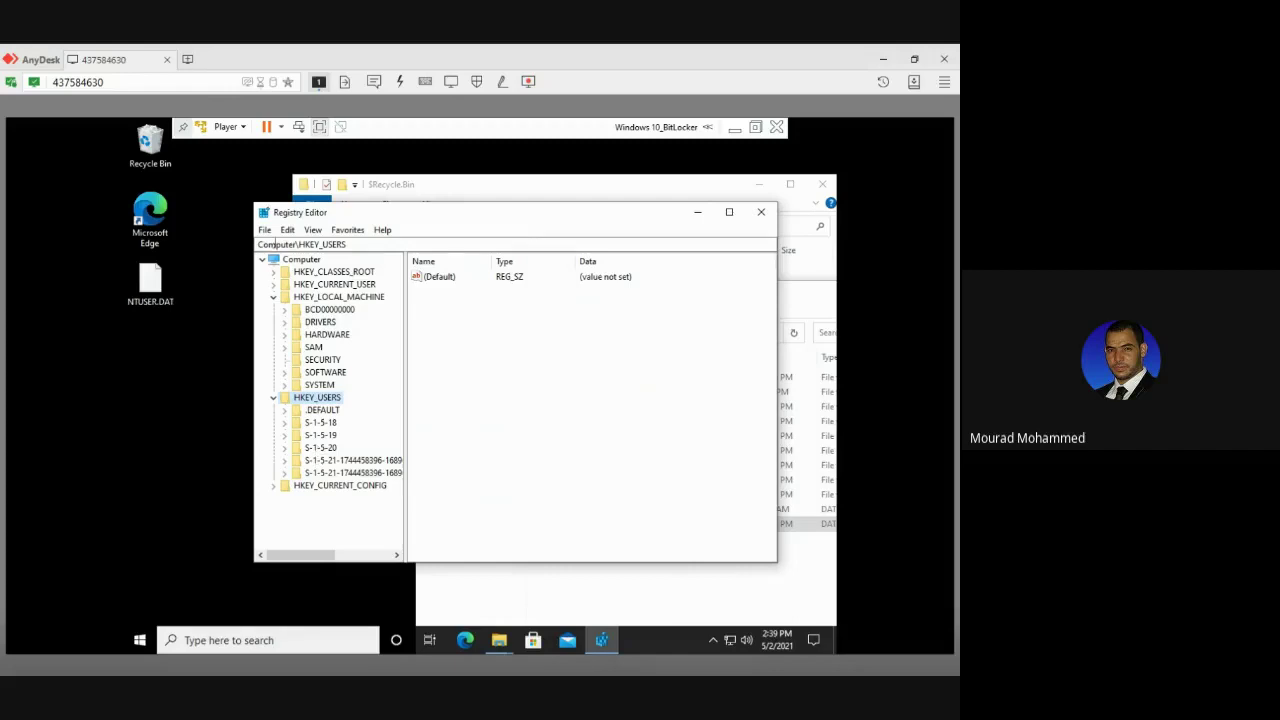
{"action": "left_click", "coordinate": [265, 230]}
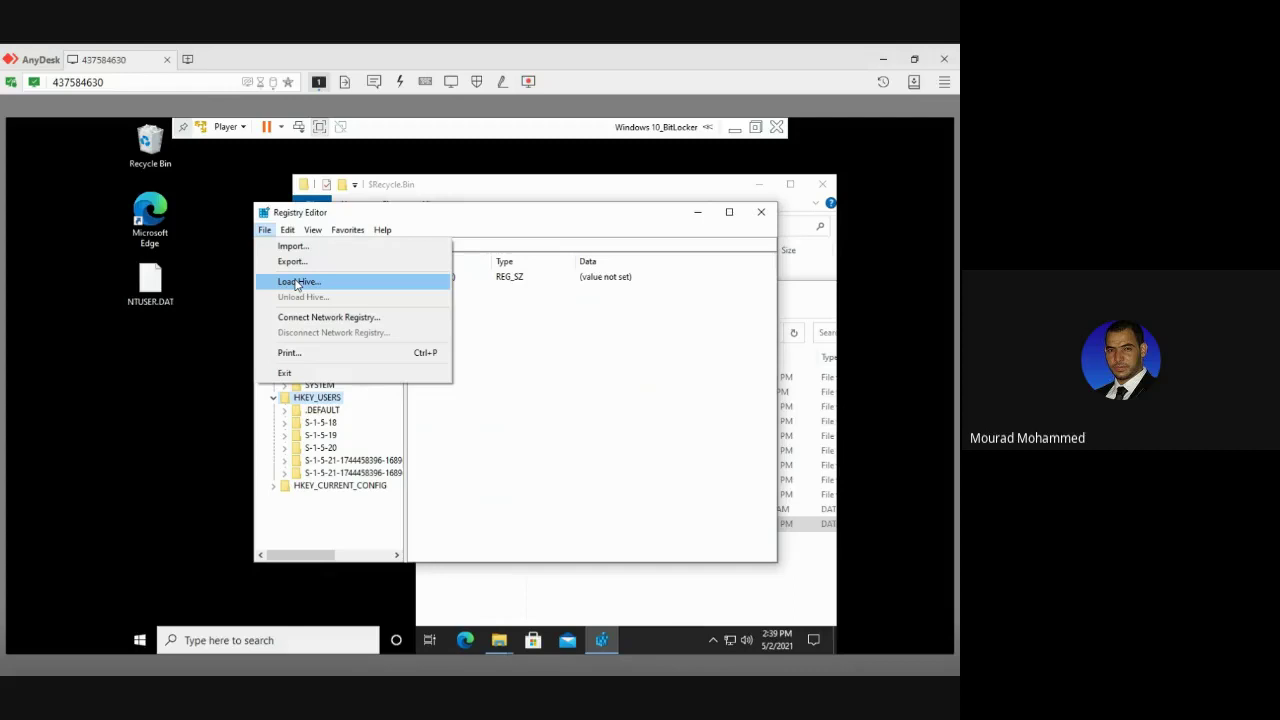
{"action": "left_click", "coordinate": [297, 283]}
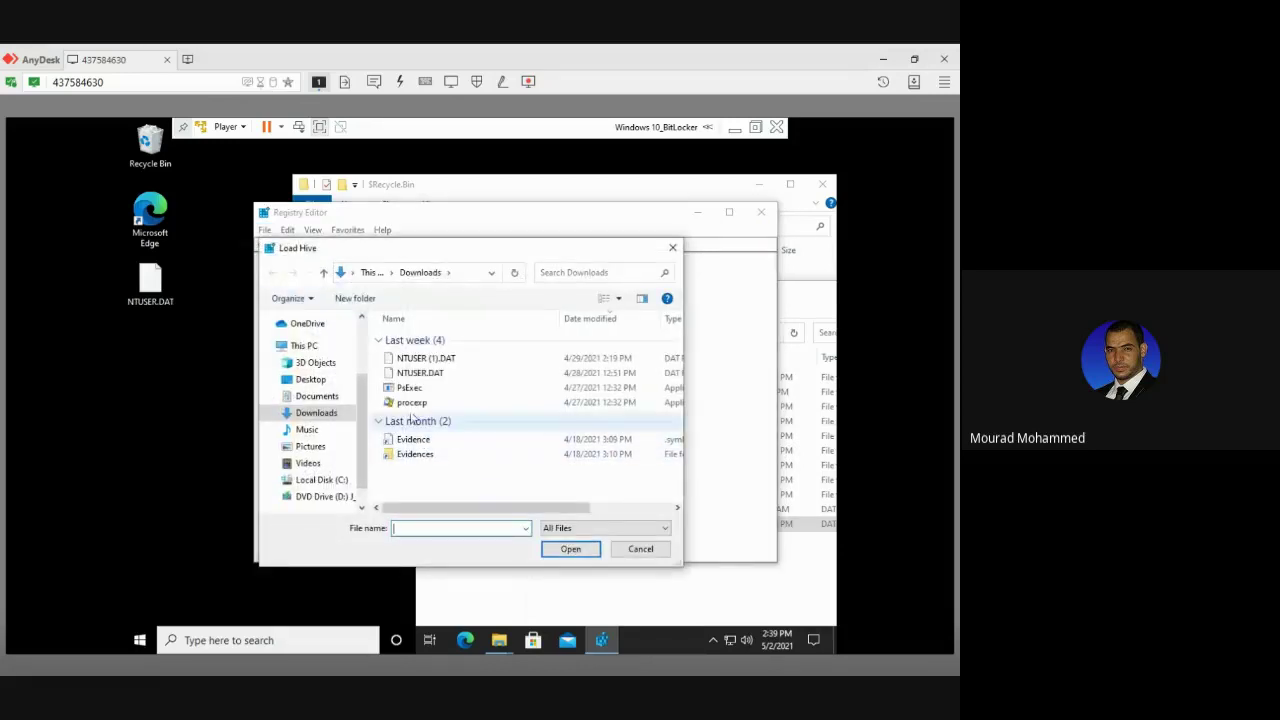
{"action": "left_click", "coordinate": [428, 373]}
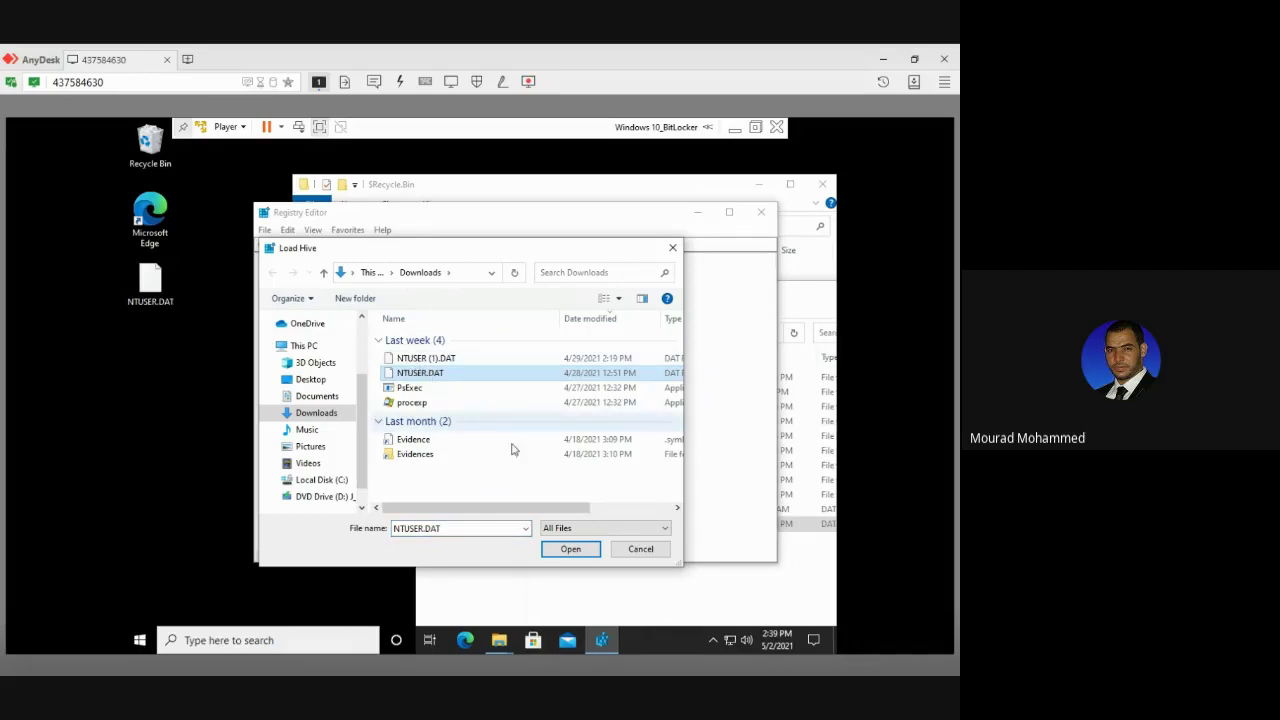
{"action": "left_click", "coordinate": [563, 549]}
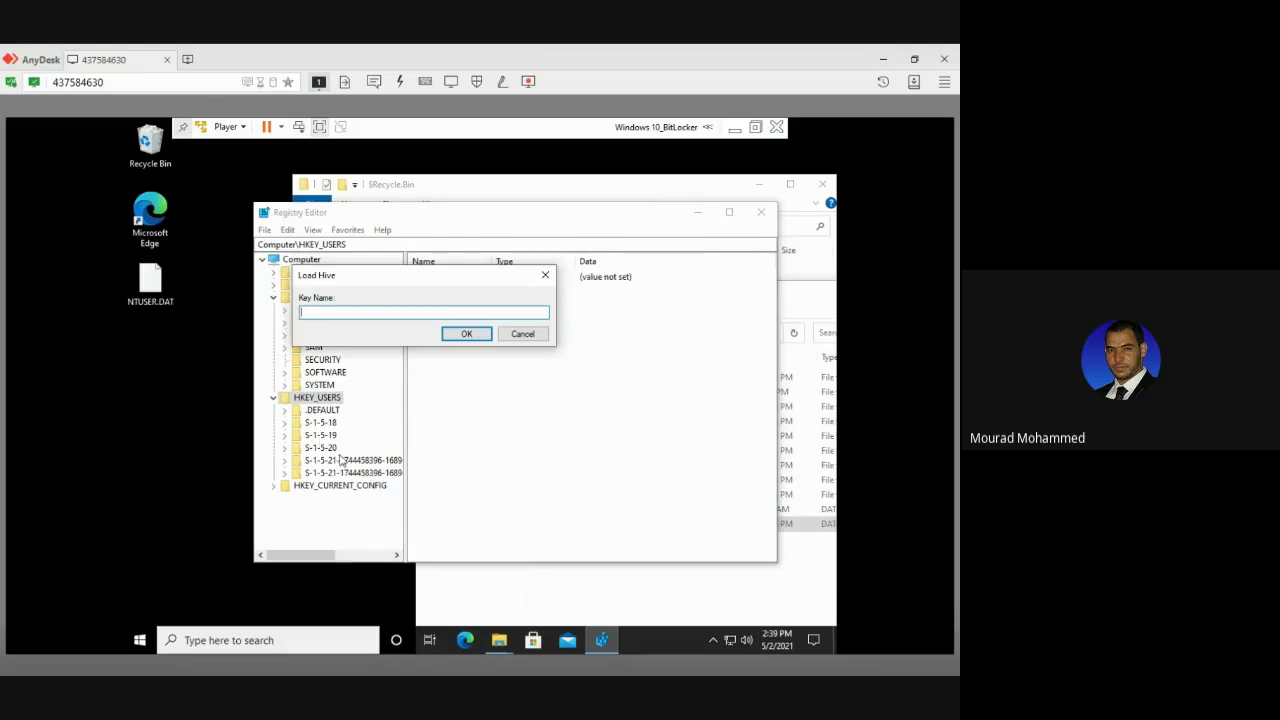
{"action": "type", "text": "Investigation_2-5-21"}
{"action": "left_click", "coordinate": [455, 336]}
Step: Expand the Investigation_2-5-21 hive down to Software\Microsoft\Windows\CurrentVersion and look through its subkeys
{"action": "left_click", "coordinate": [370, 410]}
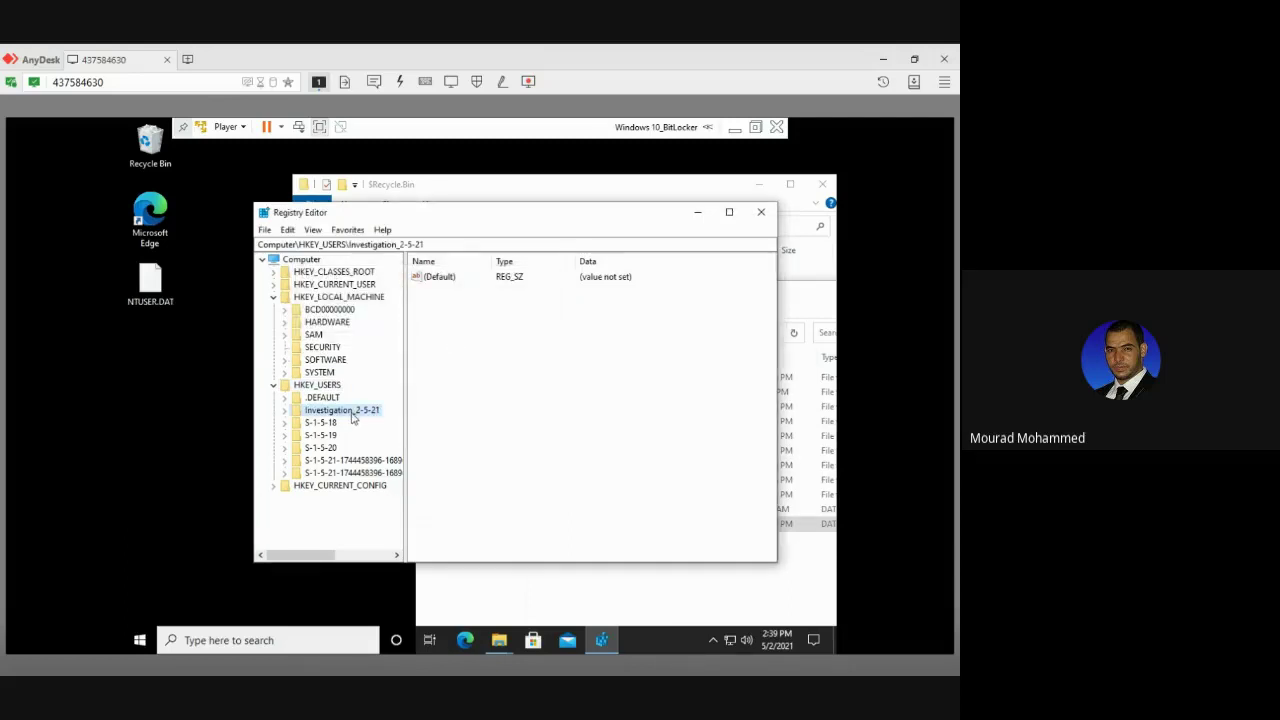
{"action": "double_click", "coordinate": [340, 412]}
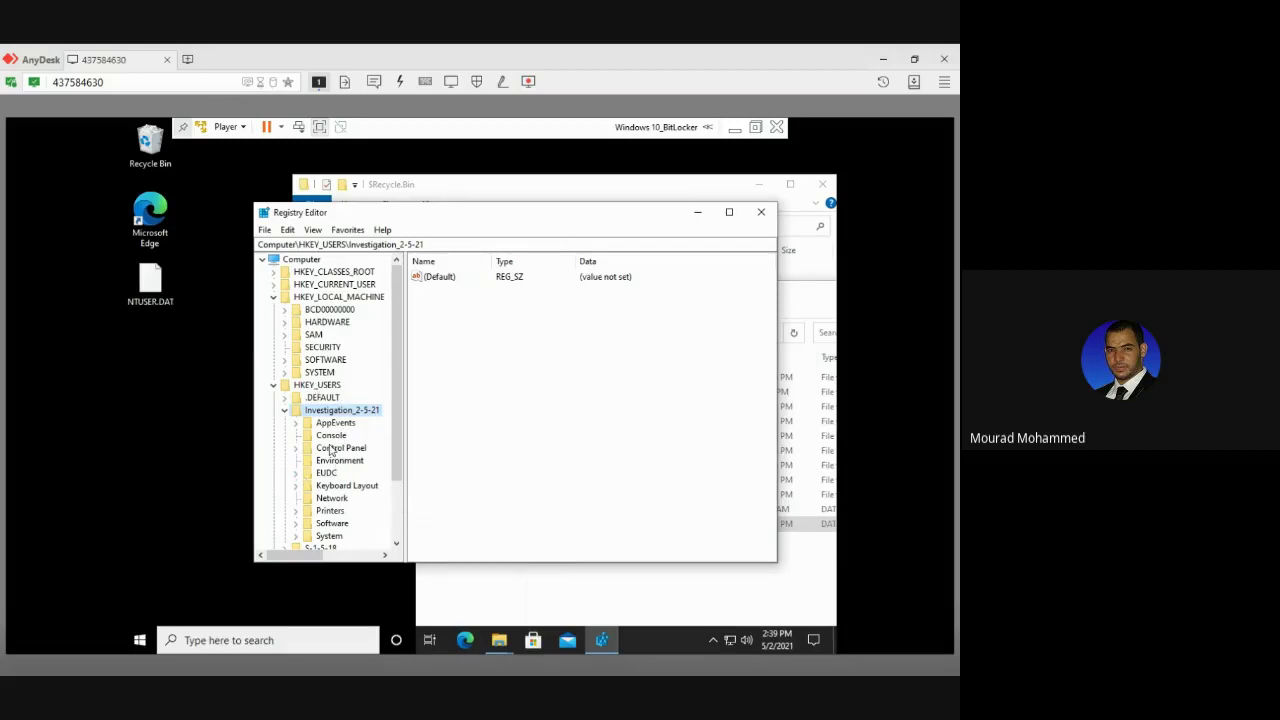
{"action": "left_click", "coordinate": [336, 526]}
{"action": "double_click", "coordinate": [337, 526]}
{"action": "scroll", "coordinate": [342, 480], "scroll_direction": "down", "scroll_amount": 2}
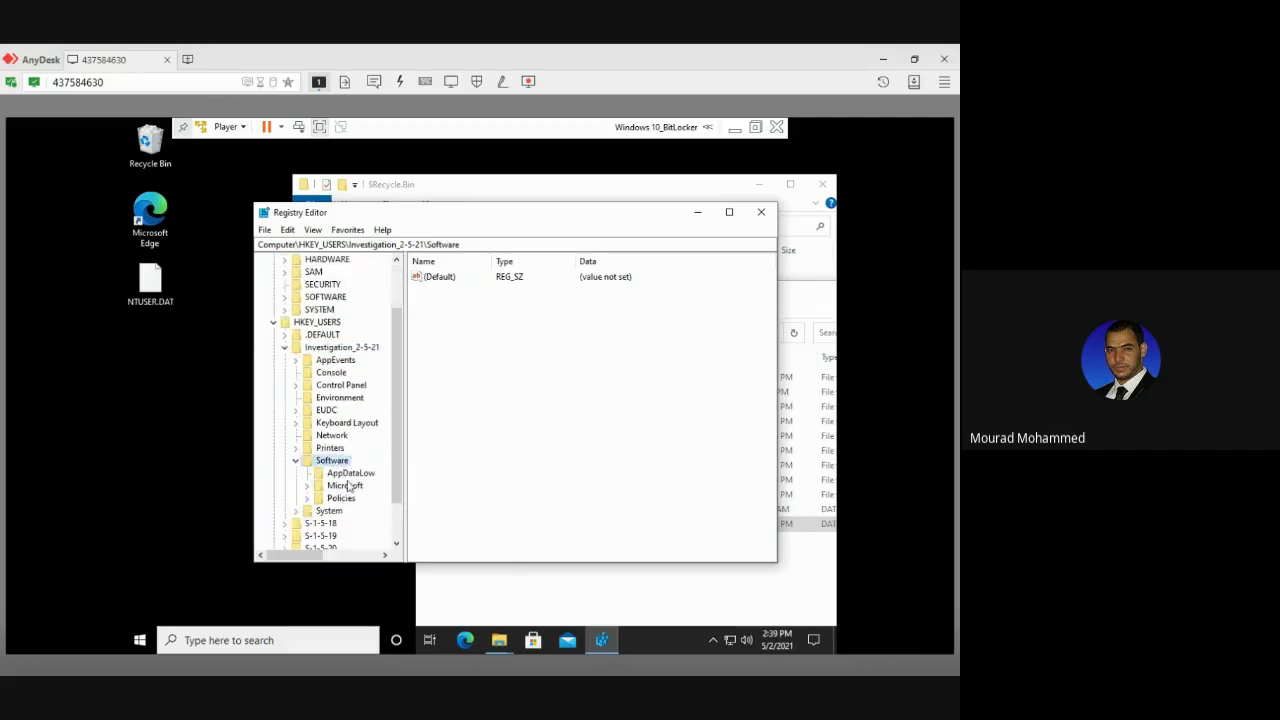
{"action": "double_click", "coordinate": [343, 448]}
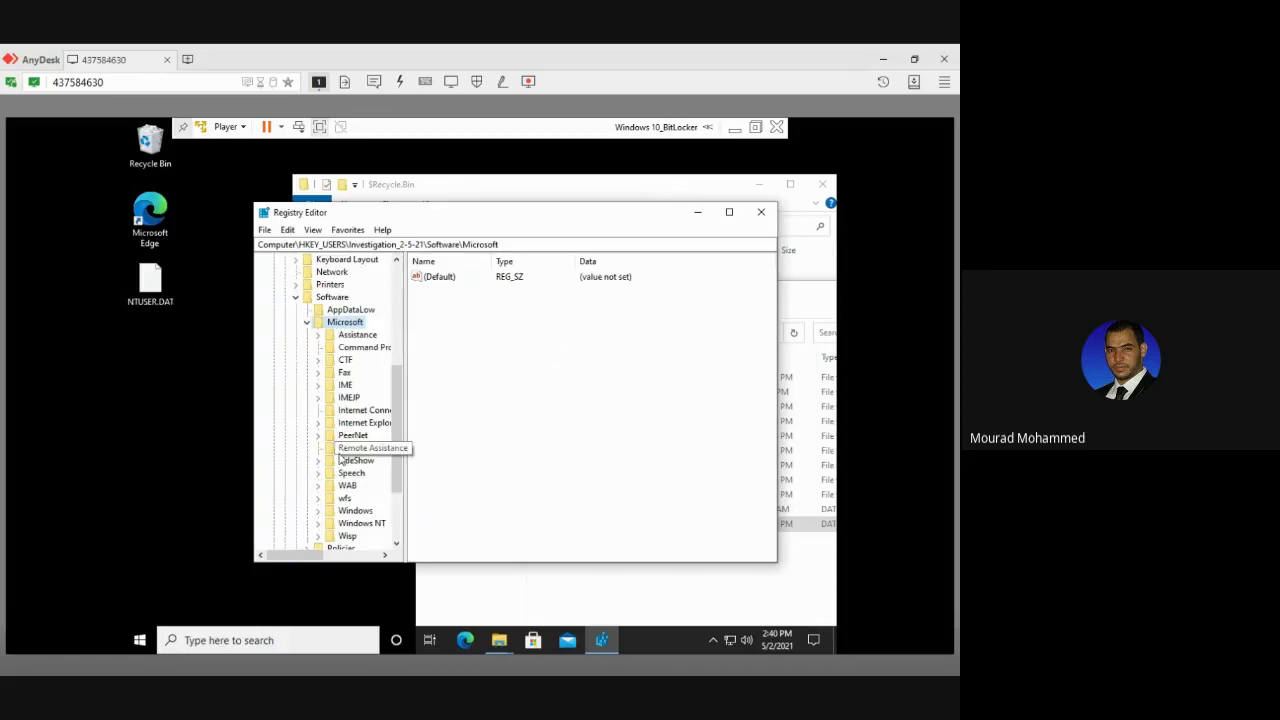
{"action": "double_click", "coordinate": [352, 511]}
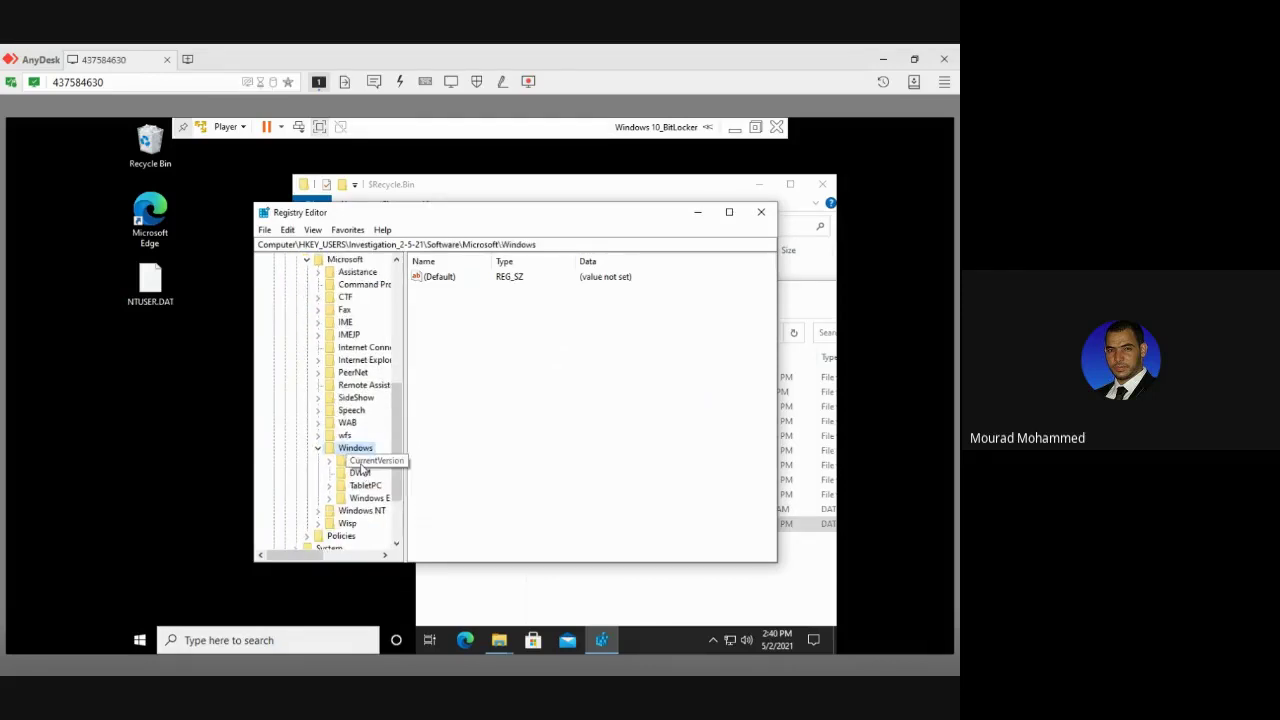
{"action": "double_click", "coordinate": [361, 463]}
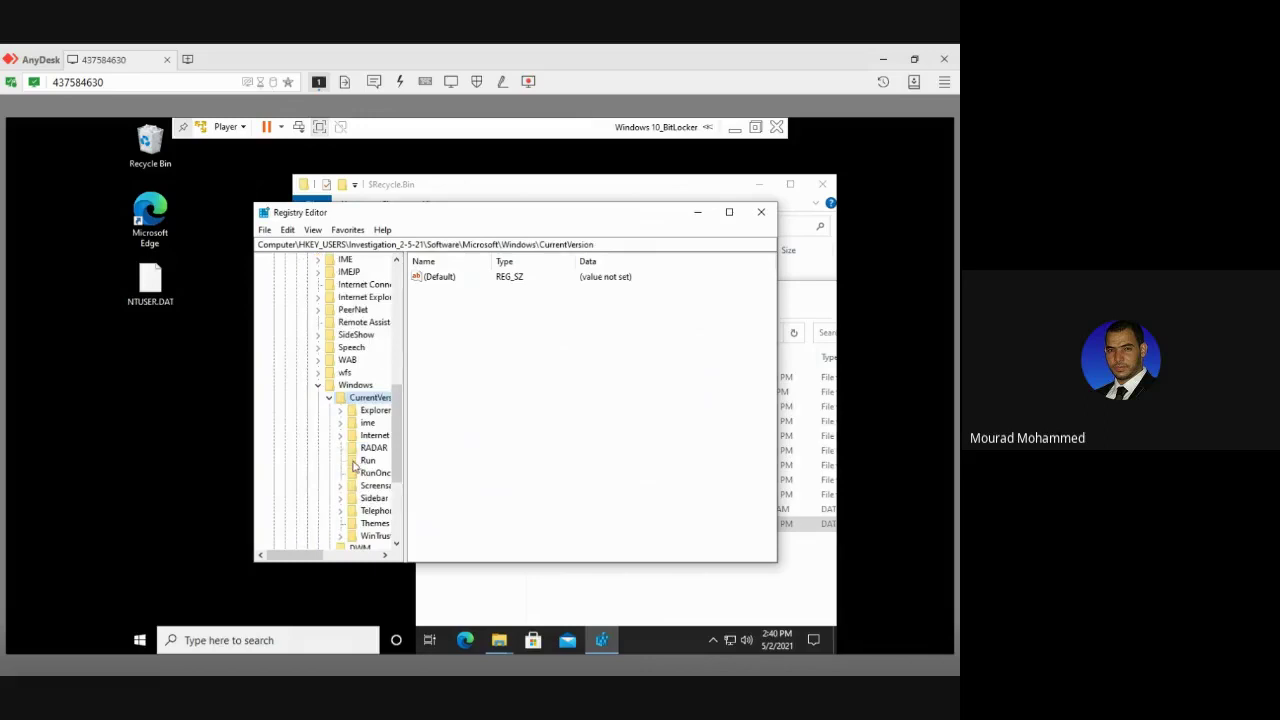
{"action": "scroll", "coordinate": [360, 464], "scroll_direction": "down", "scroll_amount": 2}
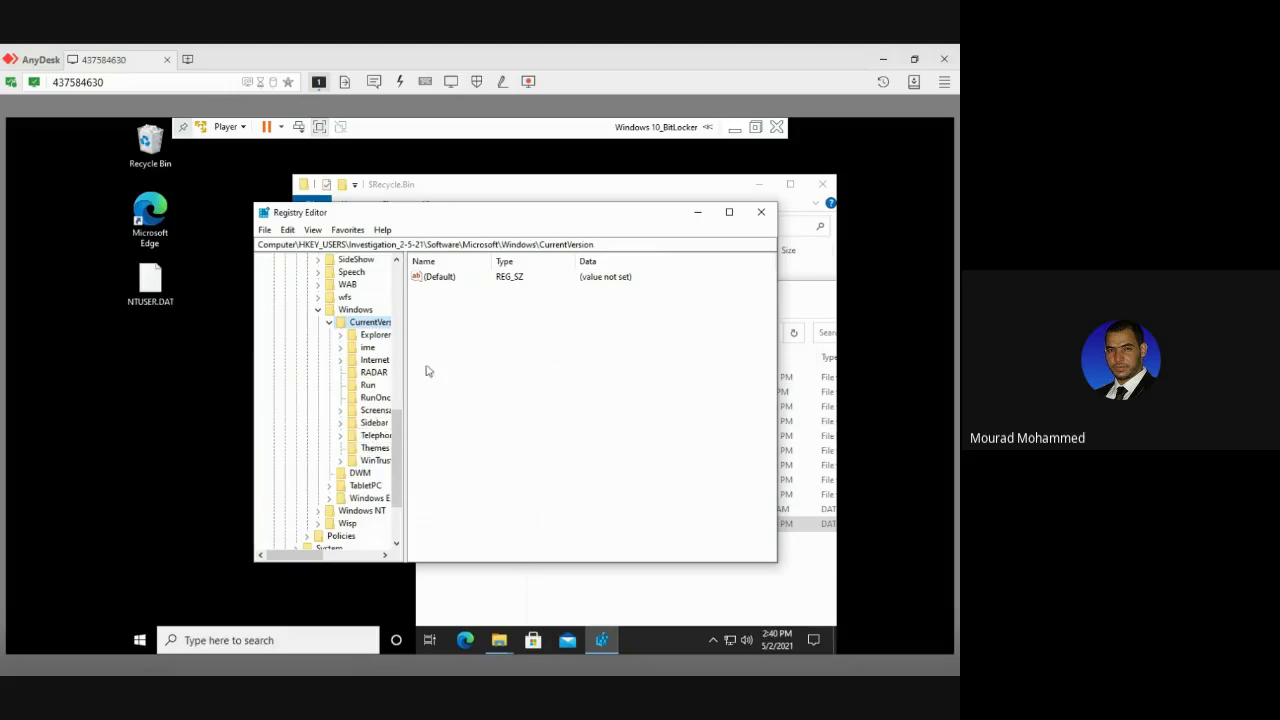
Step: Leave the virtual machine's full-screen view, switch to the lab PDF in Chrome, and review Task II's recycle bin description and Task I's restore point, registry backup and LUA instructions
{"action": "left_click", "coordinate": [324, 131]}
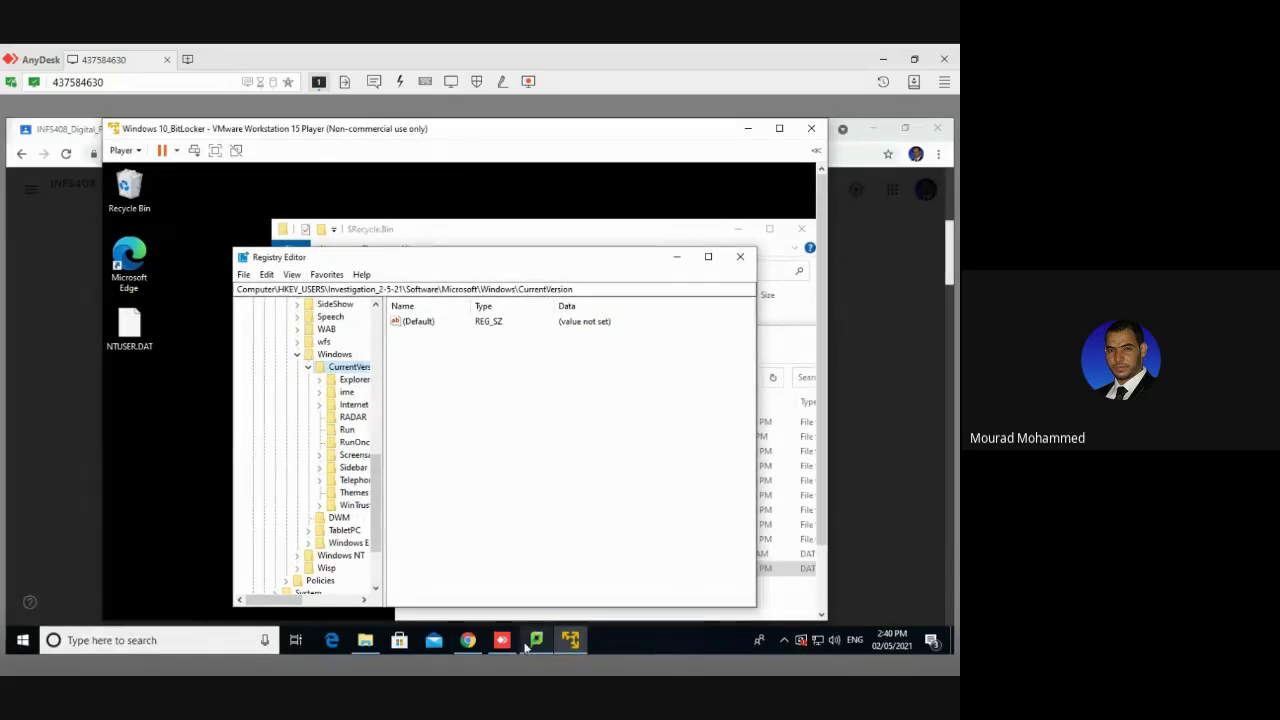
{"action": "left_click", "coordinate": [467, 640]}
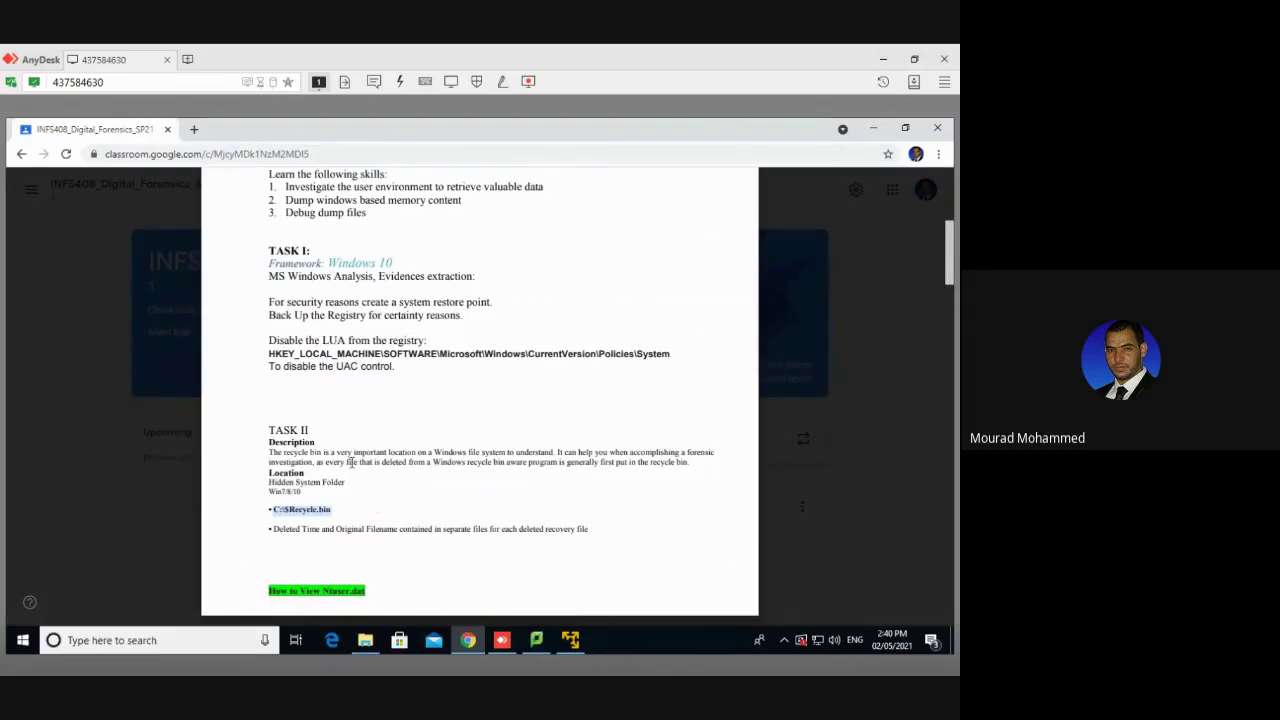
{"action": "left_click_drag", "start_coordinate": [378, 507], "coordinate": [292, 436]}
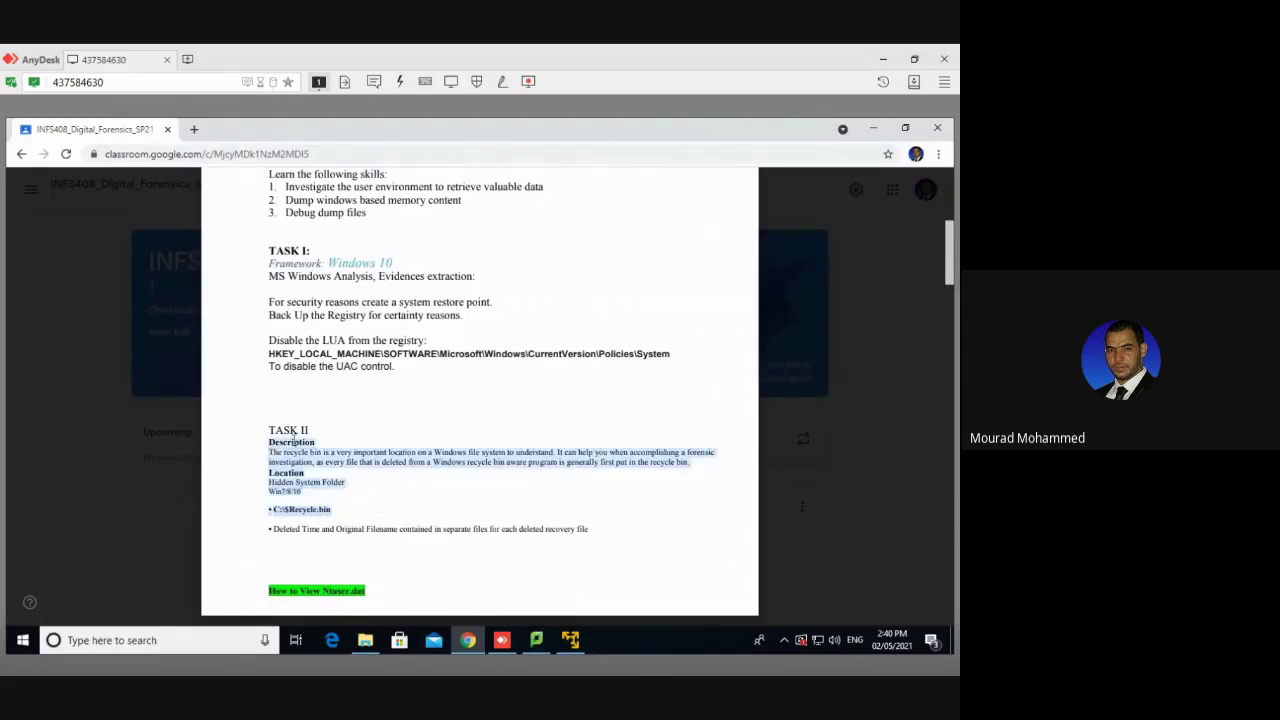
{"action": "left_click", "coordinate": [337, 508]}
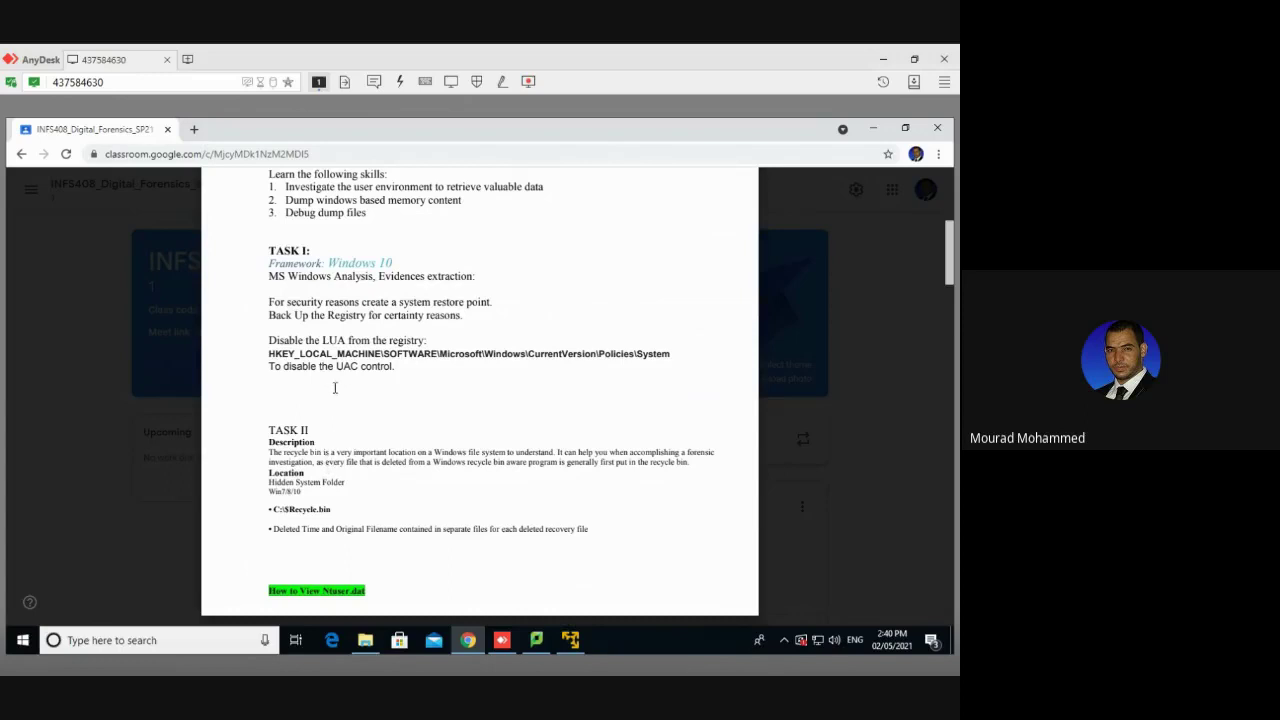
{"action": "double_click", "coordinate": [313, 304]}
{"action": "left_click_drag", "start_coordinate": [314, 306], "coordinate": [326, 315]}
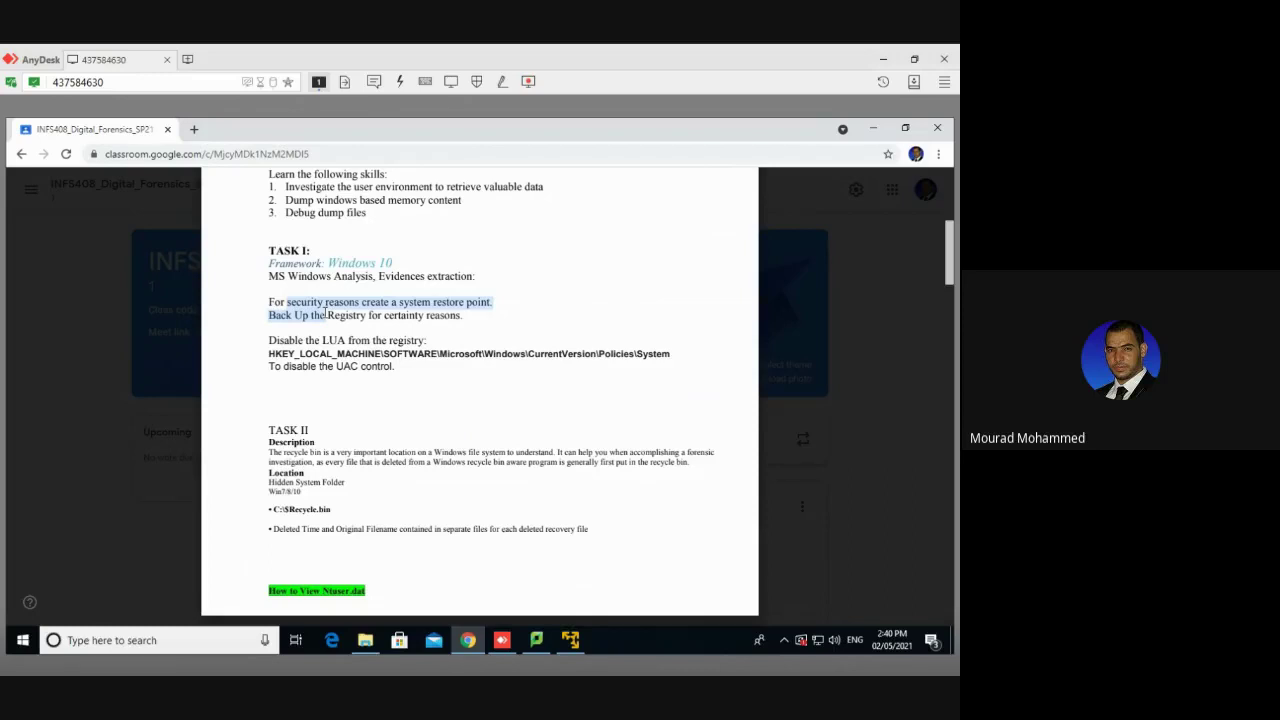
{"action": "left_click", "coordinate": [270, 358]}
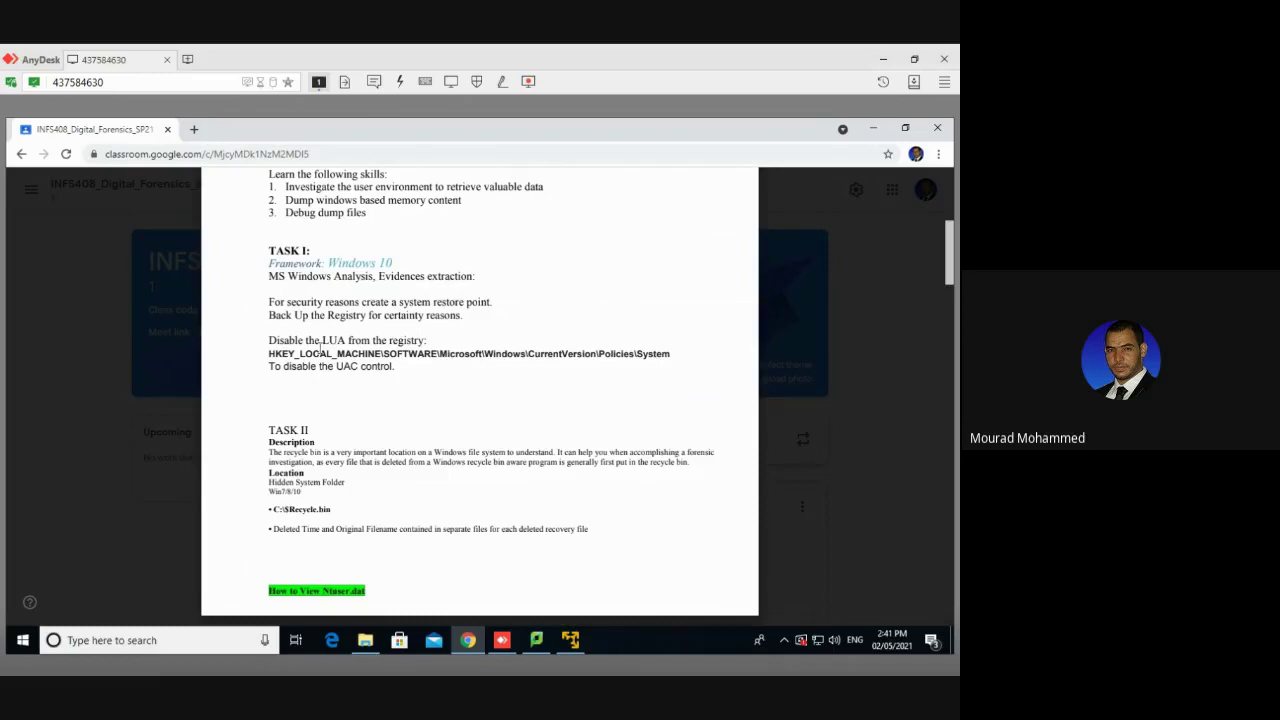
{"action": "left_click_drag", "start_coordinate": [321, 346], "coordinate": [347, 341]}
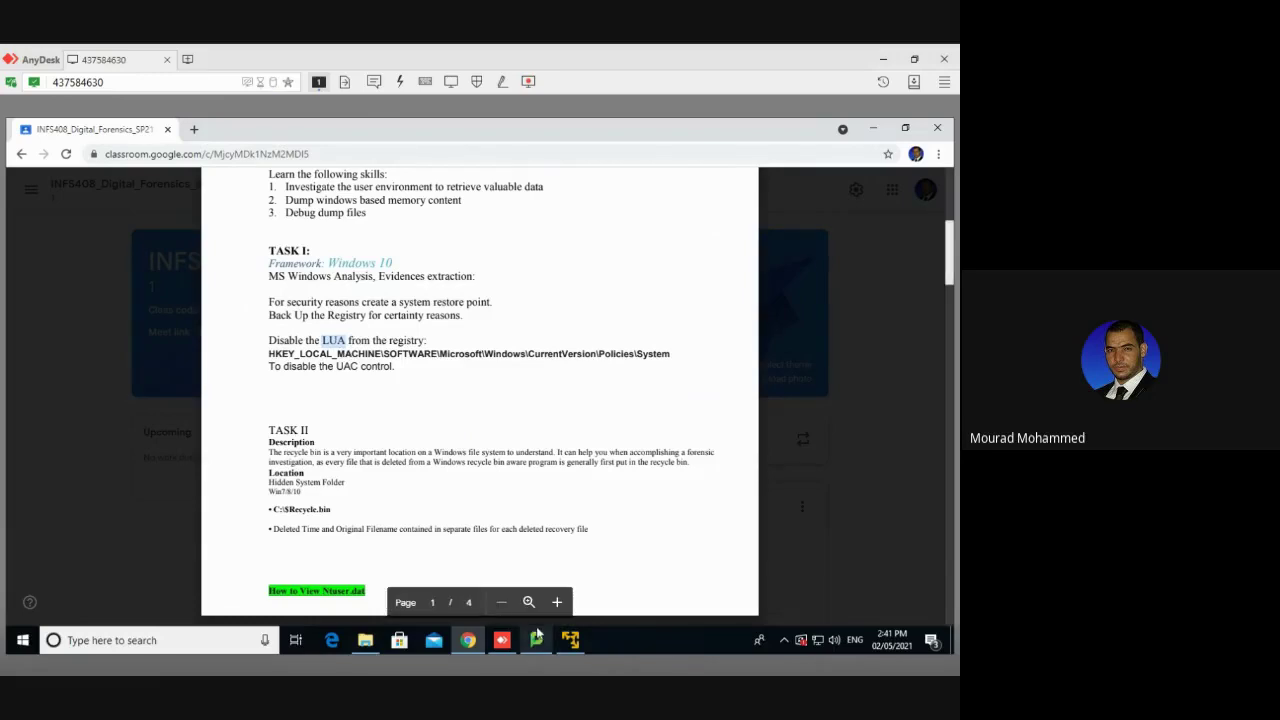
Step: Look at the virtual machine's Registry Editor again, and read the Task III and Task IV dump file instructions in the lab PDF
{"action": "left_click", "coordinate": [566, 642]}
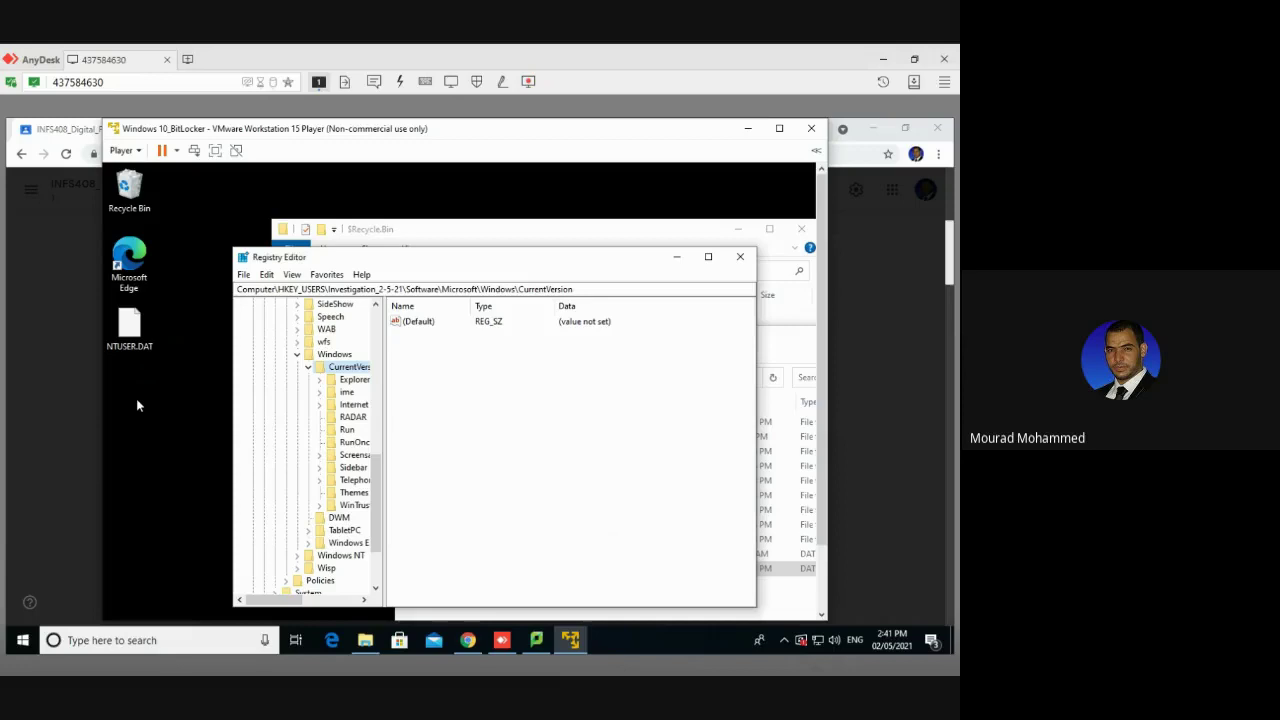
{"action": "left_click", "coordinate": [464, 650]}
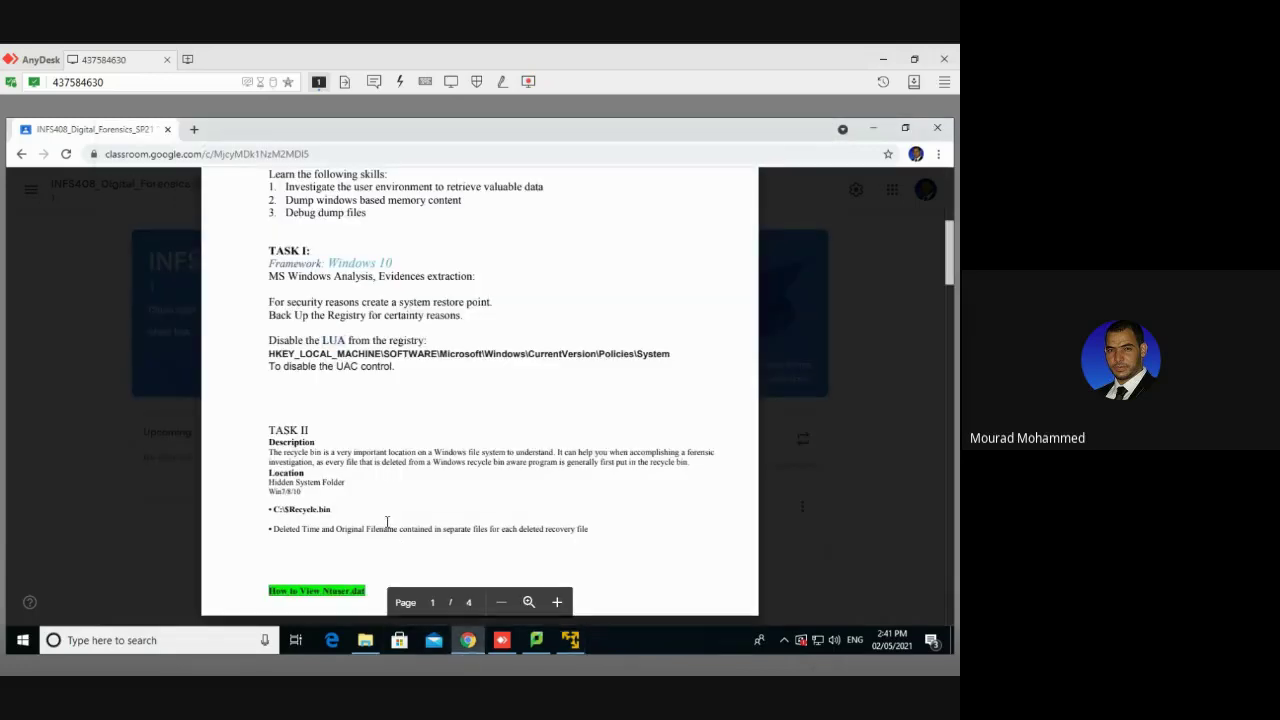
{"action": "scroll", "coordinate": [386, 522], "scroll_direction": "down", "scroll_amount": 15}
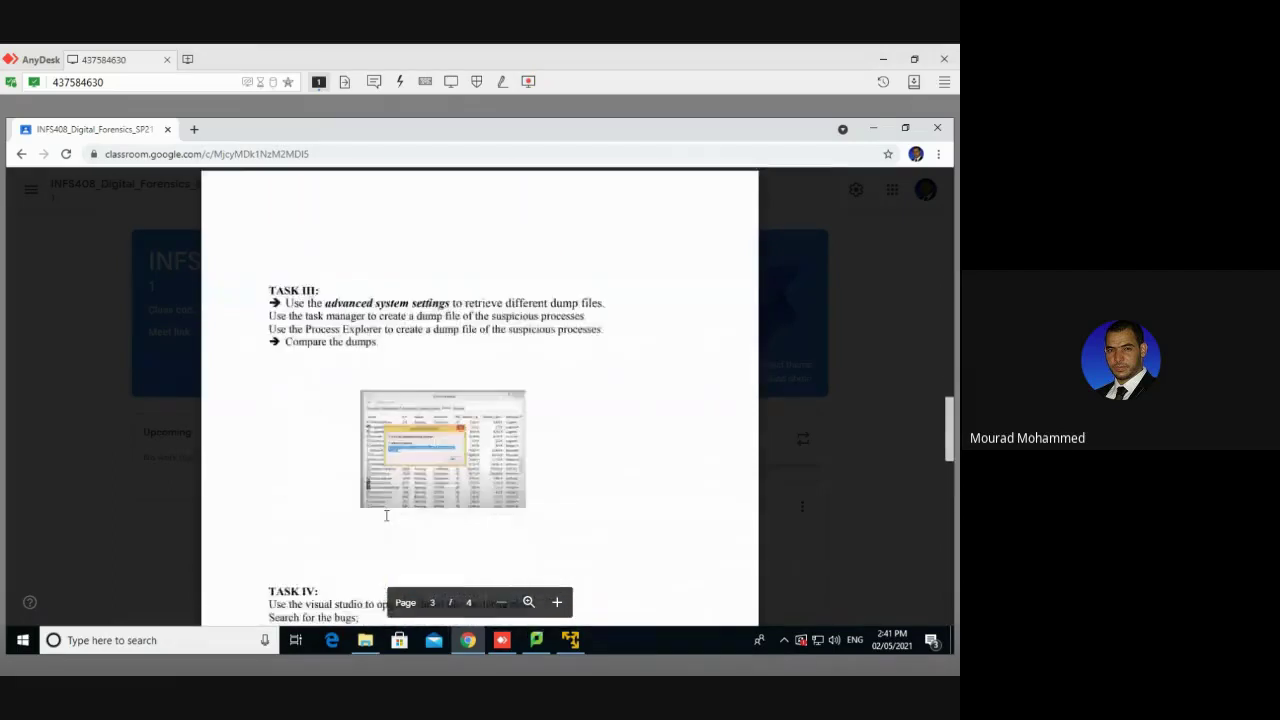
{"action": "scroll", "coordinate": [386, 515], "scroll_direction": "down", "scroll_amount": 3}
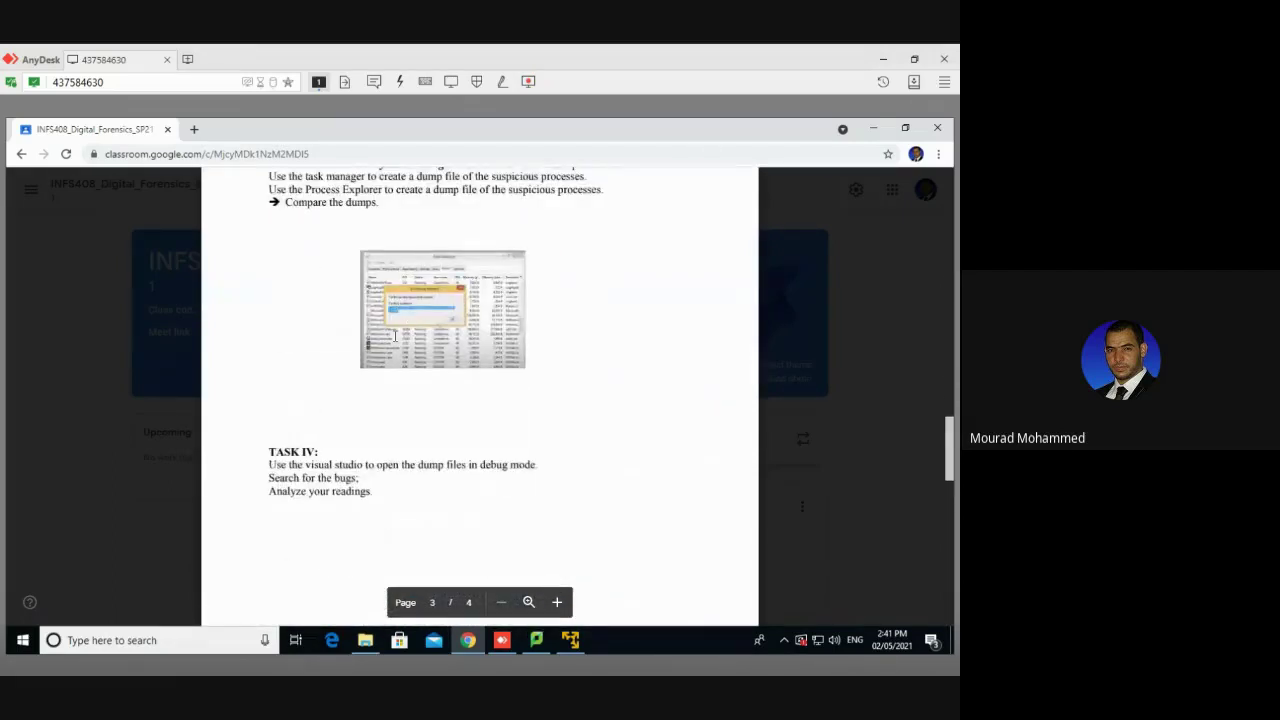
{"action": "scroll", "coordinate": [395, 336], "scroll_direction": "up", "scroll_amount": 3}
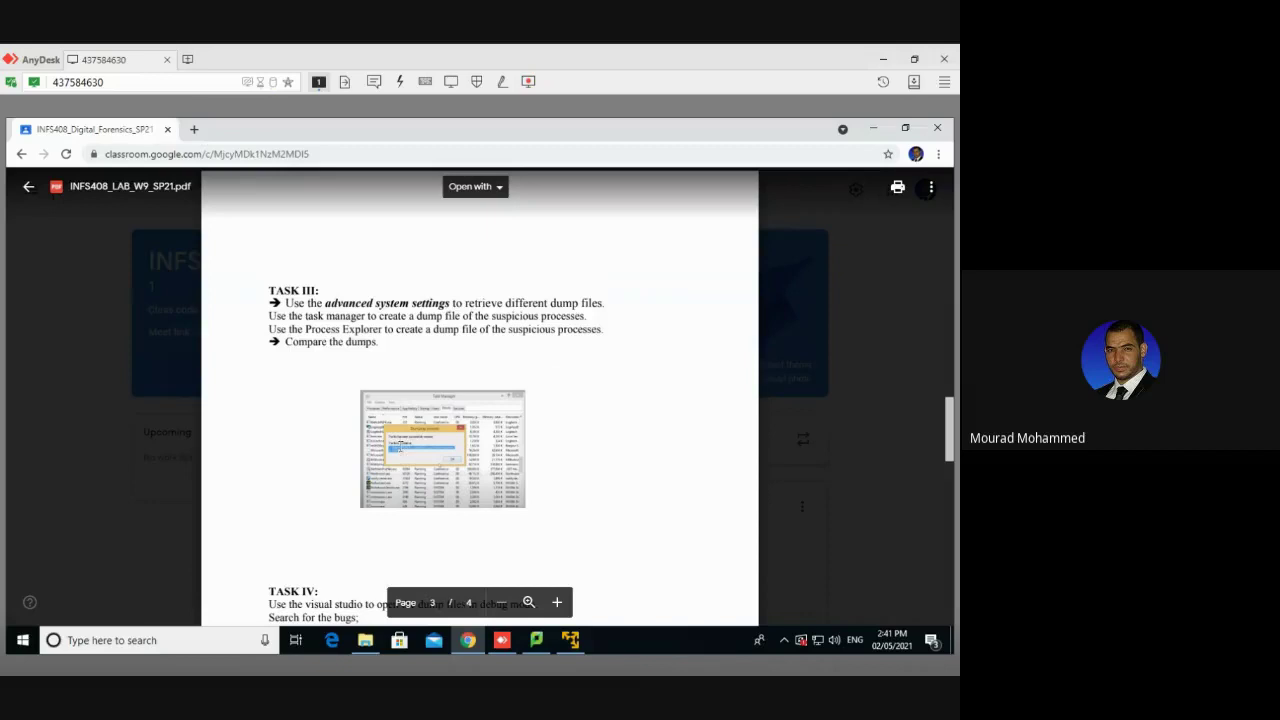
{"action": "left_click", "coordinate": [536, 640]}
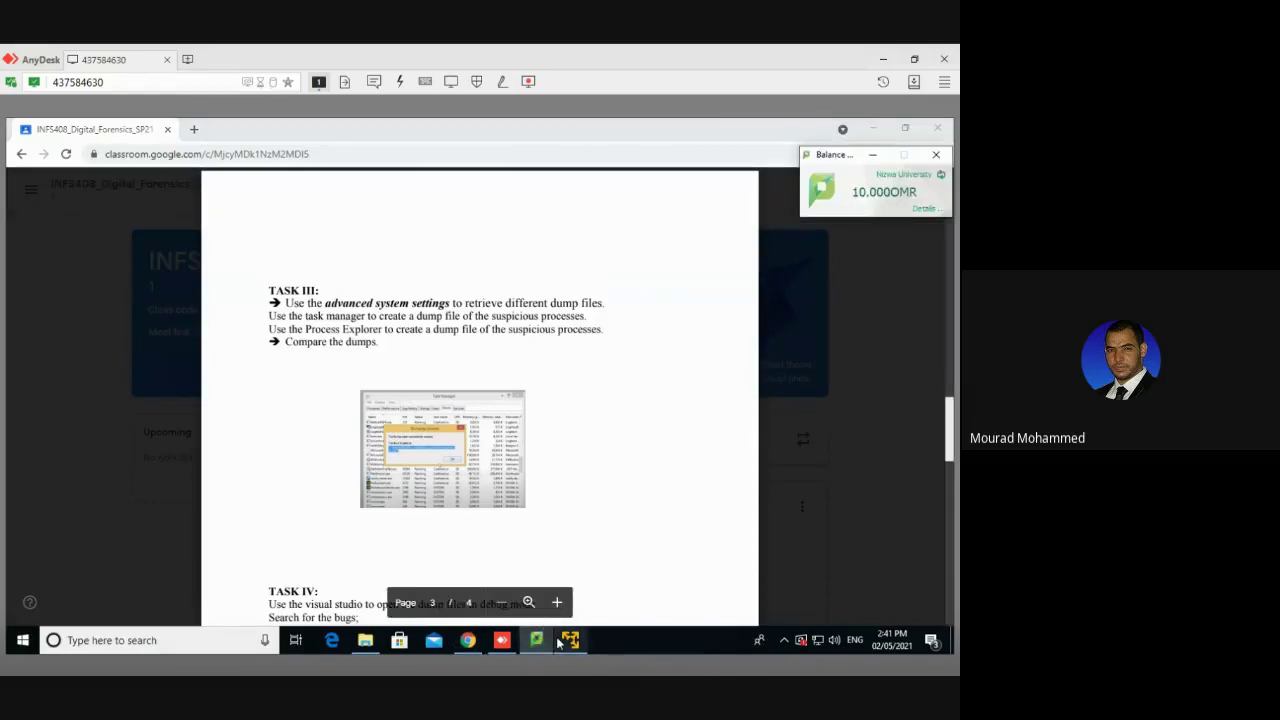
{"action": "left_click", "coordinate": [502, 640]}
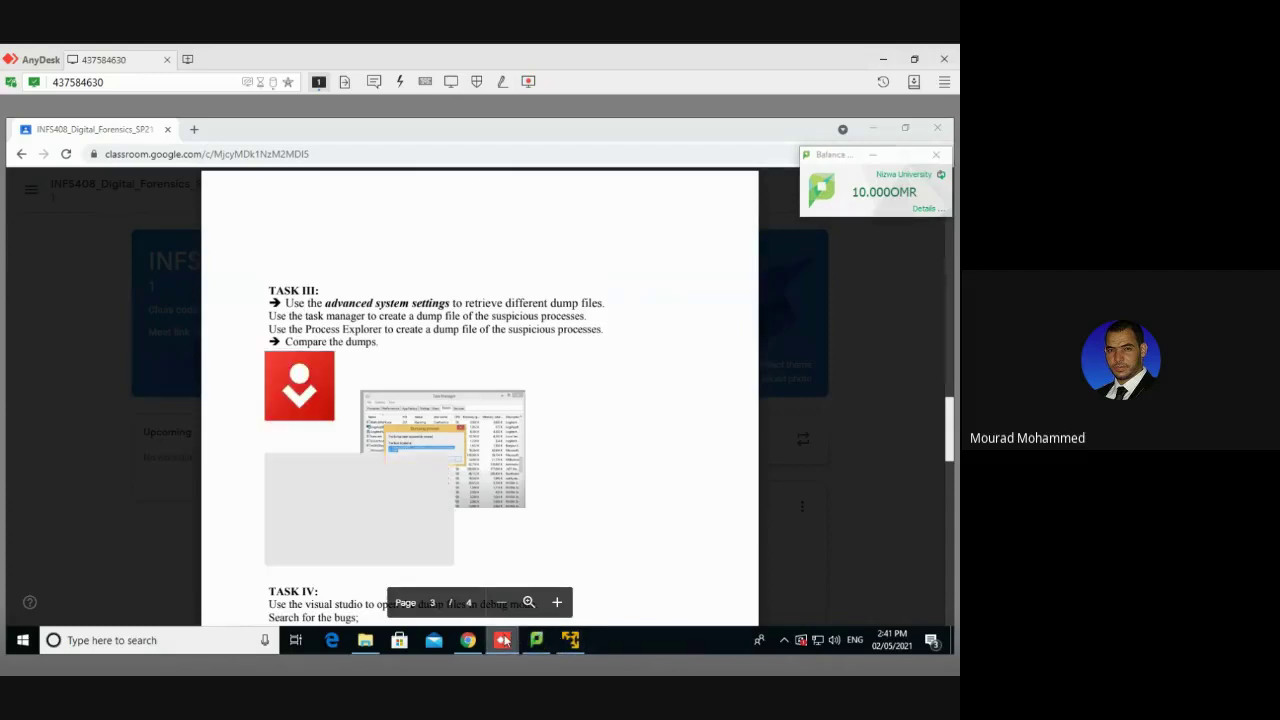
{"action": "left_click", "coordinate": [454, 258]}
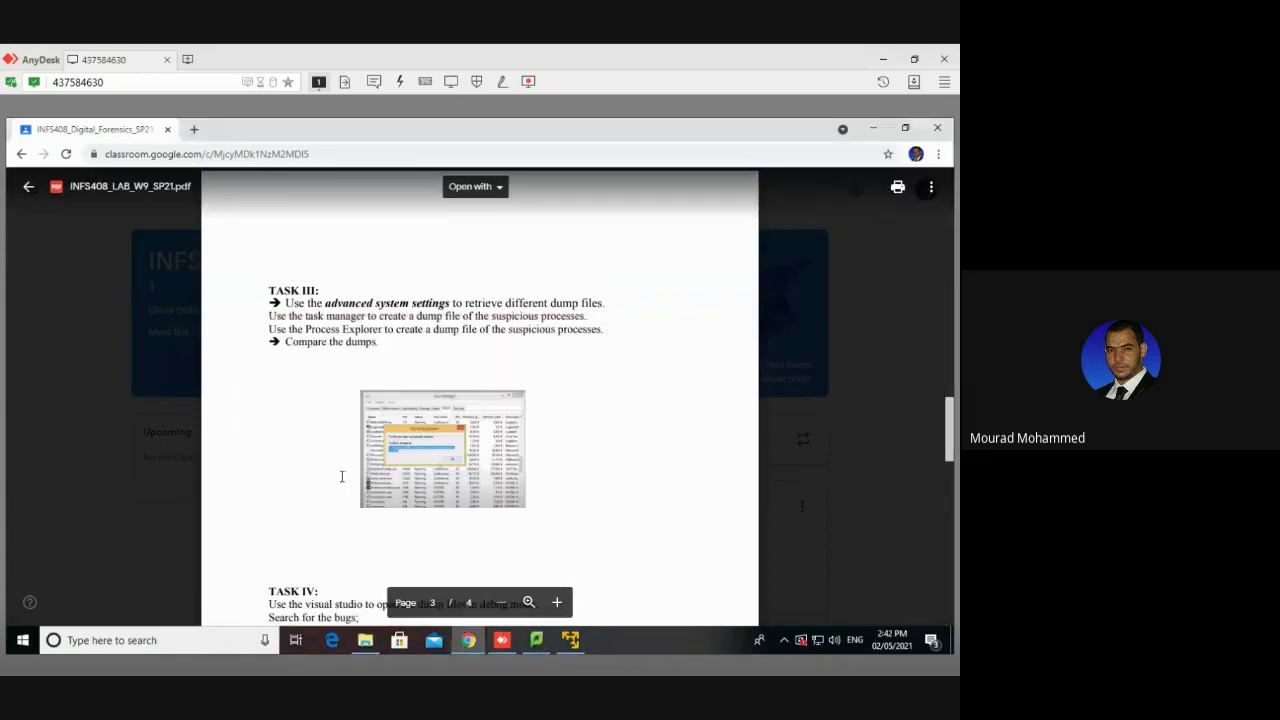
Step: Switch to File Explorer and launch procexp64.exe from the Downloads folder
{"action": "left_click", "coordinate": [155, 645]}
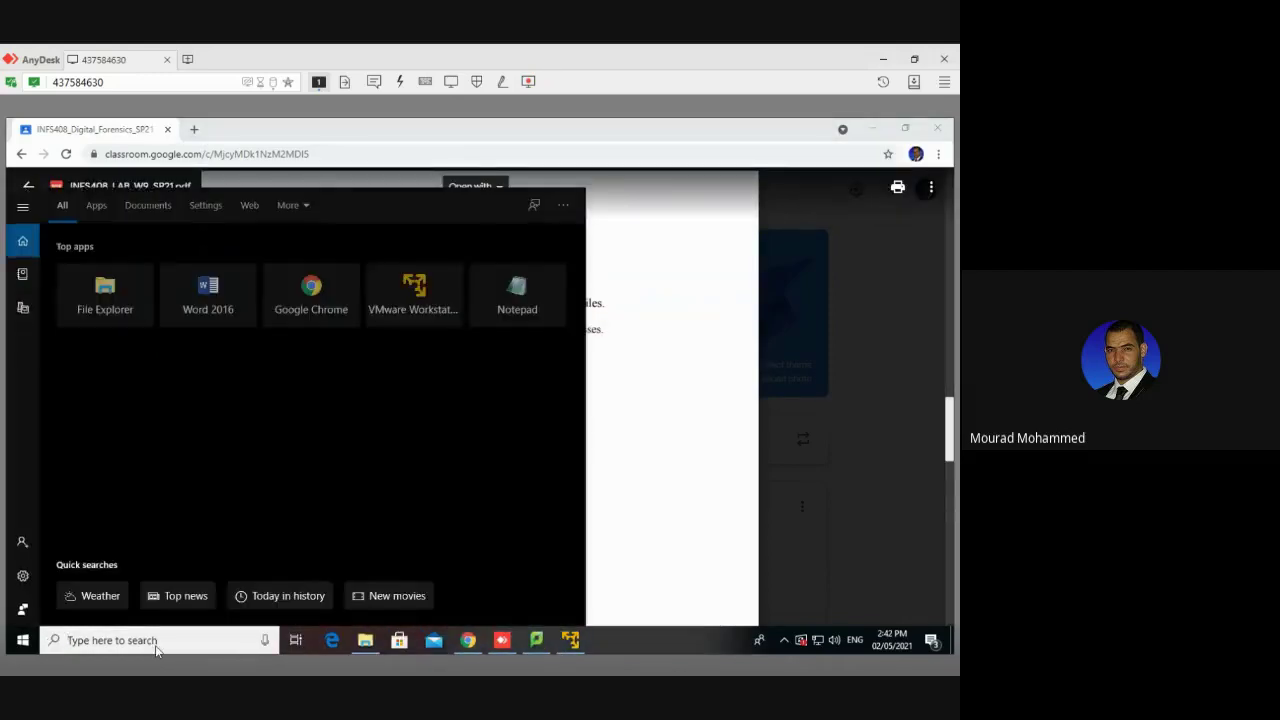
{"action": "left_click", "coordinate": [373, 652]}
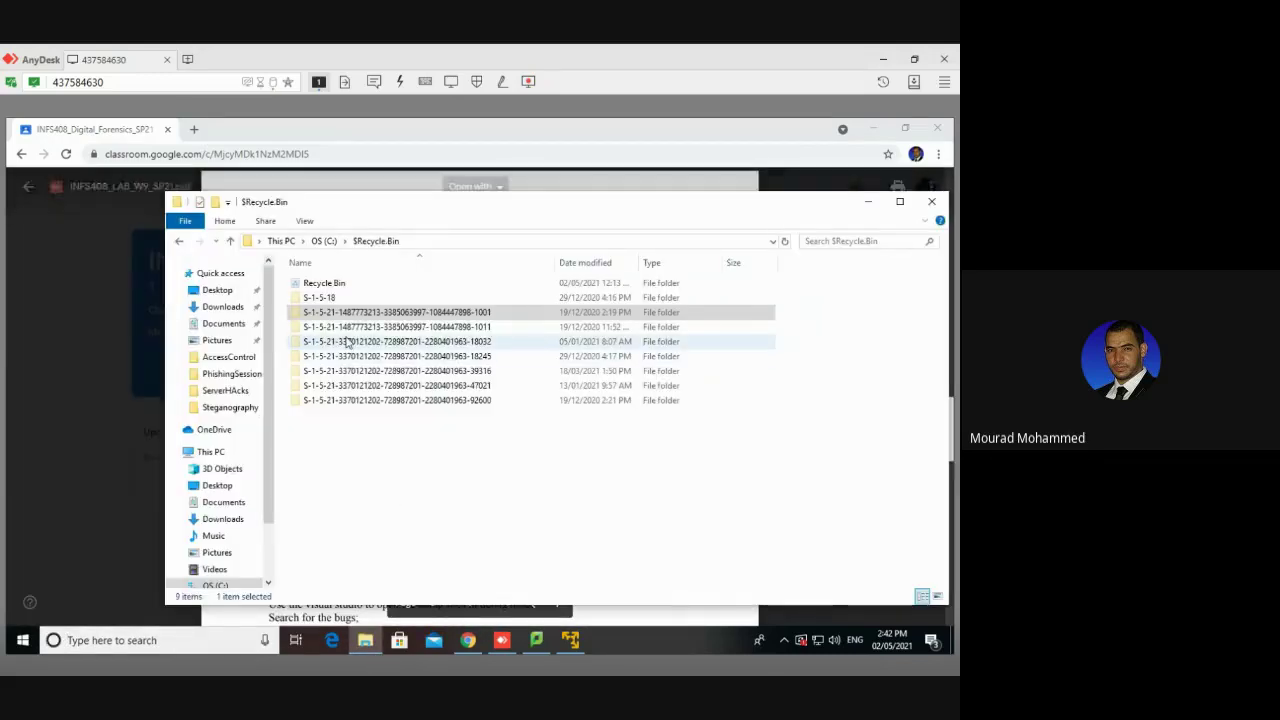
{"action": "left_click", "coordinate": [220, 307]}
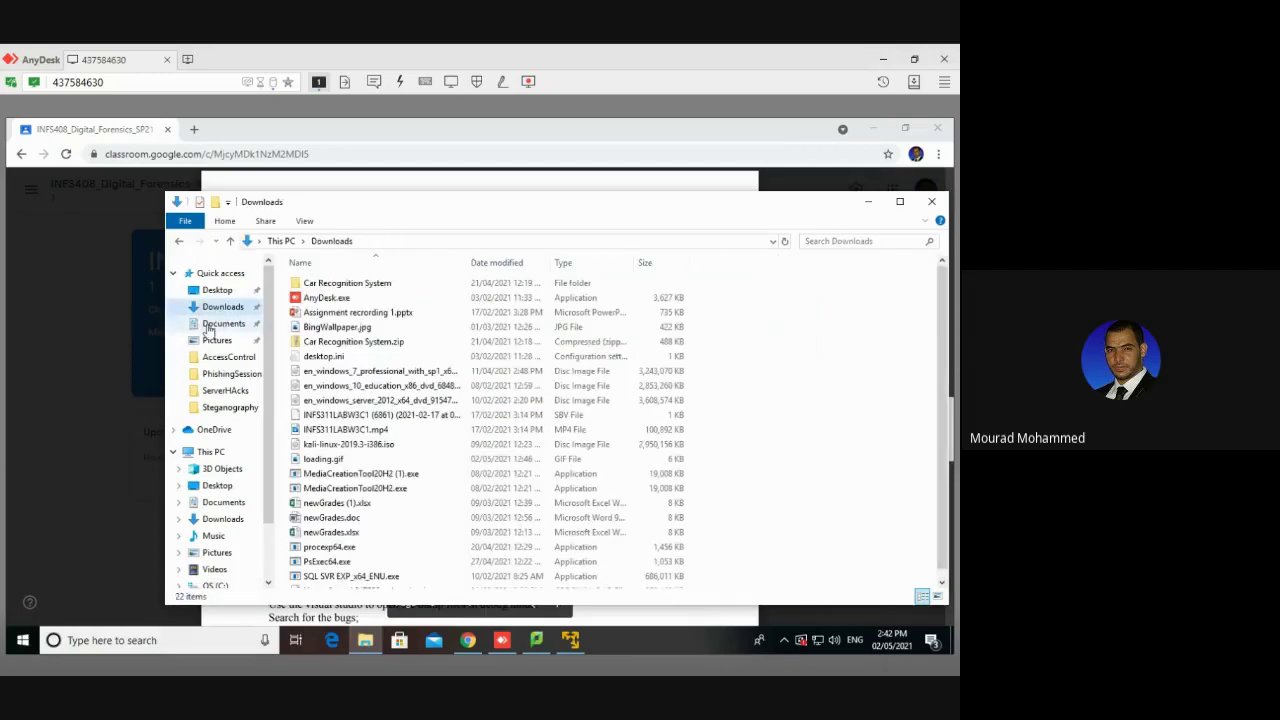
{"action": "double_click", "coordinate": [344, 548]}
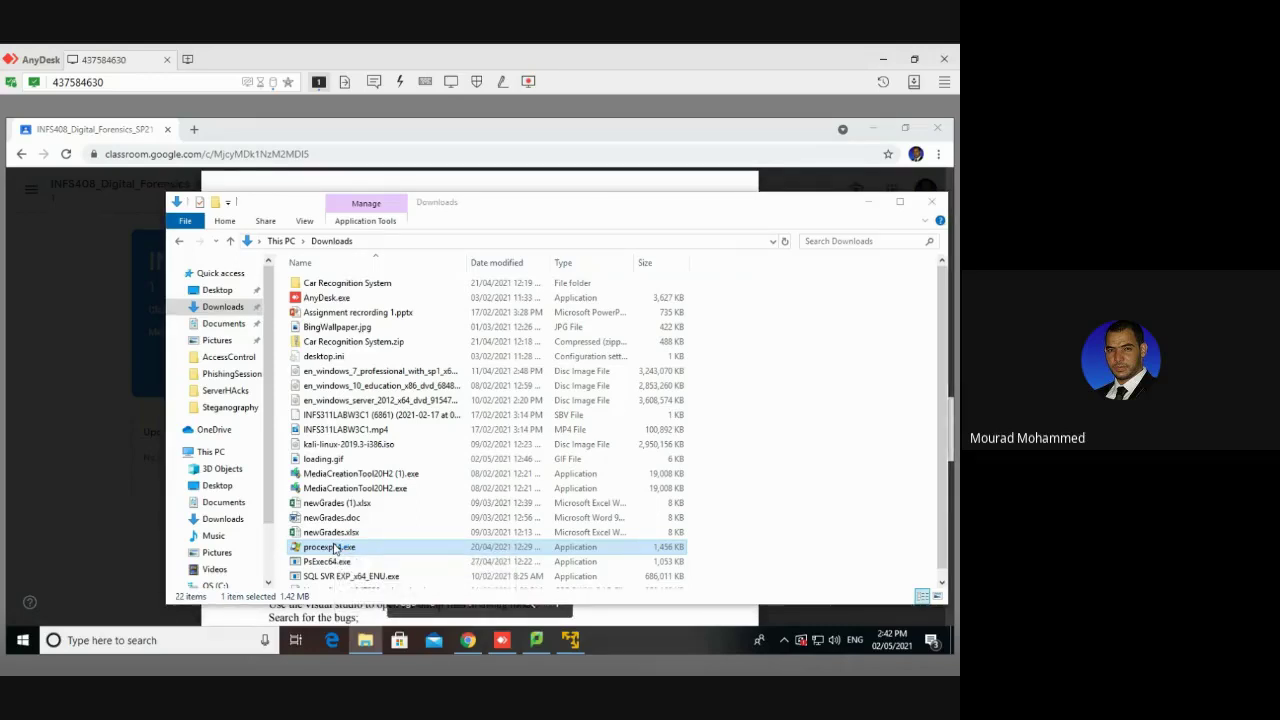
{"action": "double_click", "coordinate": [335, 549]}
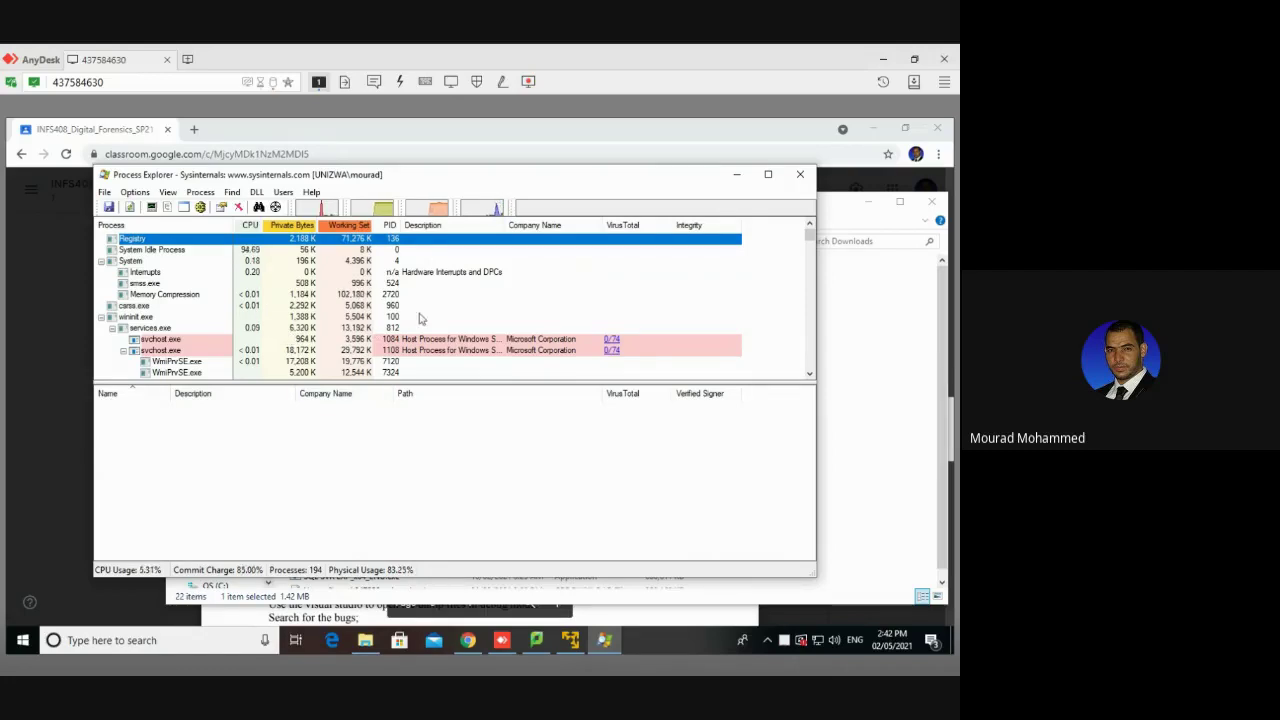
Step: Examine the running processes in Process Explorer, including their VirusTotal and Integrity columns
{"action": "scroll", "coordinate": [425, 312], "scroll_direction": "down", "scroll_amount": 1}
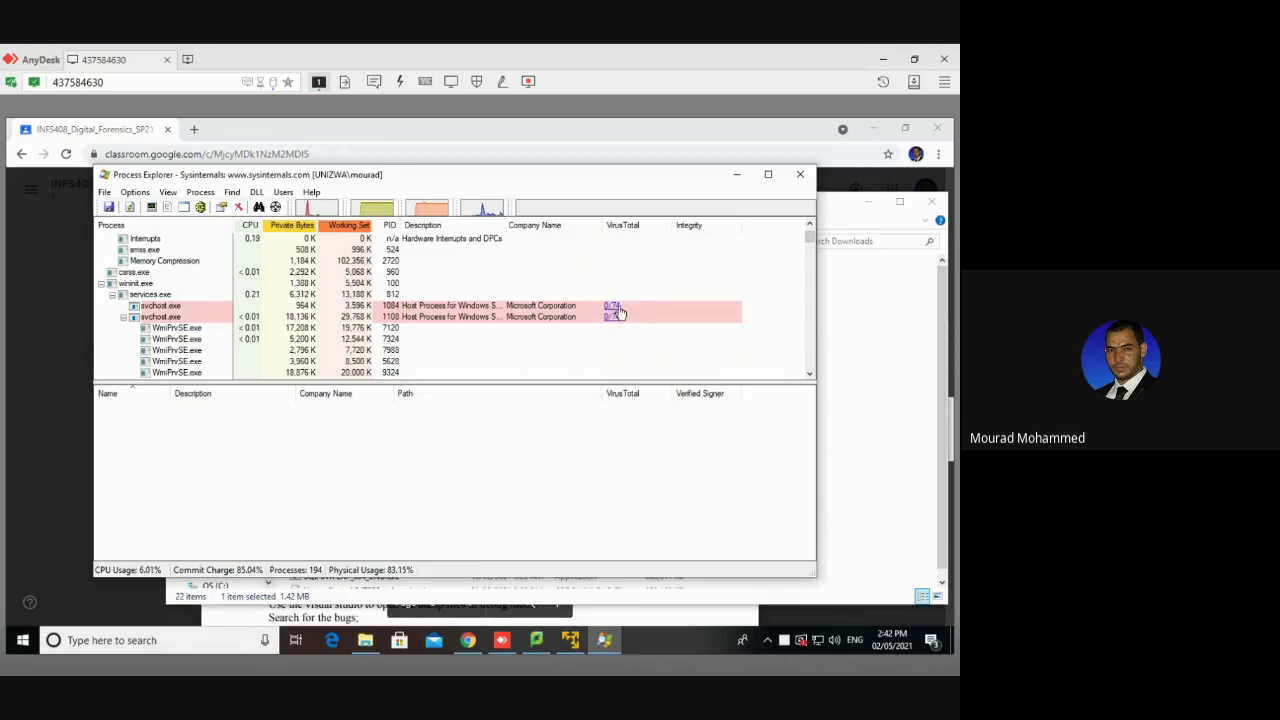
{"action": "left_click", "coordinate": [222, 340]}
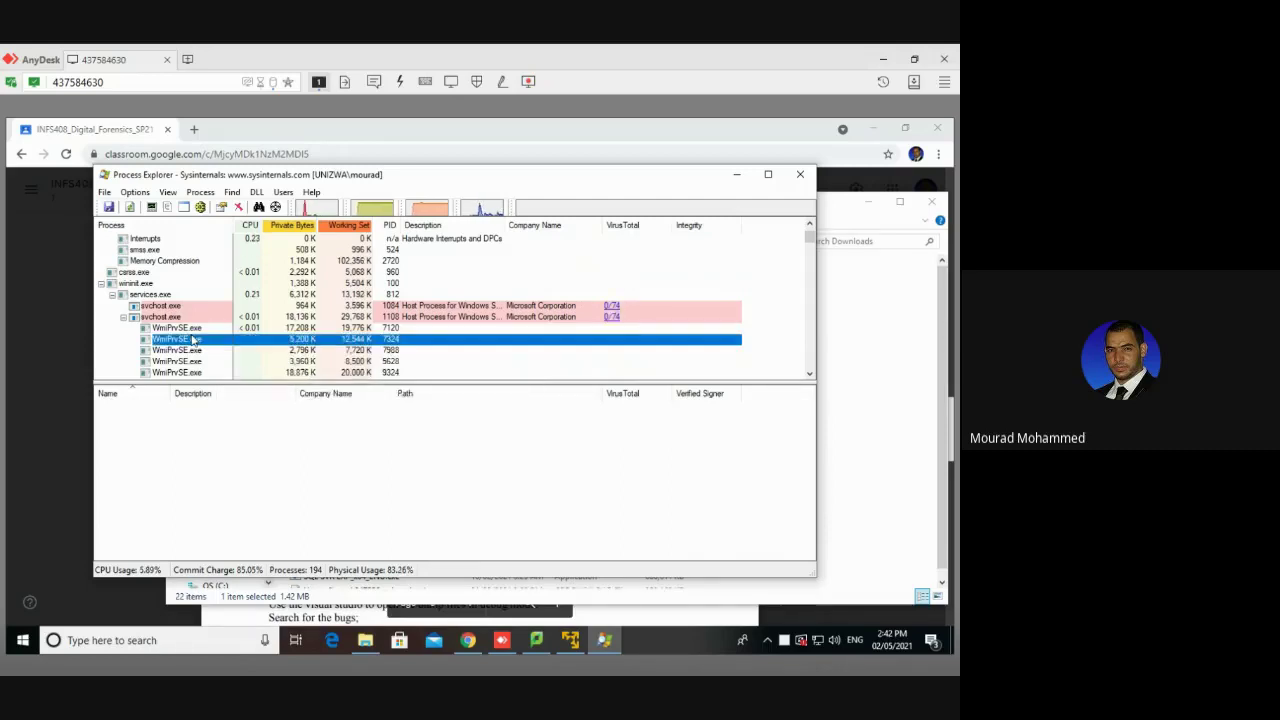
{"action": "scroll", "coordinate": [180, 305], "scroll_direction": "down", "scroll_amount": 8}
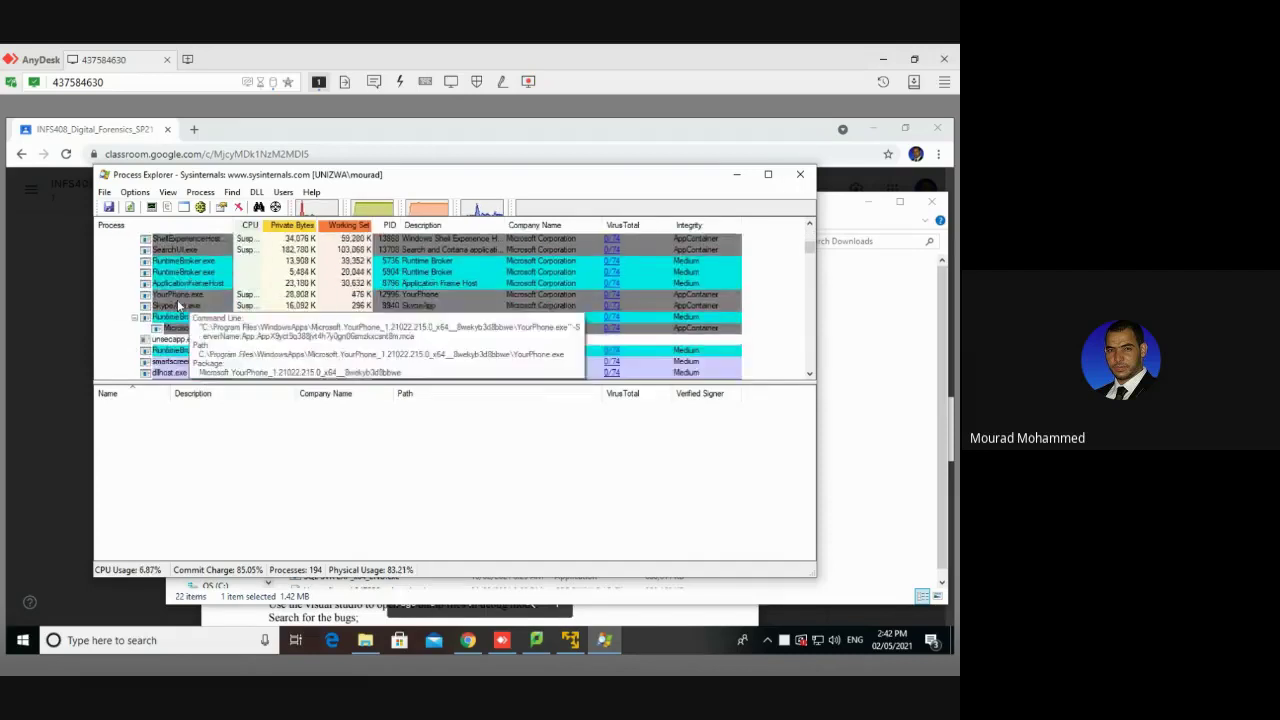
{"action": "scroll", "coordinate": [180, 305], "scroll_direction": "down", "scroll_amount": 10}
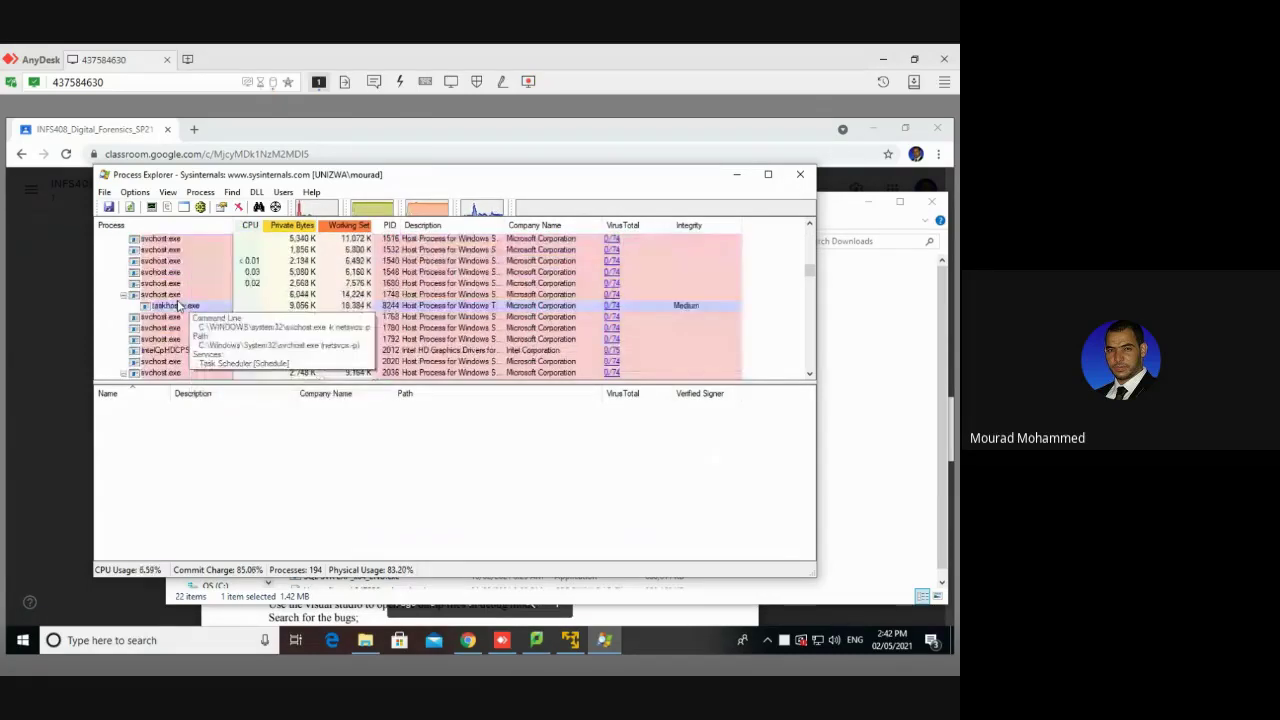
{"action": "scroll", "coordinate": [180, 305], "scroll_direction": "up", "scroll_amount": 5}
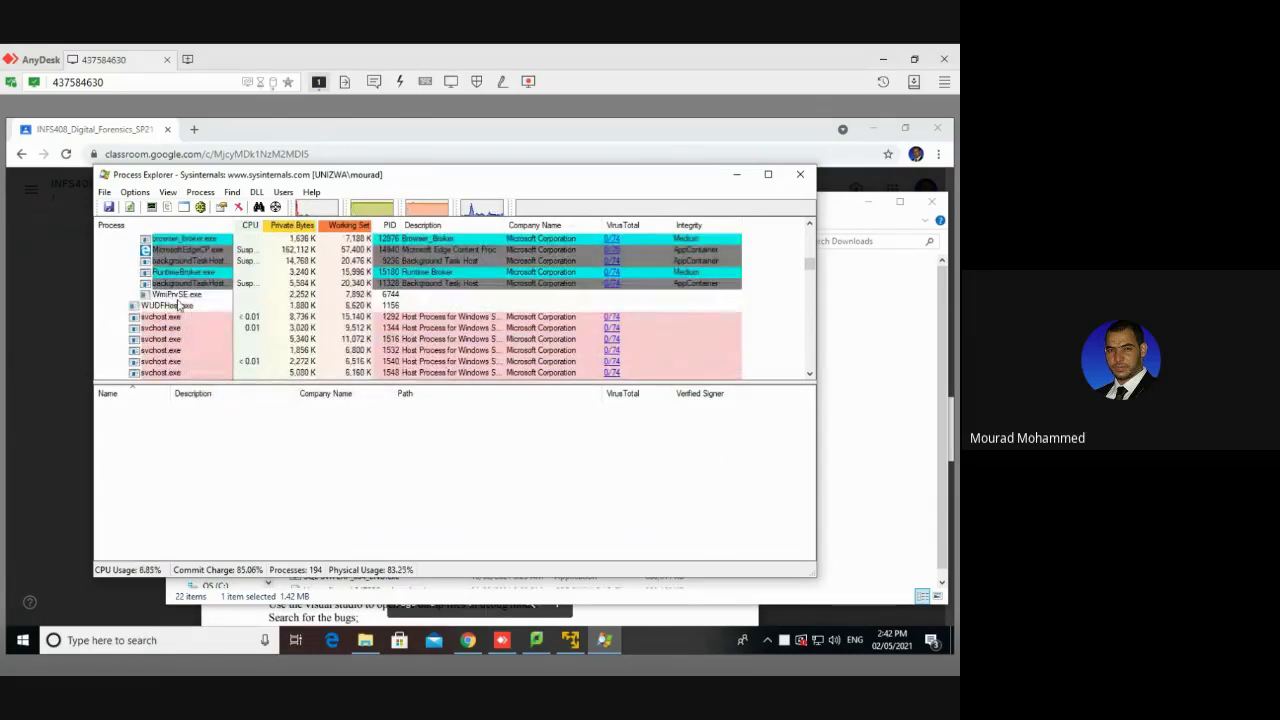
{"action": "scroll", "coordinate": [178, 305], "scroll_direction": "up", "scroll_amount": 4}
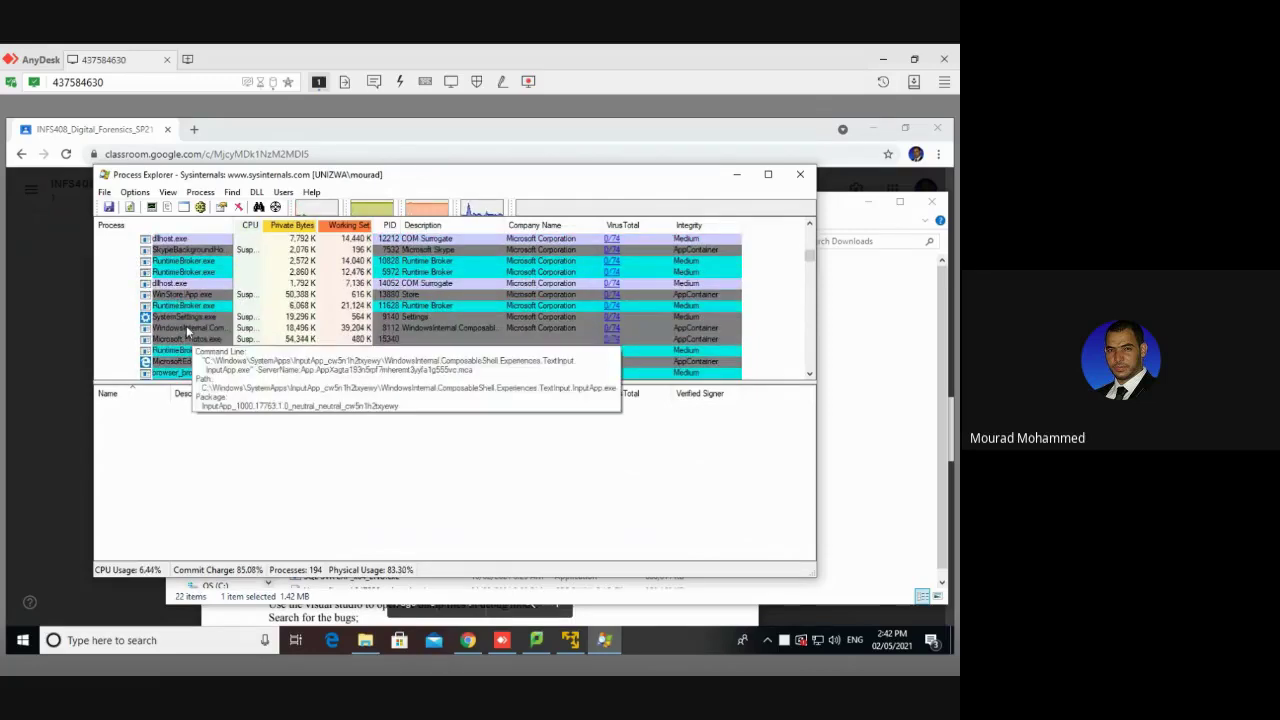
{"action": "scroll", "coordinate": [190, 325], "scroll_direction": "down", "scroll_amount": 8}
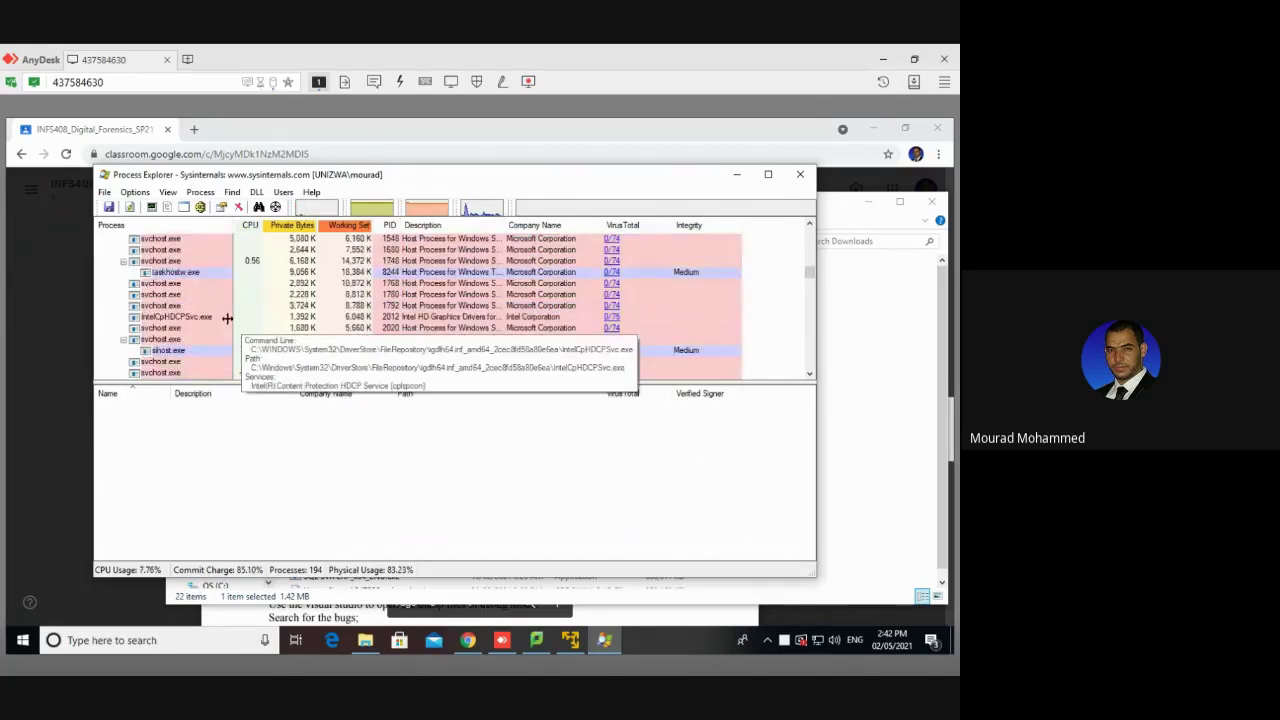
{"action": "scroll", "coordinate": [227, 318], "scroll_direction": "down", "scroll_amount": 1}
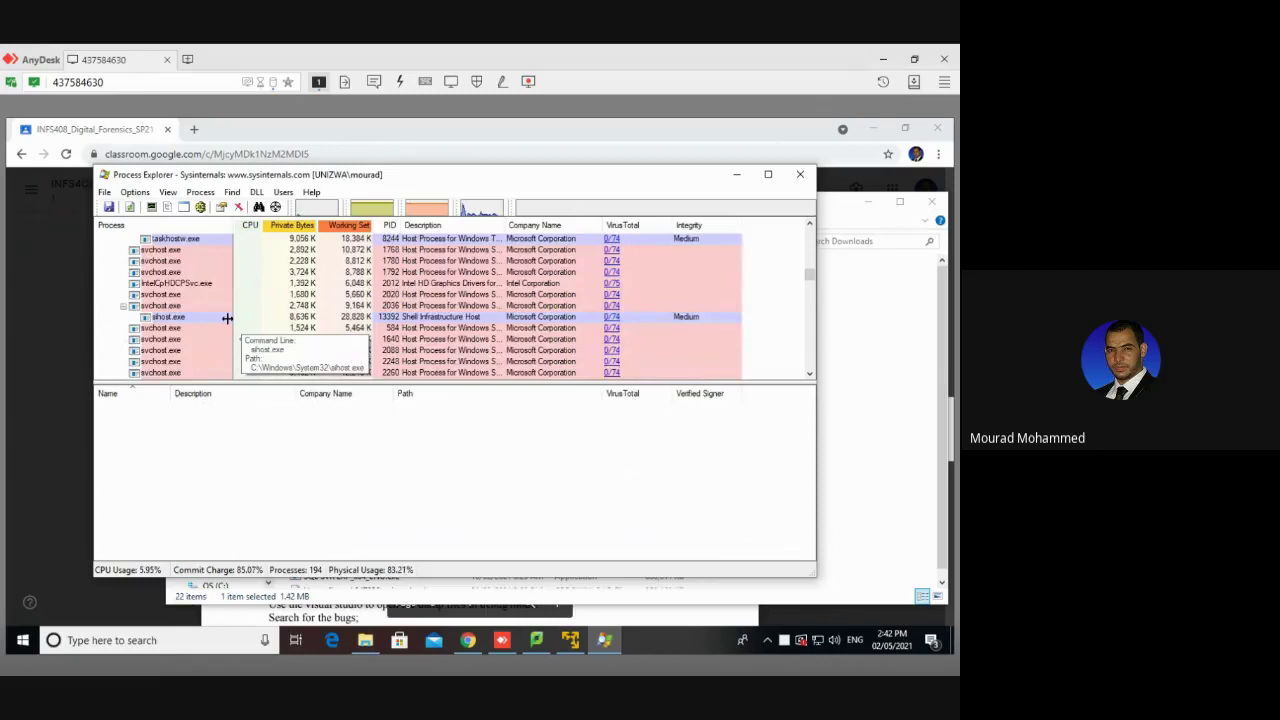
Step: Search Windows for azman.msc and launch the Authorization Manager console
{"action": "left_click", "coordinate": [115, 643]}
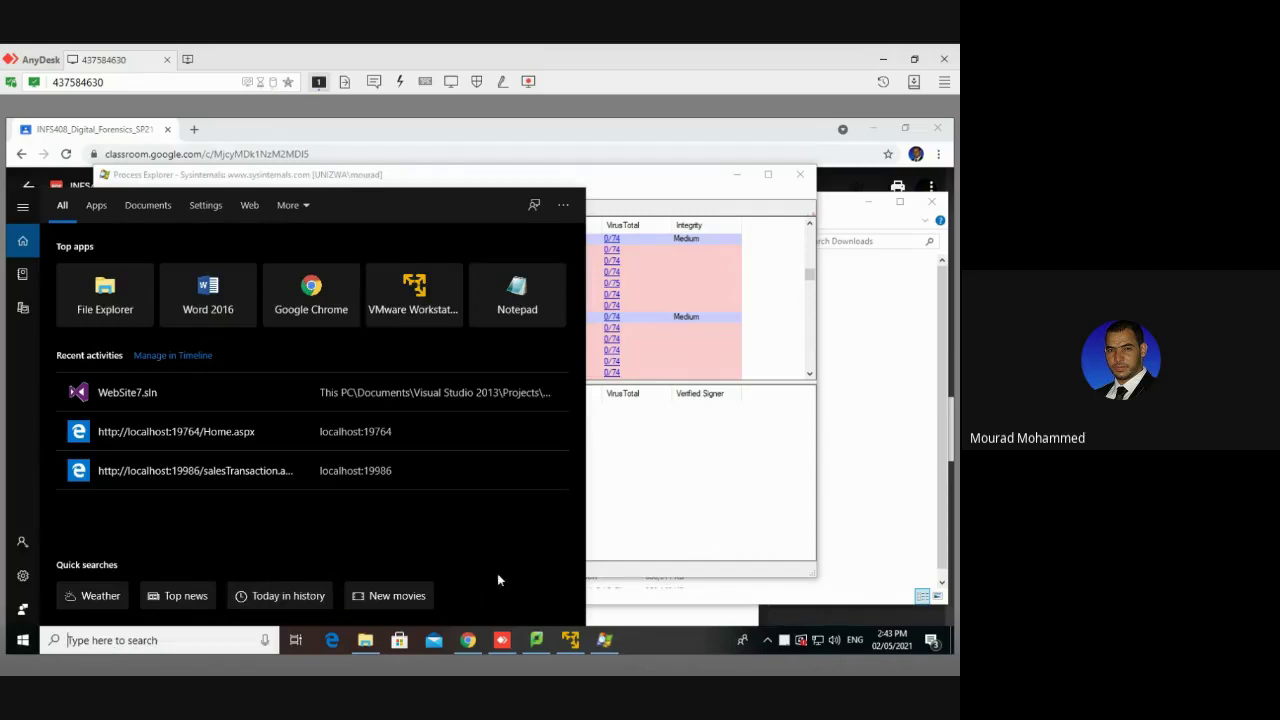
{"action": "left_click", "coordinate": [596, 545]}
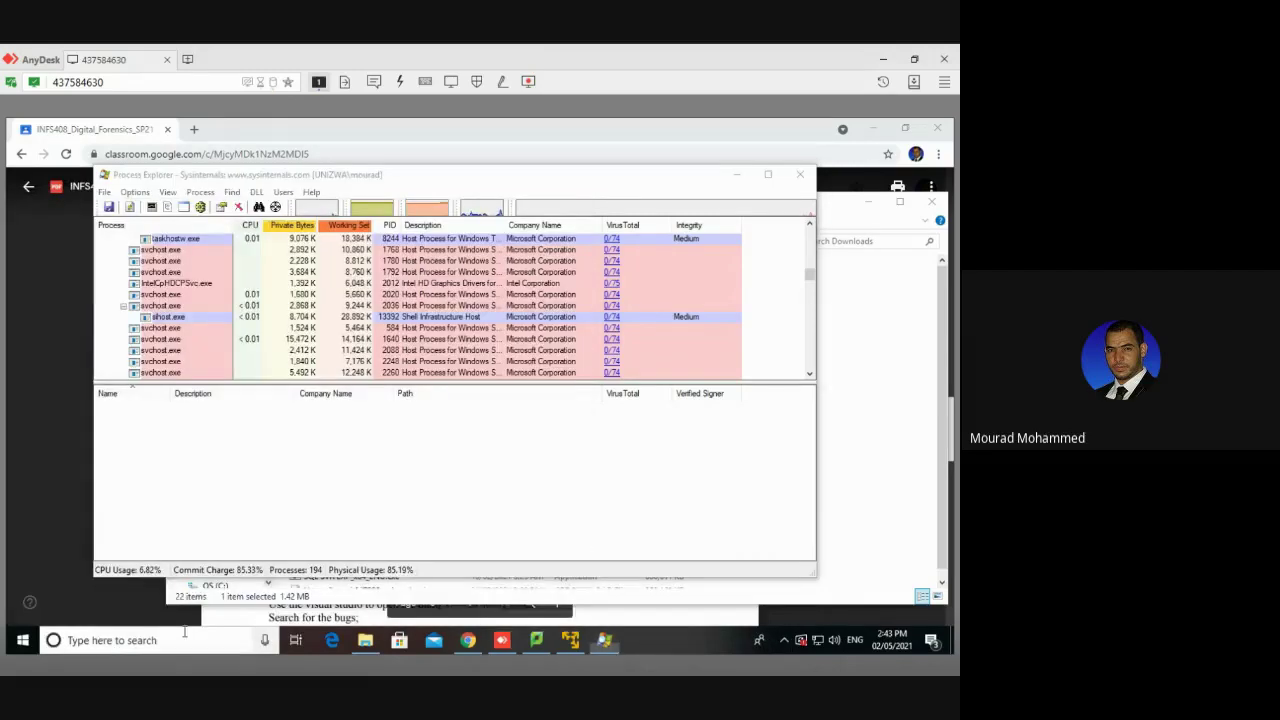
{"action": "left_click", "coordinate": [185, 638]}
{"action": "type", "text": "azman"}
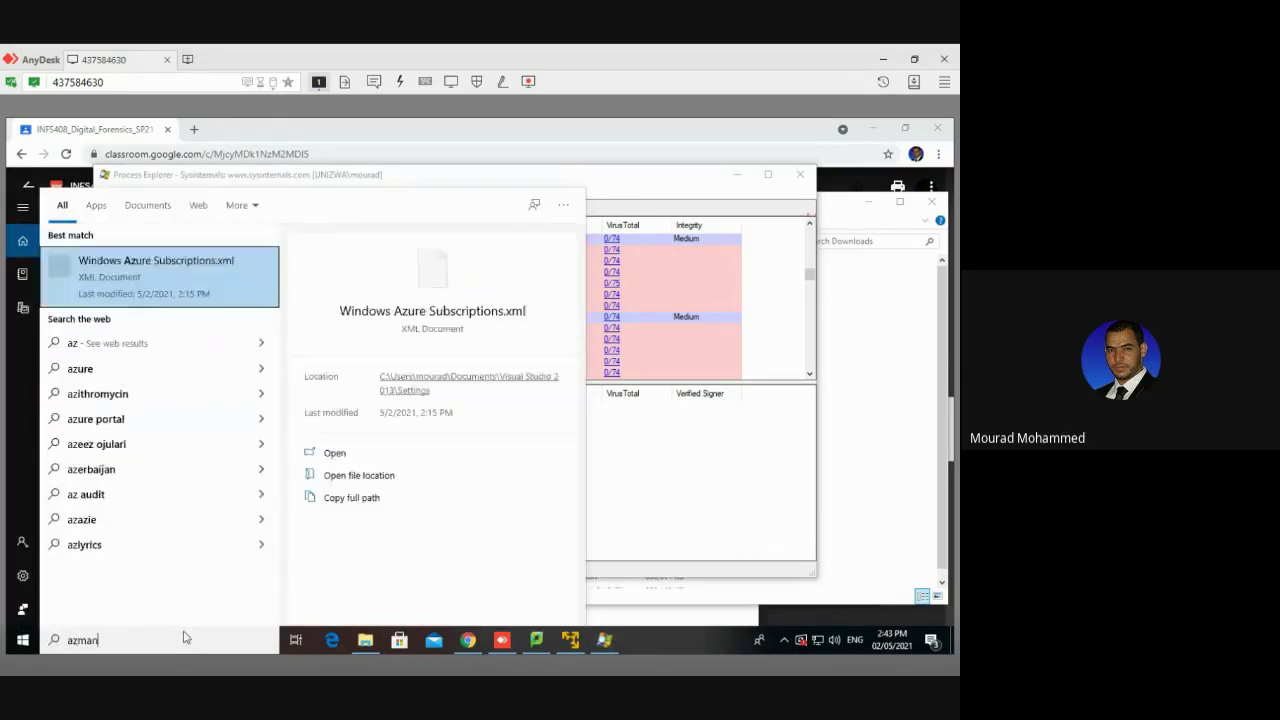
{"action": "type", "text": ".msc"}
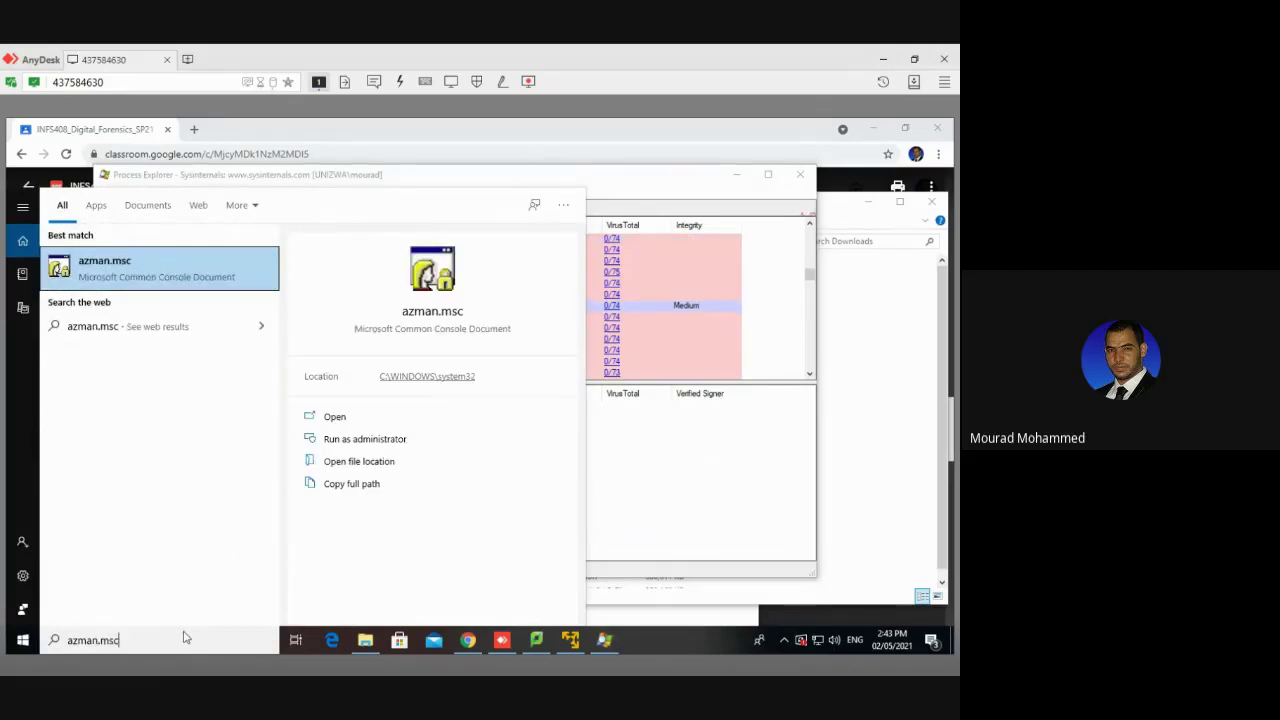
{"action": "key", "text": "Return"}
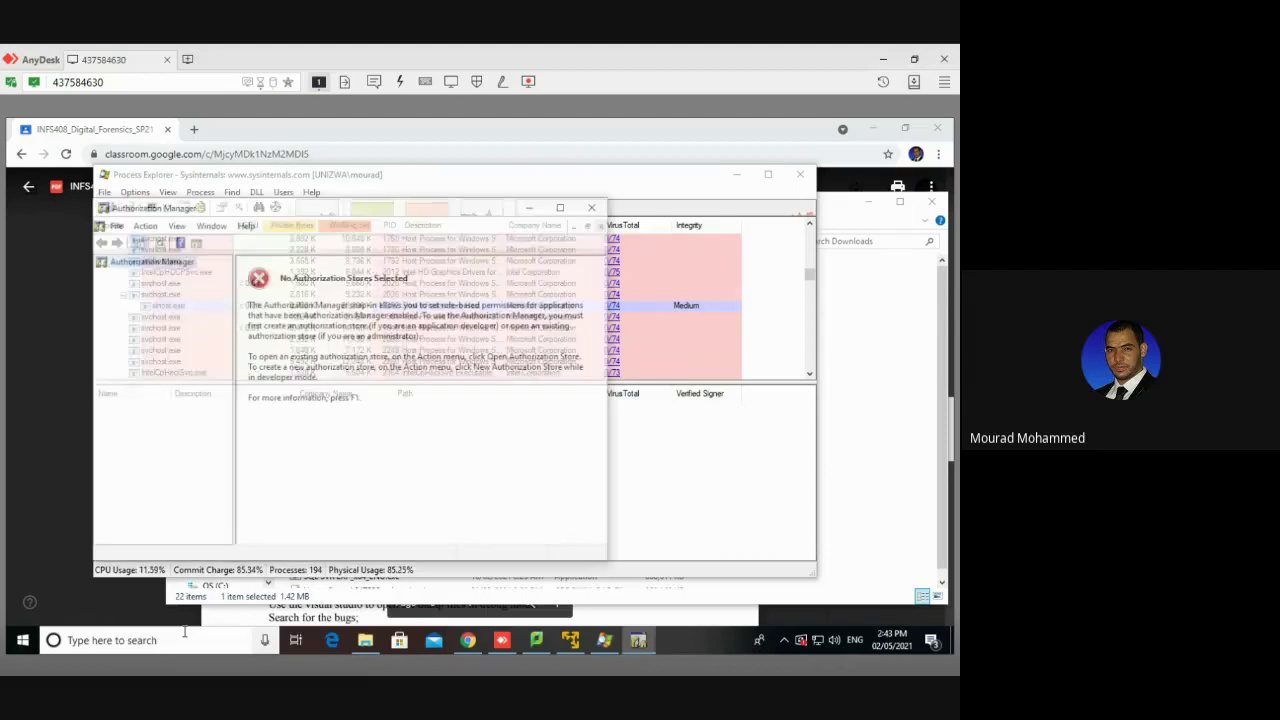
Step: Find the mmc.exe process in Process Explorer, review its Image properties, and close the properties window
{"action": "left_click", "coordinate": [655, 384]}
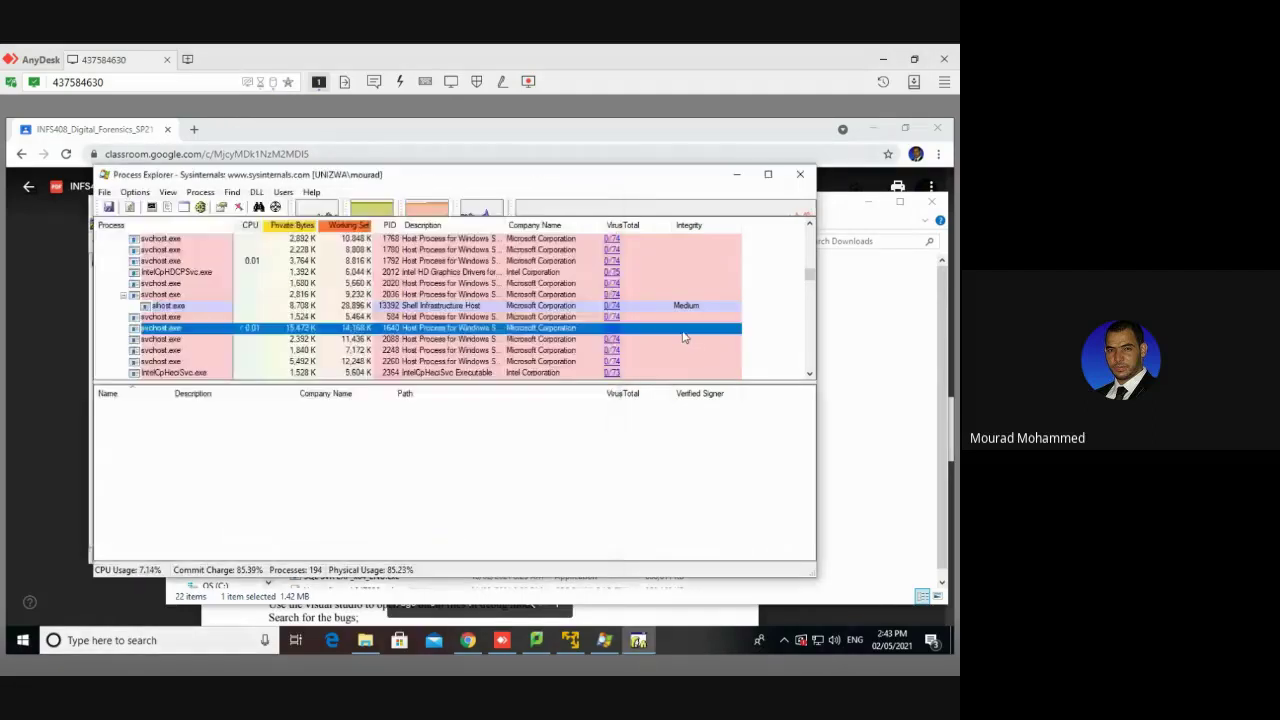
{"action": "key", "text": "m"}
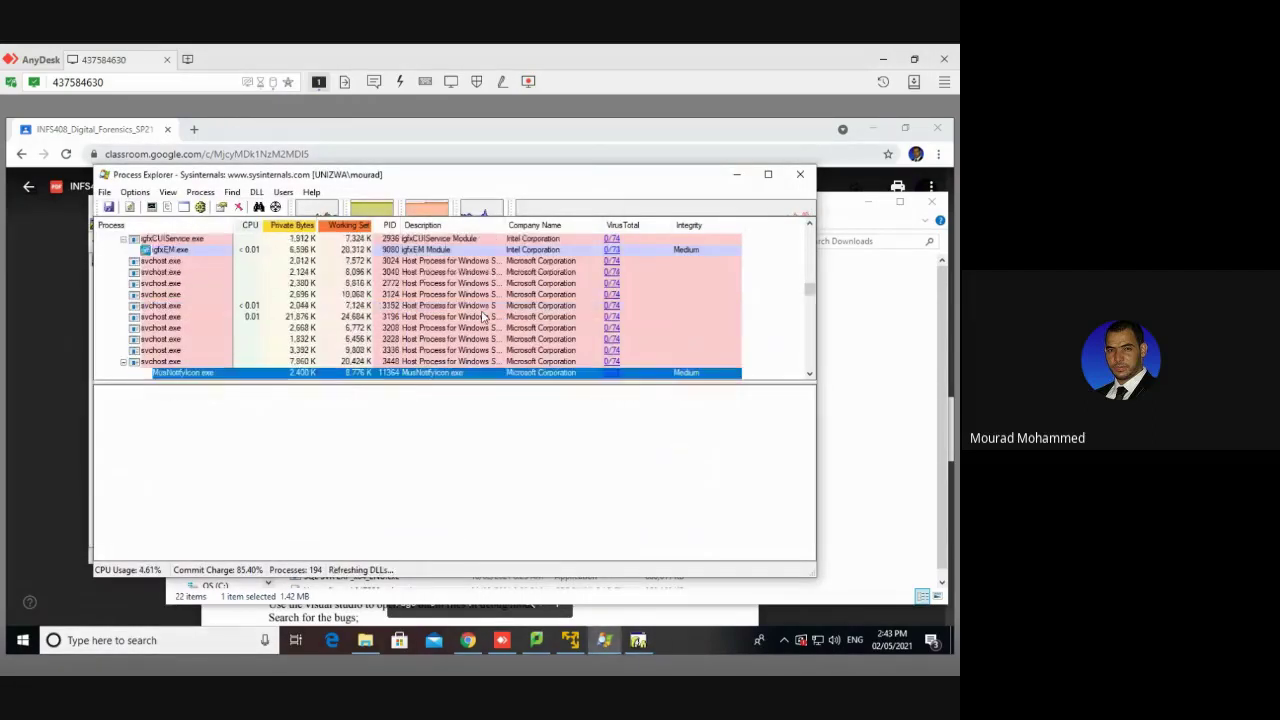
{"action": "key", "text": "m"}
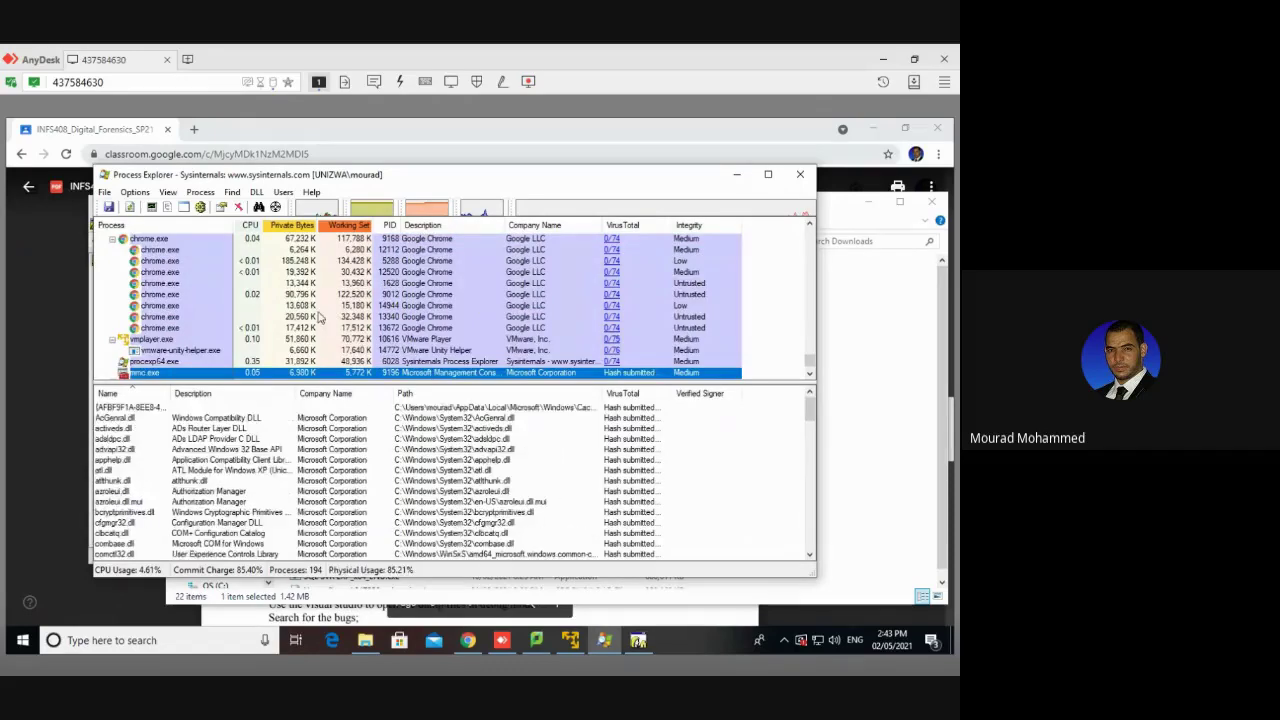
{"action": "scroll", "coordinate": [320, 316], "scroll_direction": "down", "scroll_amount": 1}
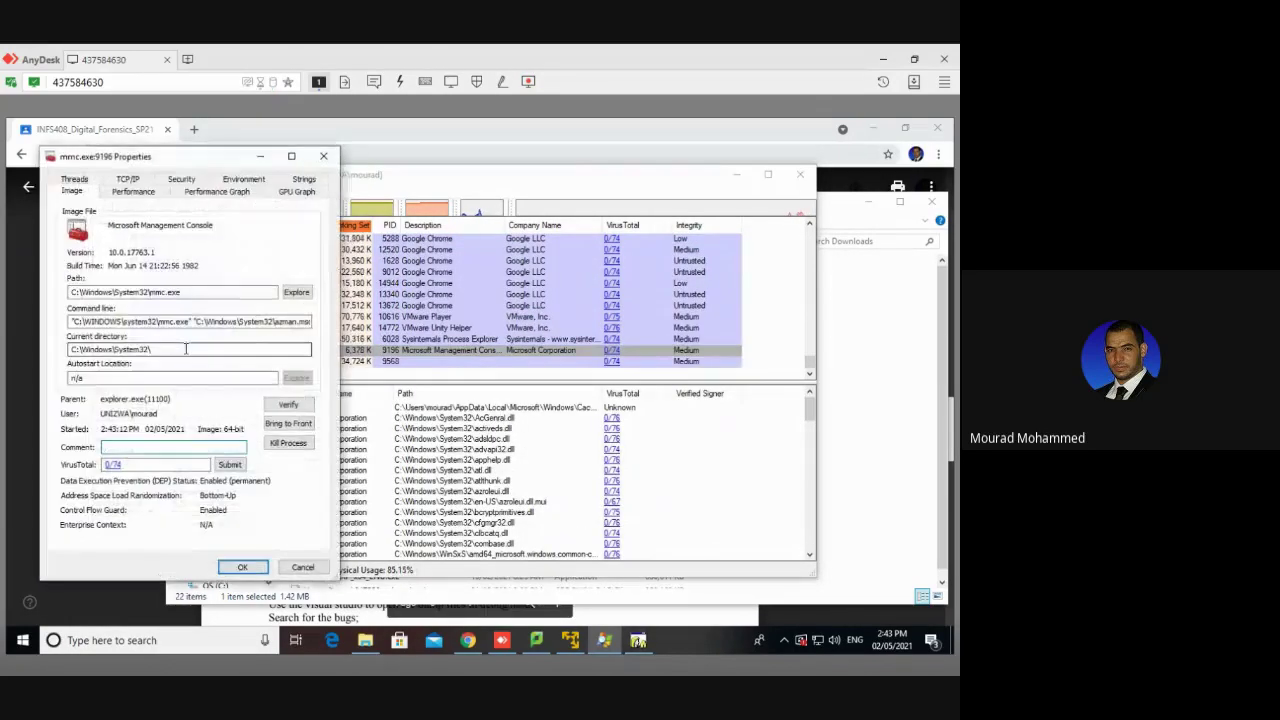
{"action": "left_click", "coordinate": [323, 156]}
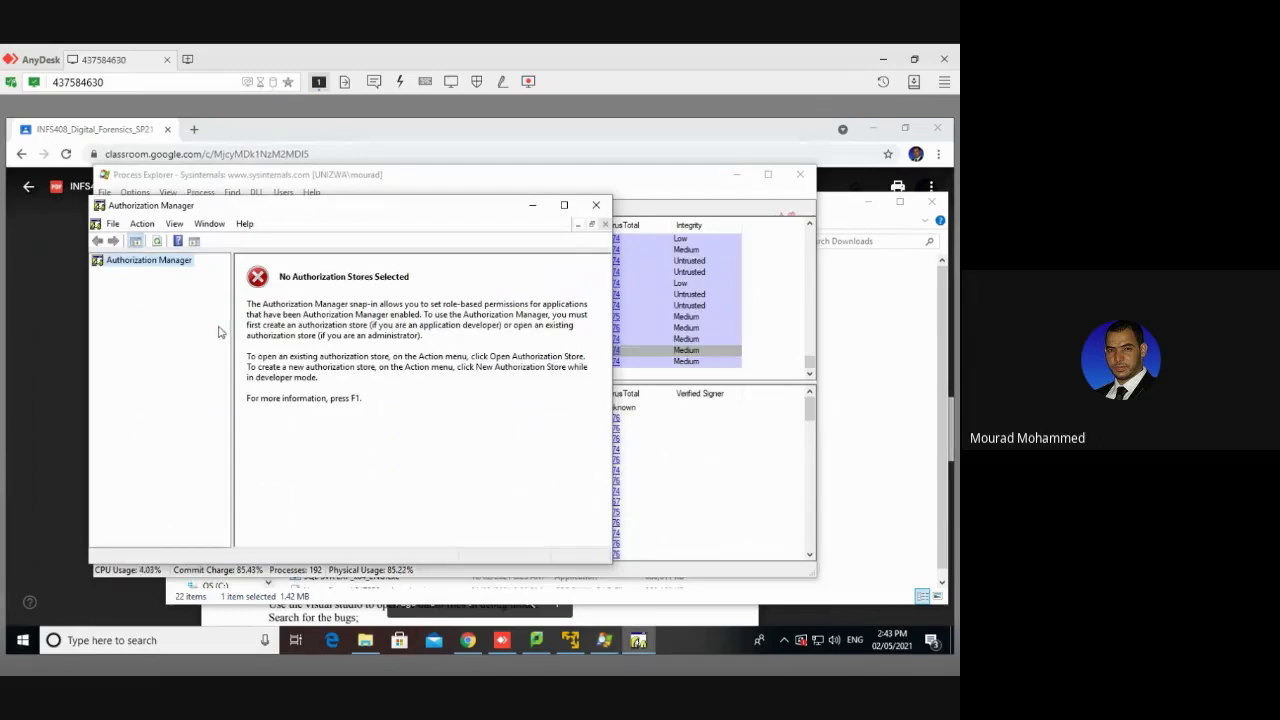
Step: Open the help topics from Authorization Manager, view the help page's source in Notepad, and move the Notepad window fully into view
{"action": "left_click", "coordinate": [243, 225]}
{"action": "left_click", "coordinate": [258, 246]}
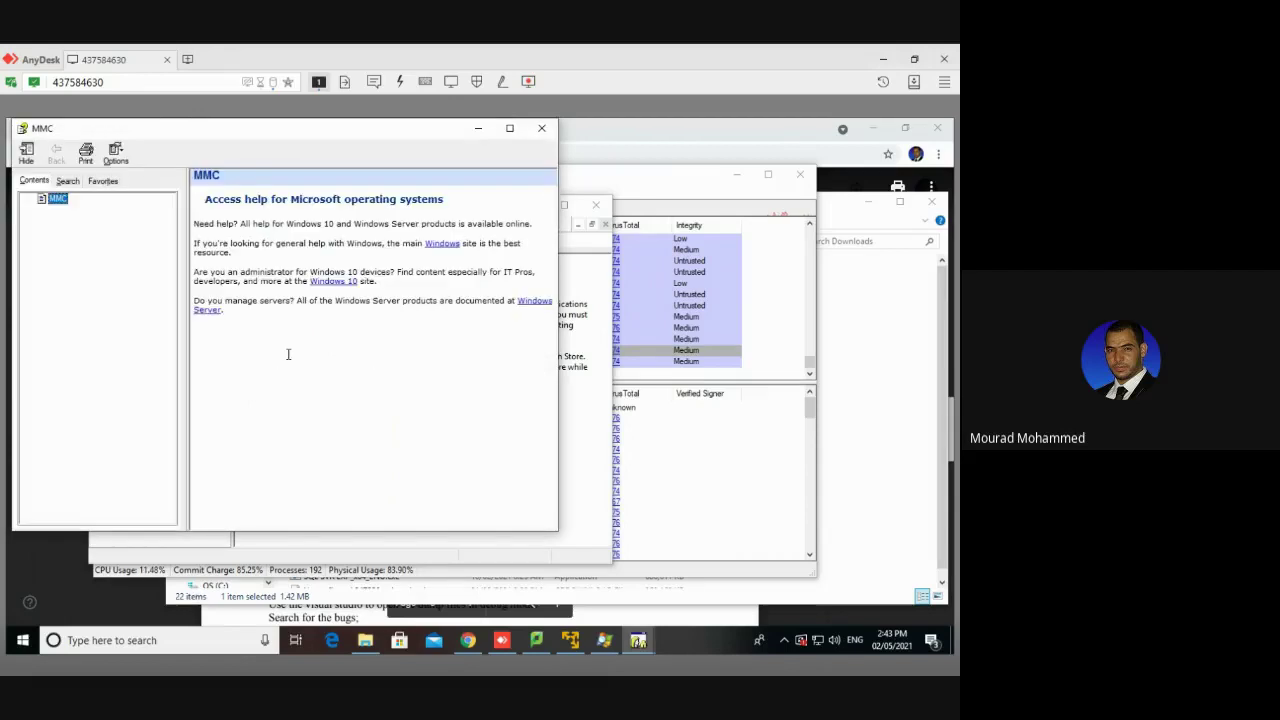
{"action": "right_click", "coordinate": [301, 381]}
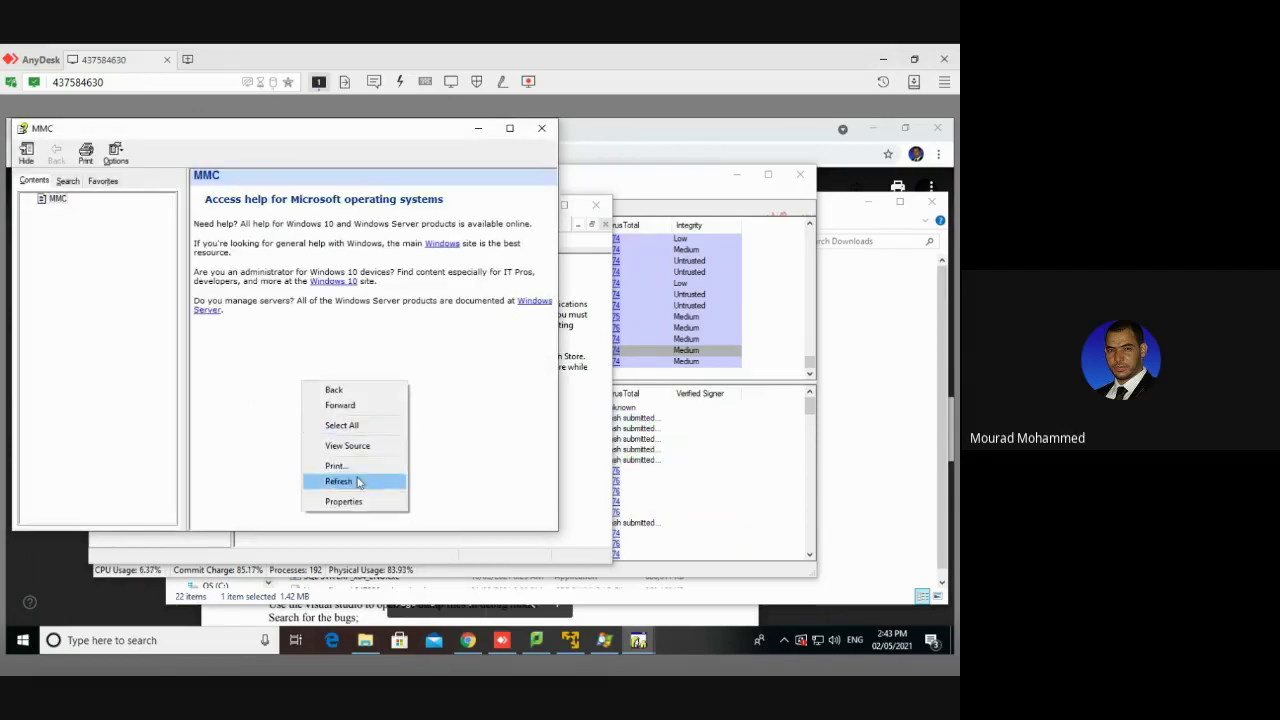
{"action": "left_click", "coordinate": [347, 445]}
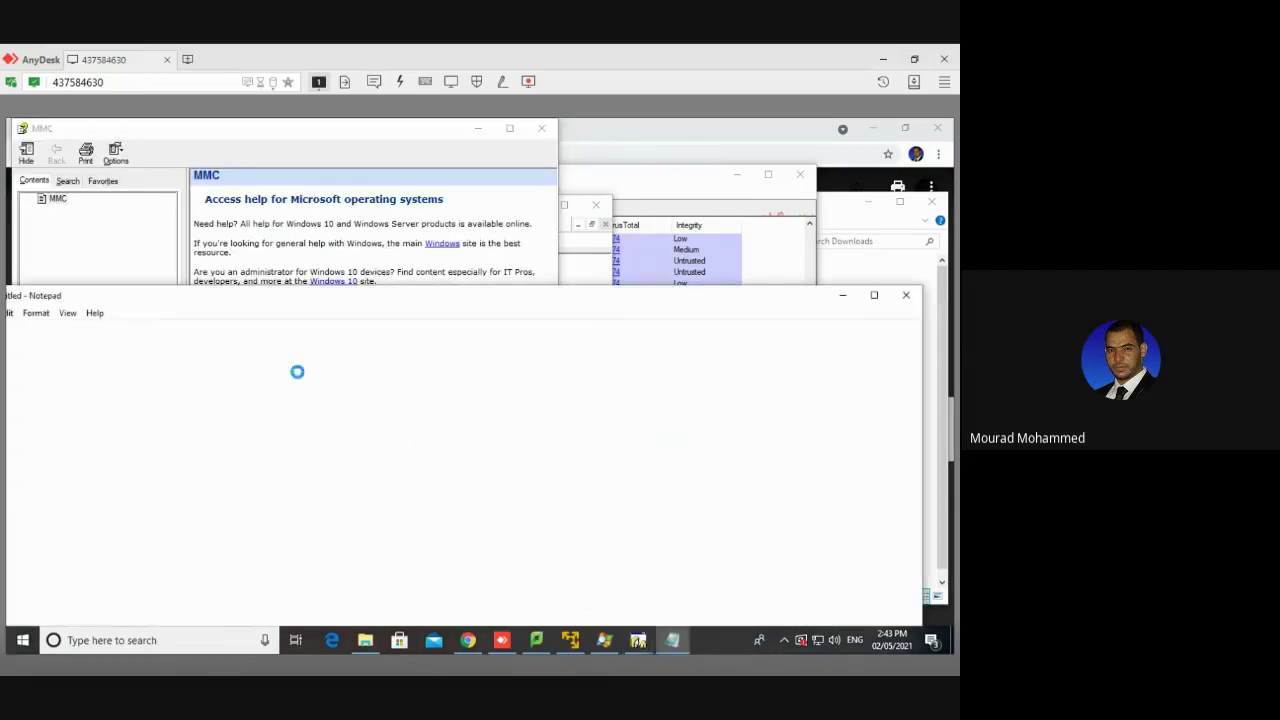
{"action": "left_click_drag", "start_coordinate": [275, 301], "coordinate": [383, 287]}
Step: Open cmd.exe from the System32 folder in Notepad
{"action": "left_click", "coordinate": [132, 306]}
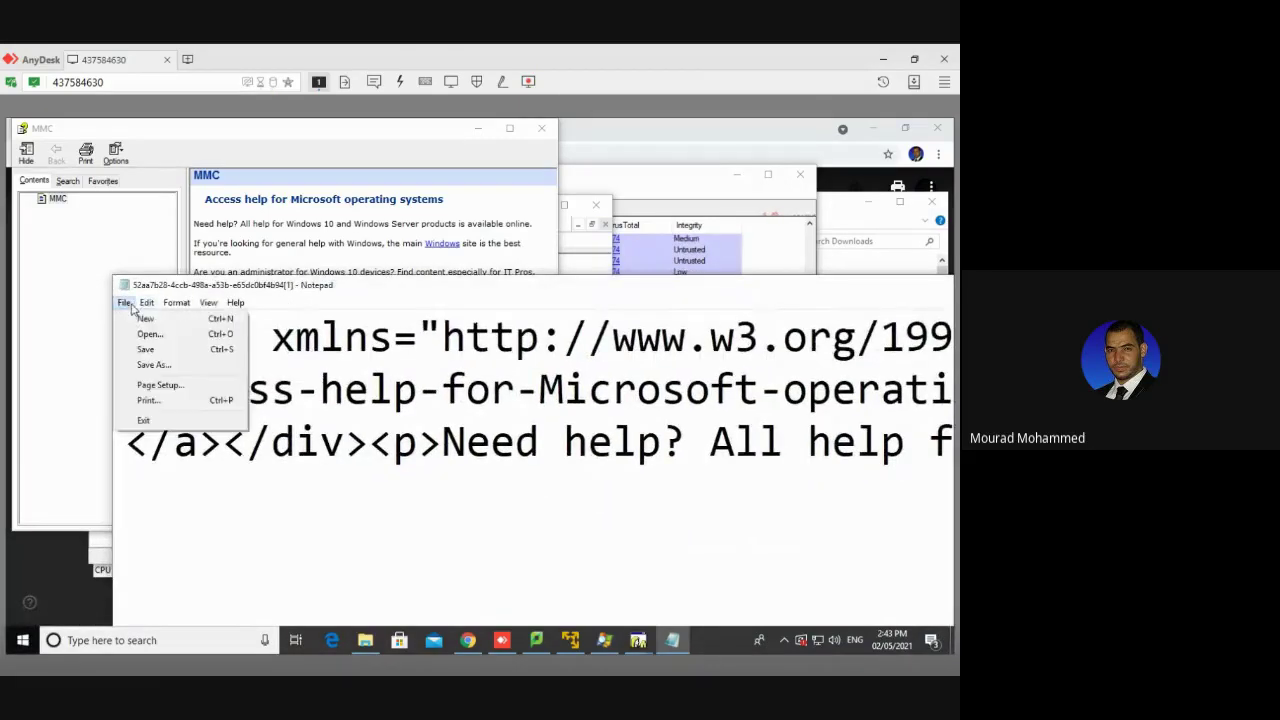
{"action": "left_click", "coordinate": [145, 337]}
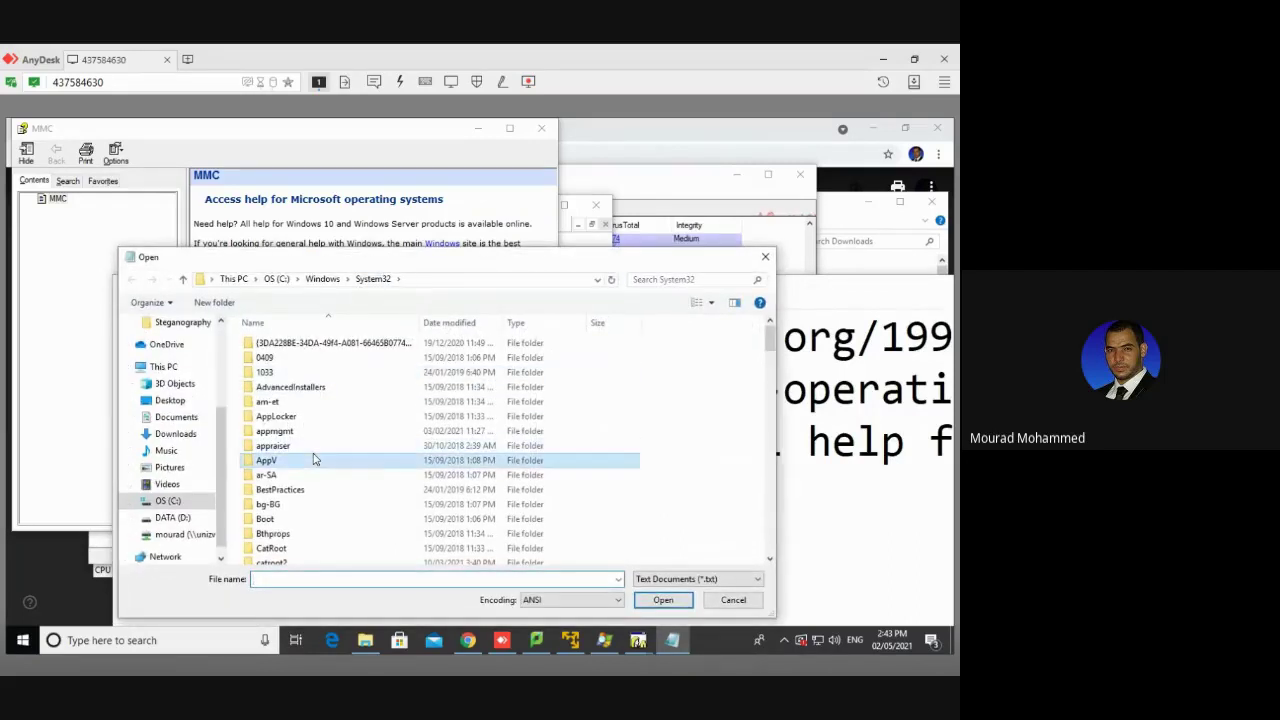
{"action": "scroll", "coordinate": [313, 458], "scroll_direction": "down", "scroll_amount": 5}
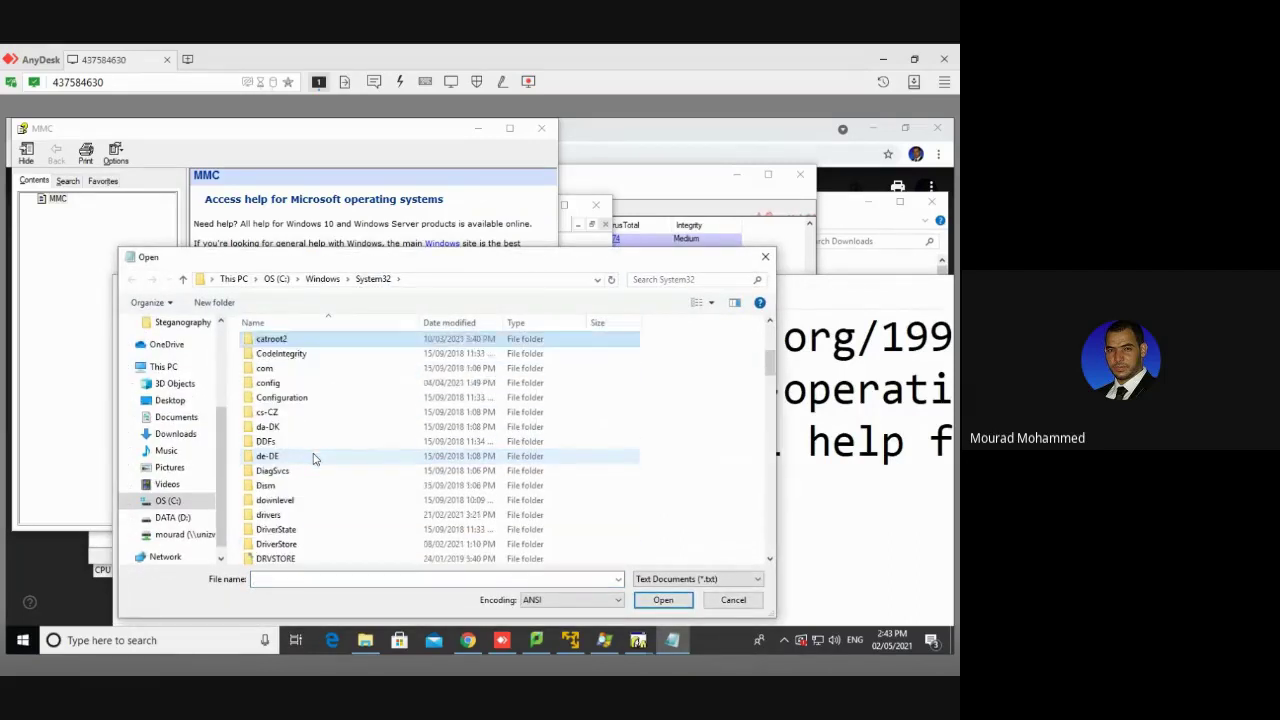
{"action": "left_click", "coordinate": [310, 578]}
{"action": "type", "text": "cmd"}
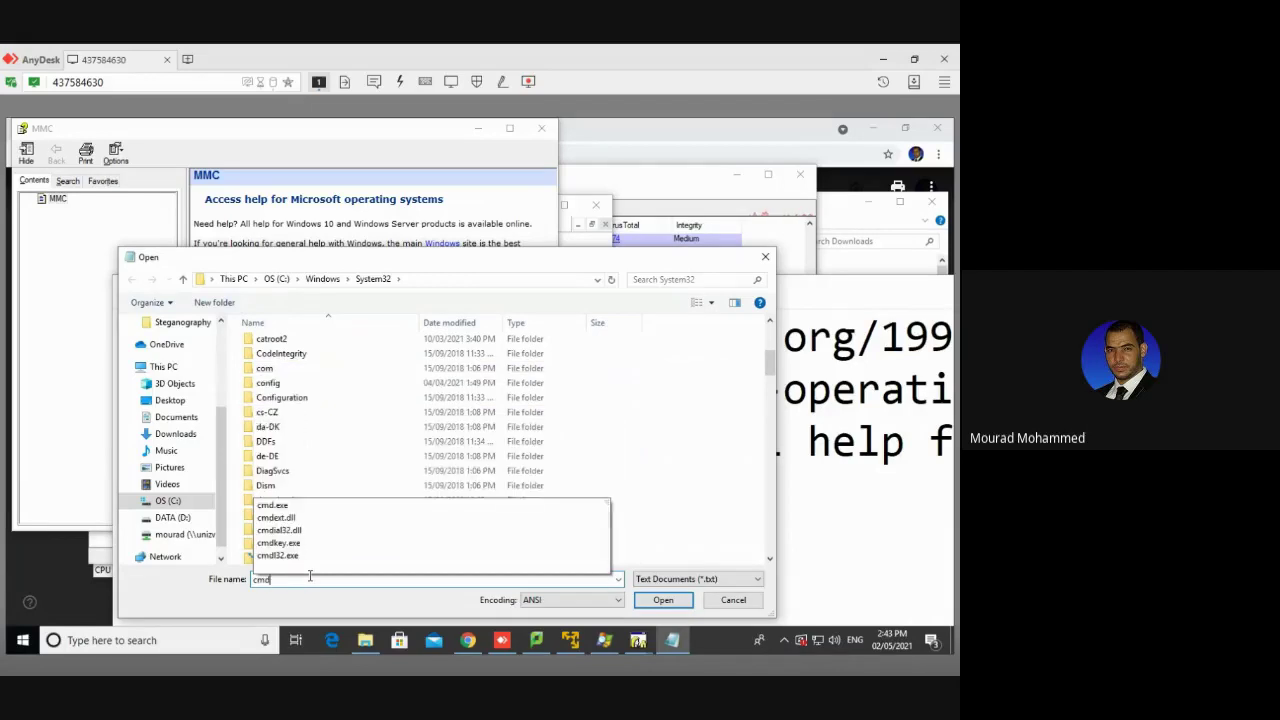
{"action": "left_click", "coordinate": [302, 510]}
{"action": "left_click", "coordinate": [660, 601]}
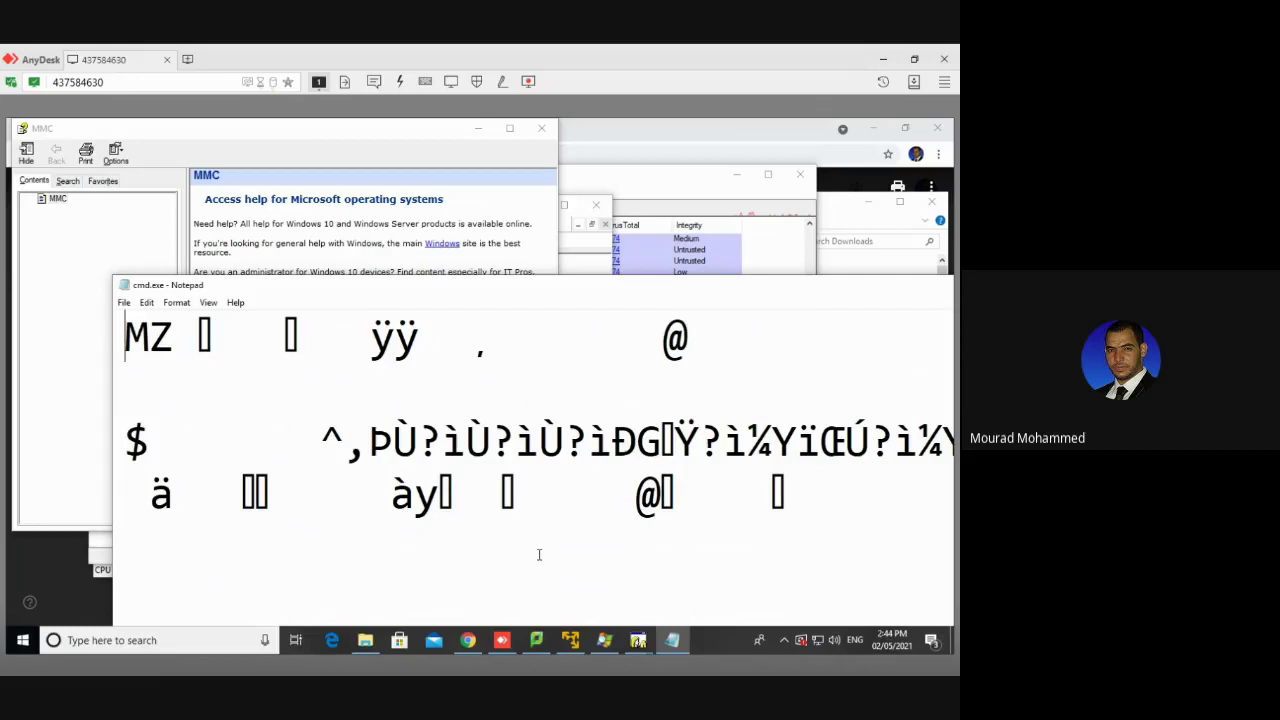
Step: Bring up Notepad's Open dialog on the System32 folder again and show all file types
{"action": "left_click", "coordinate": [124, 302]}
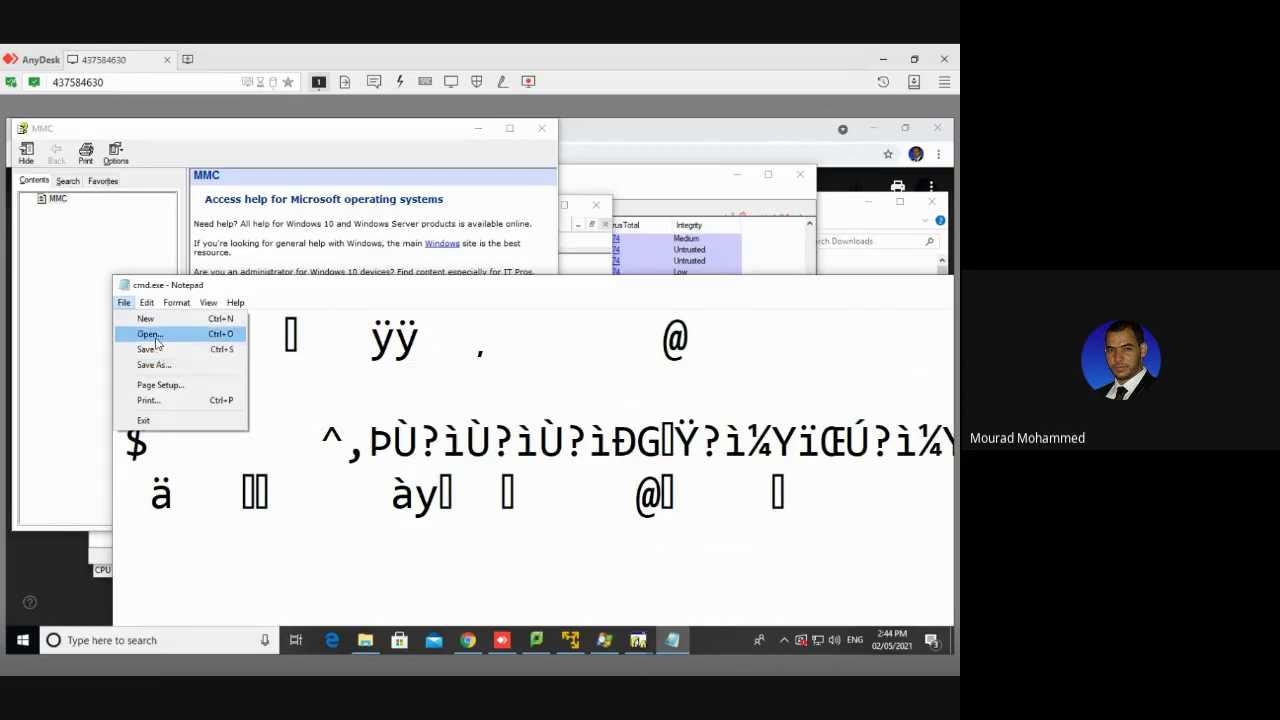
{"action": "left_click", "coordinate": [150, 334]}
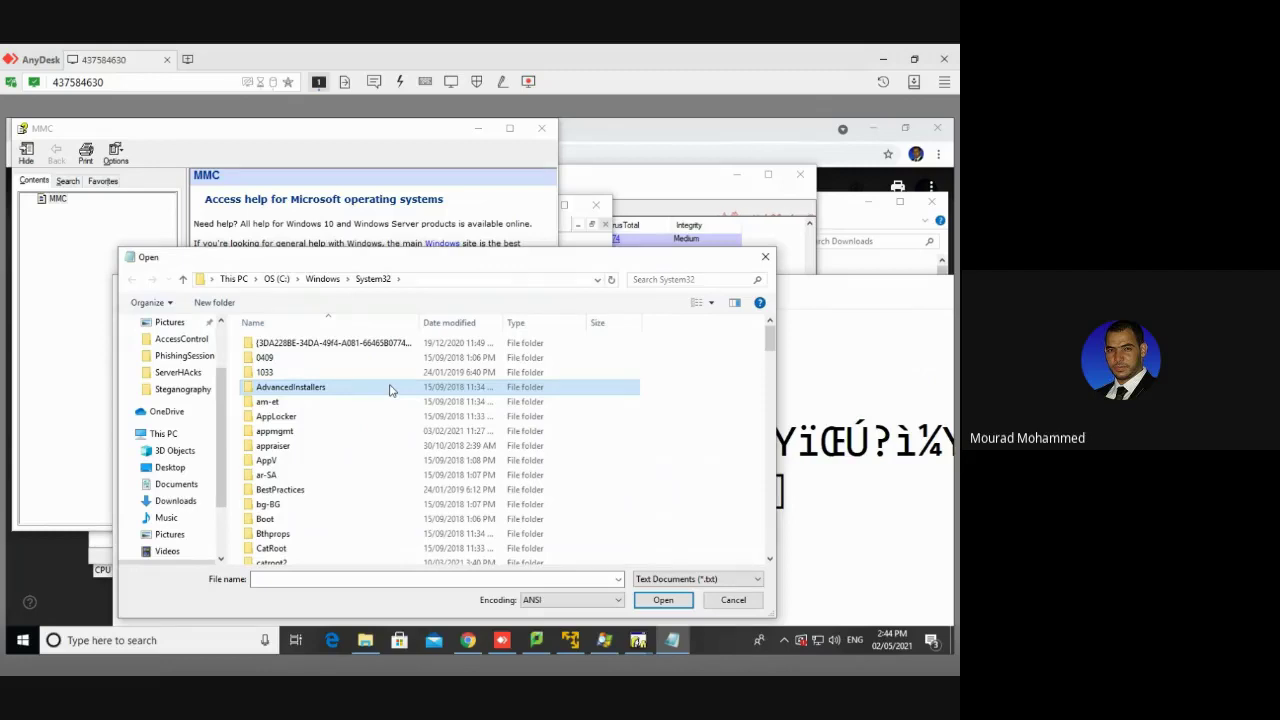
{"action": "key", "text": "c"}
{"action": "key", "text": "c"}
{"action": "key", "text": "c"}
{"action": "key", "text": "c"}
{"action": "key", "text": "c"}
{"action": "key", "text": "c"}
{"action": "key", "text": "c"}
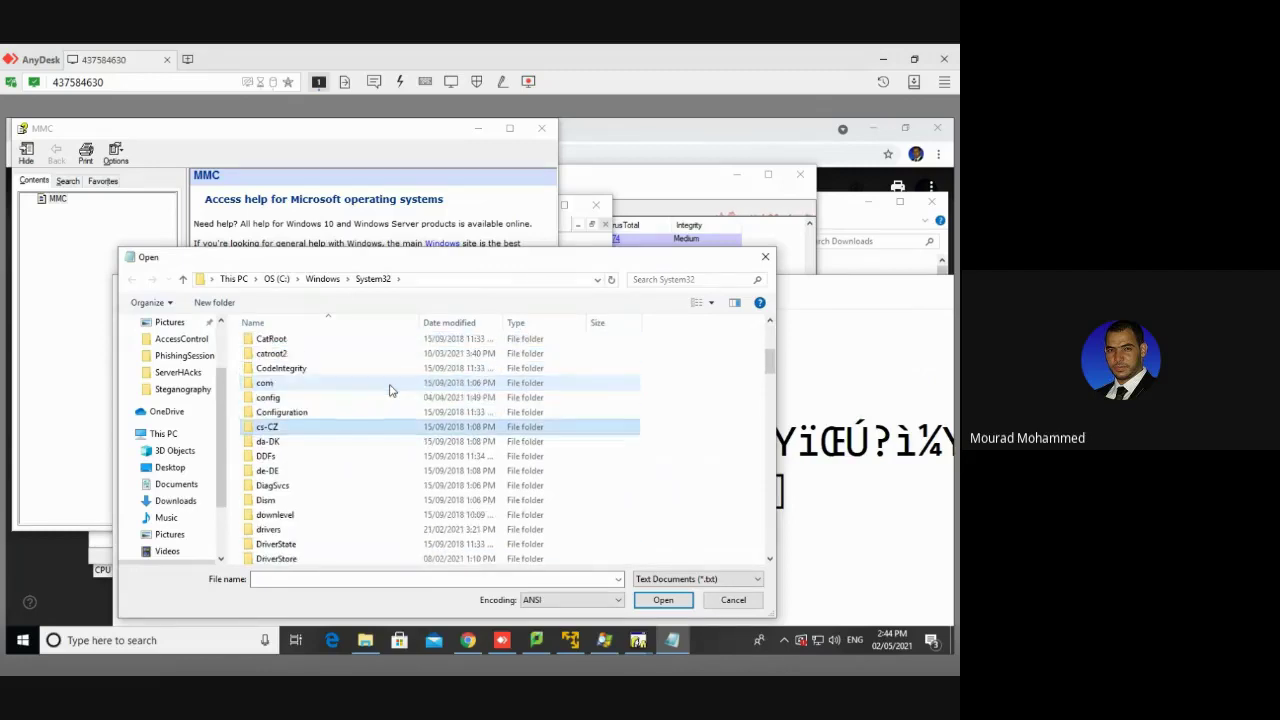
{"action": "key", "text": "c"}
{"action": "key", "text": "c"}
{"action": "key", "text": "c"}
{"action": "key", "text": "c"}
{"action": "key", "text": "c"}
{"action": "key", "text": "c"}
{"action": "key", "text": "c"}
{"action": "key", "text": "c"}
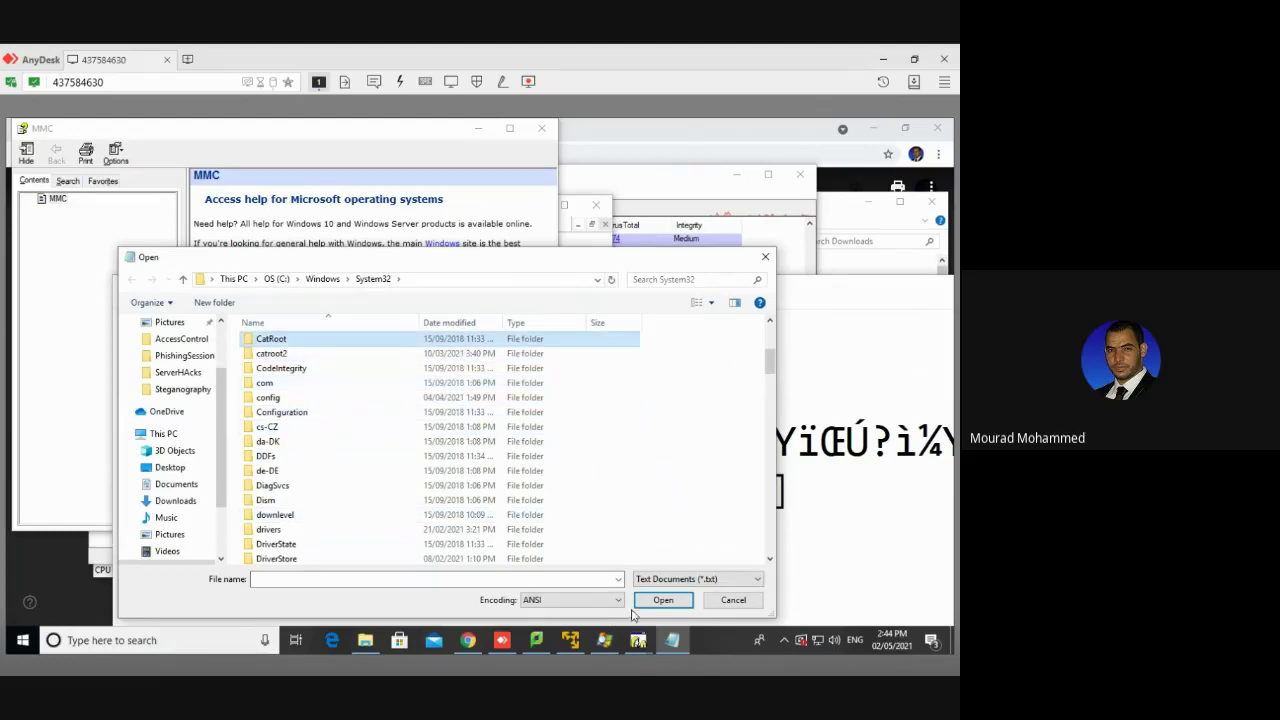
{"action": "left_click", "coordinate": [648, 580]}
{"action": "left_click", "coordinate": [643, 601]}
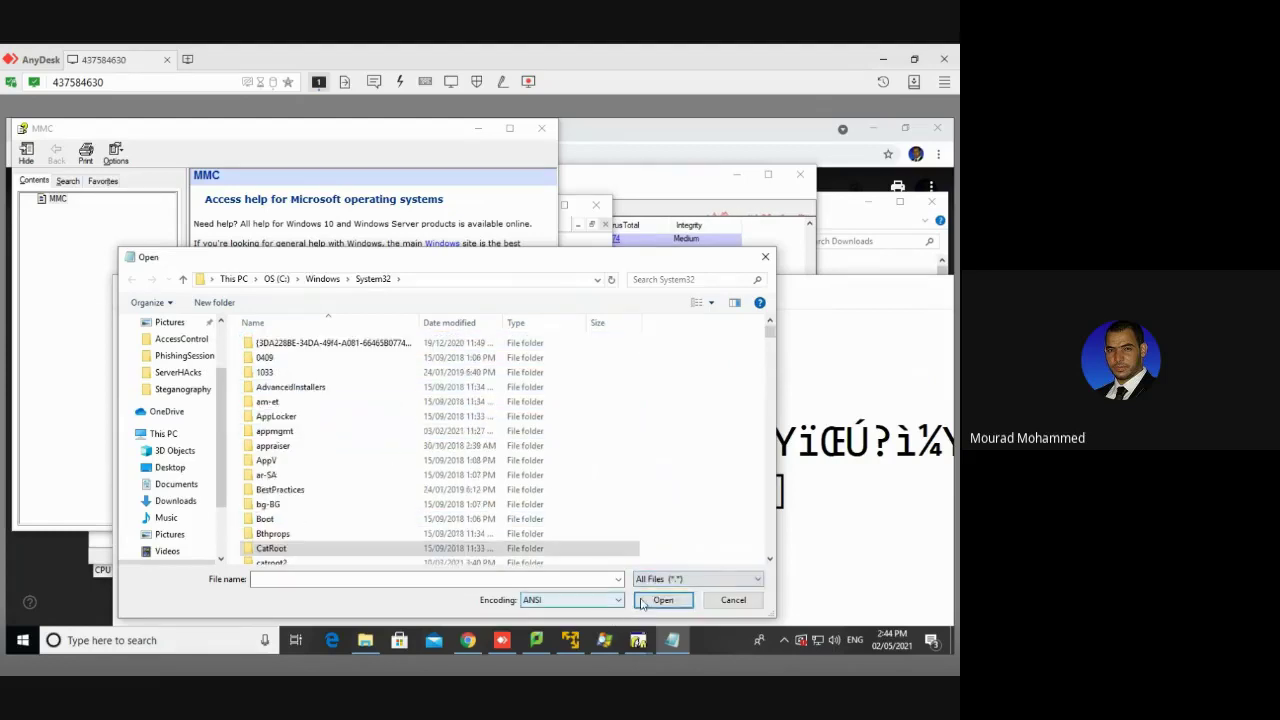
Step: Go through the System32 entries whose names begin with c to locate cmd.exe
{"action": "key", "text": "c"}
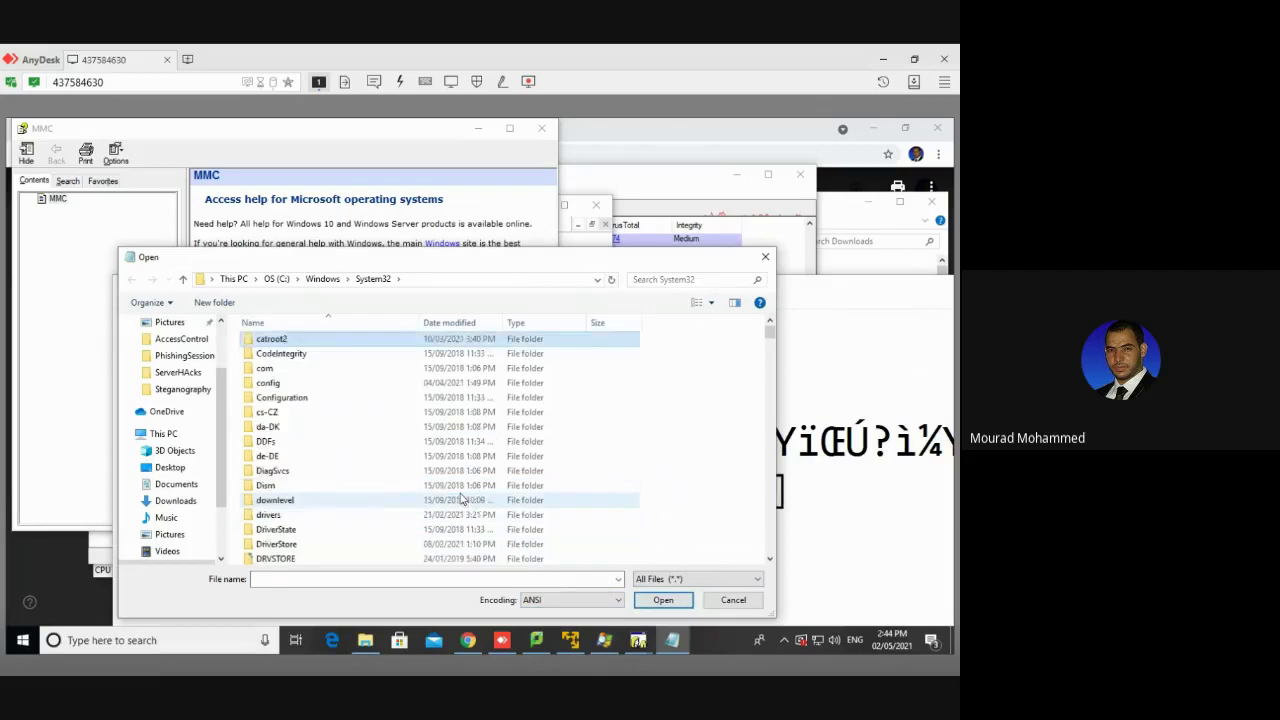
{"action": "key", "text": "c"}
{"action": "key", "text": "c"}
{"action": "key", "text": "c"}
{"action": "key", "text": "c"}
{"action": "key", "text": "c"}
{"action": "key", "text": "c"}
{"action": "key", "text": "c"}
{"action": "key", "text": "c"}
{"action": "key", "text": "c"}
{"action": "key", "text": "c"}
{"action": "key", "text": "c"}
{"action": "key", "text": "c"}
{"action": "key", "text": "c"}
{"action": "key", "text": "c"}
{"action": "key", "text": "c"}
{"action": "key", "text": "c"}
{"action": "key", "text": "c"}
{"action": "key", "text": "c"}
{"action": "key", "text": "c"}
{"action": "key", "text": "c"}
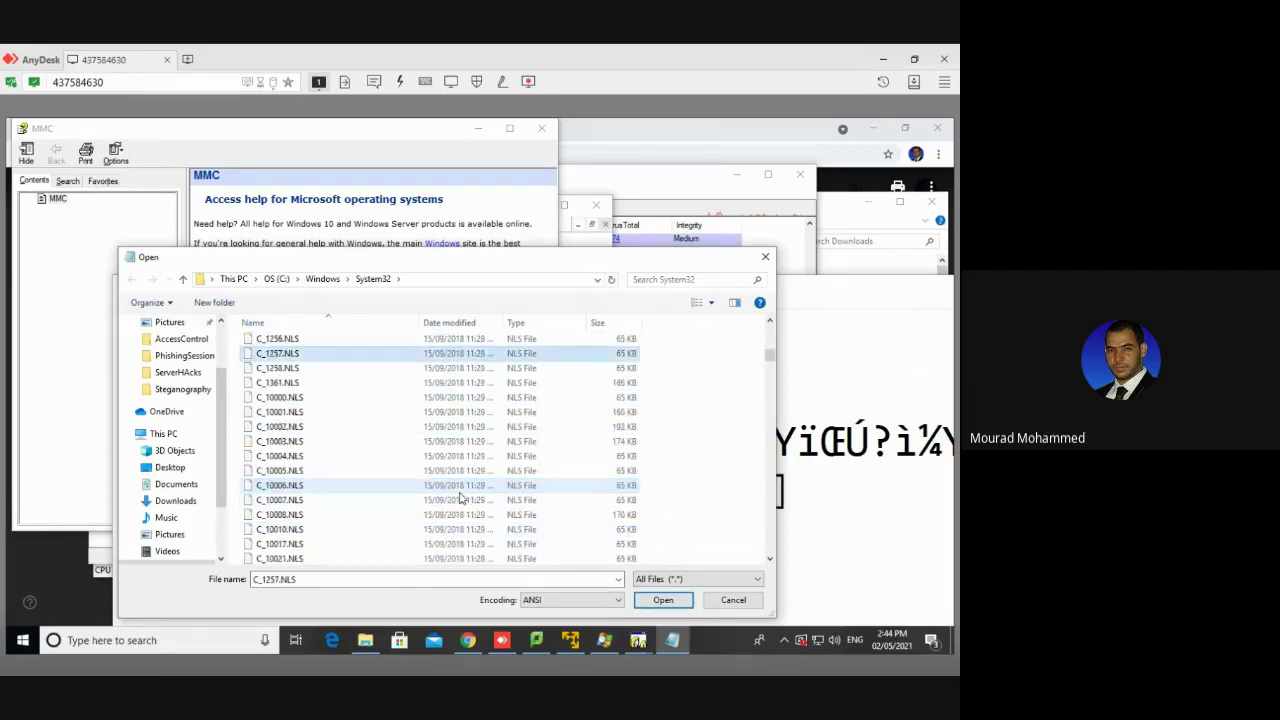
{"action": "key", "text": "c"}
{"action": "key", "text": "c"}
{"action": "key", "text": "c"}
{"action": "key", "text": "c"}
{"action": "key", "text": "c"}
{"action": "key", "text": "c"}
{"action": "key", "text": "c"}
{"action": "key", "text": "c"}
{"action": "key", "text": "c"}
{"action": "key", "text": "c"}
{"action": "key", "text": "c"}
{"action": "key", "text": "c"}
{"action": "key", "text": "c"}
{"action": "key", "text": "c"}
{"action": "key", "text": "c"}
{"action": "key", "text": "c"}
{"action": "key", "text": "c"}
{"action": "key", "text": "c"}
{"action": "key", "text": "c"}
{"action": "key", "text": "c"}
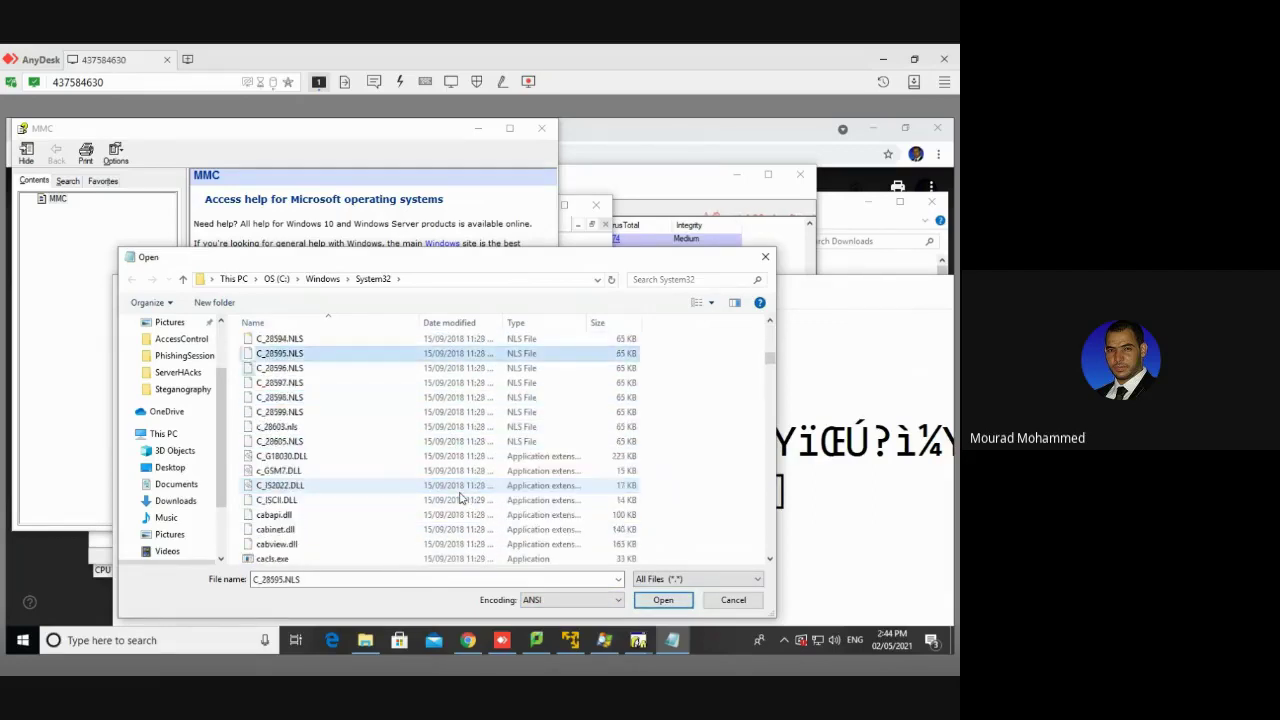
{"action": "key", "text": "c"}
{"action": "key", "text": "c"}
{"action": "key", "text": "c"}
{"action": "key", "text": "c"}
{"action": "key", "text": "c"}
{"action": "key", "text": "c"}
{"action": "key", "text": "c"}
{"action": "key", "text": "c"}
{"action": "key", "text": "c"}
{"action": "key", "text": "c"}
{"action": "key", "text": "c"}
{"action": "key", "text": "c"}
{"action": "key", "text": "c"}
{"action": "key", "text": "c"}
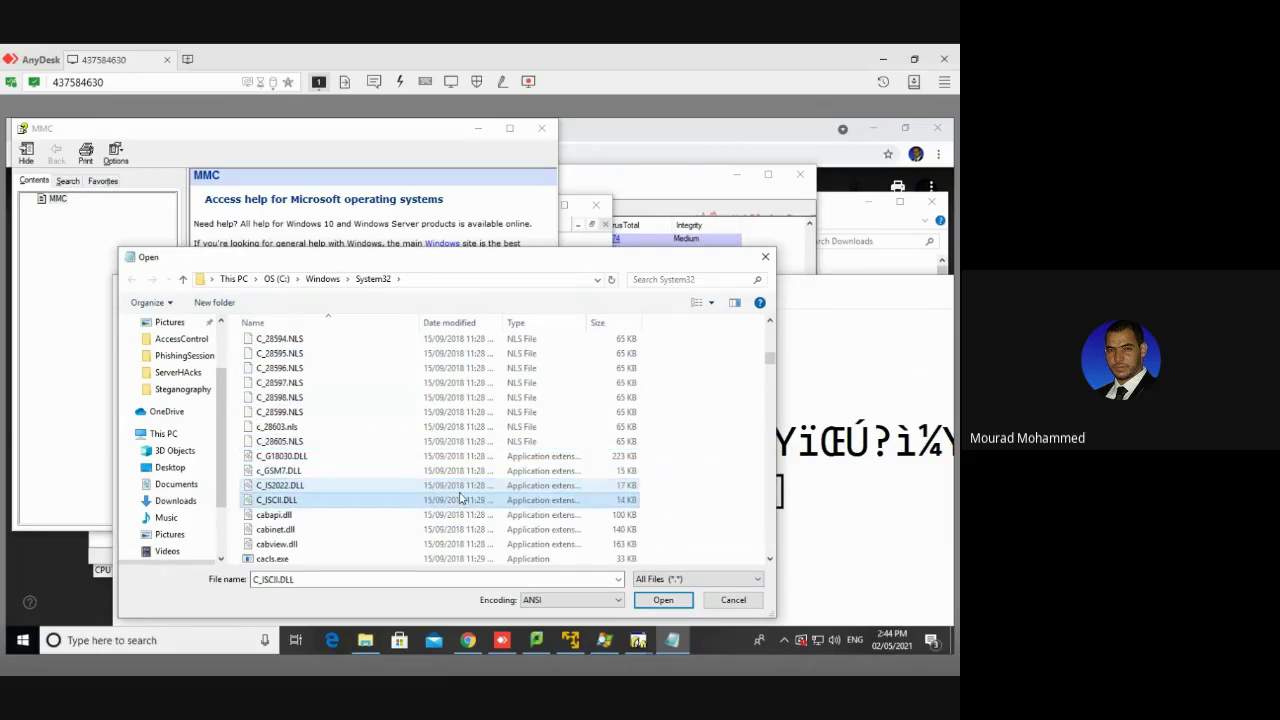
{"action": "key", "text": "c"}
{"action": "key", "text": "c"}
{"action": "key", "text": "c"}
{"action": "key", "text": "c"}
{"action": "key", "text": "c"}
{"action": "key", "text": "c"}
{"action": "key", "text": "c"}
{"action": "key", "text": "c"}
{"action": "key", "text": "c"}
{"action": "key", "text": "c"}
{"action": "key", "text": "c"}
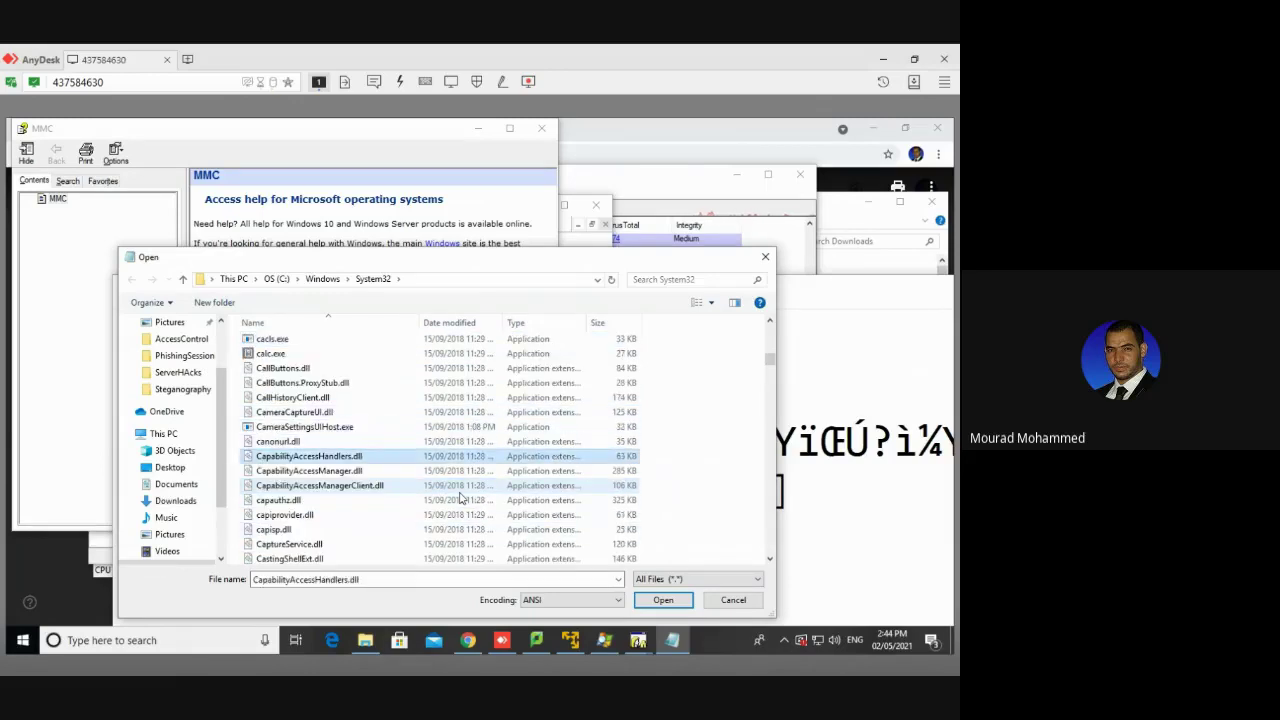
{"action": "key", "text": "c"}
{"action": "key", "text": "c"}
{"action": "key", "text": "c"}
{"action": "key", "text": "c"}
{"action": "key", "text": "c"}
{"action": "key", "text": "c"}
{"action": "key", "text": "c"}
{"action": "key", "text": "c"}
{"action": "key", "text": "c"}
{"action": "key", "text": "c"}
{"action": "key", "text": "c"}
{"action": "key", "text": "c"}
{"action": "key", "text": "c"}
{"action": "key", "text": "c"}
{"action": "key", "text": "c"}
{"action": "key", "text": "c"}
{"action": "key", "text": "c"}
{"action": "key", "text": "c"}
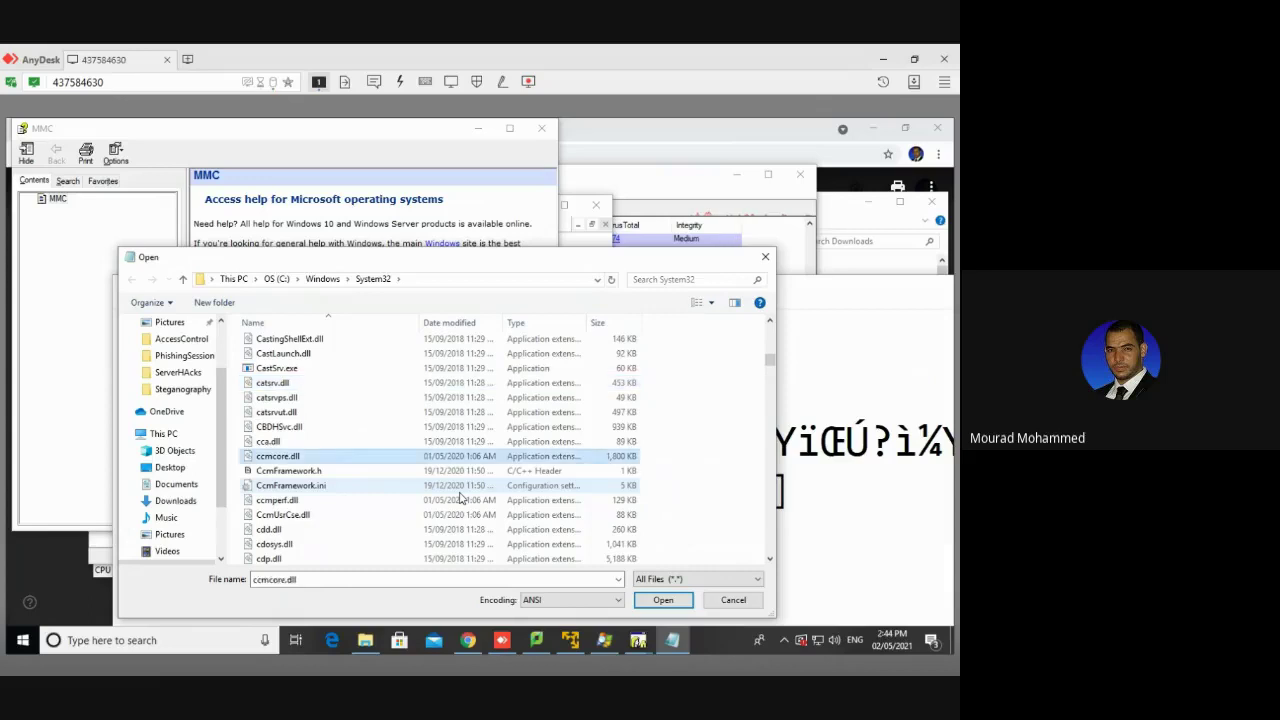
{"action": "key", "text": "c"}
{"action": "key", "text": "c"}
{"action": "key", "text": "c"}
{"action": "key", "text": "c"}
{"action": "key", "text": "c"}
{"action": "key", "text": "c"}
{"action": "key", "text": "c"}
{"action": "key", "text": "c"}
{"action": "key", "text": "c"}
{"action": "key", "text": "c"}
{"action": "key", "text": "c"}
{"action": "key", "text": "c"}
{"action": "key", "text": "c"}
{"action": "key", "text": "c"}
{"action": "key", "text": "c"}
{"action": "key", "text": "c"}
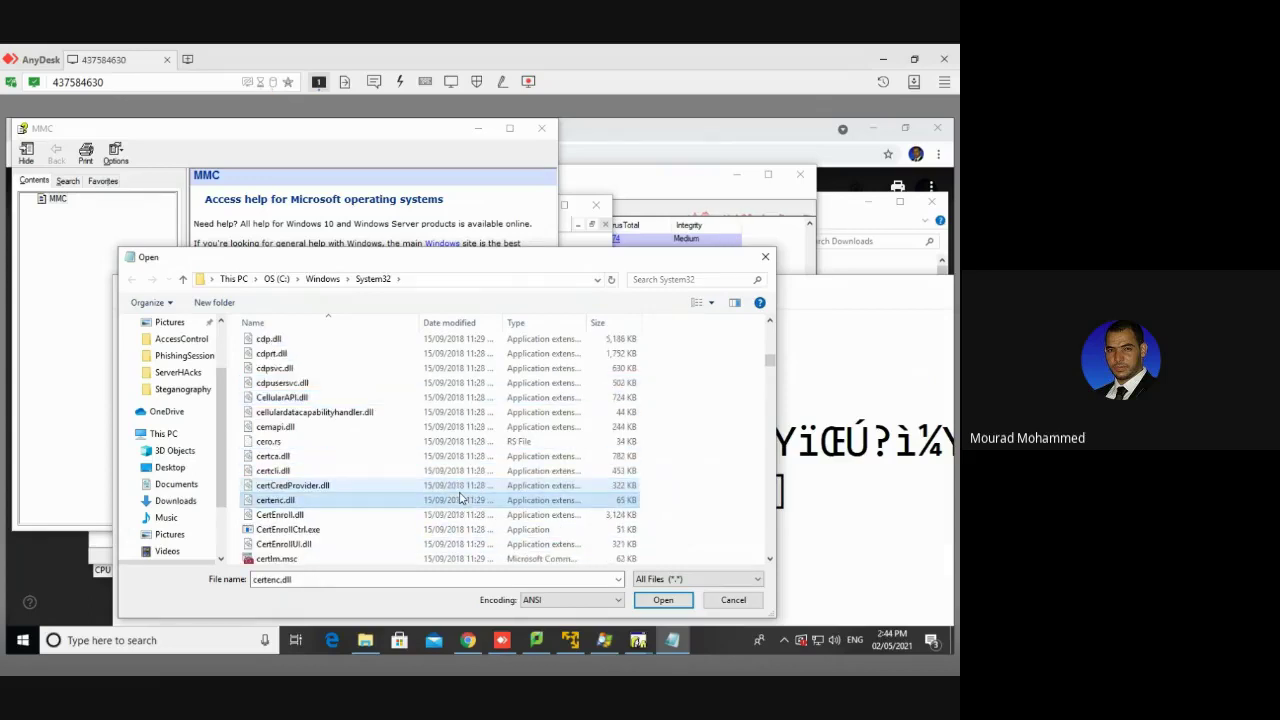
{"action": "key", "text": "c"}
{"action": "key", "text": "c"}
{"action": "key", "text": "c"}
{"action": "key", "text": "c"}
{"action": "key", "text": "c"}
{"action": "key", "text": "c"}
{"action": "key", "text": "c"}
{"action": "key", "text": "c"}
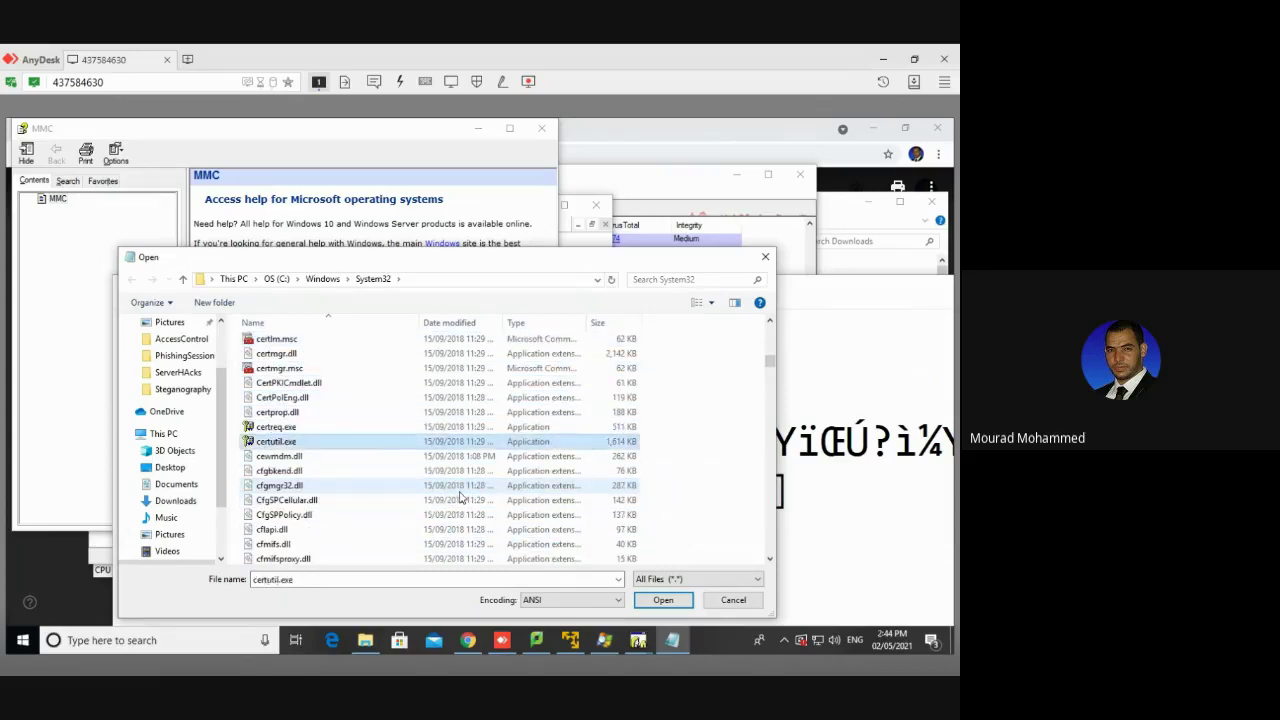
{"action": "key", "text": "c"}
{"action": "key", "text": "c"}
{"action": "key", "text": "c"}
{"action": "key", "text": "c"}
{"action": "key", "text": "c"}
{"action": "key", "text": "c"}
{"action": "key", "text": "c"}
{"action": "key", "text": "c"}
{"action": "key", "text": "c"}
{"action": "key", "text": "c"}
{"action": "key", "text": "c"}
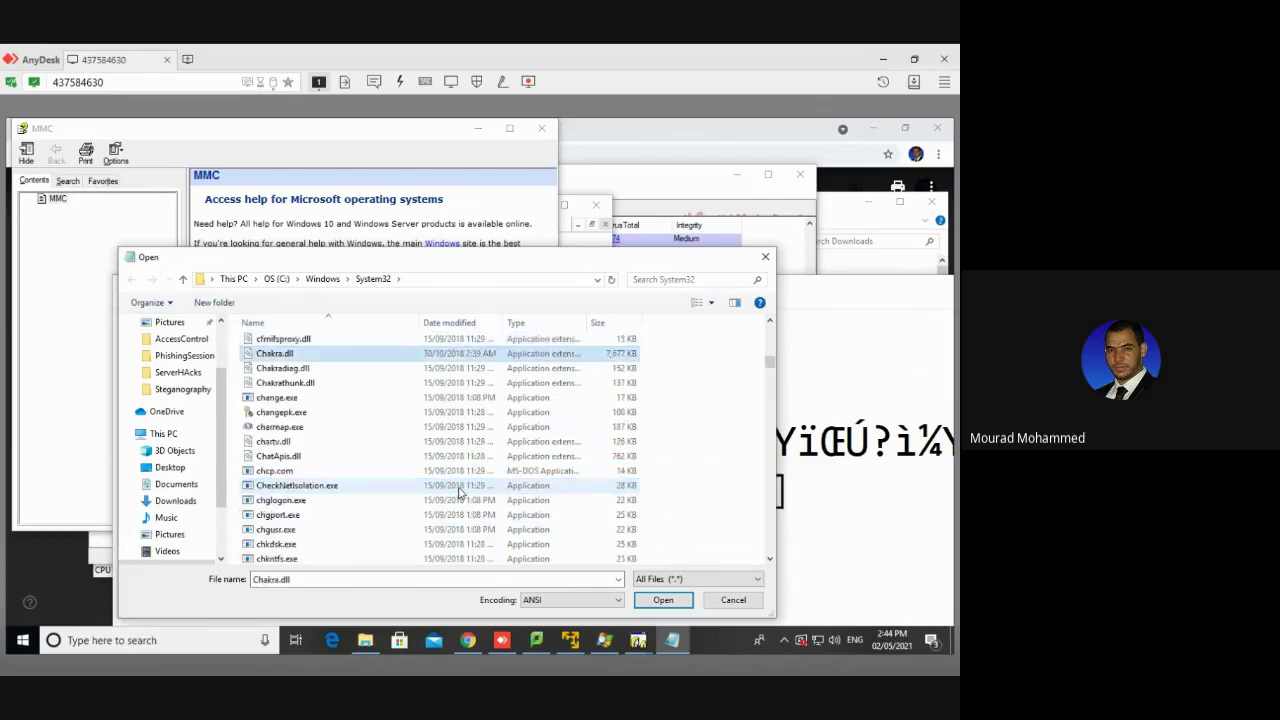
{"action": "key", "text": "c"}
{"action": "key", "text": "c"}
{"action": "key", "text": "c"}
{"action": "key", "text": "c"}
{"action": "key", "text": "c"}
{"action": "key", "text": "c"}
{"action": "key", "text": "c"}
{"action": "key", "text": "c"}
{"action": "key", "text": "c"}
{"action": "key", "text": "c"}
{"action": "key", "text": "c"}
{"action": "key", "text": "c"}
{"action": "key", "text": "c"}
{"action": "key", "text": "c"}
{"action": "key", "text": "c"}
{"action": "key", "text": "c"}
{"action": "key", "text": "c"}
{"action": "key", "text": "c"}
{"action": "key", "text": "c"}
{"action": "key", "text": "c"}
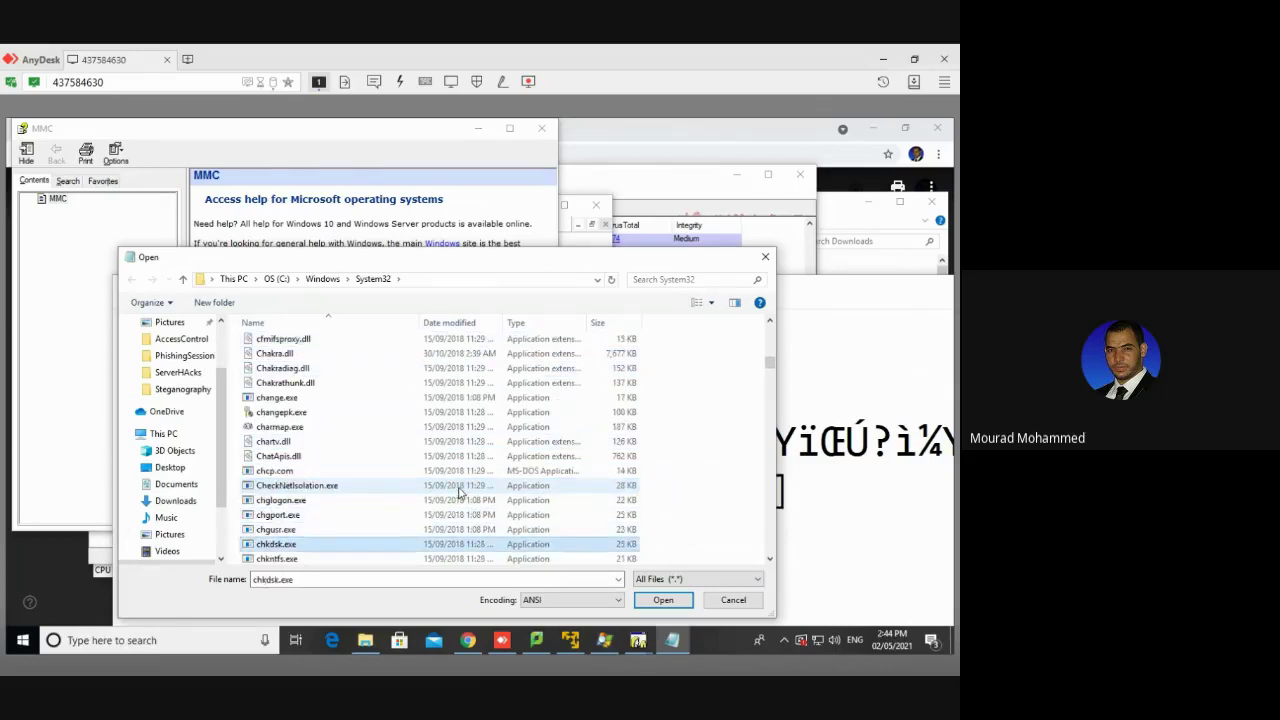
Step: Continue through the System32 entries that begin with c as far as cmd.exe and open it in Notepad
{"action": "key", "text": "c"}
{"action": "key", "text": "c"}
{"action": "key", "text": "c"}
{"action": "key", "text": "c"}
{"action": "key", "text": "c"}
{"action": "key", "text": "c"}
{"action": "key", "text": "c"}
{"action": "key", "text": "c"}
{"action": "key", "text": "c"}
{"action": "key", "text": "c"}
{"action": "key", "text": "c"}
{"action": "key", "text": "c"}
{"action": "key", "text": "c"}
{"action": "key", "text": "c"}
{"action": "key", "text": "c"}
{"action": "key", "text": "c"}
{"action": "key", "text": "c"}
{"action": "key", "text": "c"}
{"action": "key", "text": "c"}
{"action": "key", "text": "c"}
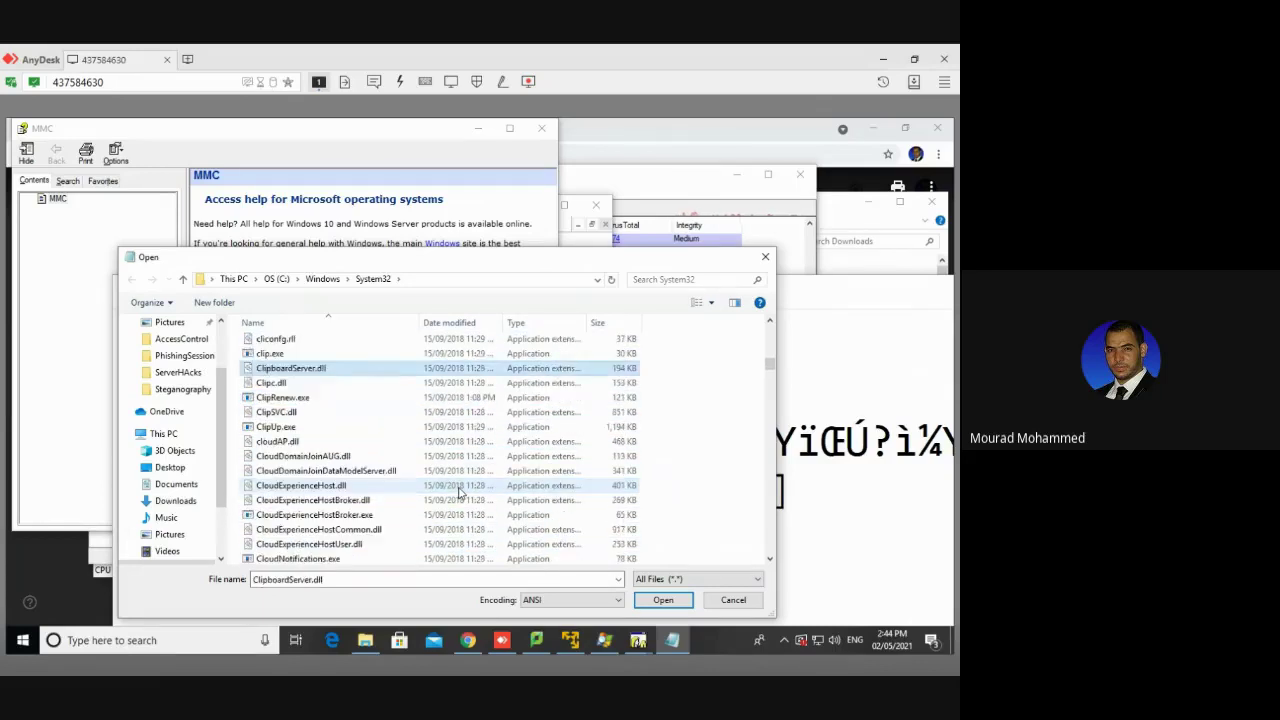
{"action": "key", "text": "c"}
{"action": "key", "text": "c"}
{"action": "key", "text": "c"}
{"action": "key", "text": "c"}
{"action": "key", "text": "c"}
{"action": "key", "text": "c"}
{"action": "key", "text": "c"}
{"action": "key", "text": "c"}
{"action": "key", "text": "c"}
{"action": "key", "text": "c"}
{"action": "key", "text": "c"}
{"action": "key", "text": "c"}
{"action": "key", "text": "c"}
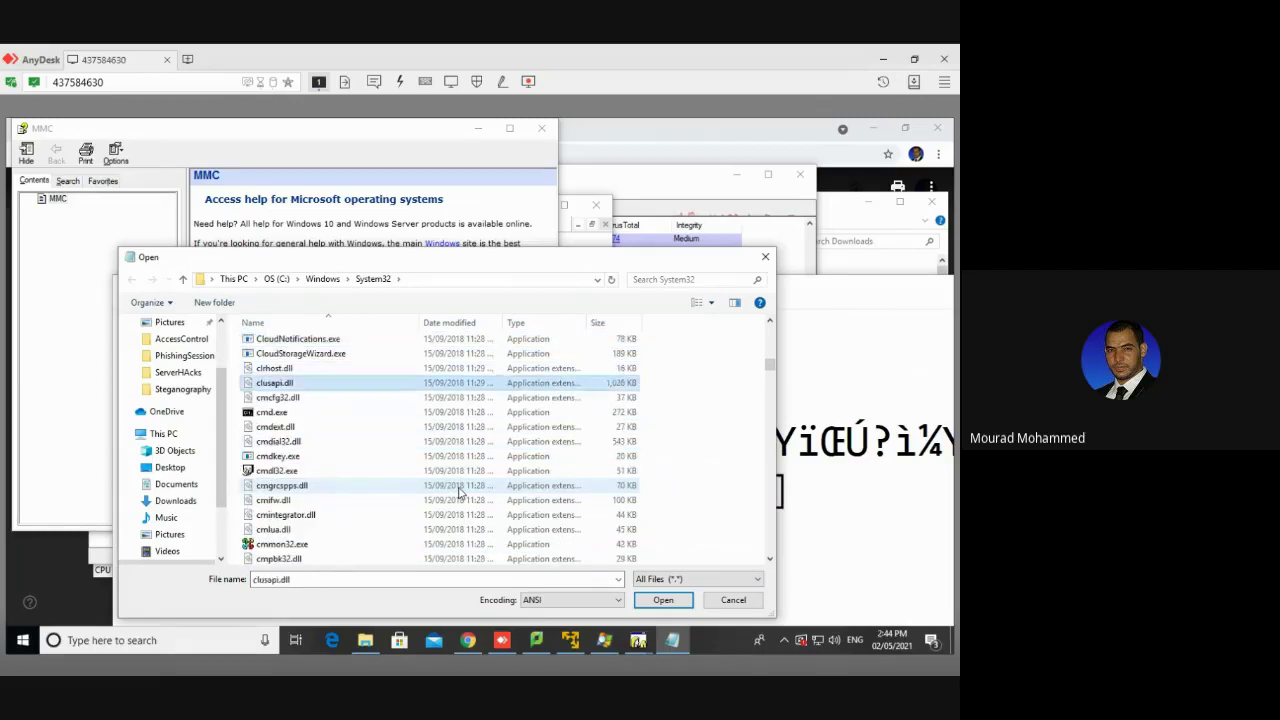
{"action": "key", "text": "Return"}
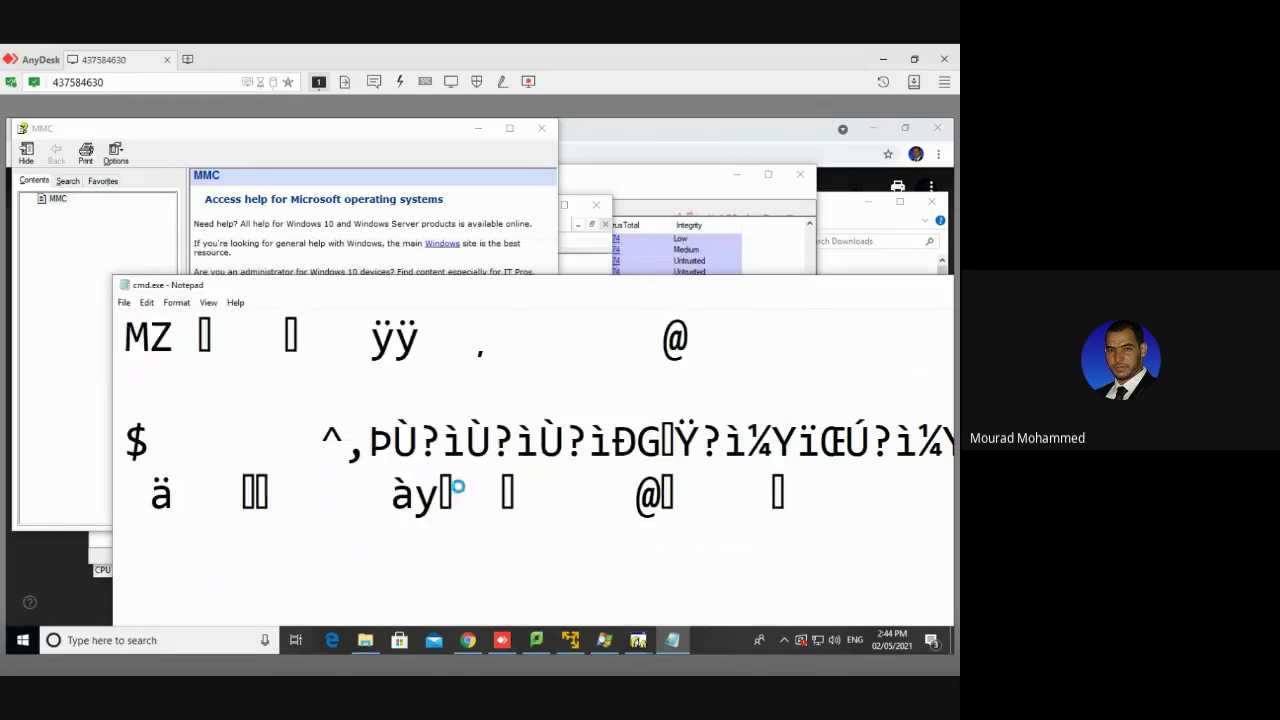
Step: Bring up Notepad's Open dialog again, look through the System32 folders, and show all file types
{"action": "left_click", "coordinate": [125, 304]}
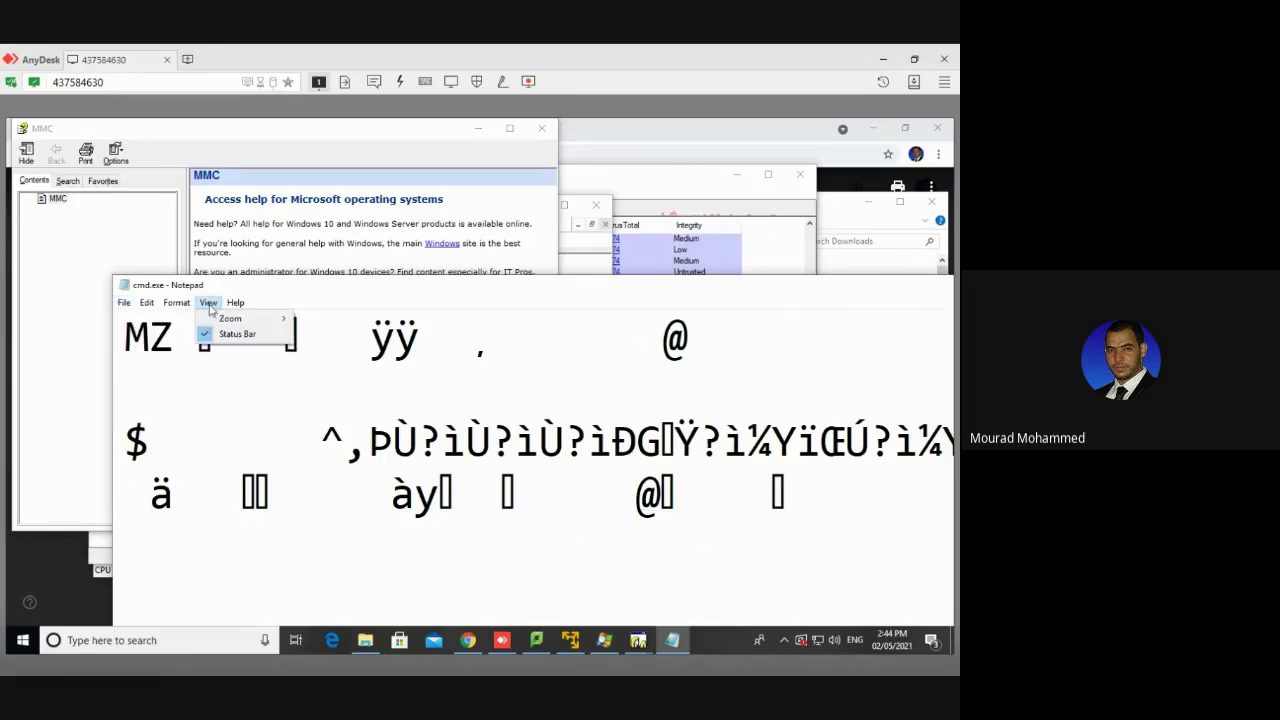
{"action": "mouse_move", "coordinate": [190, 310]}
{"action": "left_click", "coordinate": [124, 303]}
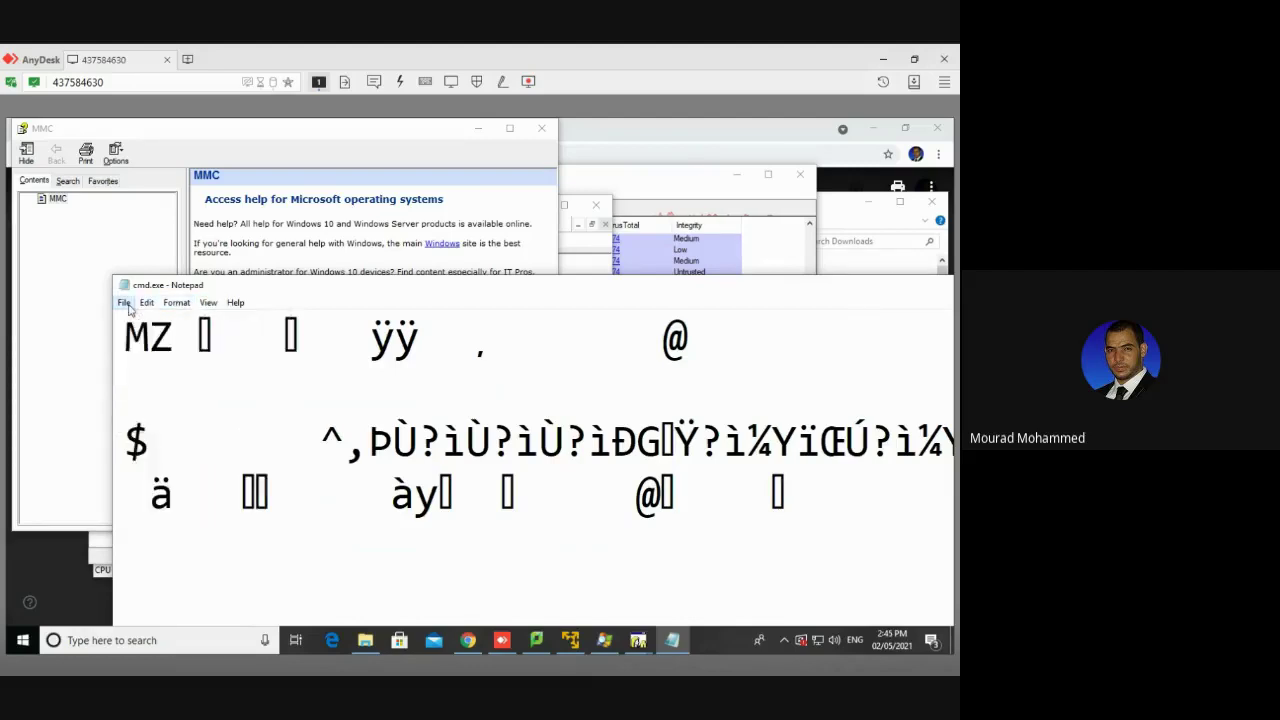
{"action": "left_click", "coordinate": [124, 303]}
{"action": "mouse_move", "coordinate": [150, 310]}
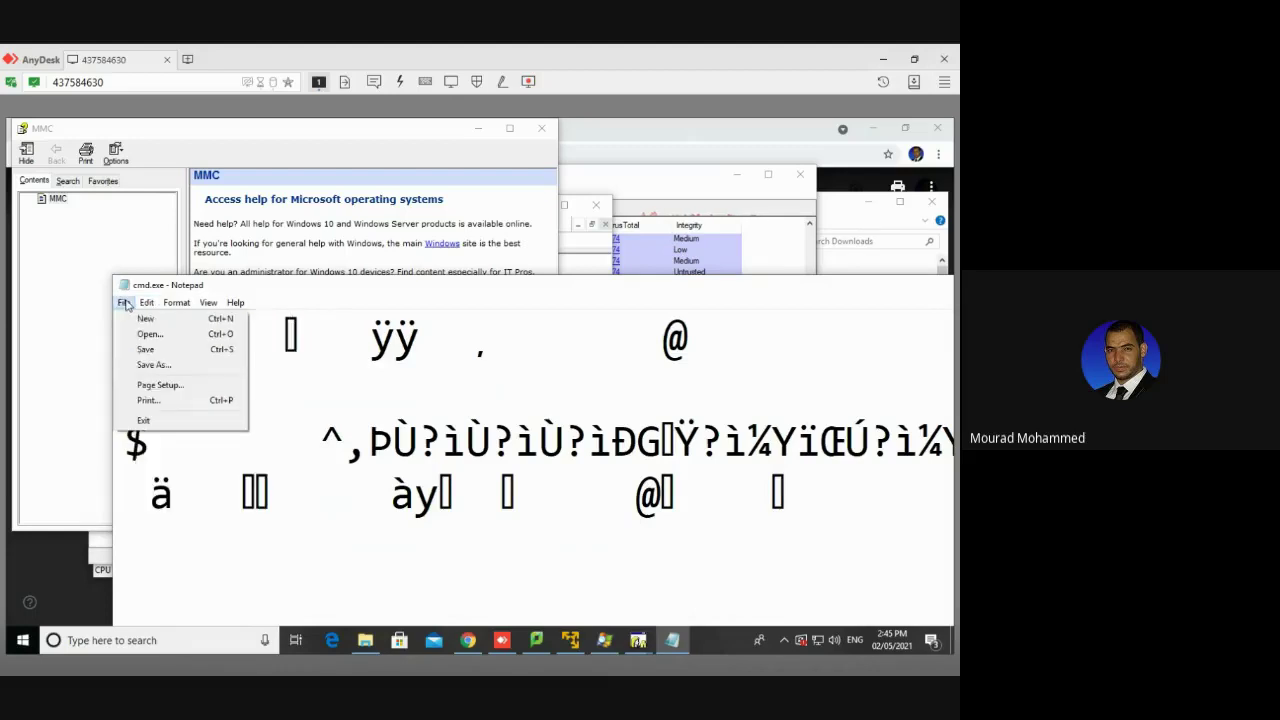
{"action": "left_click", "coordinate": [150, 334]}
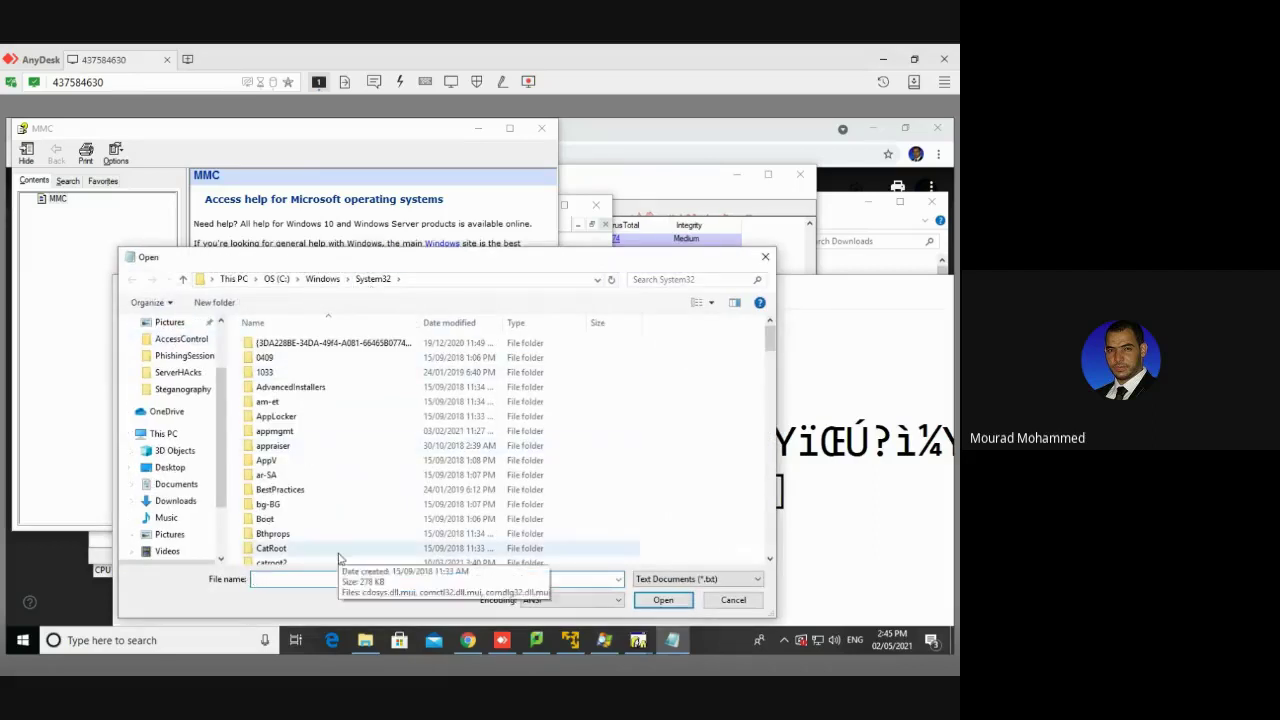
{"action": "key", "text": "Down"}
{"action": "key", "text": "Down"}
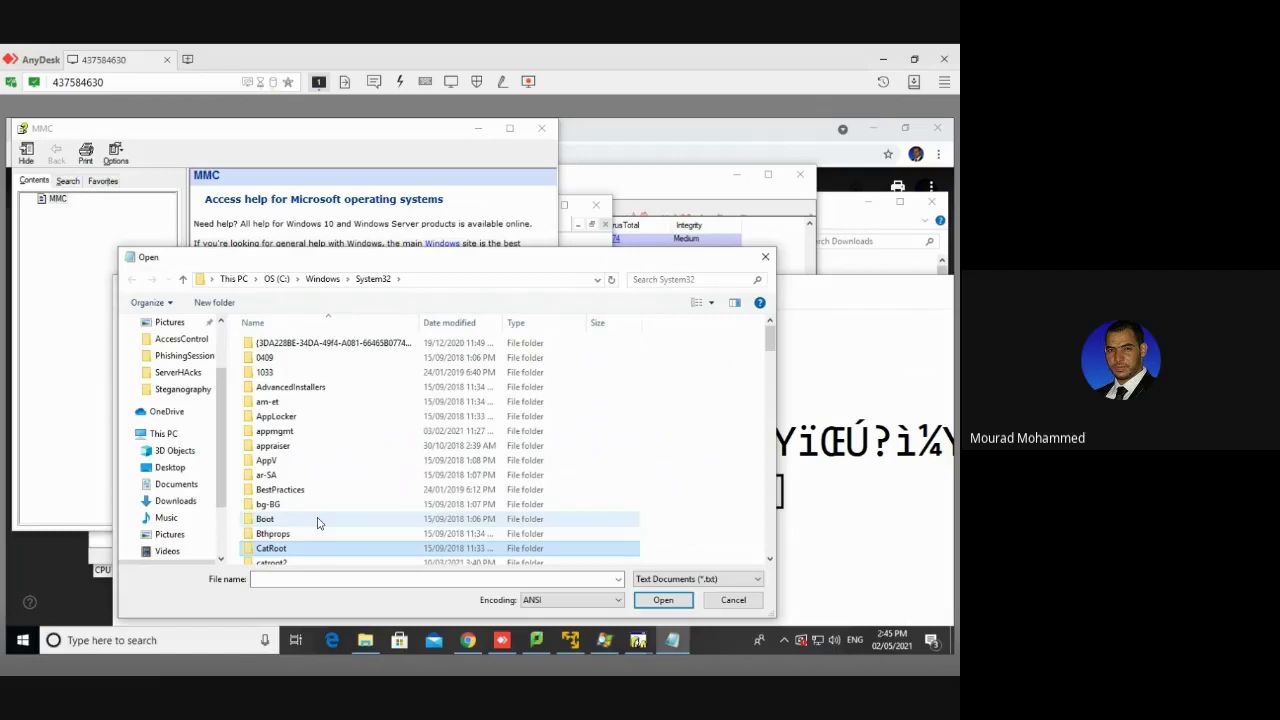
{"action": "key", "text": "Down"}
{"action": "key", "text": "Down"}
{"action": "key", "text": "Down"}
{"action": "key", "text": "Down"}
{"action": "key", "text": "Down"}
{"action": "key", "text": "Down"}
{"action": "key", "text": "Down"}
{"action": "key", "text": "Down"}
{"action": "key", "text": "Down"}
{"action": "key", "text": "Down"}
{"action": "key", "text": "Down"}
{"action": "key", "text": "Down"}
{"action": "key", "text": "Down"}
{"action": "key", "text": "Down"}
{"action": "key", "text": "Down"}
{"action": "key", "text": "Down"}
{"action": "key", "text": "Down"}
{"action": "key", "text": "Down"}
{"action": "key", "text": "Down"}
{"action": "key", "text": "Down"}
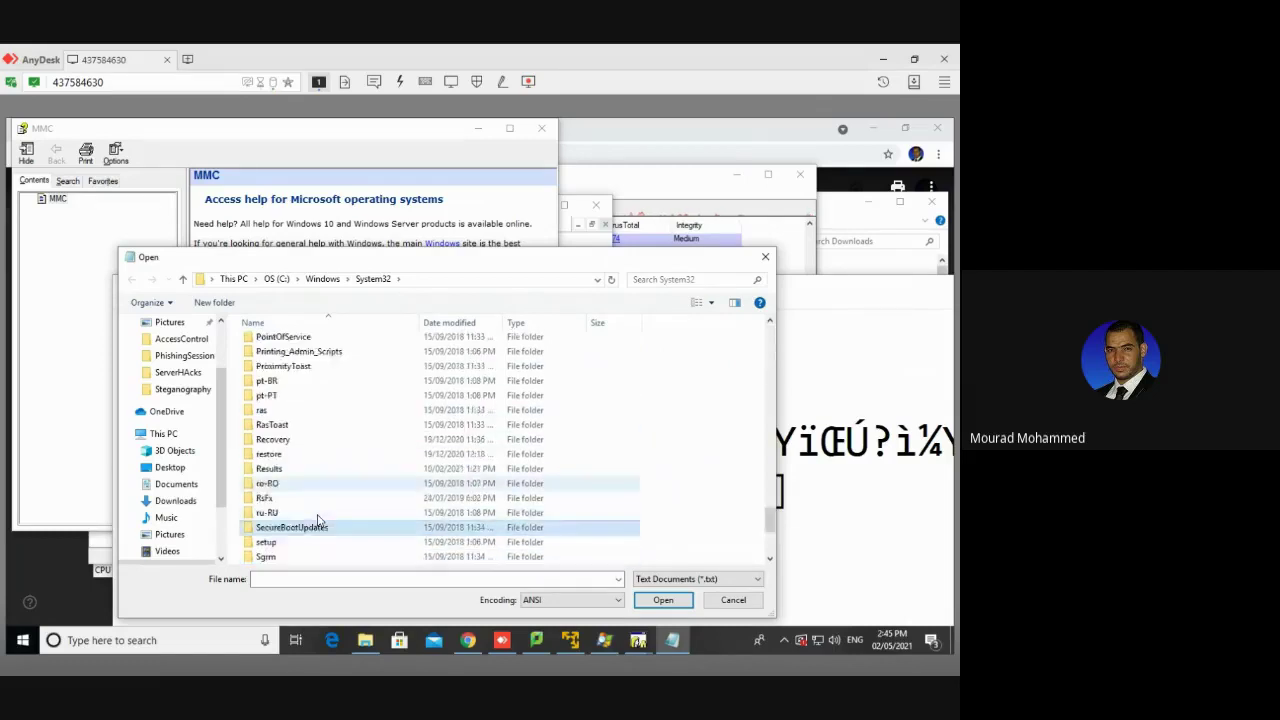
{"action": "left_click", "coordinate": [318, 519]}
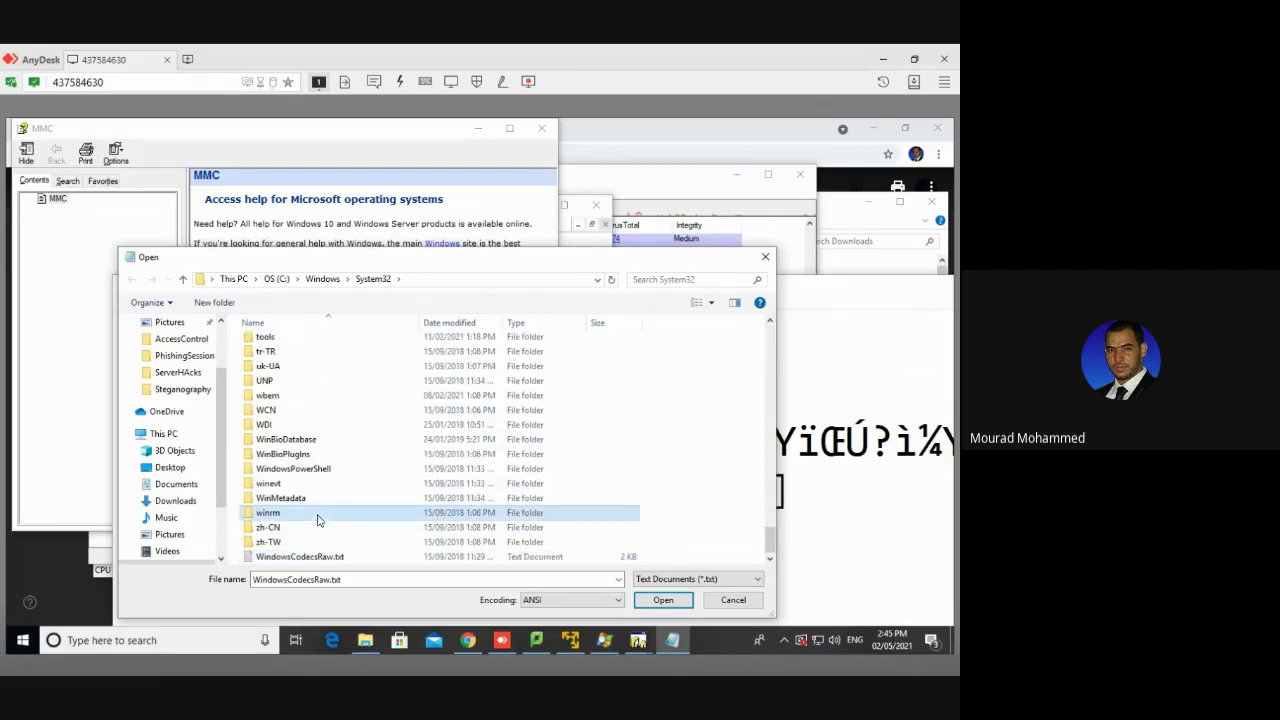
{"action": "left_click", "coordinate": [712, 579]}
{"action": "left_click", "coordinate": [661, 604]}
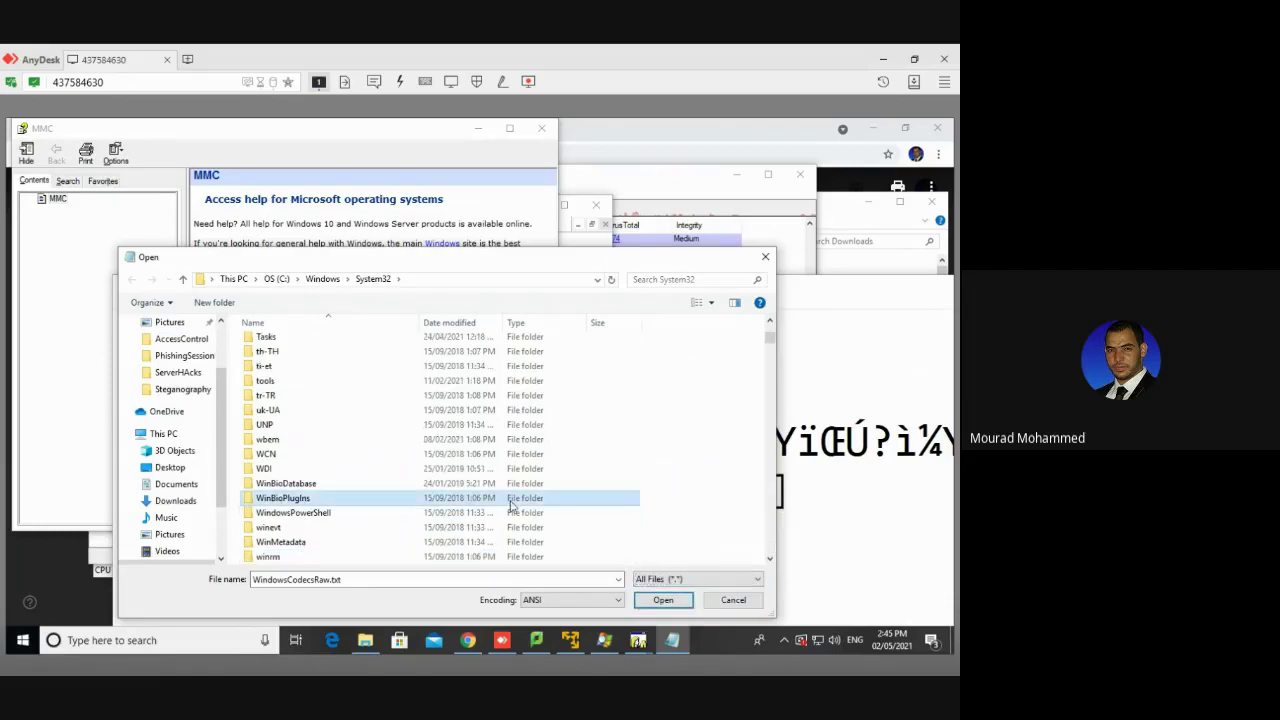
Step: Find cmd.exe among the System32 files that begin with c and open it in Notepad once more
{"action": "type", "text": "c_1252"}
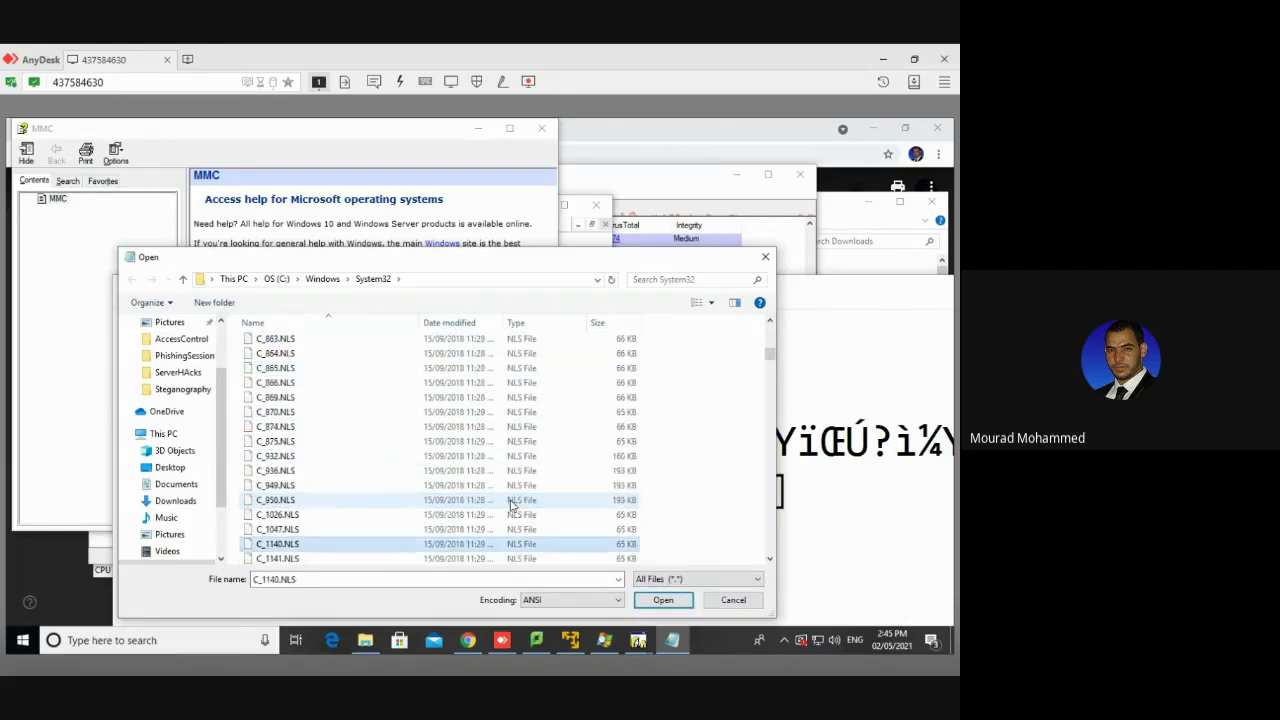
{"action": "type", "text": "c_28592"}
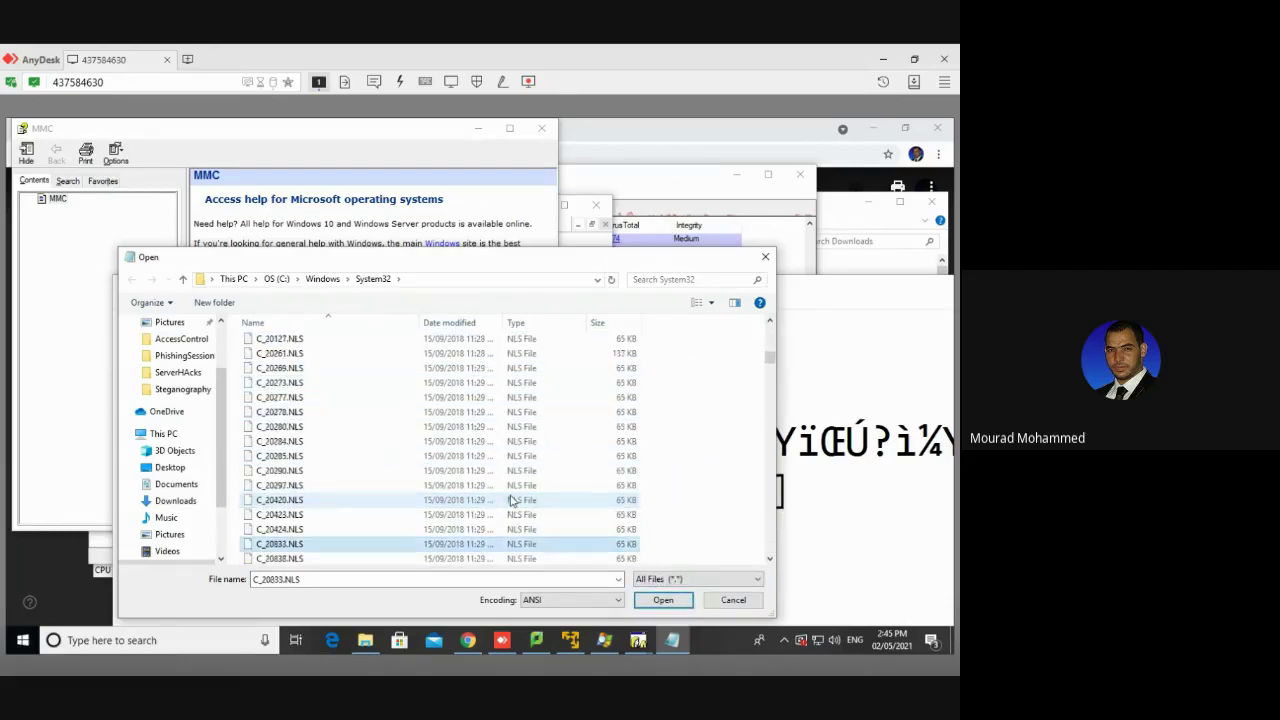
{"action": "key", "text": "Down"}
{"action": "key", "text": "Down"}
{"action": "key", "text": "Down"}
{"action": "key", "text": "Down"}
{"action": "key", "text": "Down"}
{"action": "key", "text": "Down"}
{"action": "key", "text": "Down"}
{"action": "key", "text": "Down"}
{"action": "key", "text": "Down"}
{"action": "key", "text": "Down"}
{"action": "key", "text": "Down"}
{"action": "key", "text": "Down"}
{"action": "key", "text": "Down"}
{"action": "key", "text": "Down"}
{"action": "key", "text": "Down"}
{"action": "key", "text": "Down"}
{"action": "key", "text": "Down"}
{"action": "key", "text": "Down"}
{"action": "key", "text": "Down"}
{"action": "key", "text": "Down"}
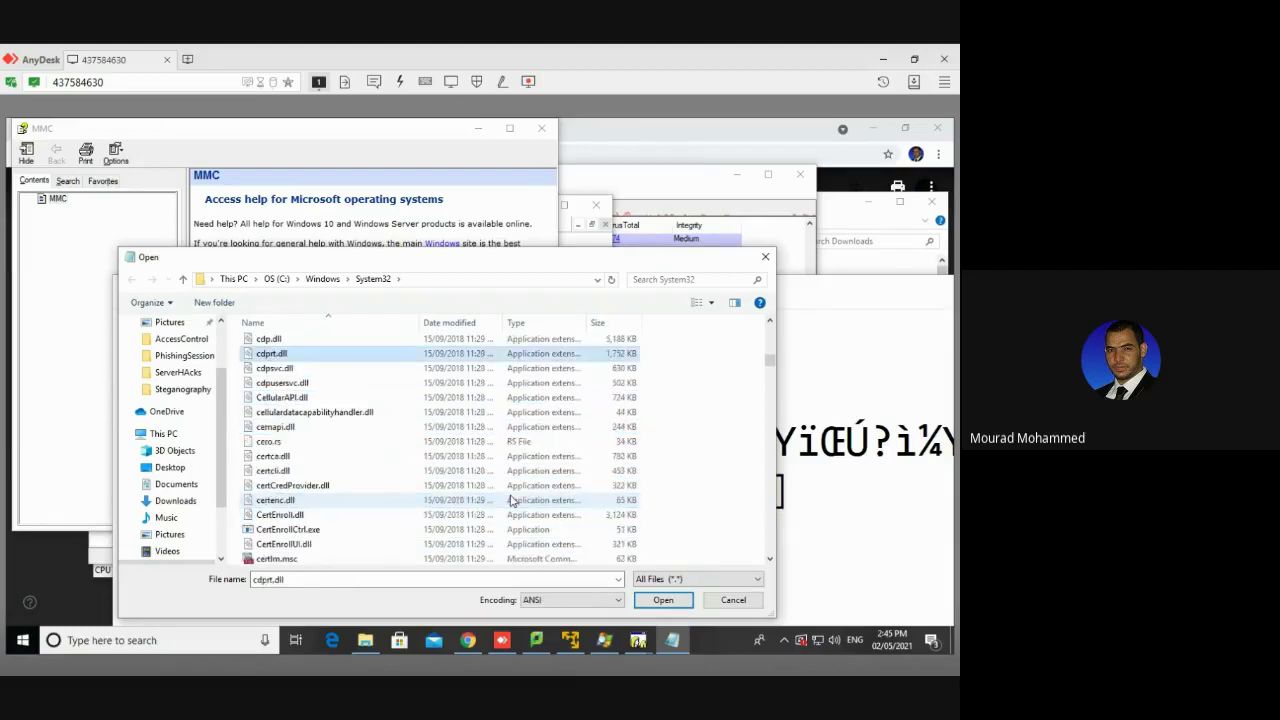
{"action": "key", "text": "Down"}
{"action": "key", "text": "Down"}
{"action": "key", "text": "Down"}
{"action": "key", "text": "Down"}
{"action": "key", "text": "Down"}
{"action": "key", "text": "Down"}
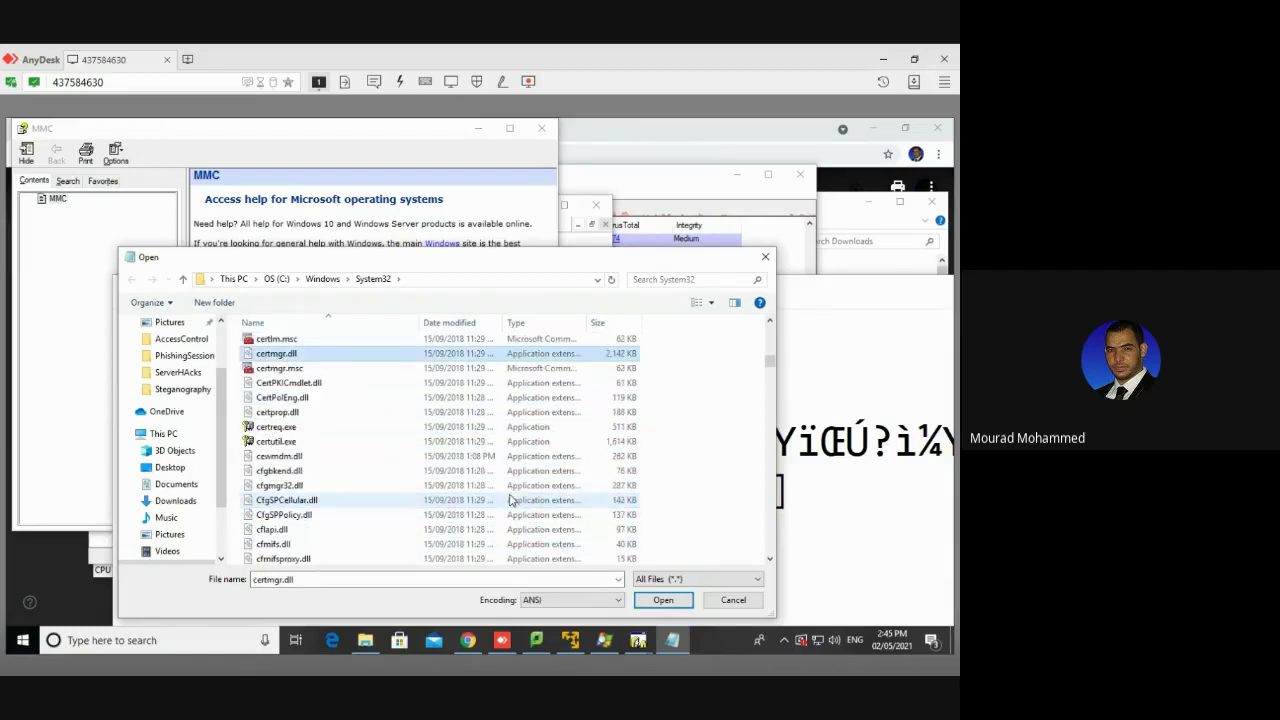
{"action": "key", "text": "Down"}
{"action": "key", "text": "Down"}
{"action": "key", "text": "c"}
{"action": "key", "text": "i"}
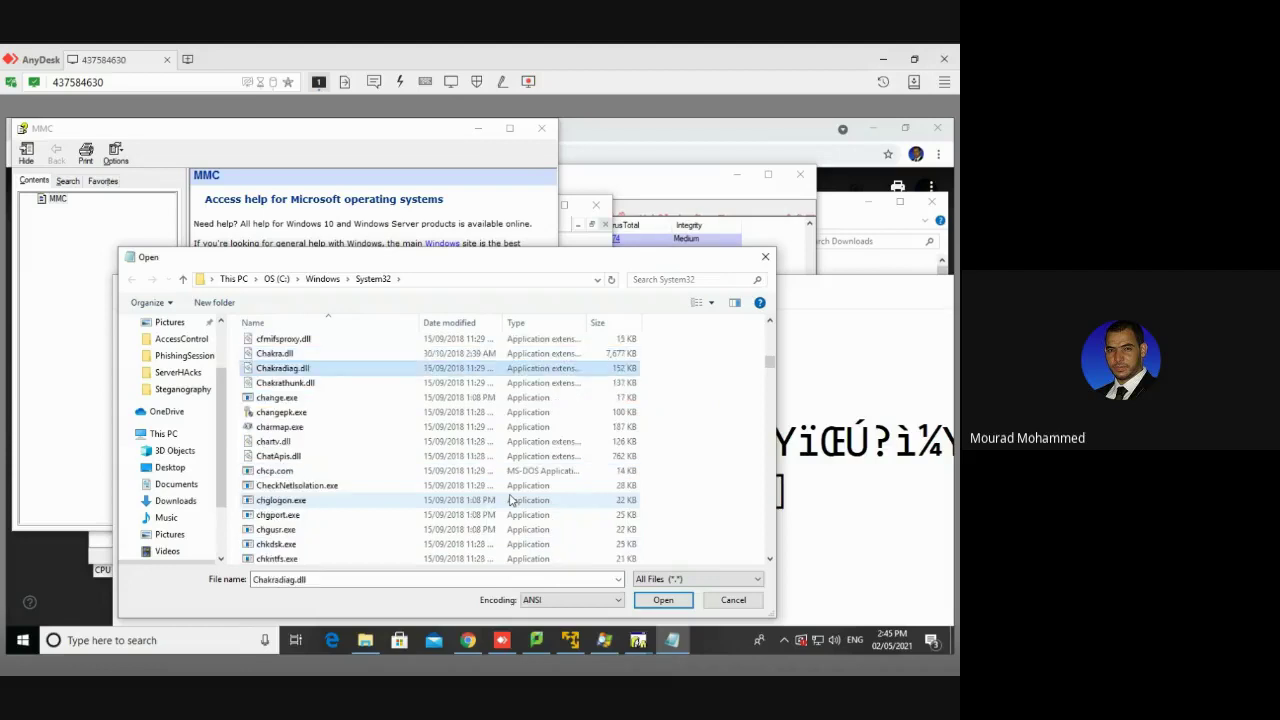
{"action": "key", "text": "Down"}
{"action": "key", "text": "Down"}
{"action": "key", "text": "Down"}
{"action": "key", "text": "Down"}
{"action": "key", "text": "Down"}
{"action": "key", "text": "Down"}
{"action": "key", "text": "Down"}
{"action": "key", "text": "Down"}
{"action": "key", "text": "Down"}
{"action": "key", "text": "Down"}
{"action": "key", "text": "Down"}
{"action": "key", "text": "Down"}
{"action": "key", "text": "Down"}
{"action": "key", "text": "Down"}
{"action": "key", "text": "Down"}
{"action": "key", "text": "Down"}
{"action": "key", "text": "Down"}
{"action": "key", "text": "Down"}
{"action": "key", "text": "Down"}
{"action": "key", "text": "Down"}
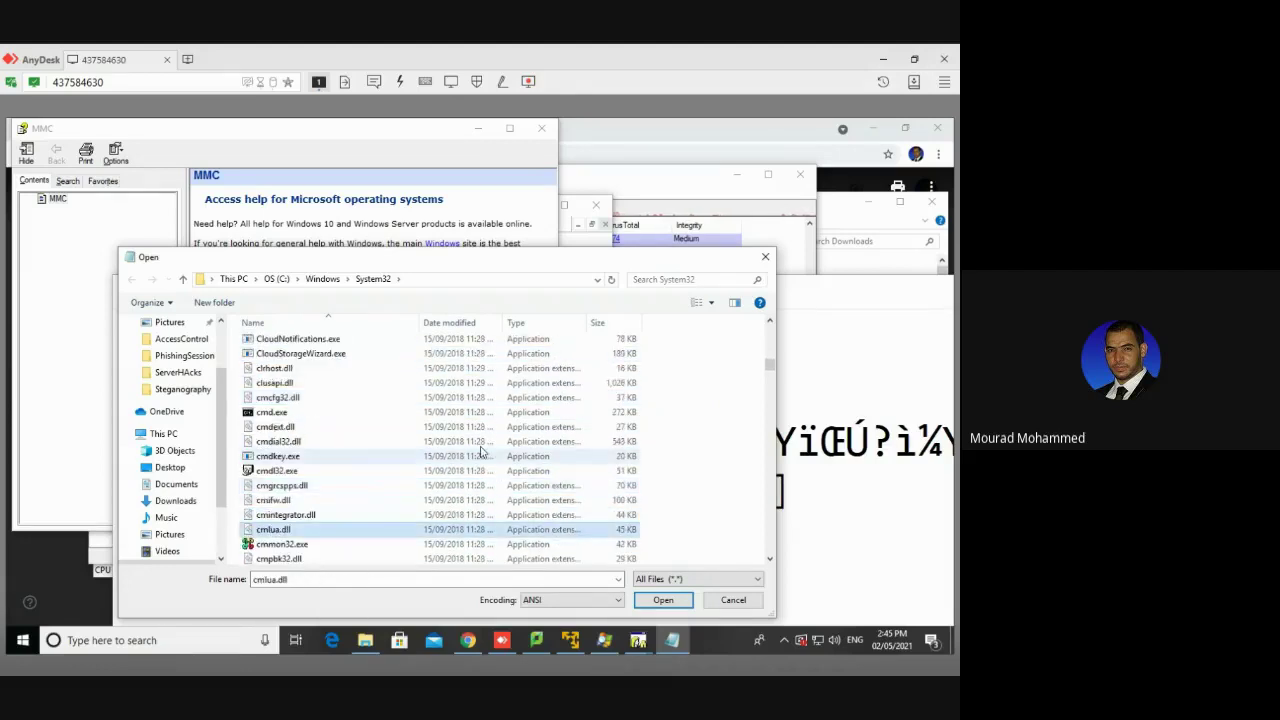
{"action": "left_click", "coordinate": [380, 414]}
{"action": "double_click", "coordinate": [379, 414]}
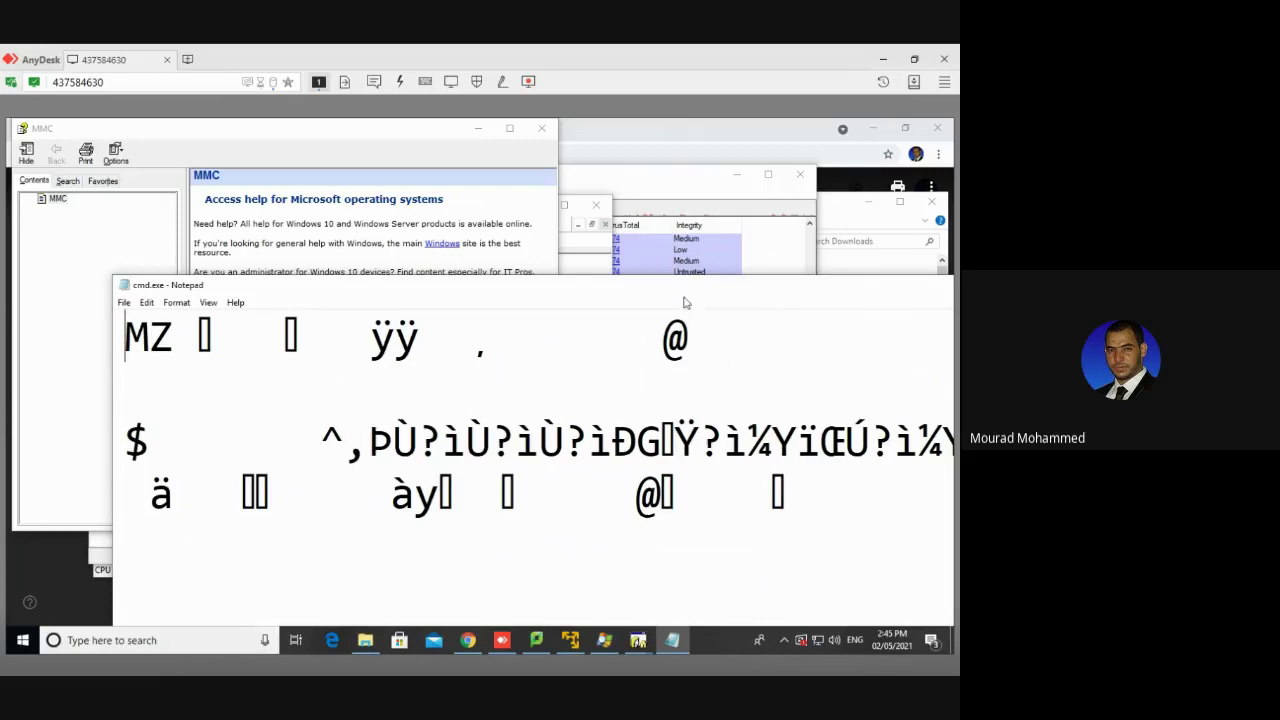
Step: Close the Notepad window holding cmd.exe, view the MMC help page's source again, and move the new Notepad window fully into view
{"action": "left_click_drag", "start_coordinate": [660, 288], "coordinate": [526, 285]}
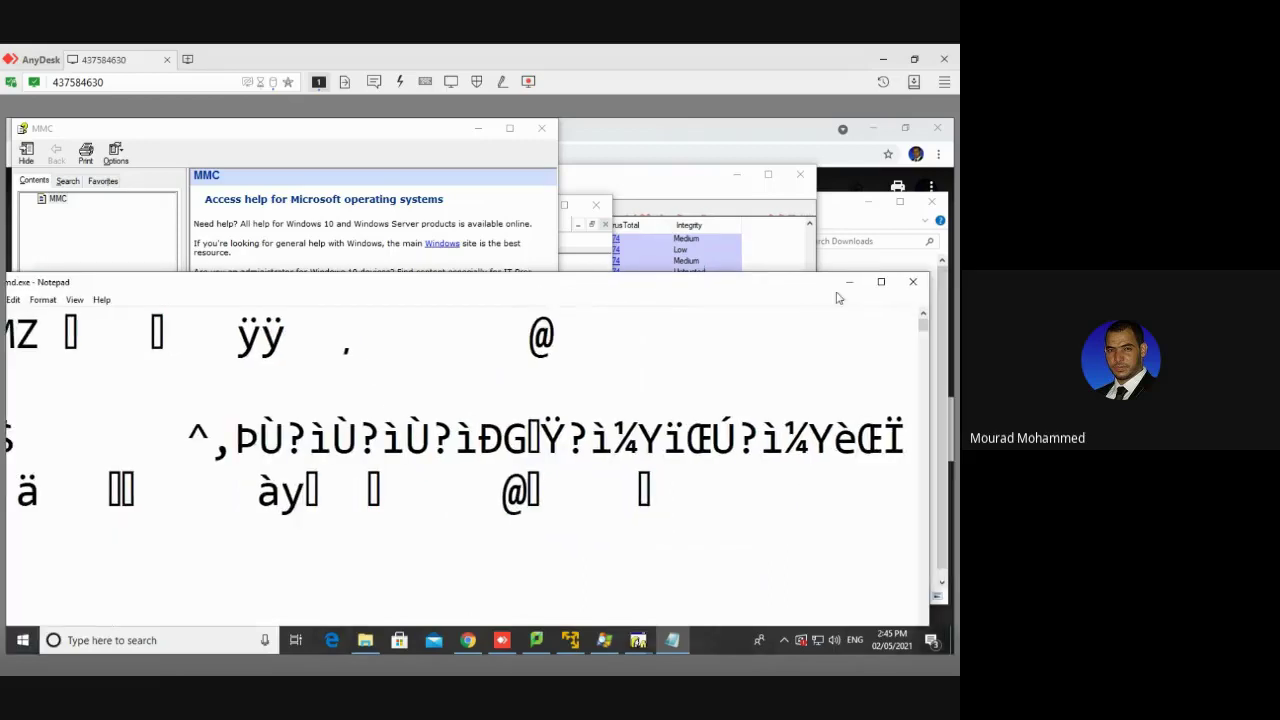
{"action": "left_click", "coordinate": [913, 281]}
{"action": "right_click", "coordinate": [480, 385]}
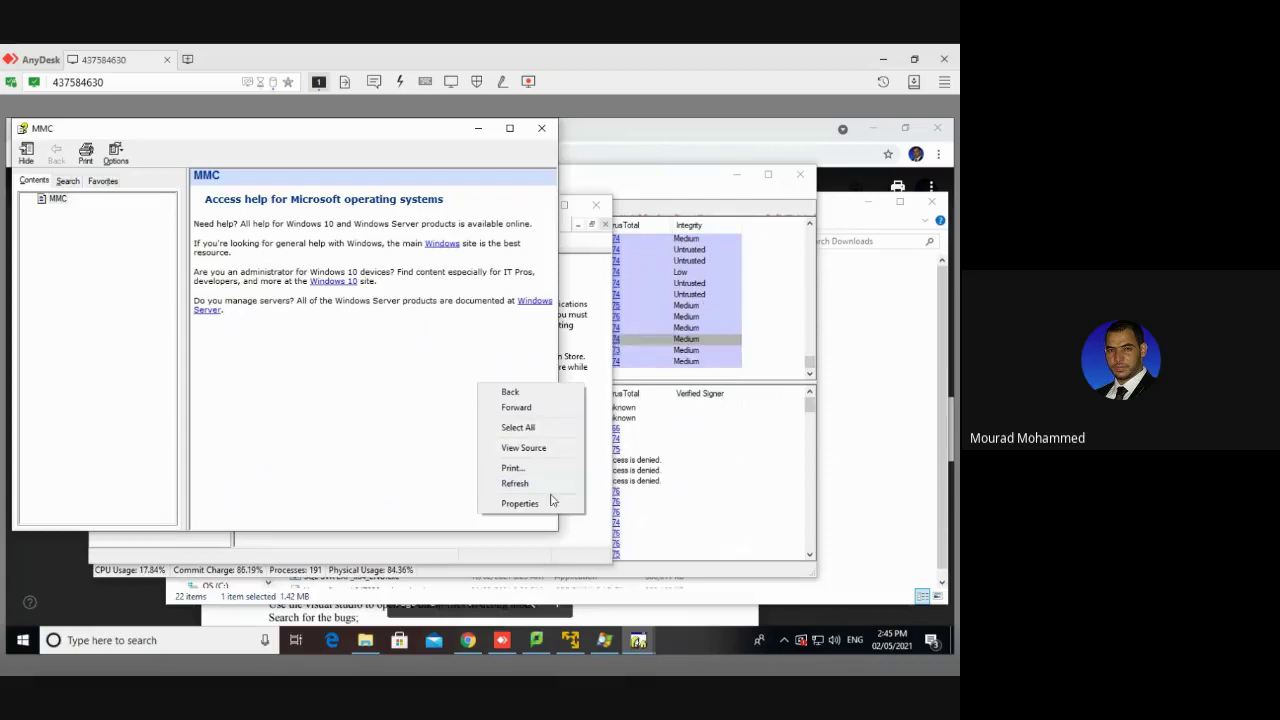
{"action": "left_click", "coordinate": [524, 449]}
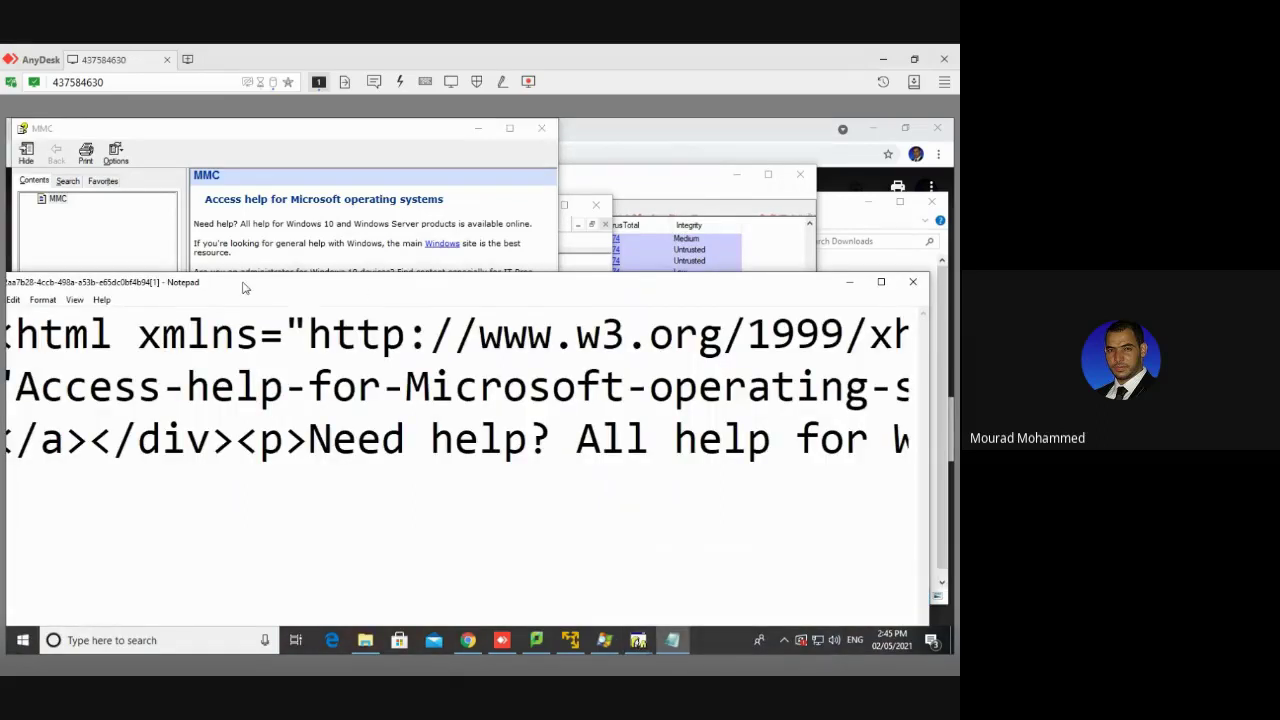
{"action": "left_click_drag", "start_coordinate": [259, 291], "coordinate": [449, 311]}
Step: Bring up the Open dialog from the help source's Notepad window and show all file types in System32
{"action": "left_click", "coordinate": [205, 319]}
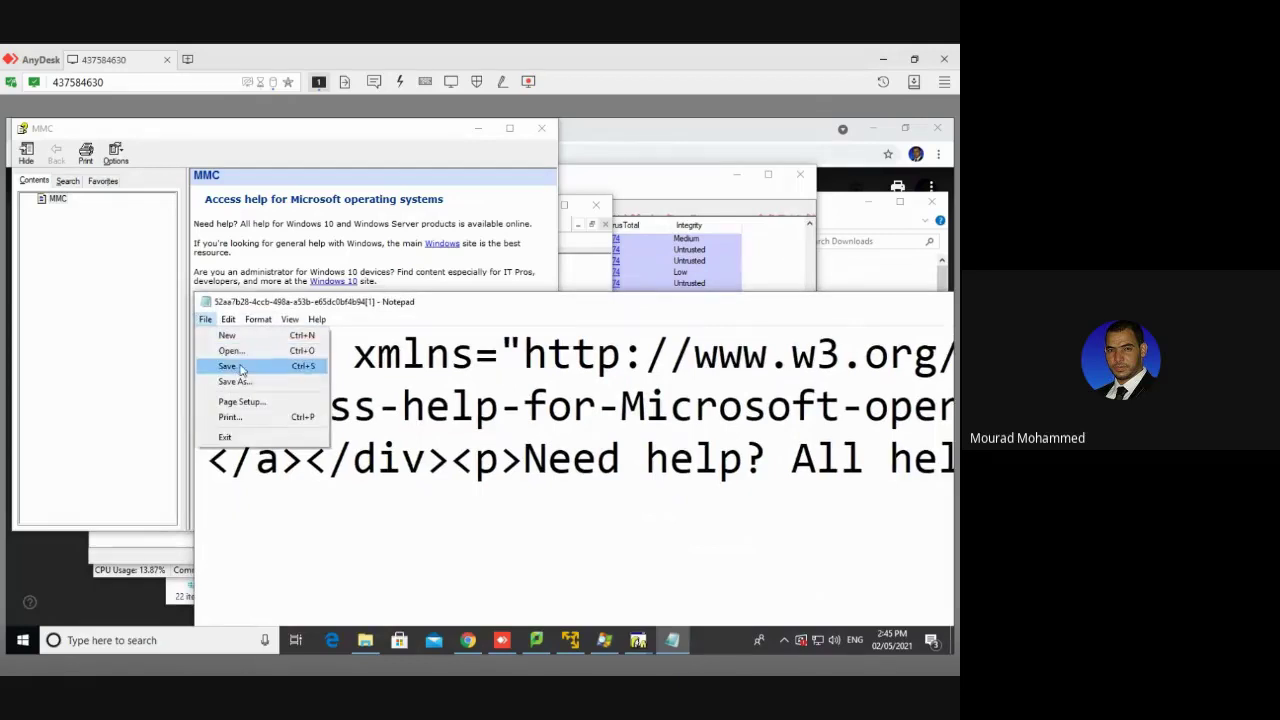
{"action": "left_click", "coordinate": [237, 351]}
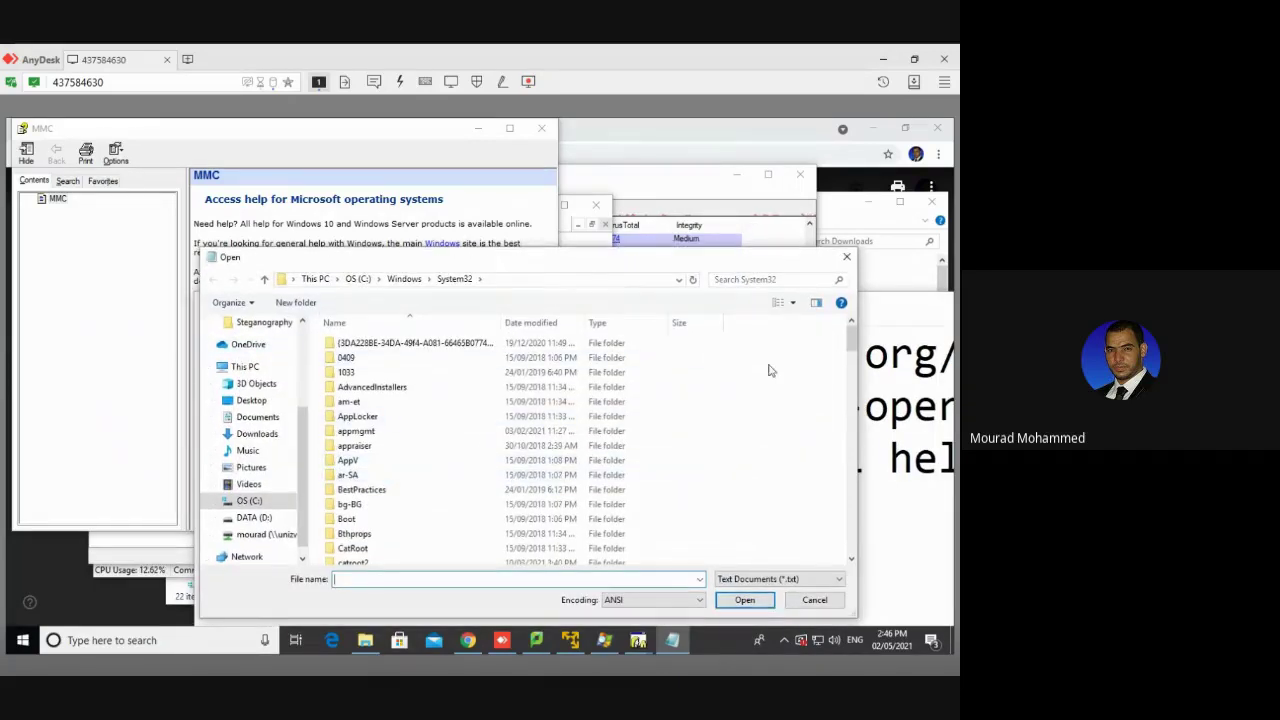
{"action": "left_click_drag", "start_coordinate": [849, 342], "coordinate": [851, 540]}
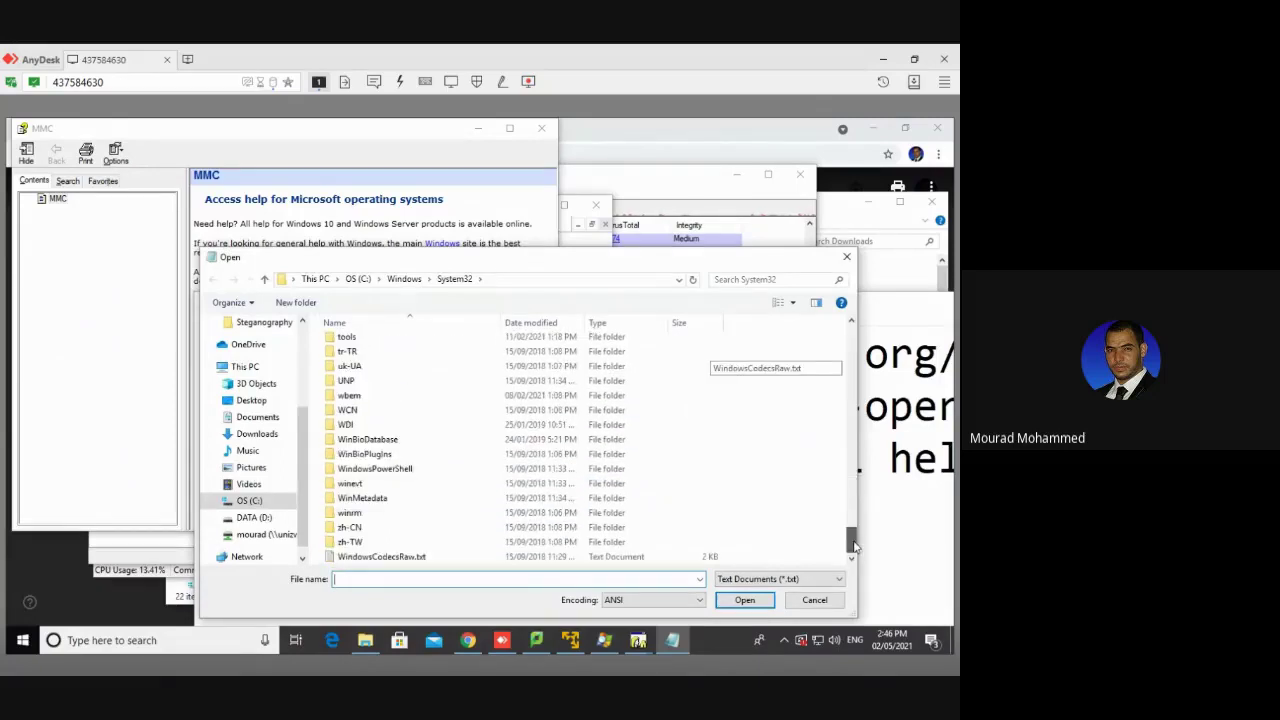
{"action": "left_click", "coordinate": [790, 580]}
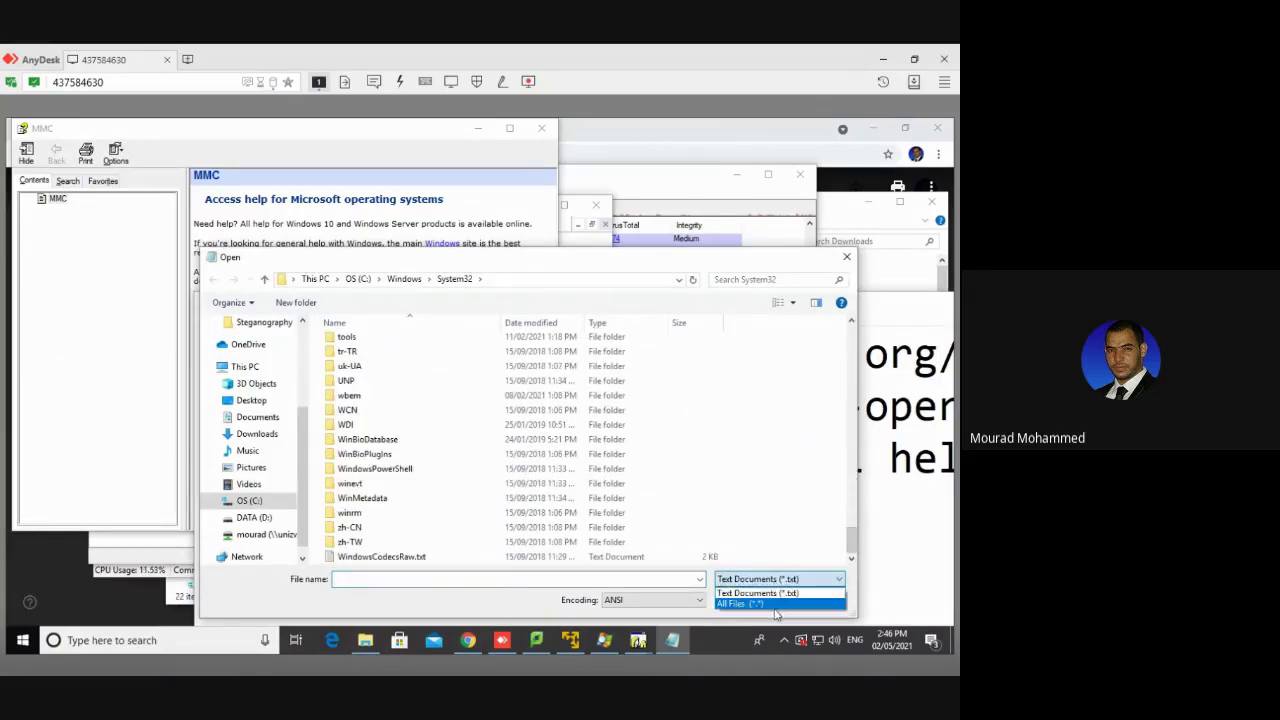
{"action": "left_click", "coordinate": [775, 603]}
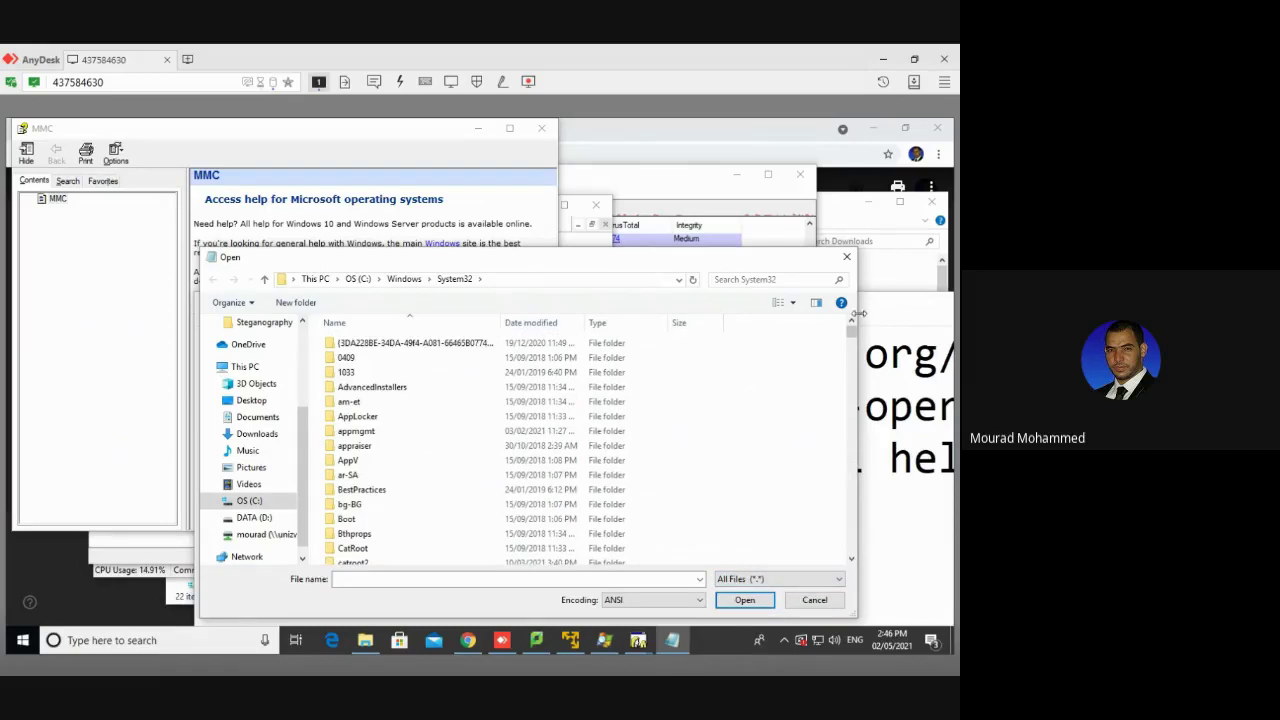
Step: Find cmd.exe among the System32 files in Notepad's Open dialog and launch it from there as a command prompt
{"action": "left_click_drag", "start_coordinate": [852, 336], "coordinate": [842, 368]}
{"action": "scroll", "coordinate": [713, 350], "scroll_direction": "down", "scroll_amount": 15}
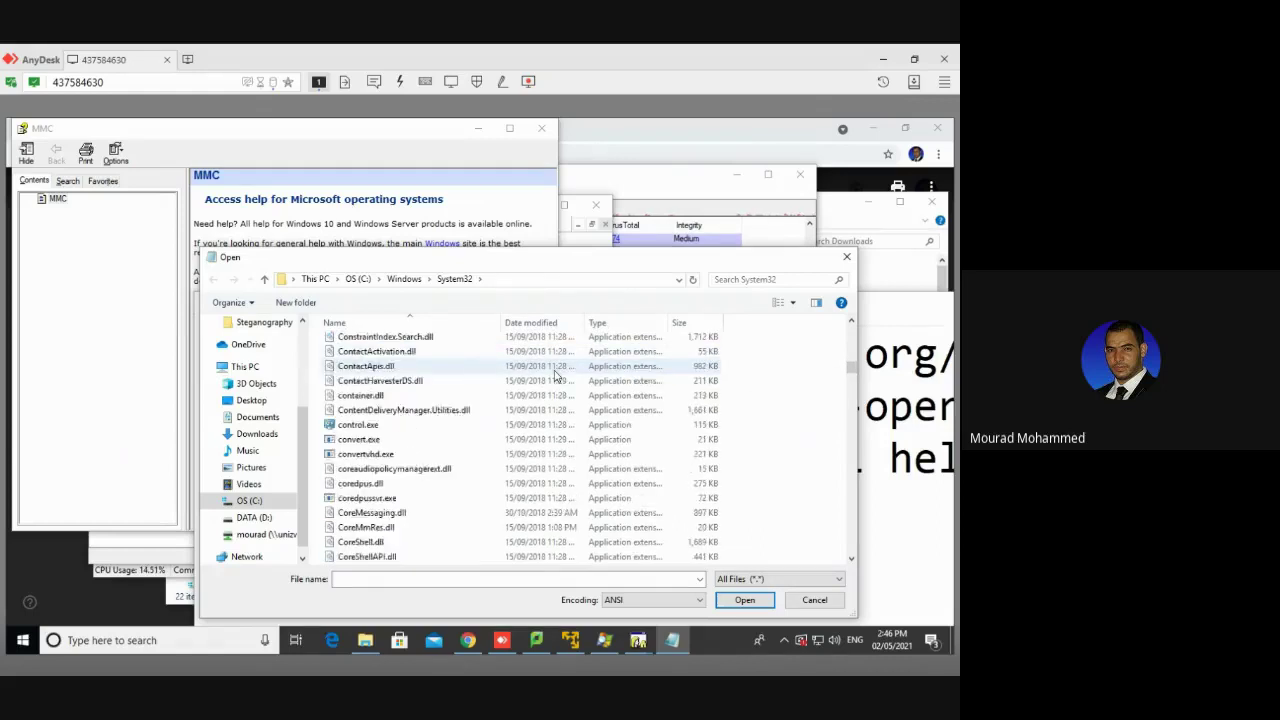
{"action": "scroll", "coordinate": [557, 373], "scroll_direction": "down", "scroll_amount": 9}
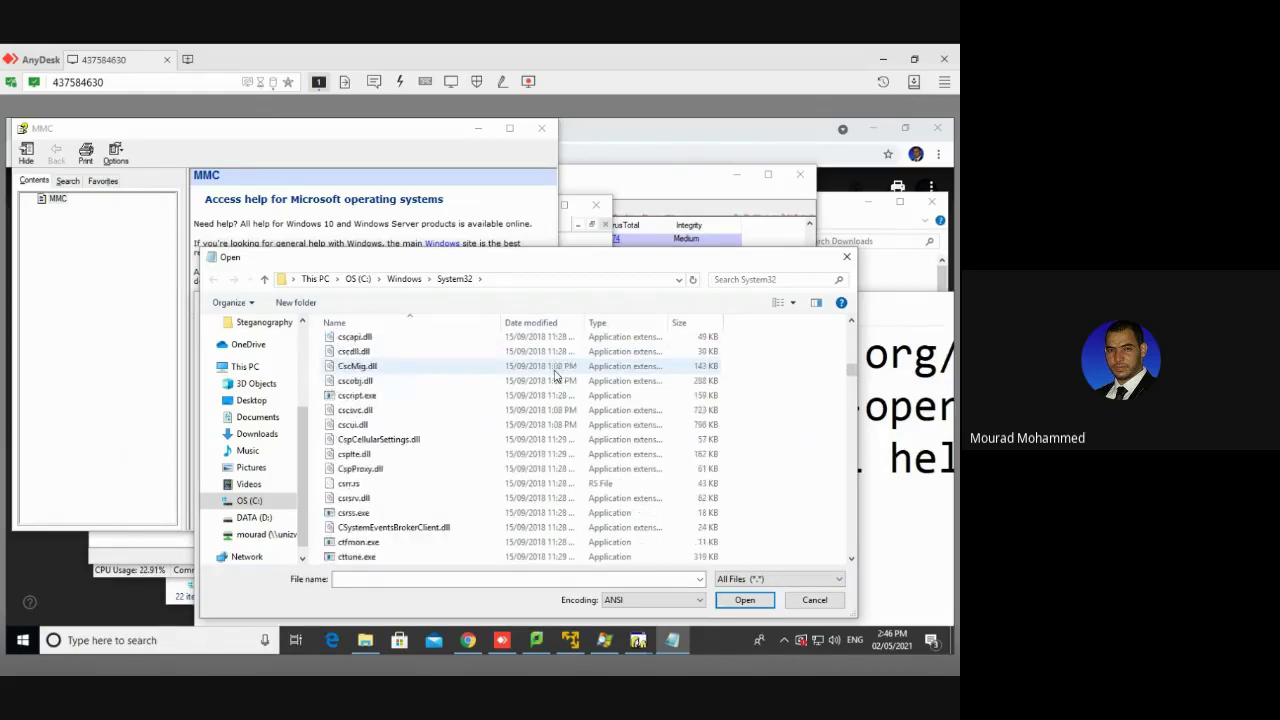
{"action": "scroll", "coordinate": [557, 373], "scroll_direction": "up", "scroll_amount": 10}
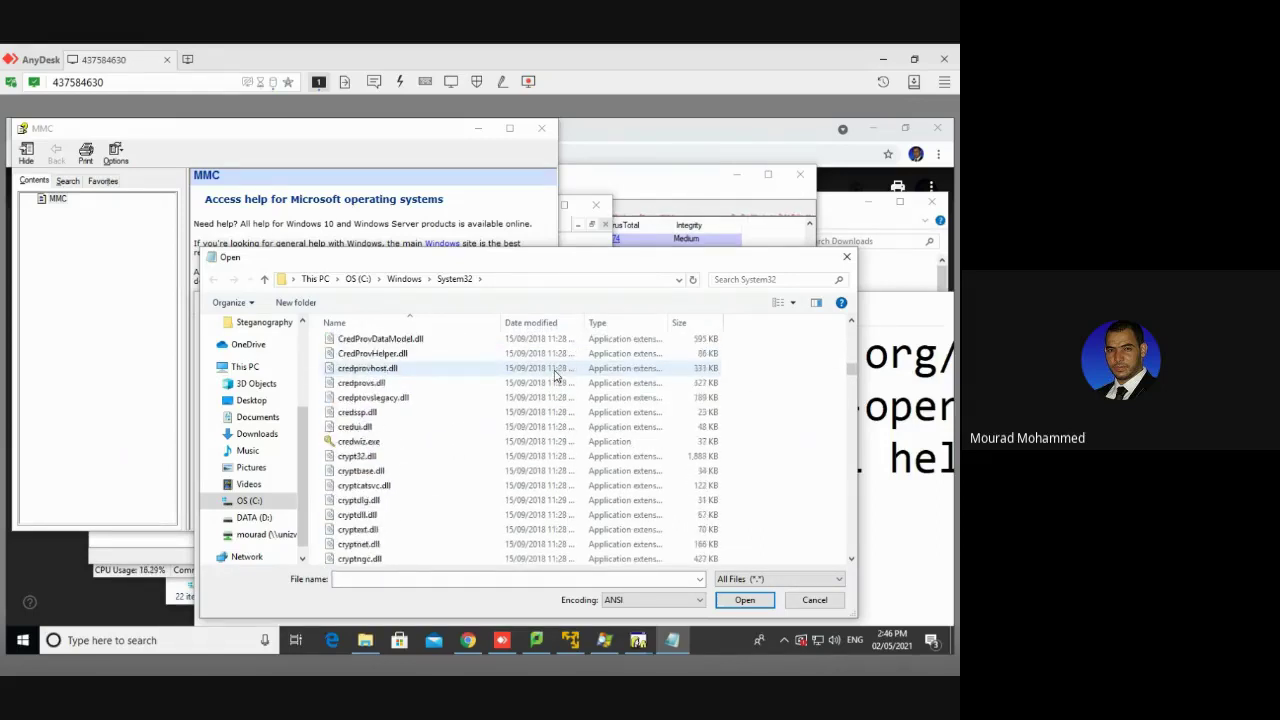
{"action": "scroll", "coordinate": [553, 383], "scroll_direction": "down", "scroll_amount": 8}
{"action": "scroll", "coordinate": [553, 383], "scroll_direction": "up", "scroll_amount": 20}
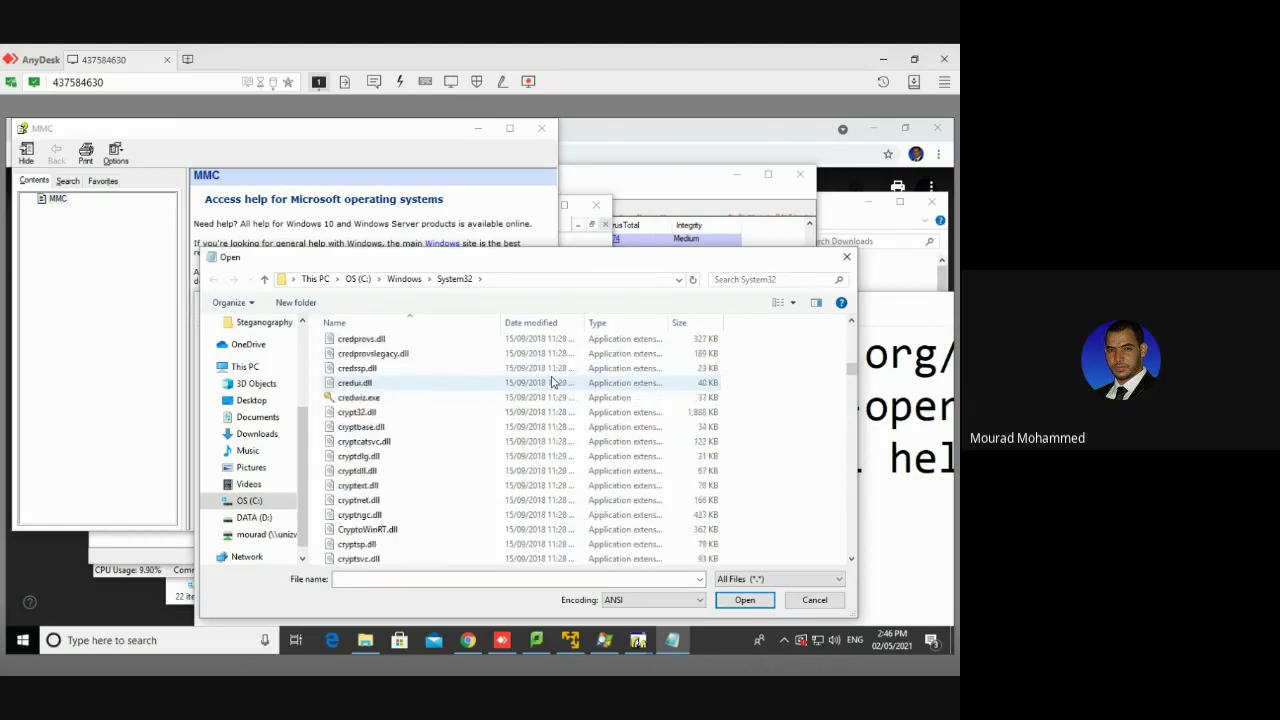
{"action": "scroll", "coordinate": [553, 383], "scroll_direction": "up", "scroll_amount": 5}
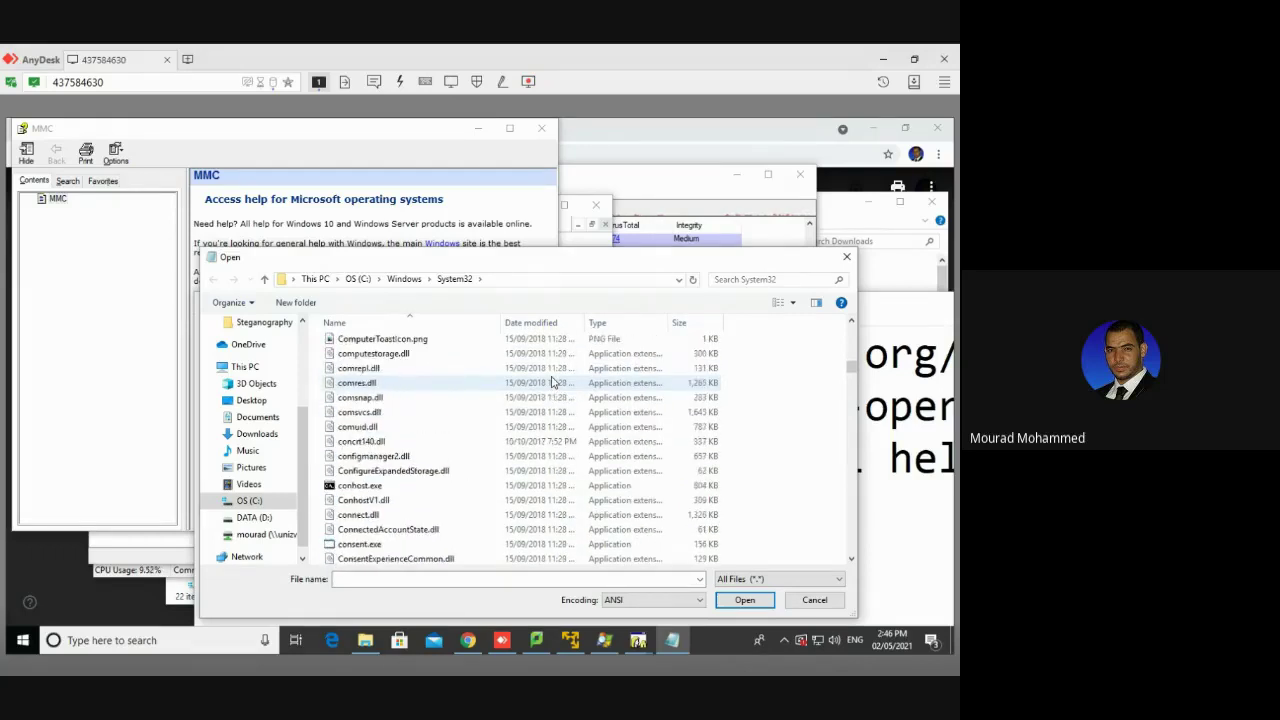
{"action": "scroll", "coordinate": [553, 383], "scroll_direction": "up", "scroll_amount": 10}
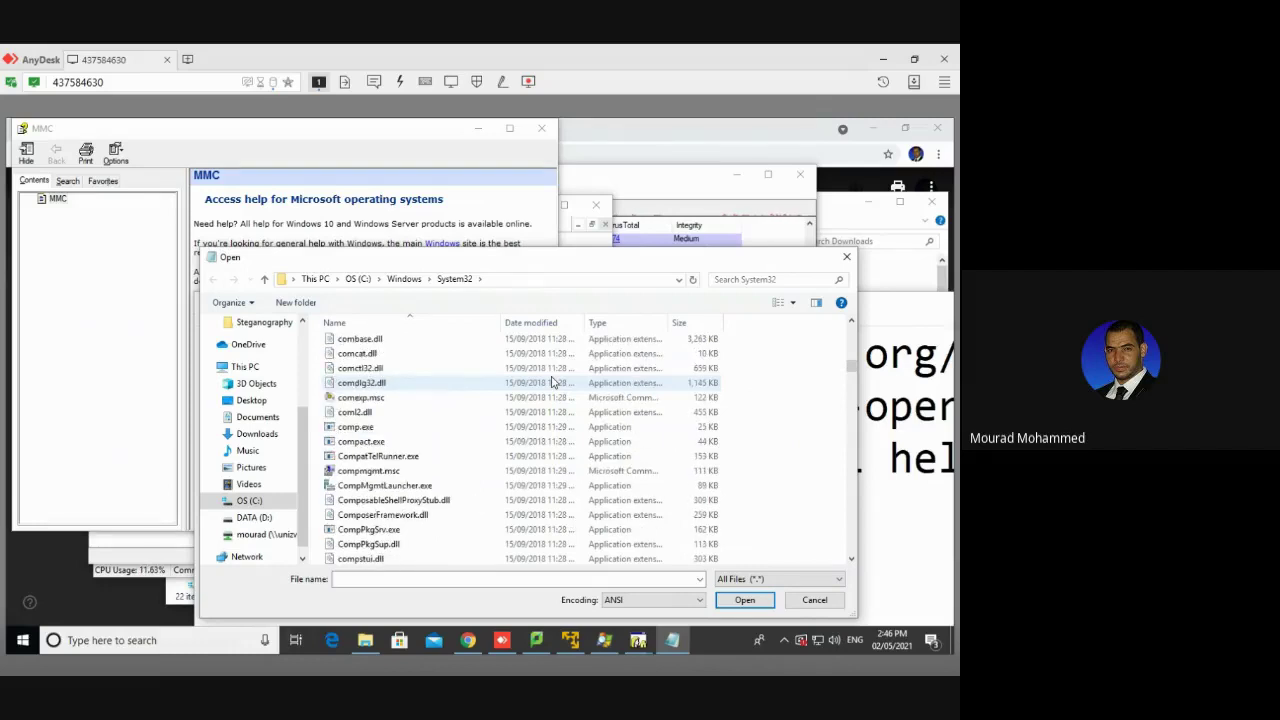
{"action": "scroll", "coordinate": [553, 383], "scroll_direction": "up", "scroll_amount": 6}
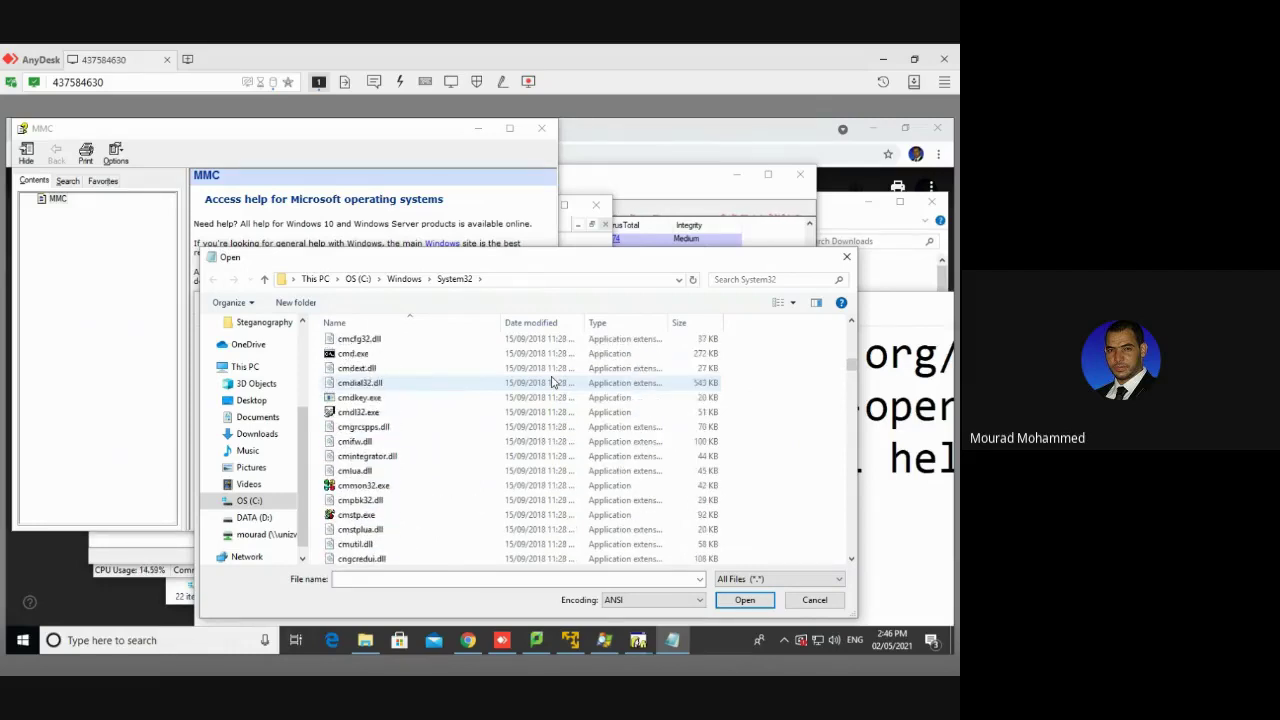
{"action": "double_click", "coordinate": [423, 397]}
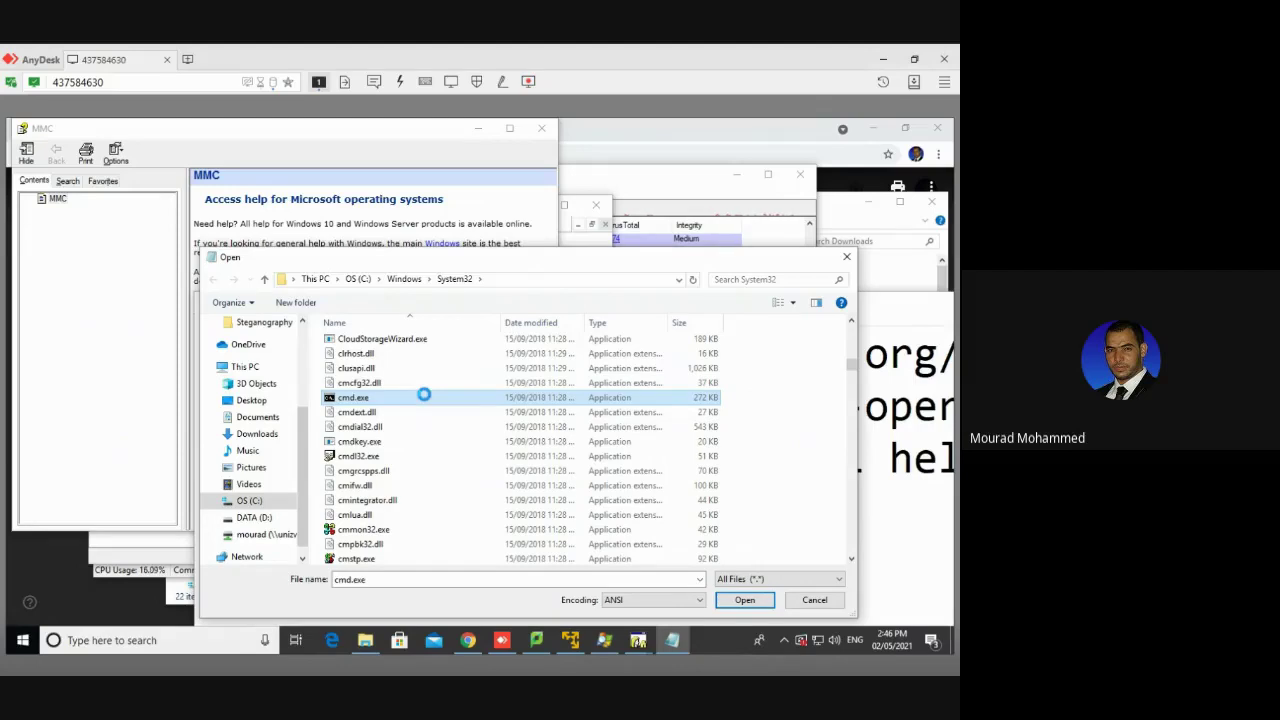
{"action": "right_click", "coordinate": [423, 397]}
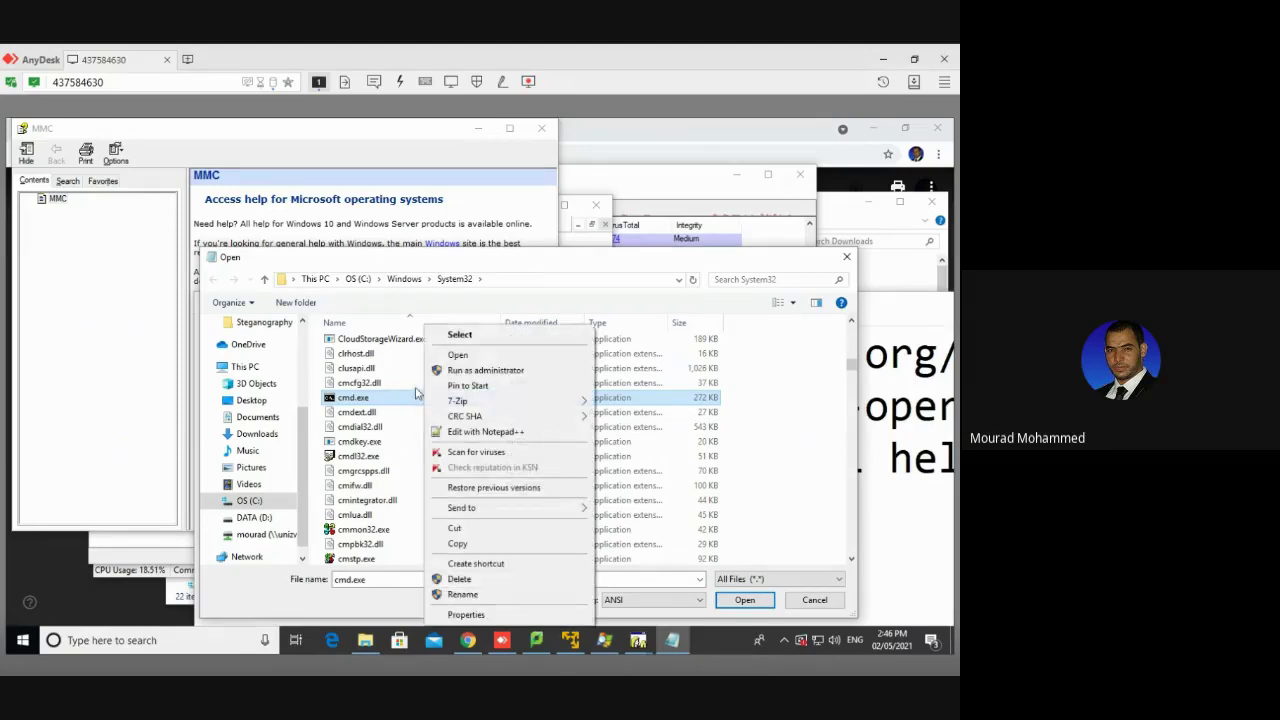
{"action": "left_click", "coordinate": [458, 355]}
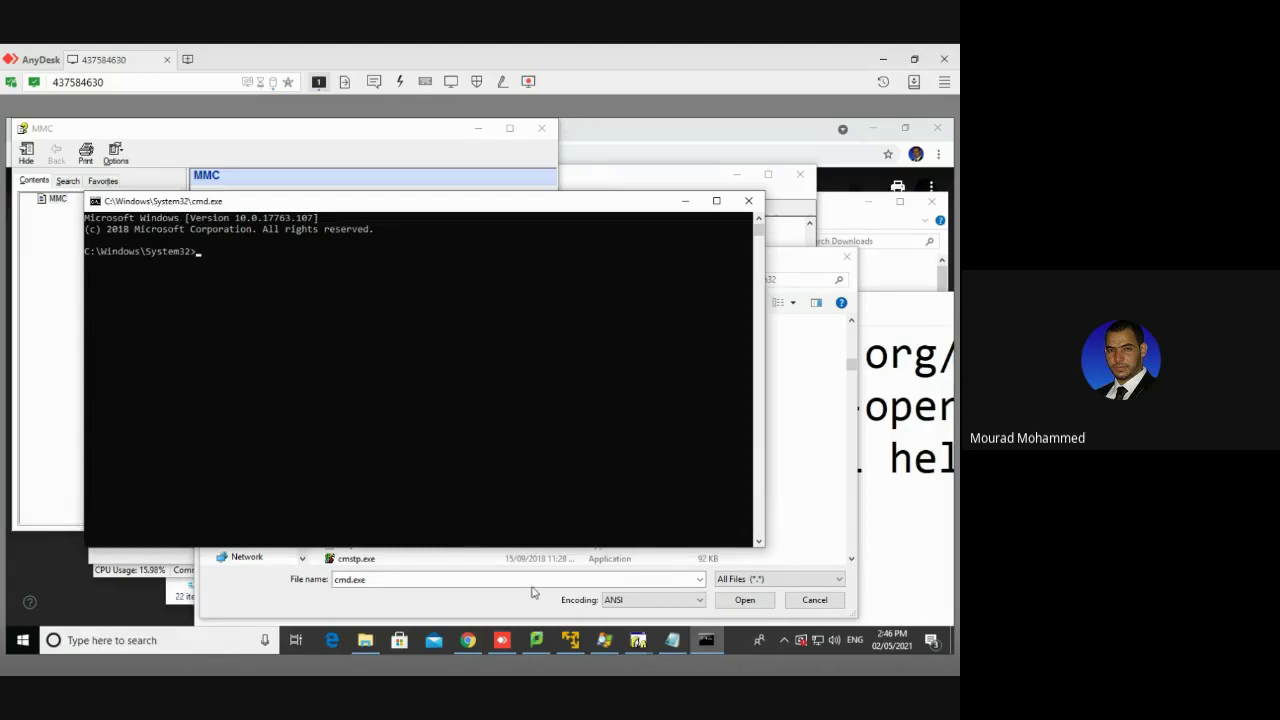
Step: Move the cmd.exe window over the Open dialog, check the virtual machine and MMC help windows, and return to the command prompt
{"action": "left_click", "coordinate": [287, 598]}
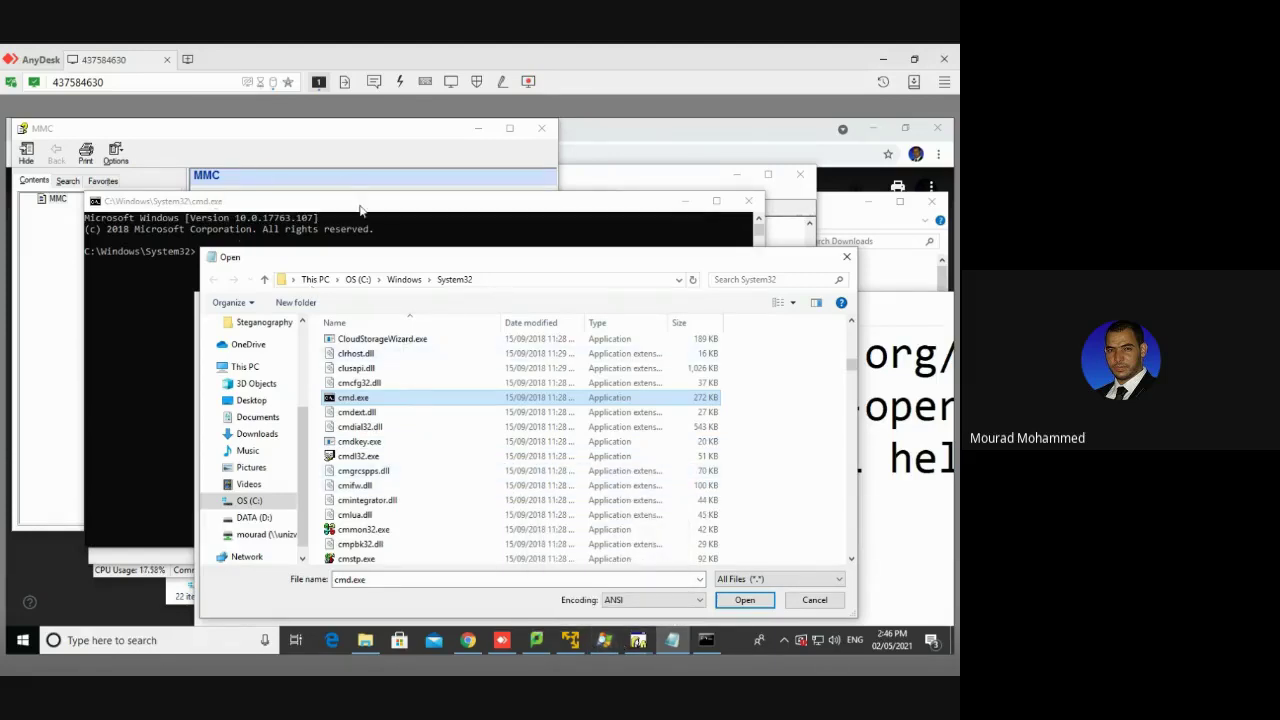
{"action": "left_click_drag", "start_coordinate": [361, 211], "coordinate": [456, 218]}
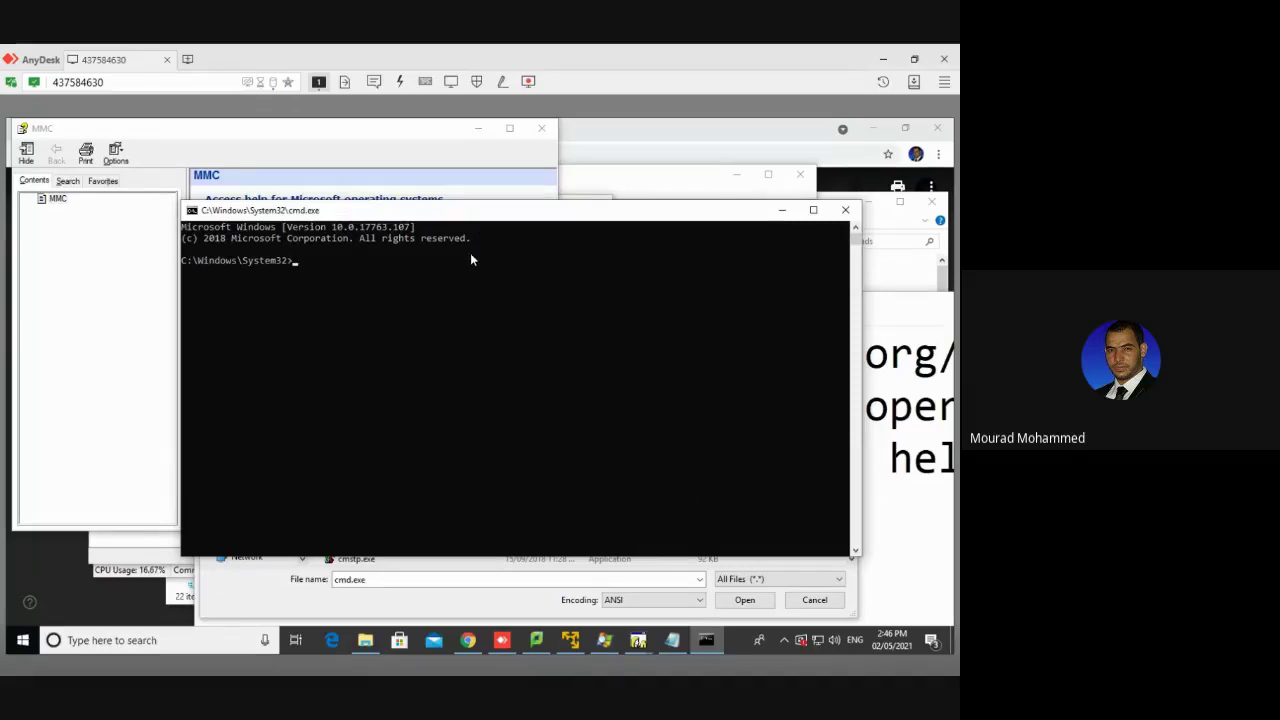
{"action": "key", "text": "alt+Tab"}
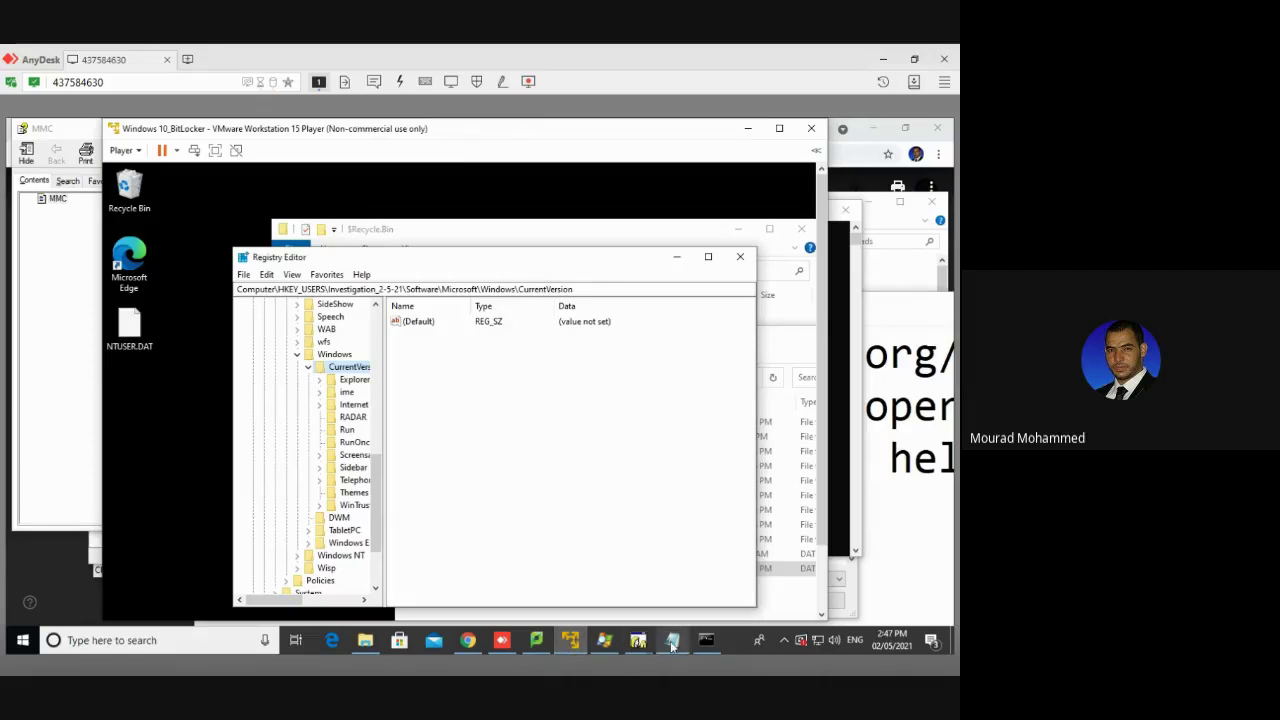
{"action": "left_click", "coordinate": [640, 642]}
{"action": "left_click", "coordinate": [674, 586]}
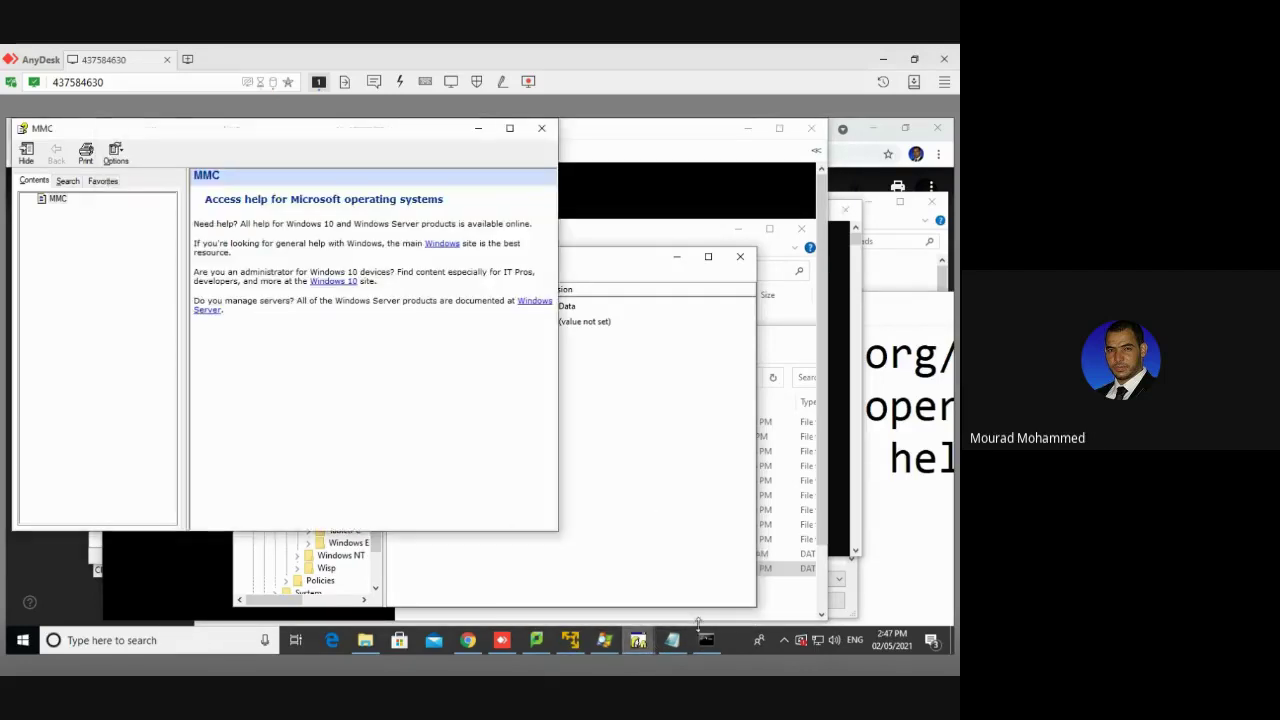
{"action": "left_click", "coordinate": [706, 640]}
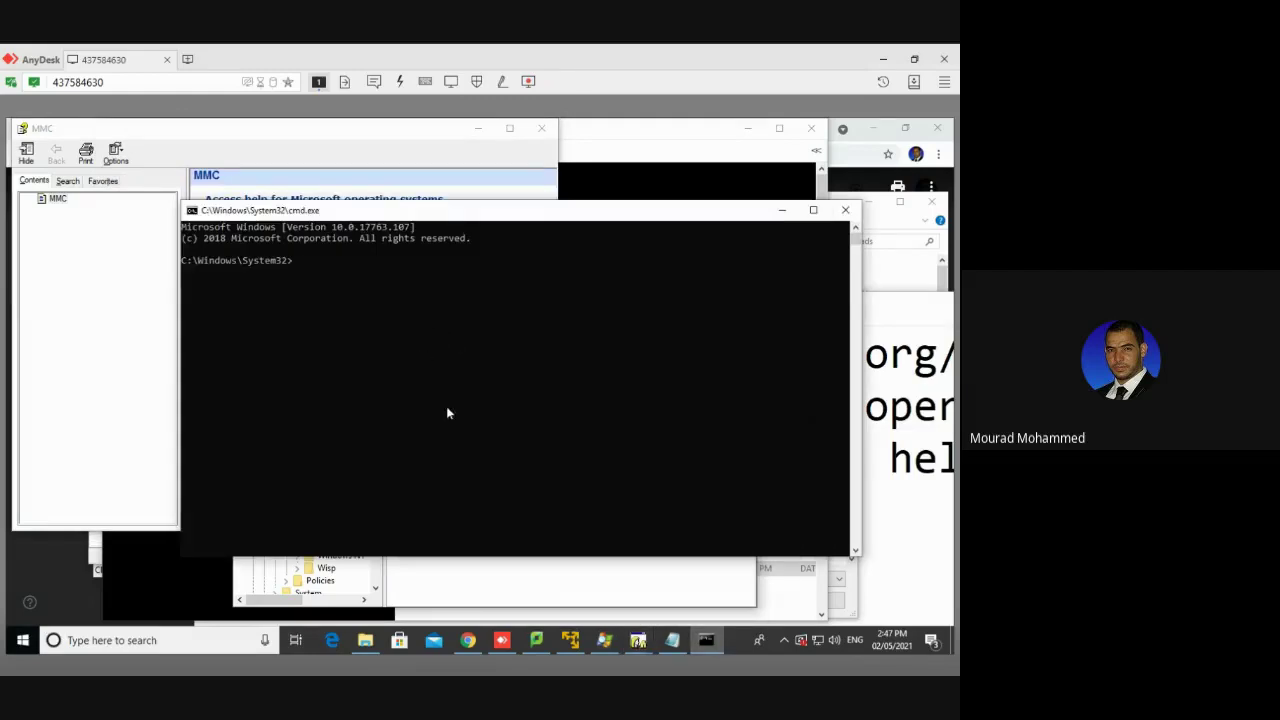
Step: Switch to Process Explorer and examine the mmc.exe, notepad.exe, cmd.exe and conhost.exe process chain
{"action": "left_click", "coordinate": [570, 640]}
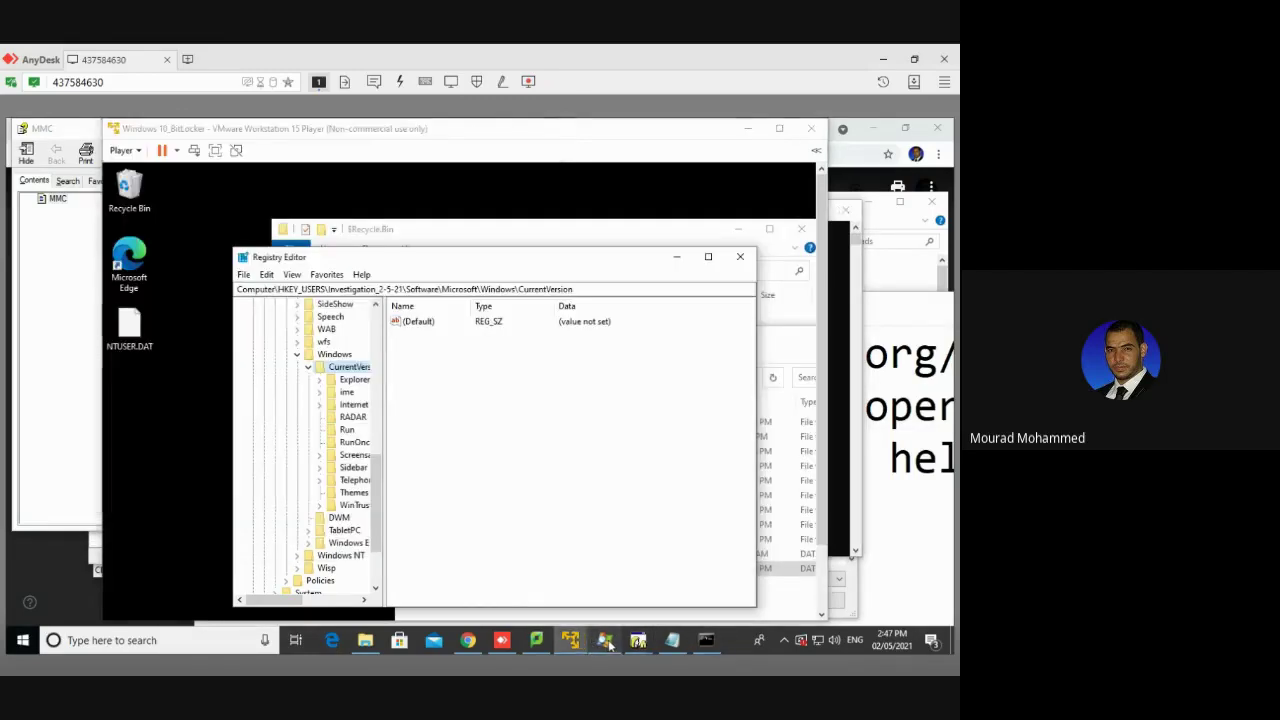
{"action": "left_click", "coordinate": [605, 641]}
{"action": "left_click", "coordinate": [296, 350]}
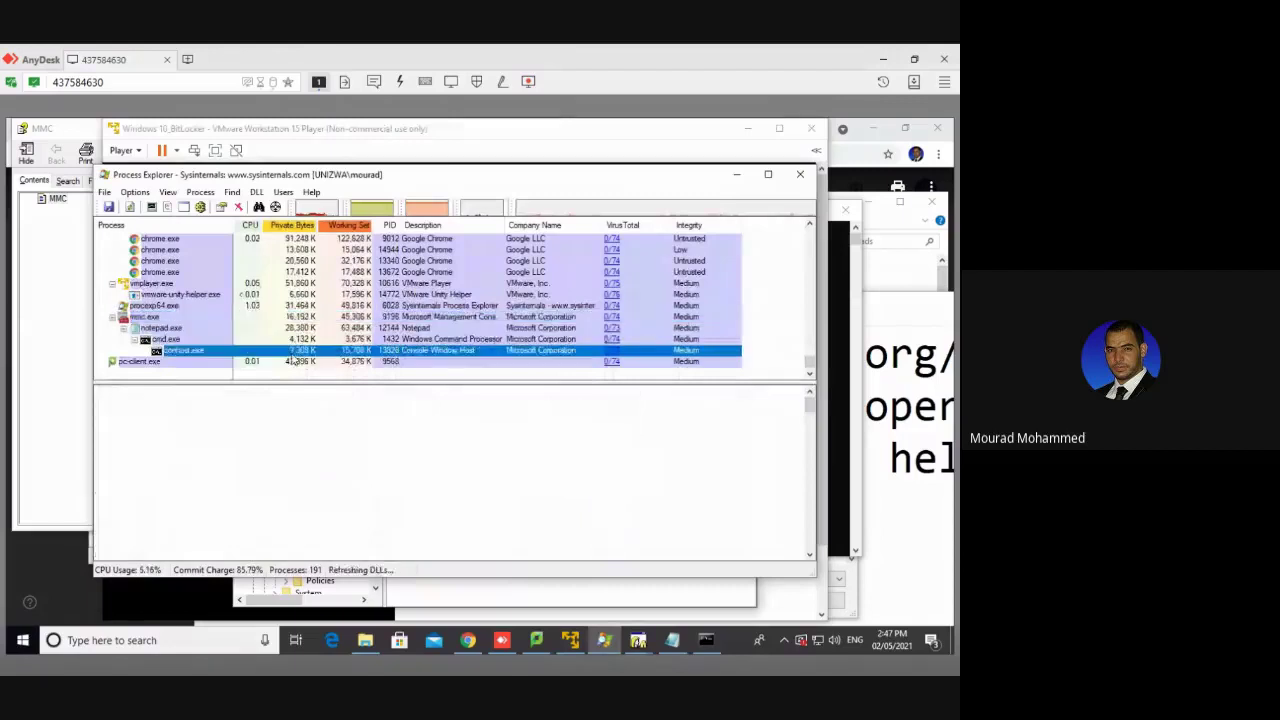
{"action": "left_click", "coordinate": [160, 328]}
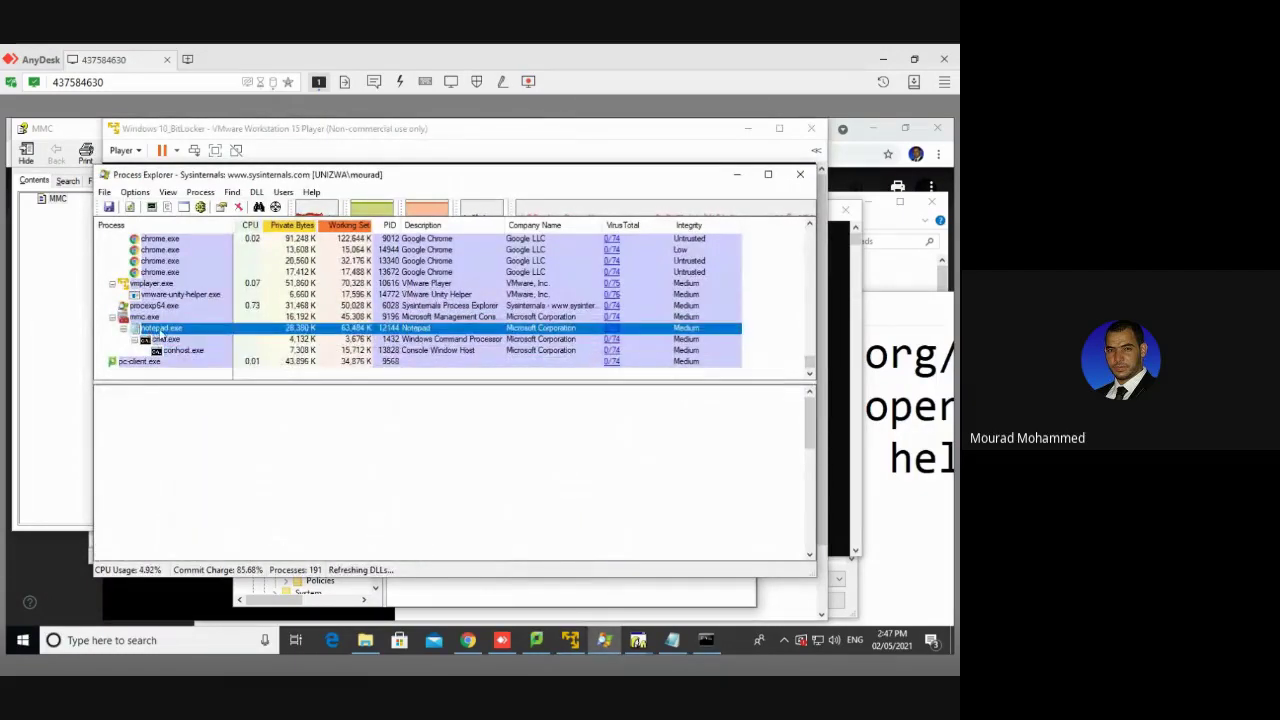
{"action": "left_click", "coordinate": [147, 318]}
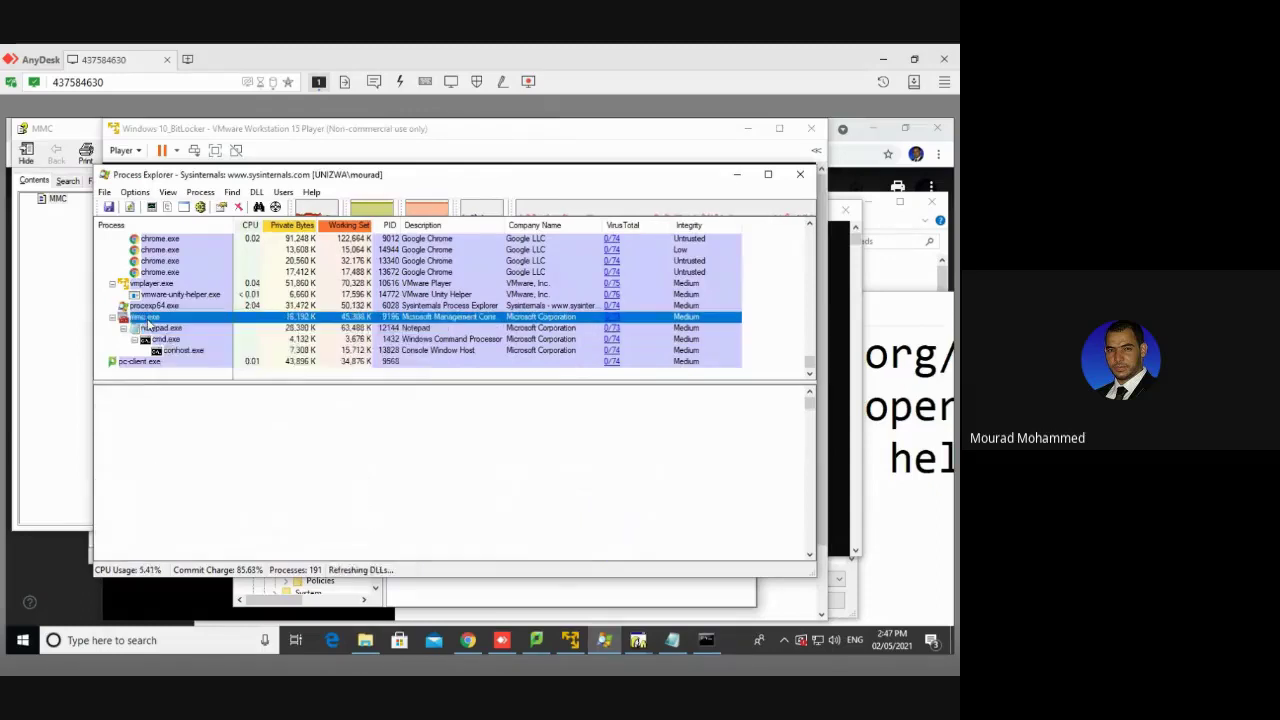
{"action": "left_click", "coordinate": [229, 351]}
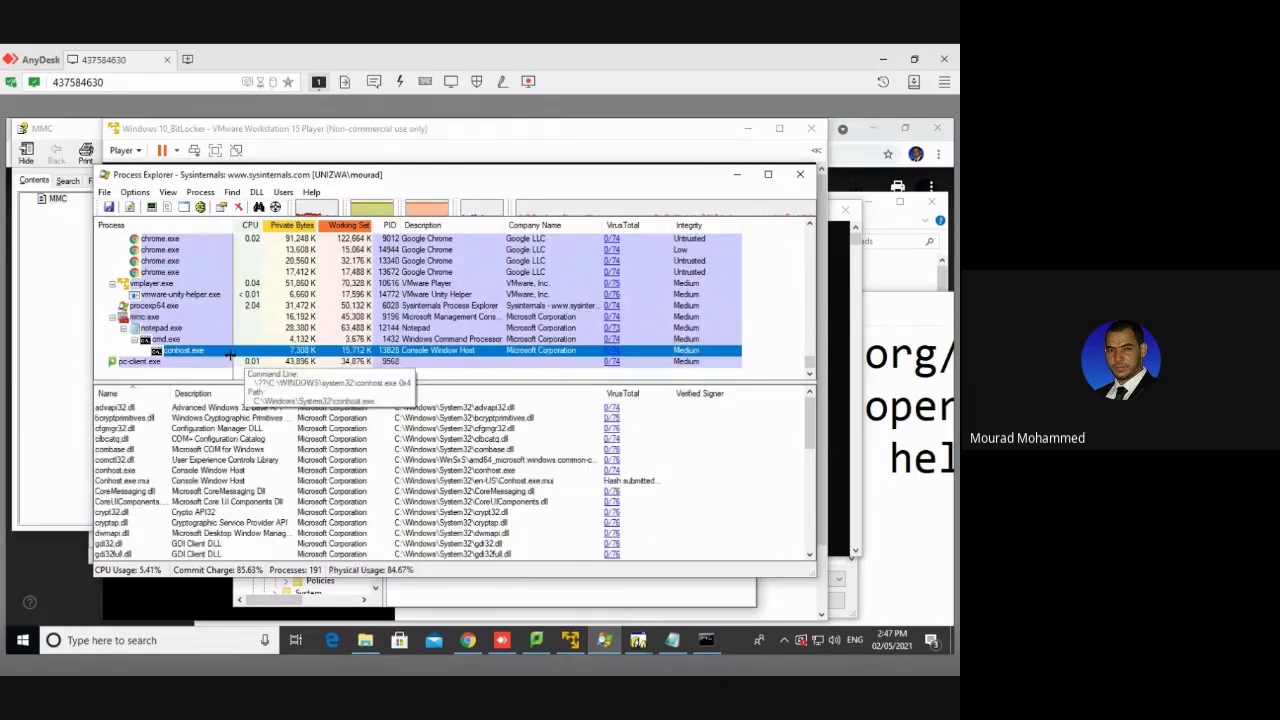
{"action": "left_click", "coordinate": [686, 332]}
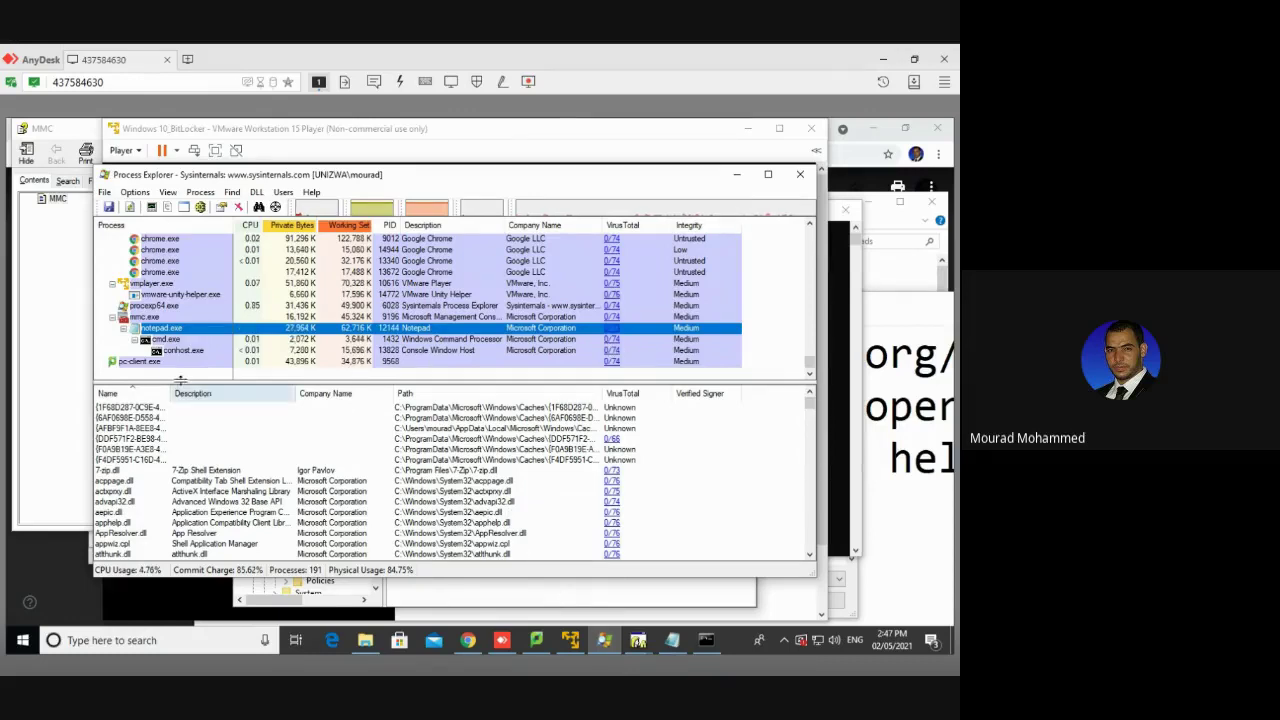
{"action": "mouse_move", "coordinate": [174, 346]}
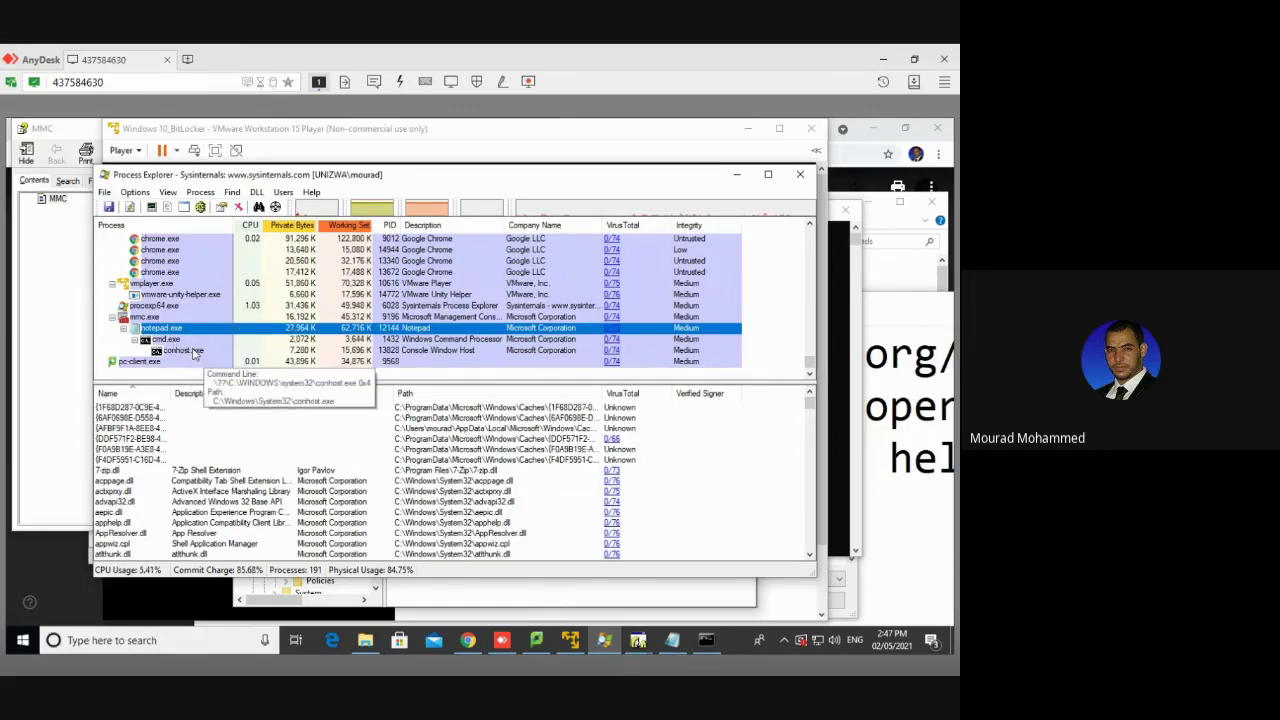
Step: Create a full dump of the cmd.exe process and save it as cmd.dmp in the Documents folder
{"action": "right_click", "coordinate": [176, 341]}
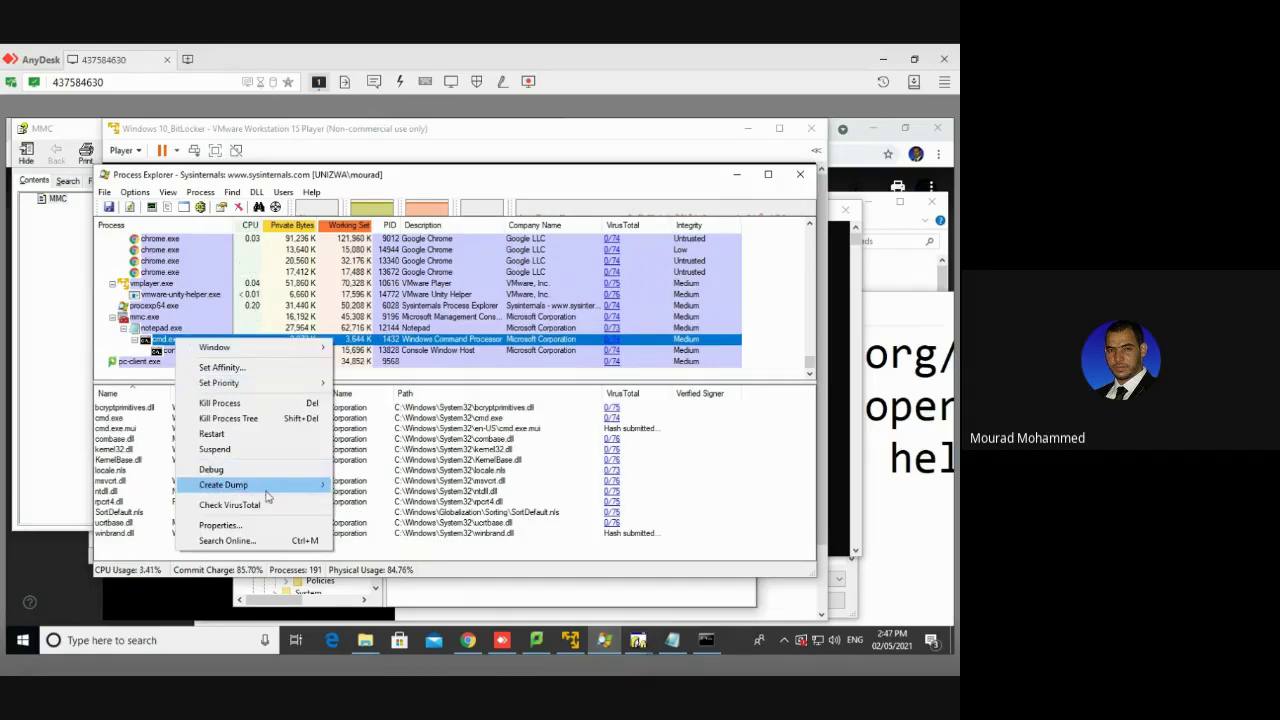
{"action": "mouse_move", "coordinate": [264, 489]}
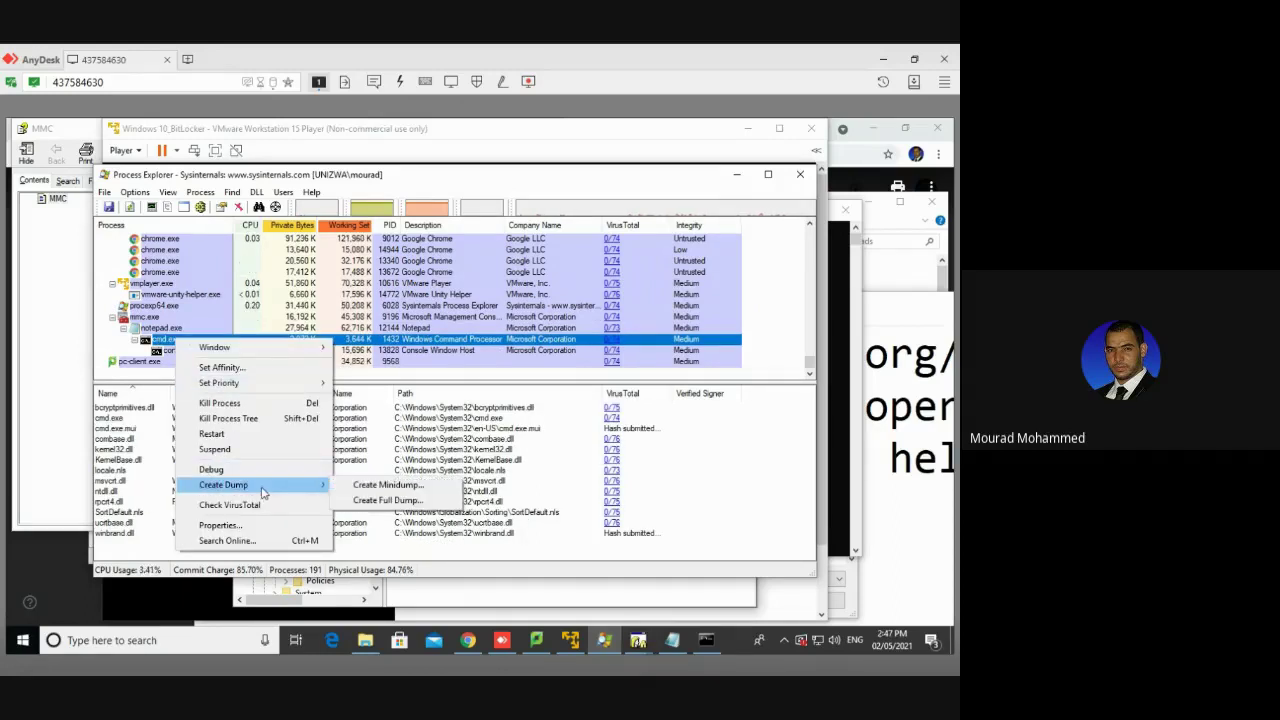
{"action": "left_click", "coordinate": [388, 500]}
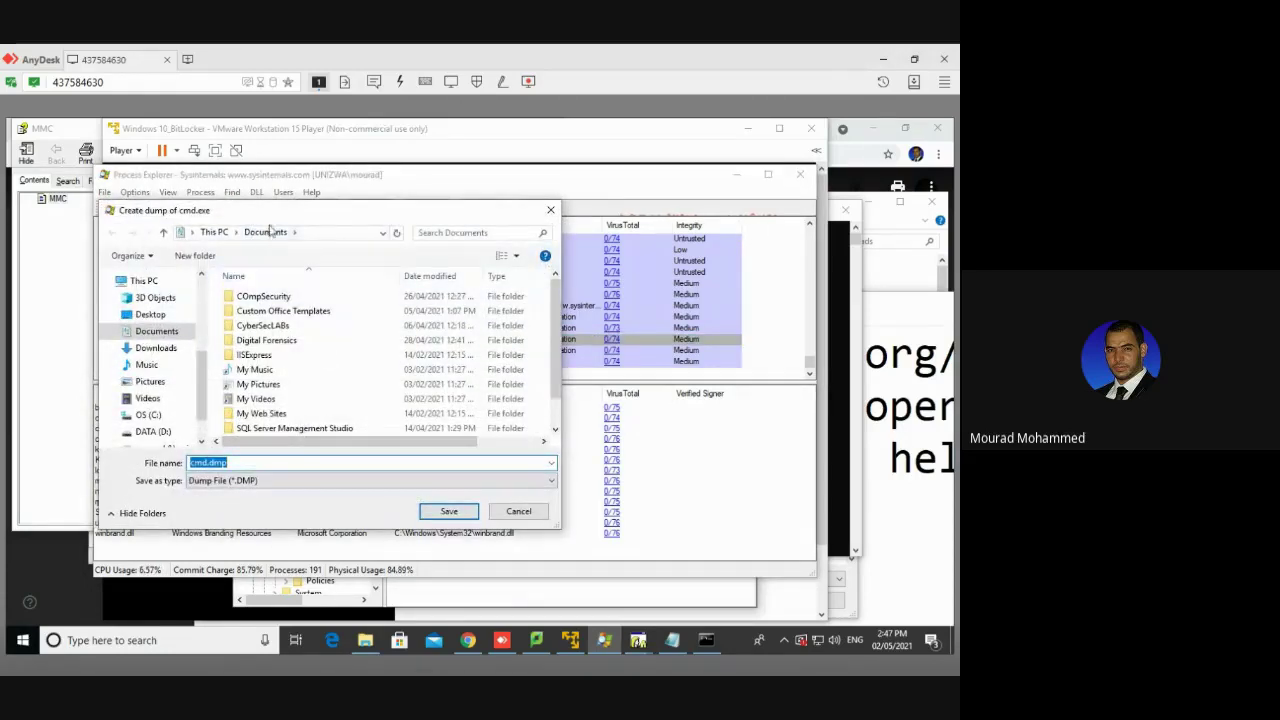
{"action": "left_click", "coordinate": [446, 510]}
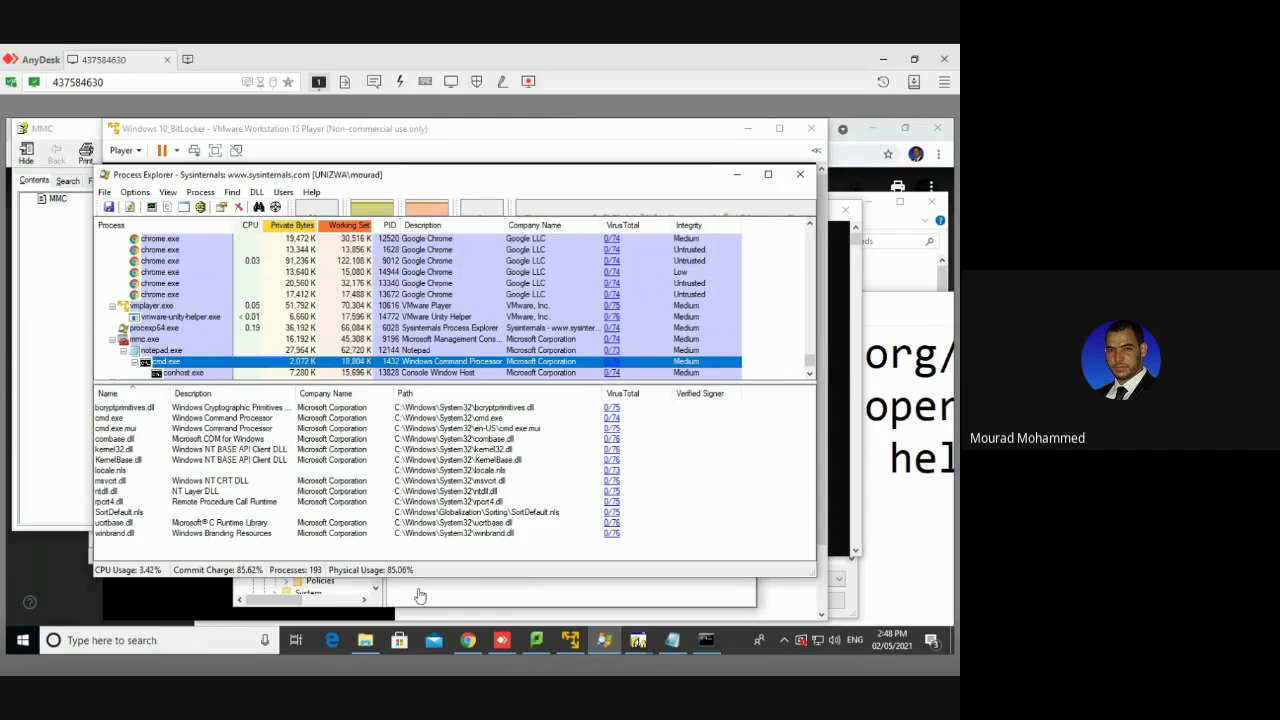
Step: Check Task III in the lab sheet in Chrome, then show the Windows 10_BitLocker virtual machine full screen with Registry Editor unmaximized
{"action": "left_click", "coordinate": [458, 641]}
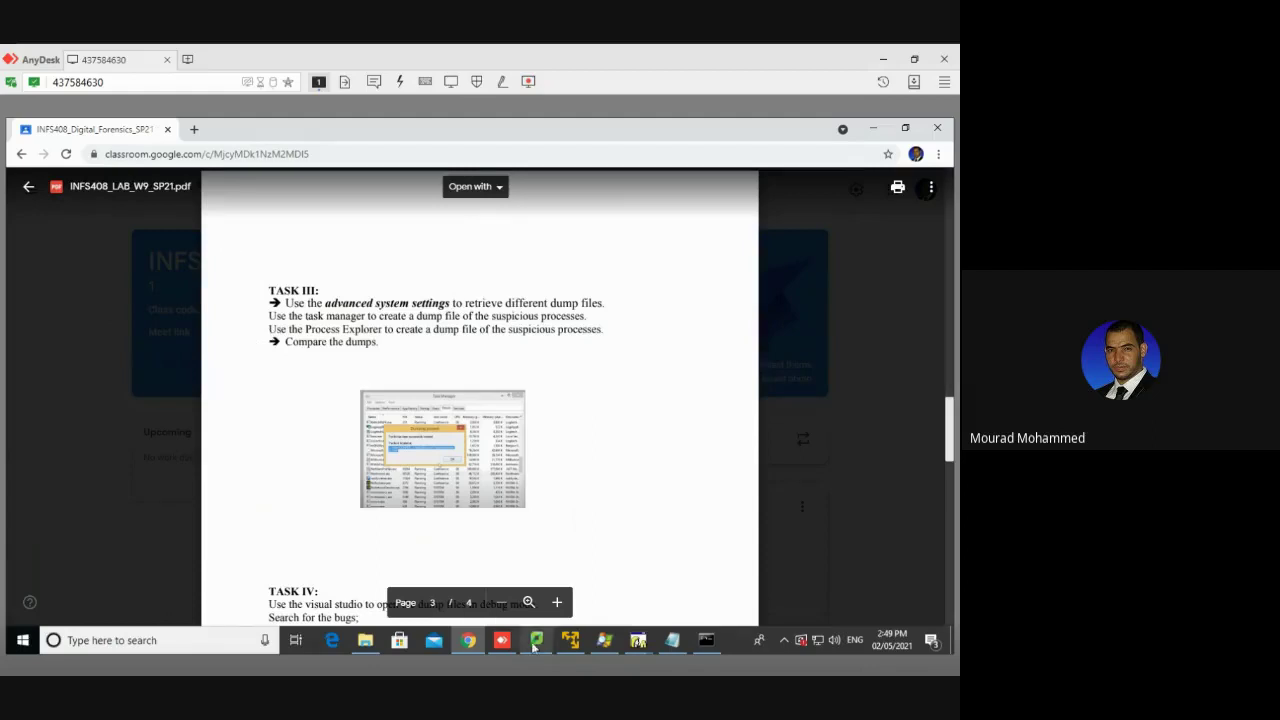
{"action": "left_click", "coordinate": [570, 640]}
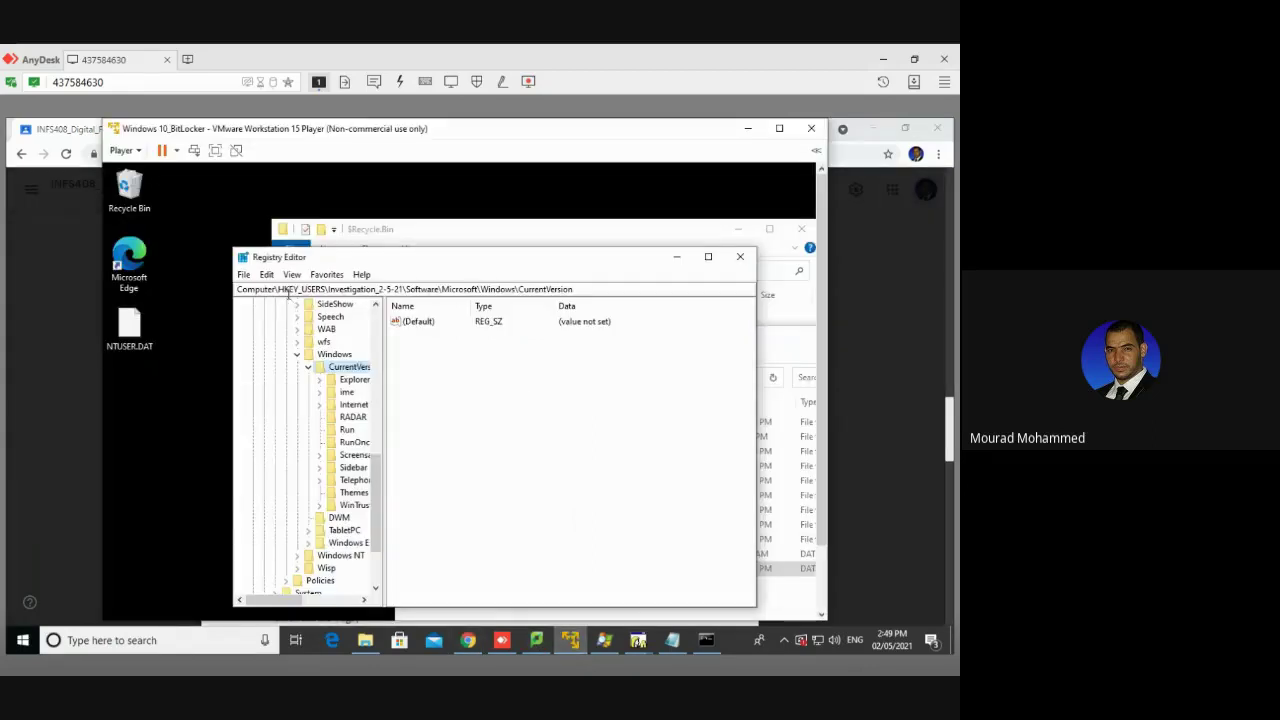
{"action": "double_click", "coordinate": [291, 257]}
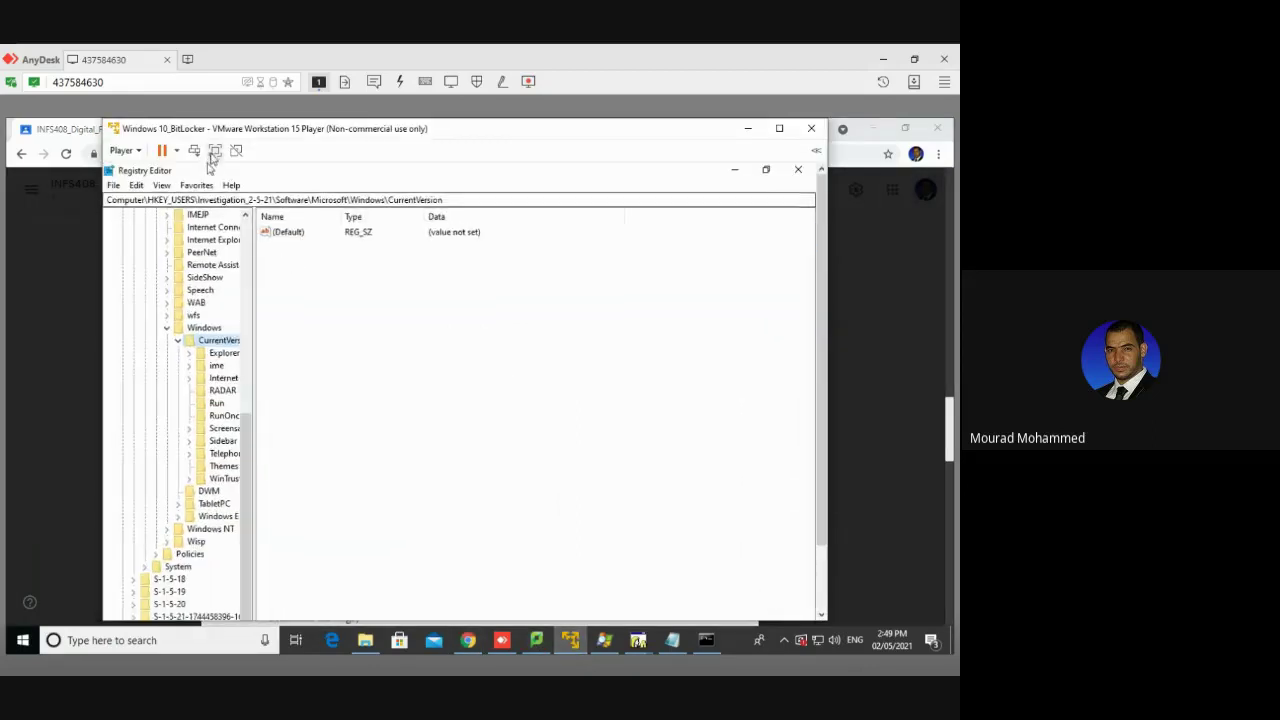
{"action": "key", "text": "ctrl+alt+Return"}
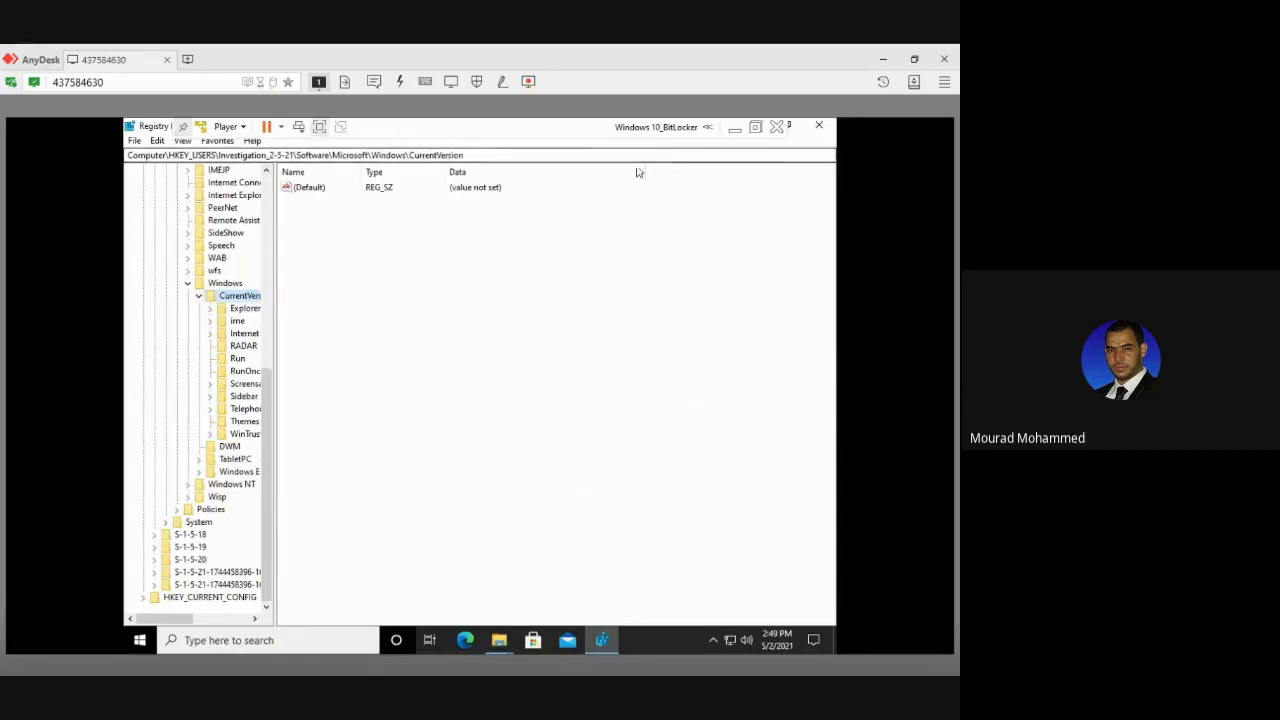
{"action": "left_click", "coordinate": [789, 127]}
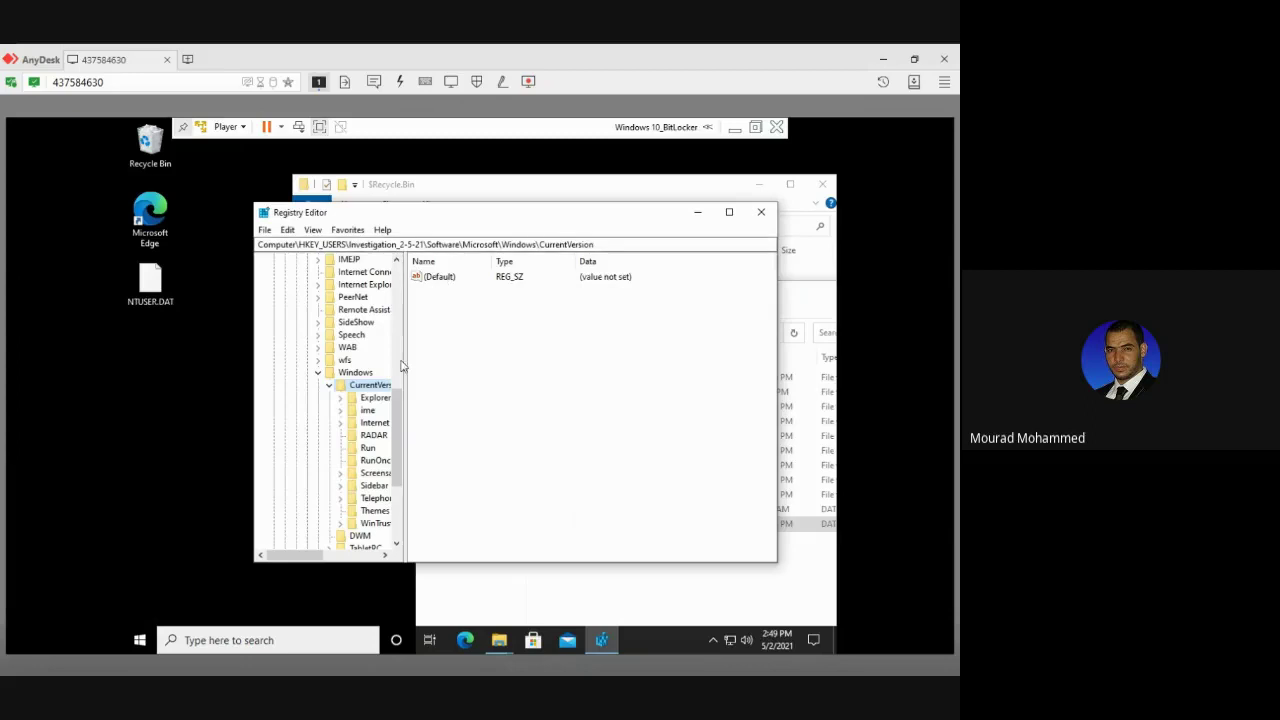
Step: Expand the HKEY_LOCAL_MACHINE\SOFTWARE\Microsoft key in the virtual machine's Registry Editor
{"action": "scroll", "coordinate": [396, 376], "scroll_direction": "up", "scroll_amount": 3}
{"action": "scroll", "coordinate": [396, 376], "scroll_direction": "up", "scroll_amount": 7}
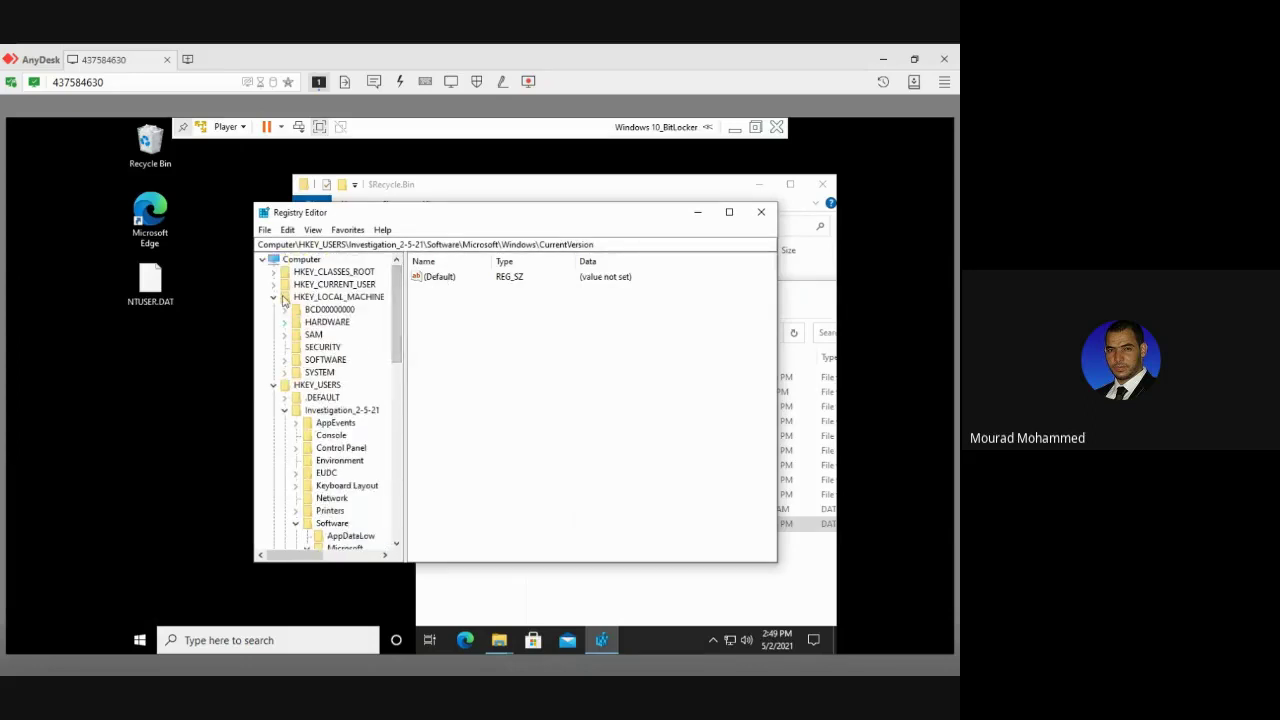
{"action": "left_click", "coordinate": [284, 299]}
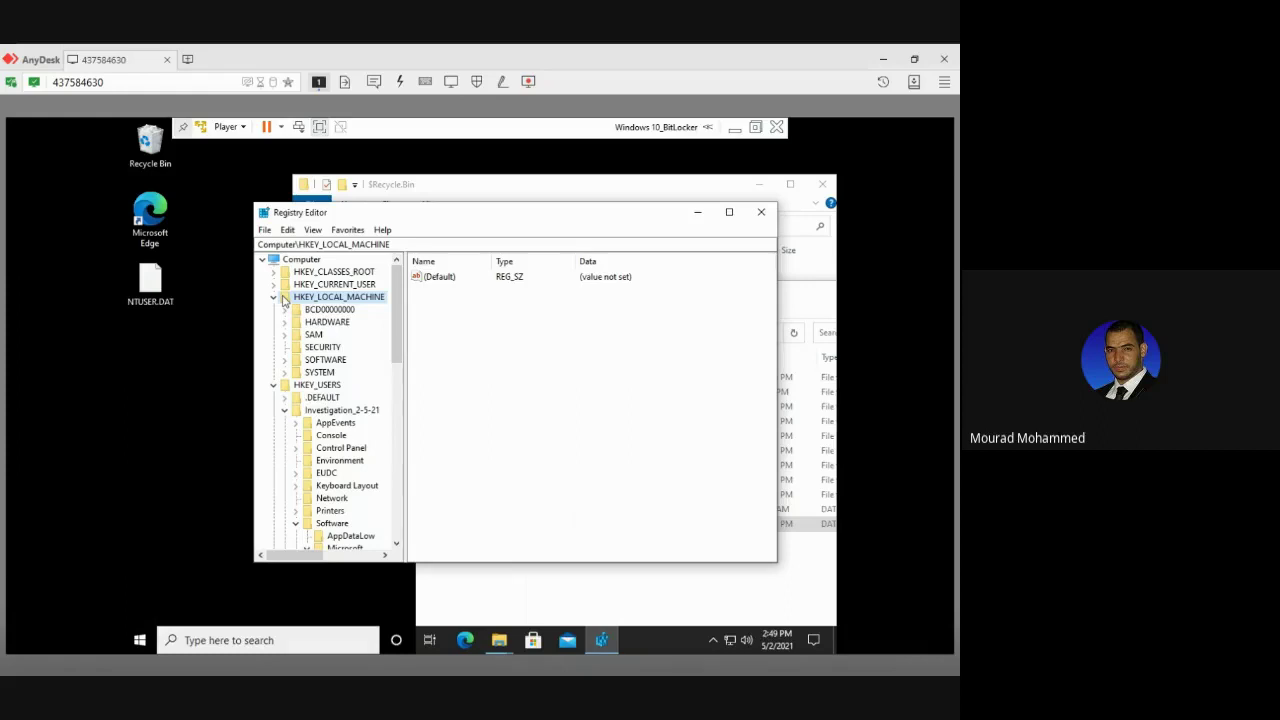
{"action": "left_click", "coordinate": [326, 361]}
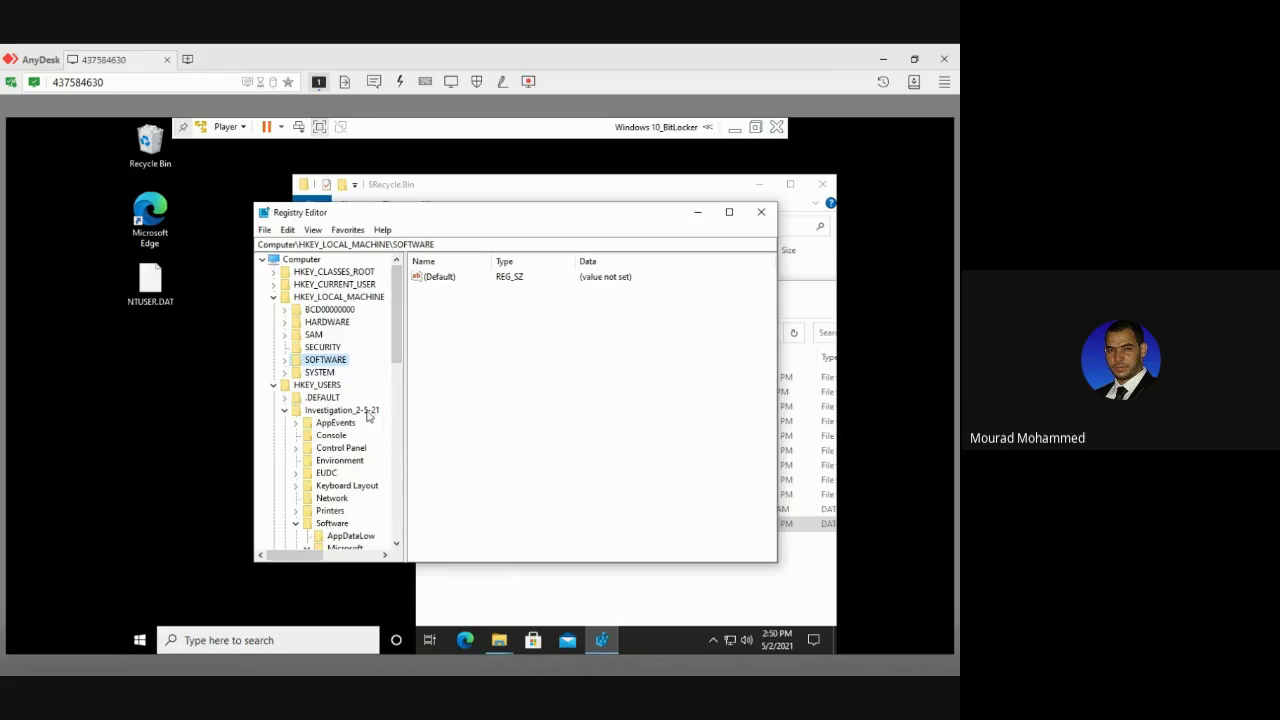
{"action": "left_click", "coordinate": [293, 360]}
{"action": "double_click", "coordinate": [331, 447]}
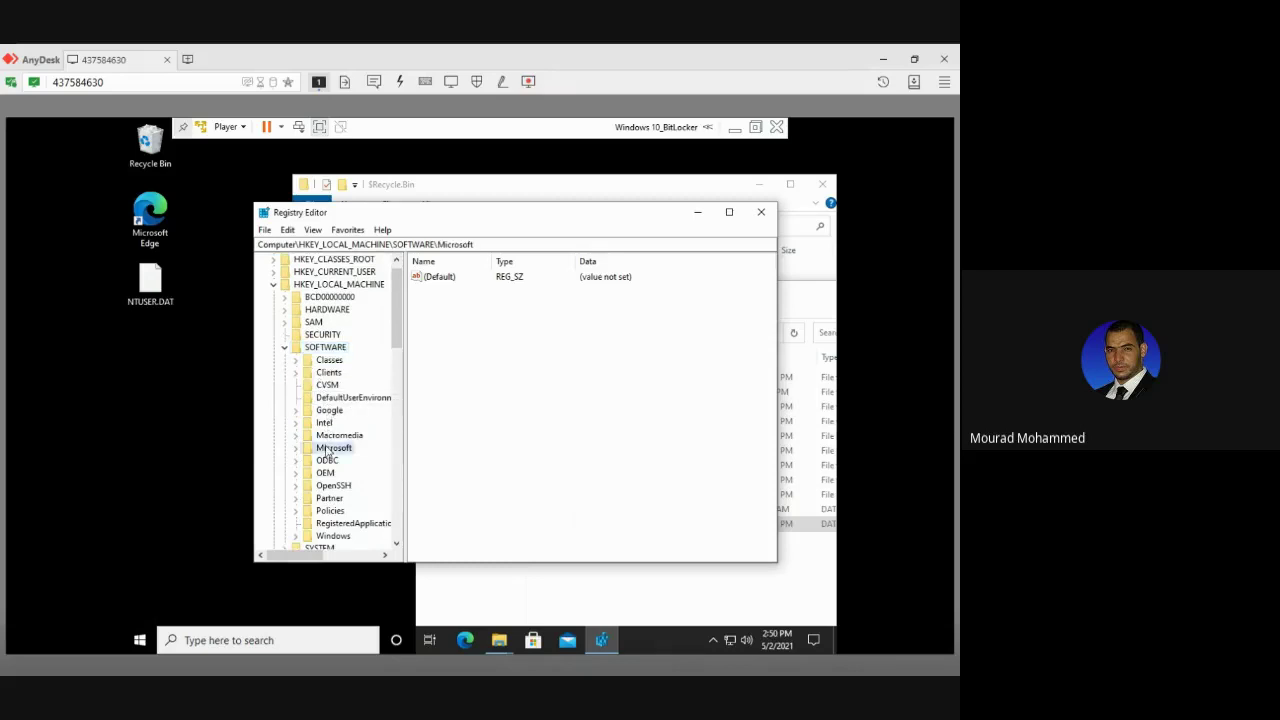
Step: Browse the subkeys of SOFTWARE\Microsoft and open the Windows Mail key to show its values
{"action": "scroll", "coordinate": [330, 450], "scroll_direction": "down", "scroll_amount": 7}
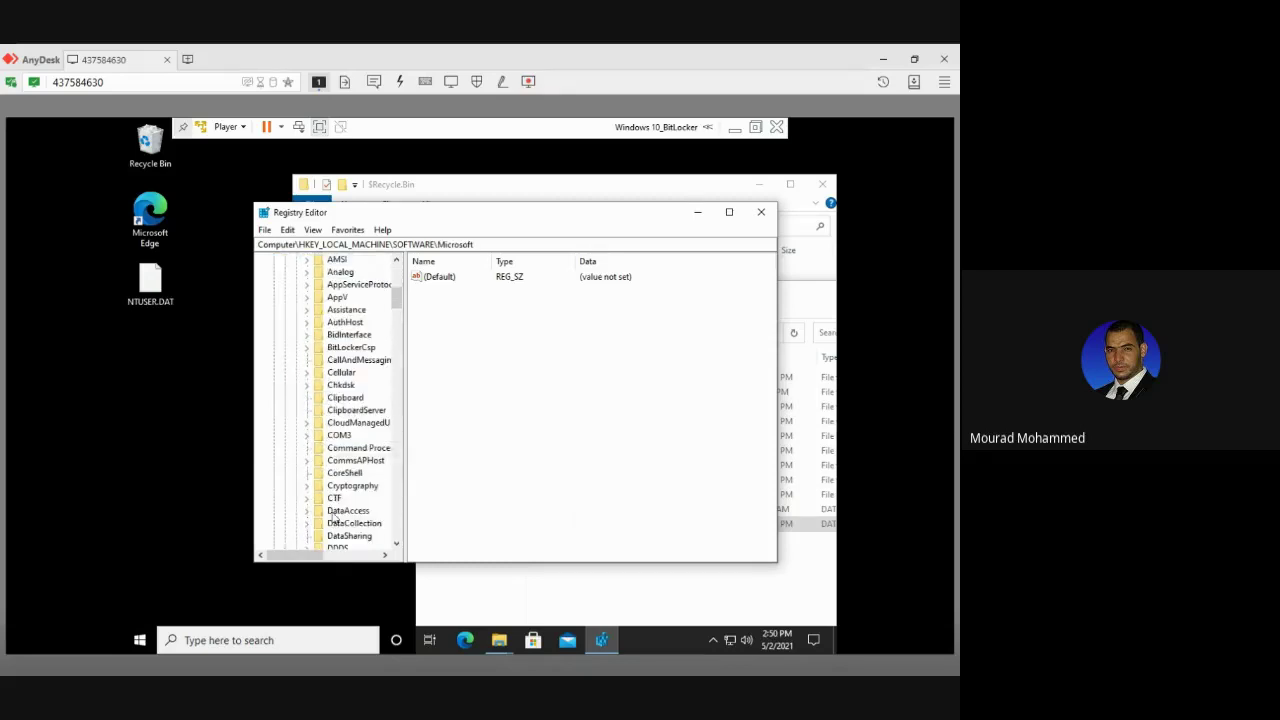
{"action": "scroll", "coordinate": [341, 477], "scroll_direction": "down", "scroll_amount": 7}
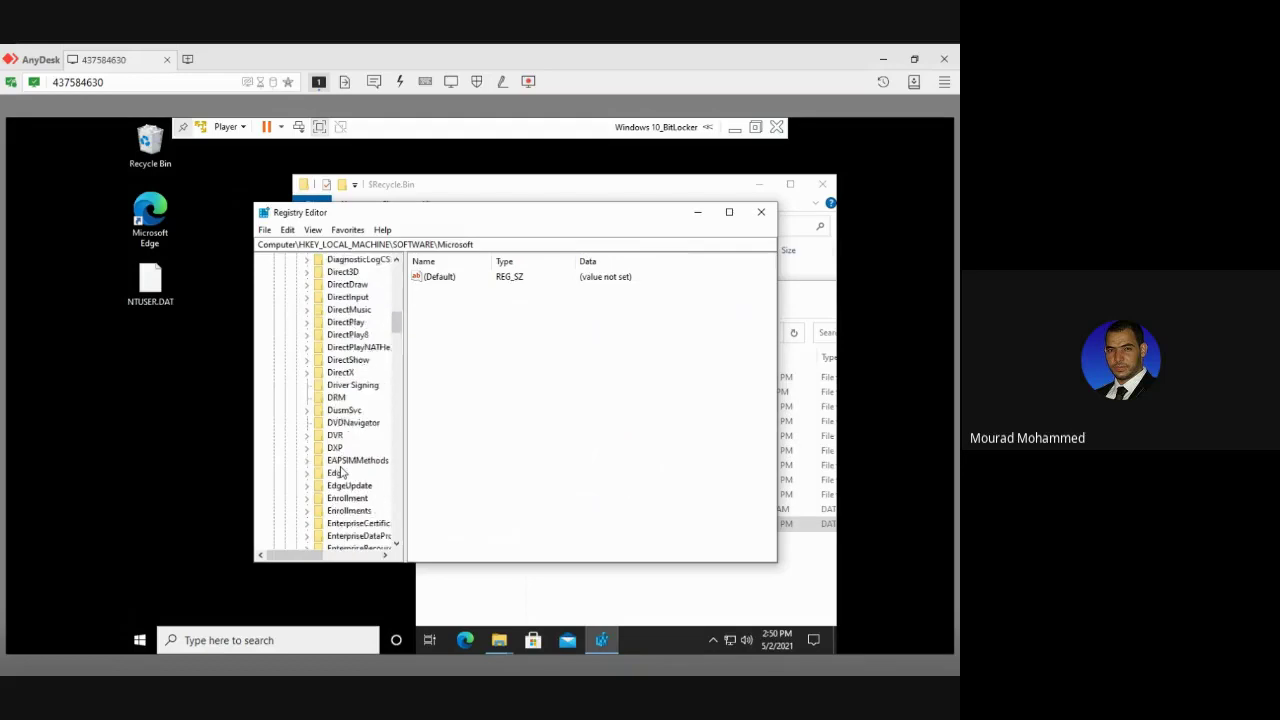
{"action": "scroll", "coordinate": [341, 472], "scroll_direction": "down", "scroll_amount": 20}
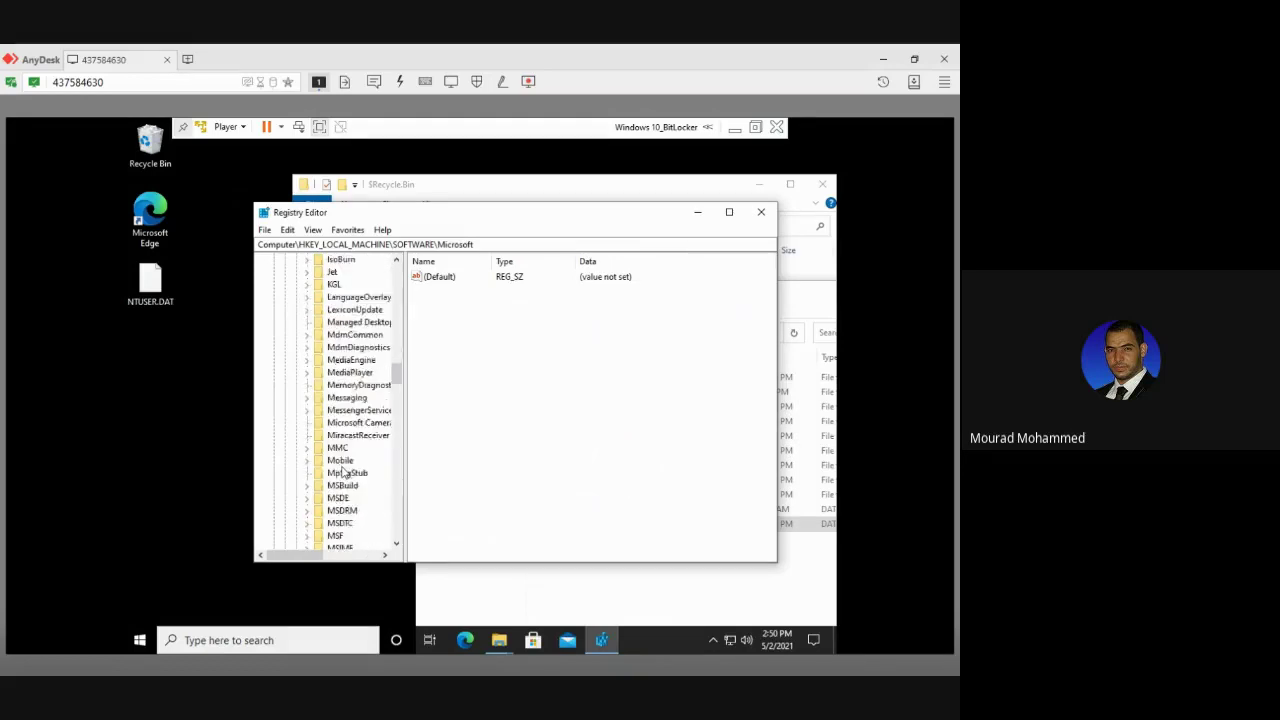
{"action": "scroll", "coordinate": [341, 472], "scroll_direction": "down", "scroll_amount": 16}
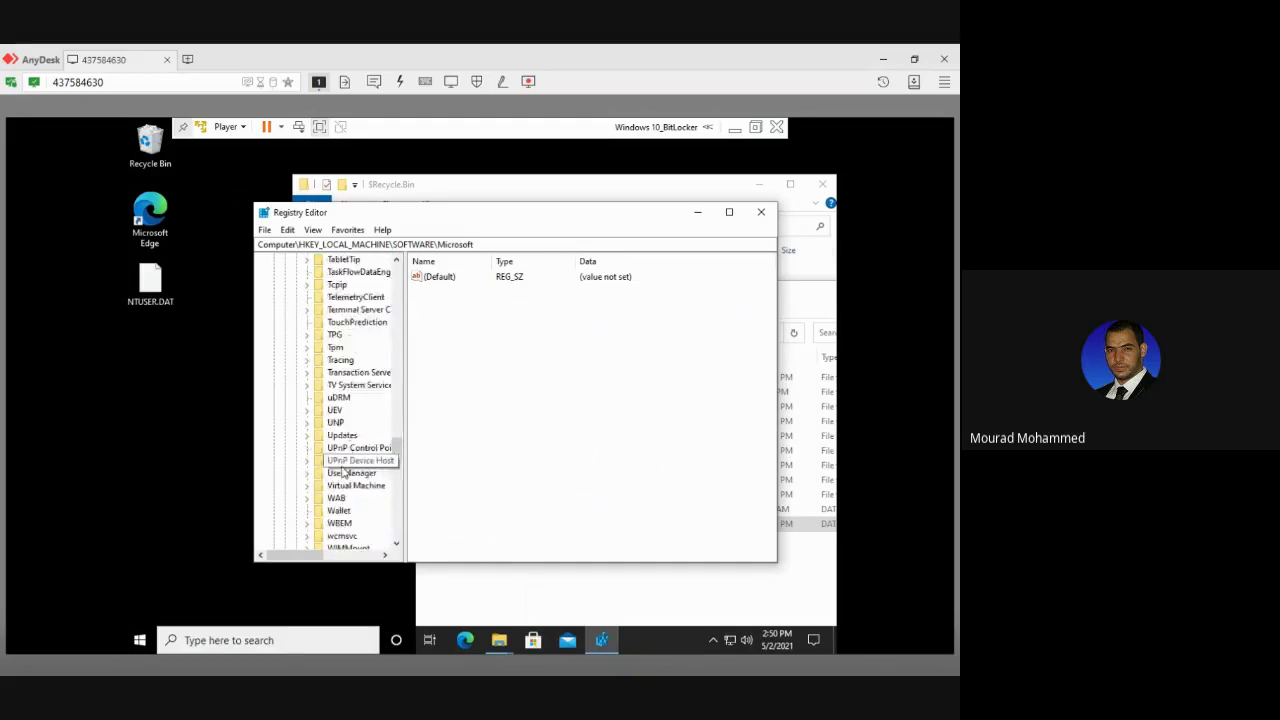
{"action": "scroll", "coordinate": [343, 472], "scroll_direction": "down", "scroll_amount": 2}
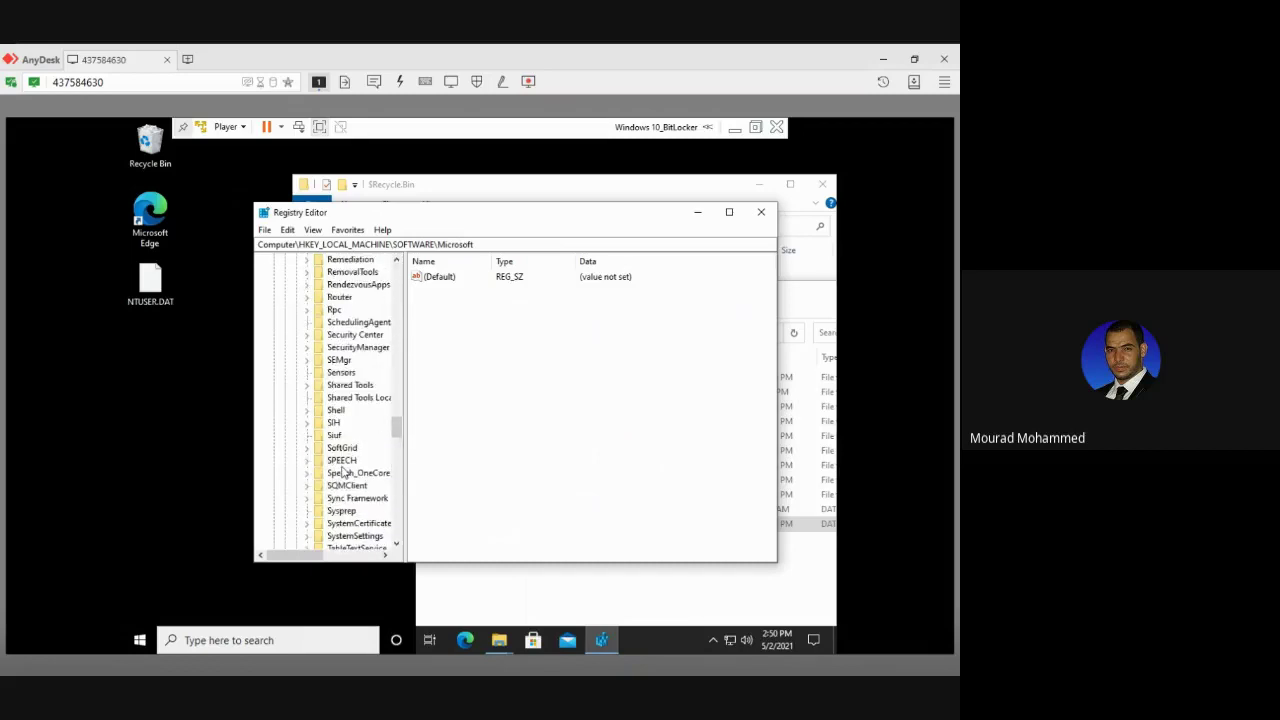
{"action": "scroll", "coordinate": [341, 472], "scroll_direction": "down", "scroll_amount": 4}
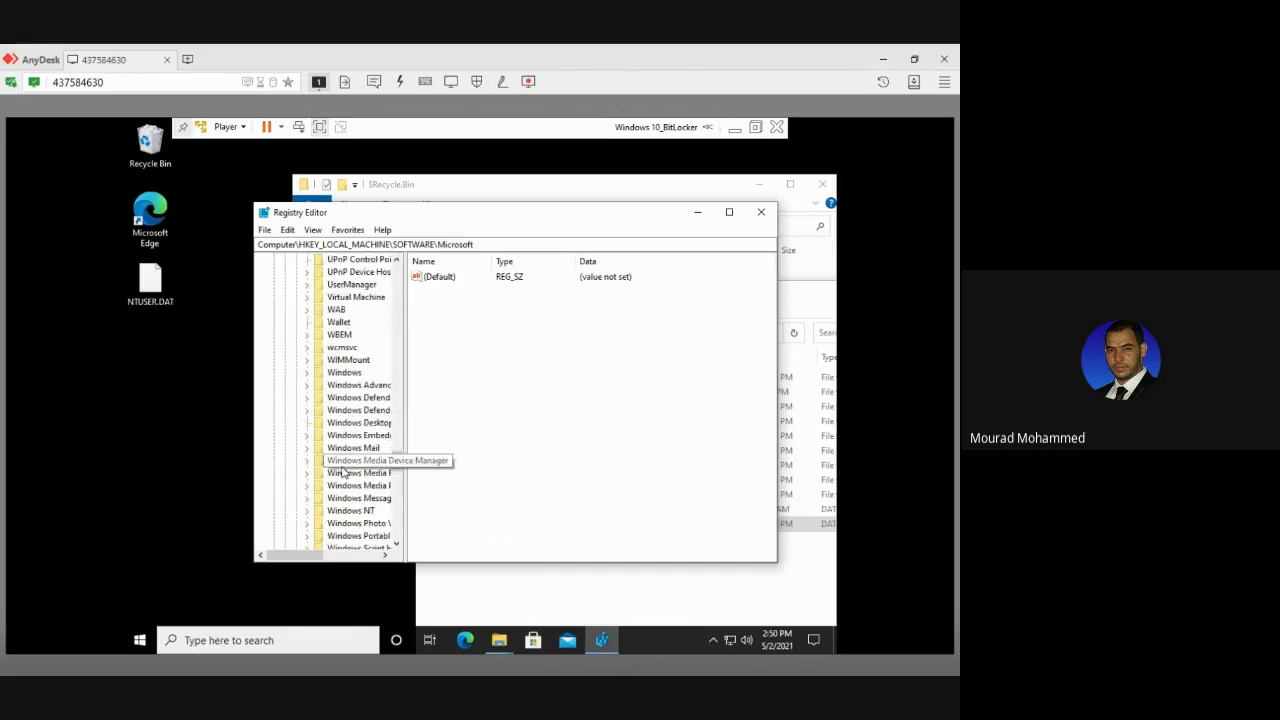
{"action": "scroll", "coordinate": [341, 466], "scroll_direction": "down", "scroll_amount": 2}
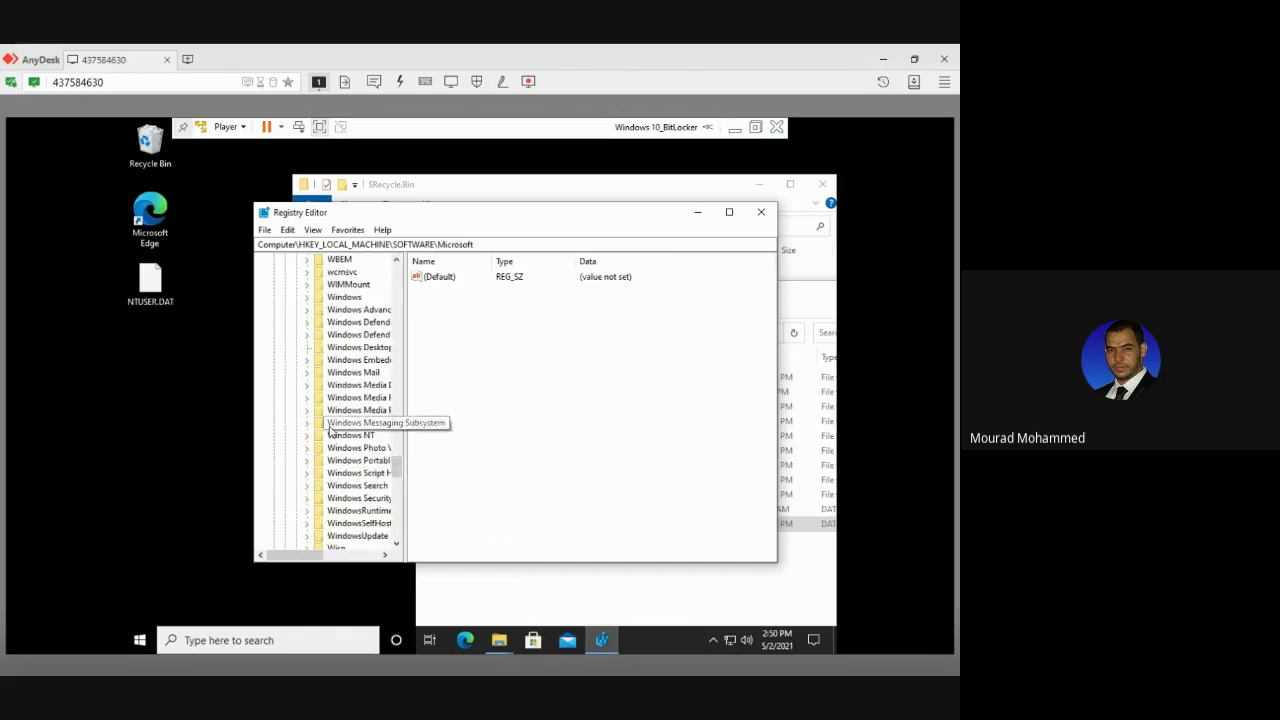
{"action": "left_click", "coordinate": [374, 375]}
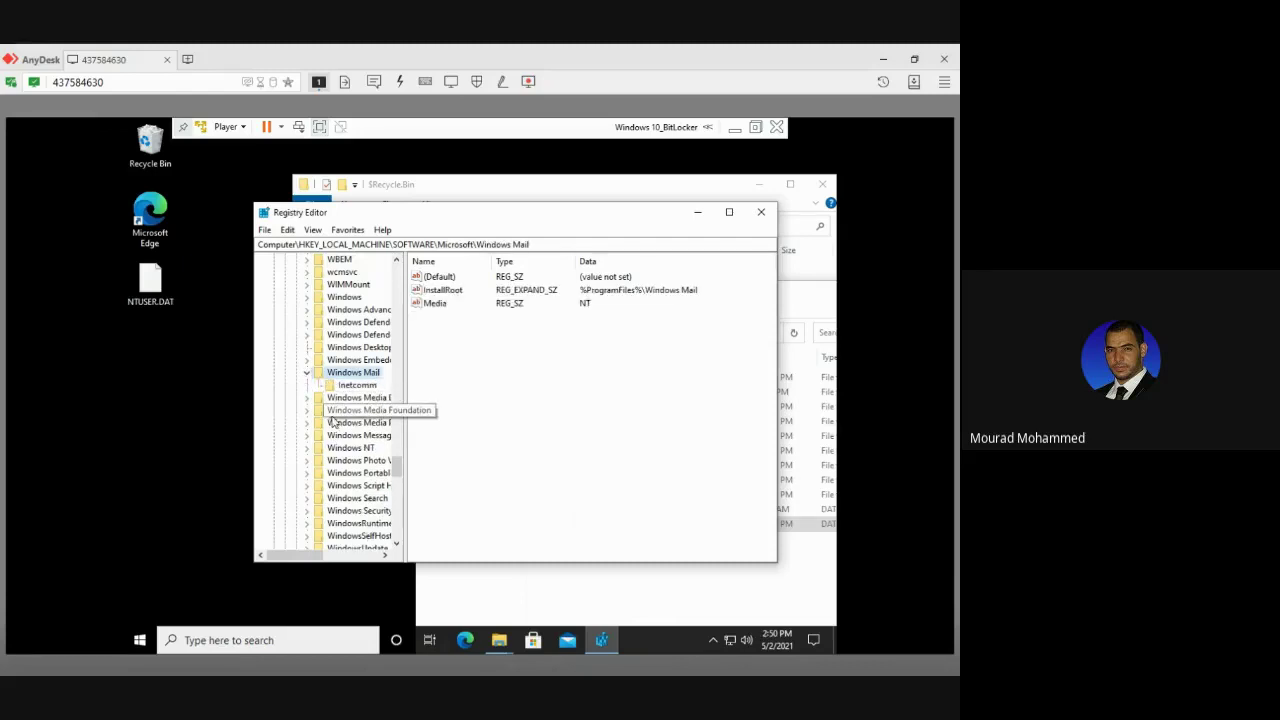
Step: Look back through the SOFTWARE\Microsoft subkeys from the start of the tree to the Internet Explorer area
{"action": "scroll", "coordinate": [329, 415], "scroll_direction": "up", "scroll_amount": 11}
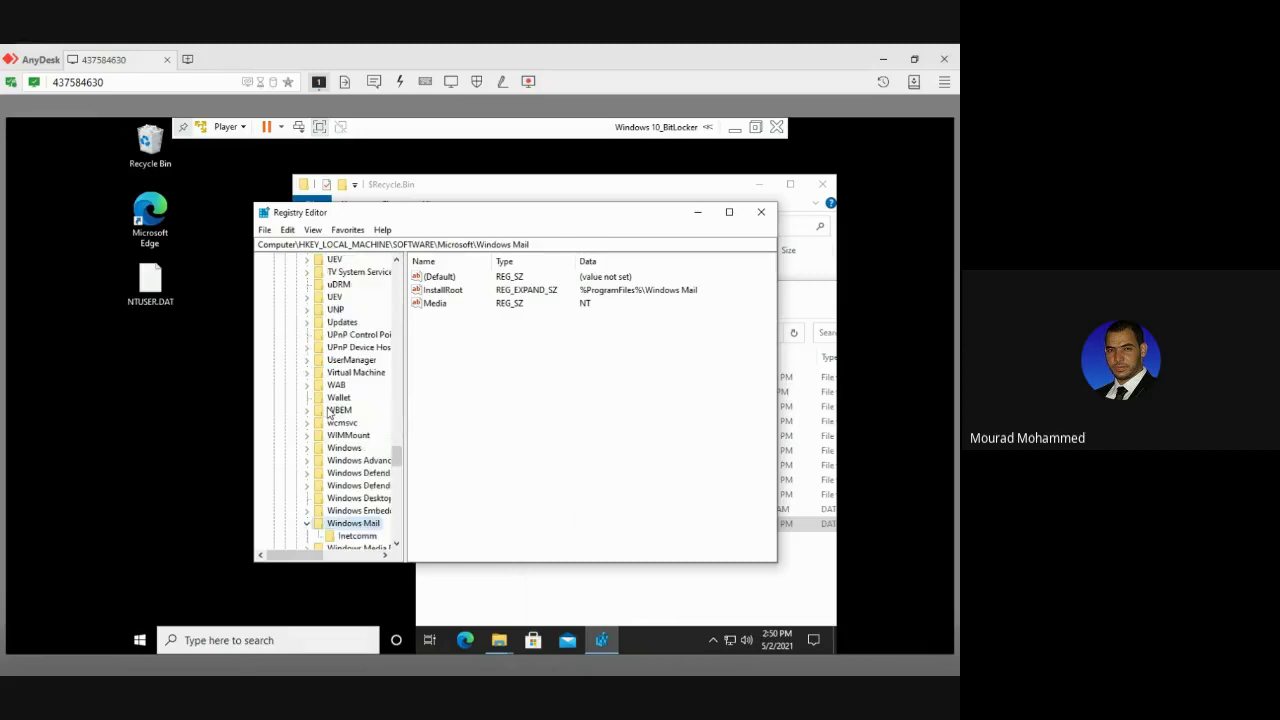
{"action": "scroll", "coordinate": [329, 420], "scroll_direction": "up", "scroll_amount": 20}
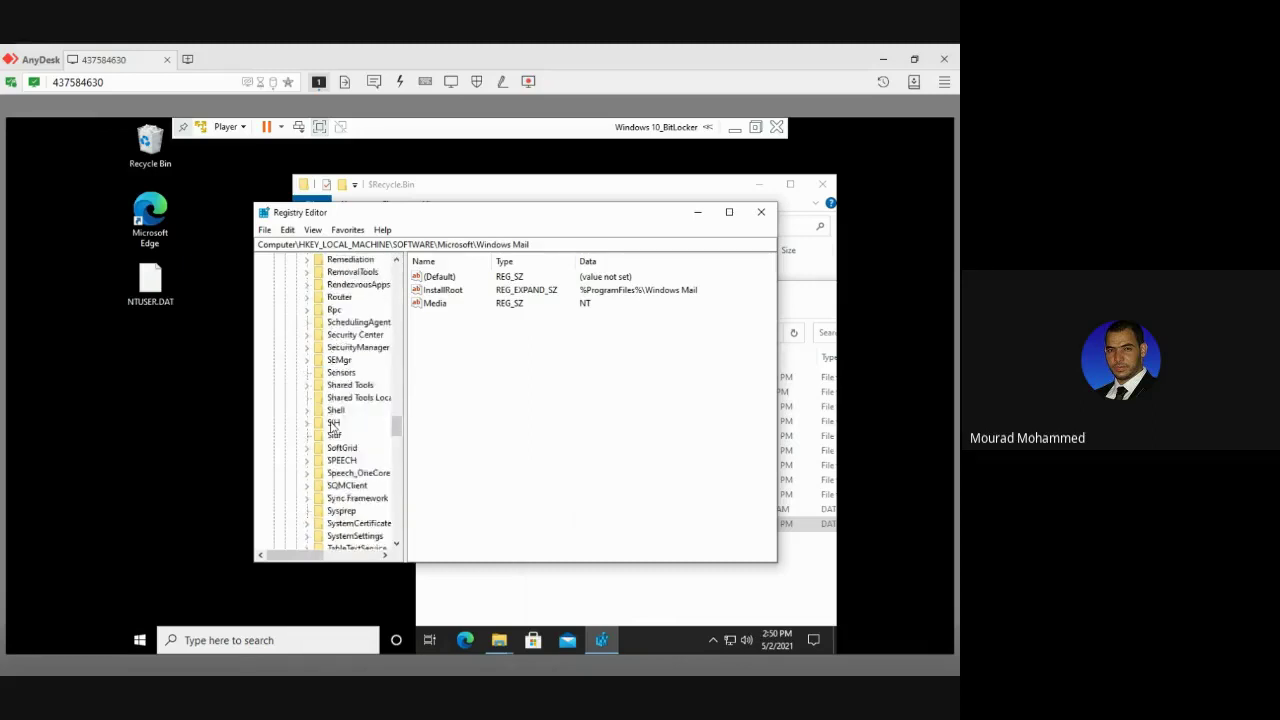
{"action": "scroll", "coordinate": [333, 425], "scroll_direction": "up", "scroll_amount": 20}
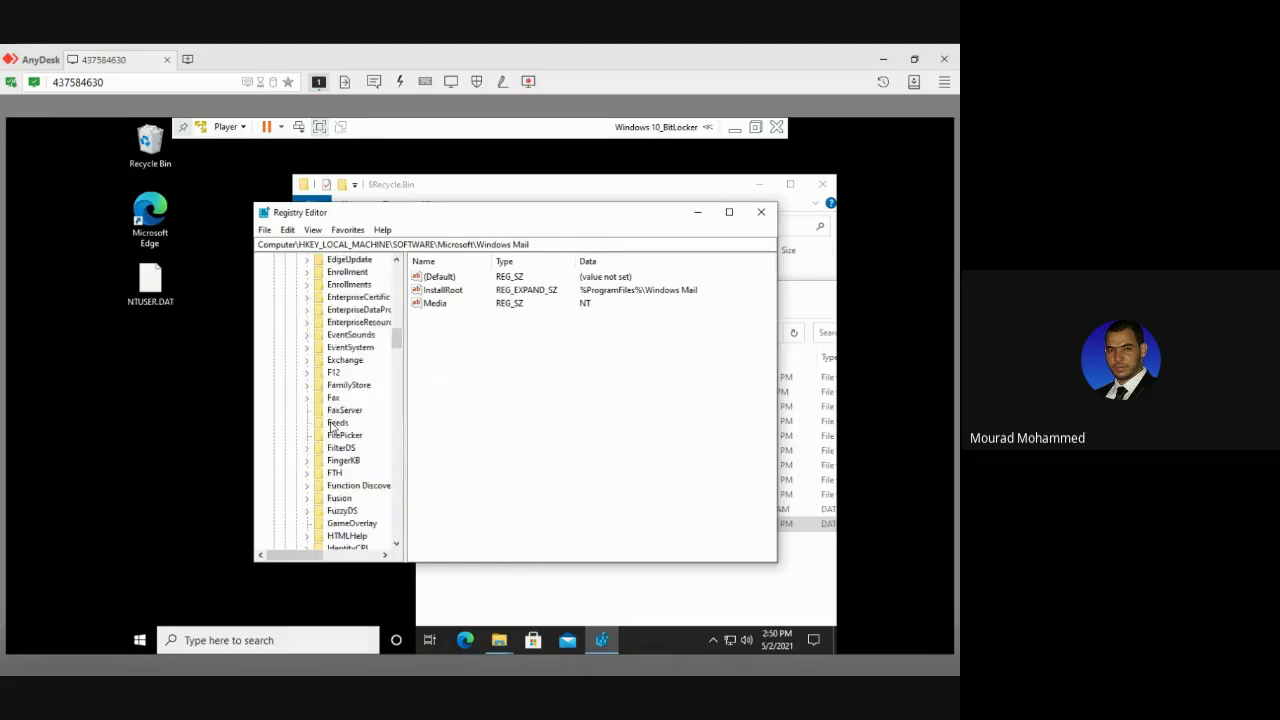
{"action": "scroll", "coordinate": [333, 425], "scroll_direction": "up", "scroll_amount": 5}
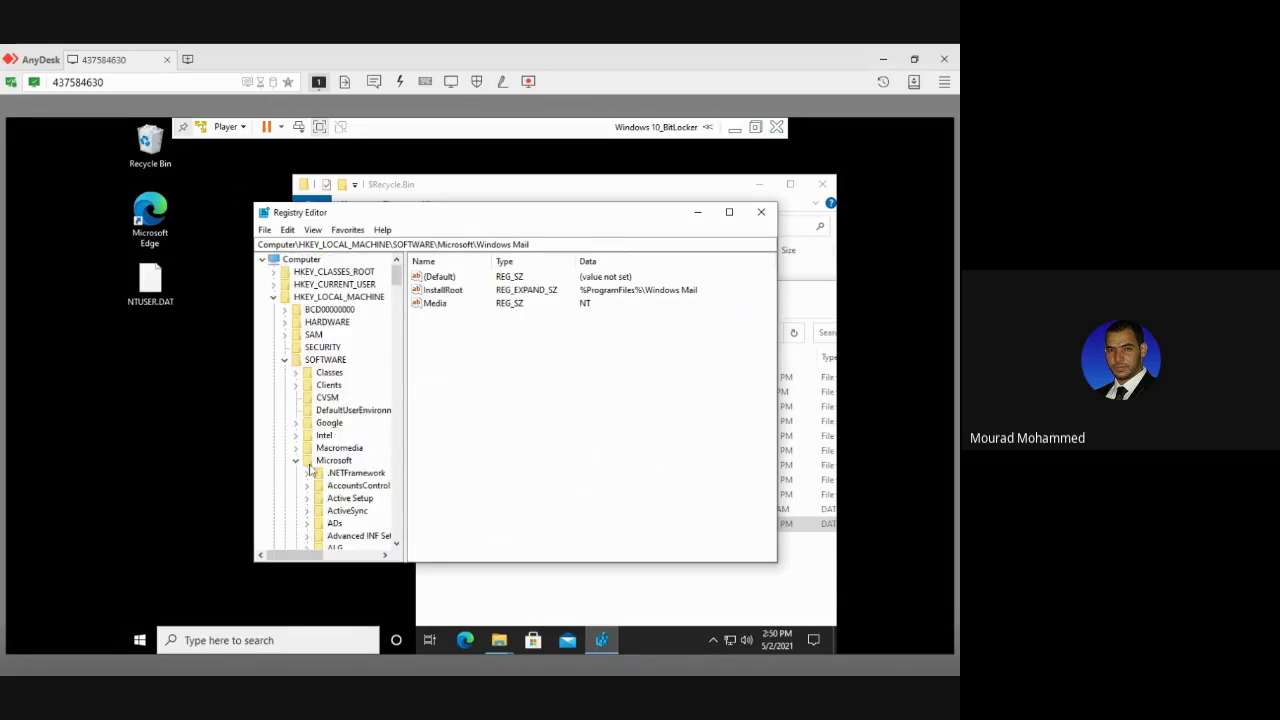
{"action": "scroll", "coordinate": [313, 455], "scroll_direction": "down", "scroll_amount": 18}
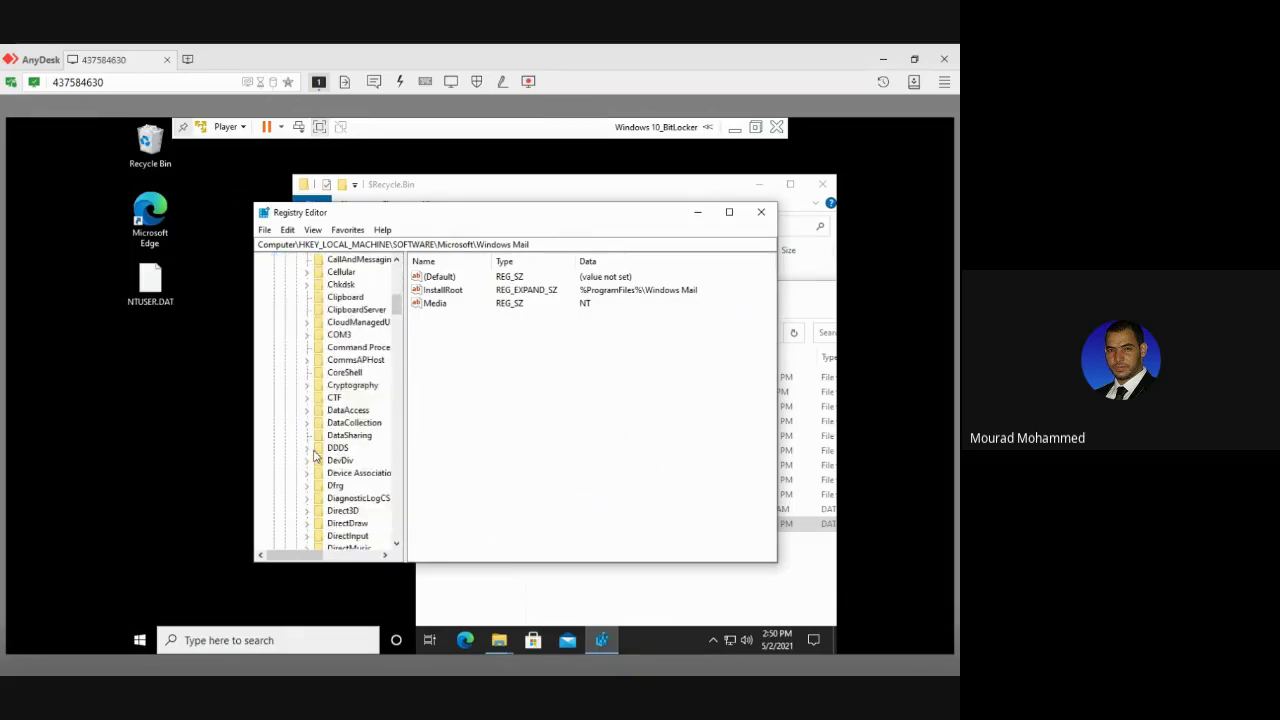
{"action": "scroll", "coordinate": [314, 453], "scroll_direction": "down", "scroll_amount": 12}
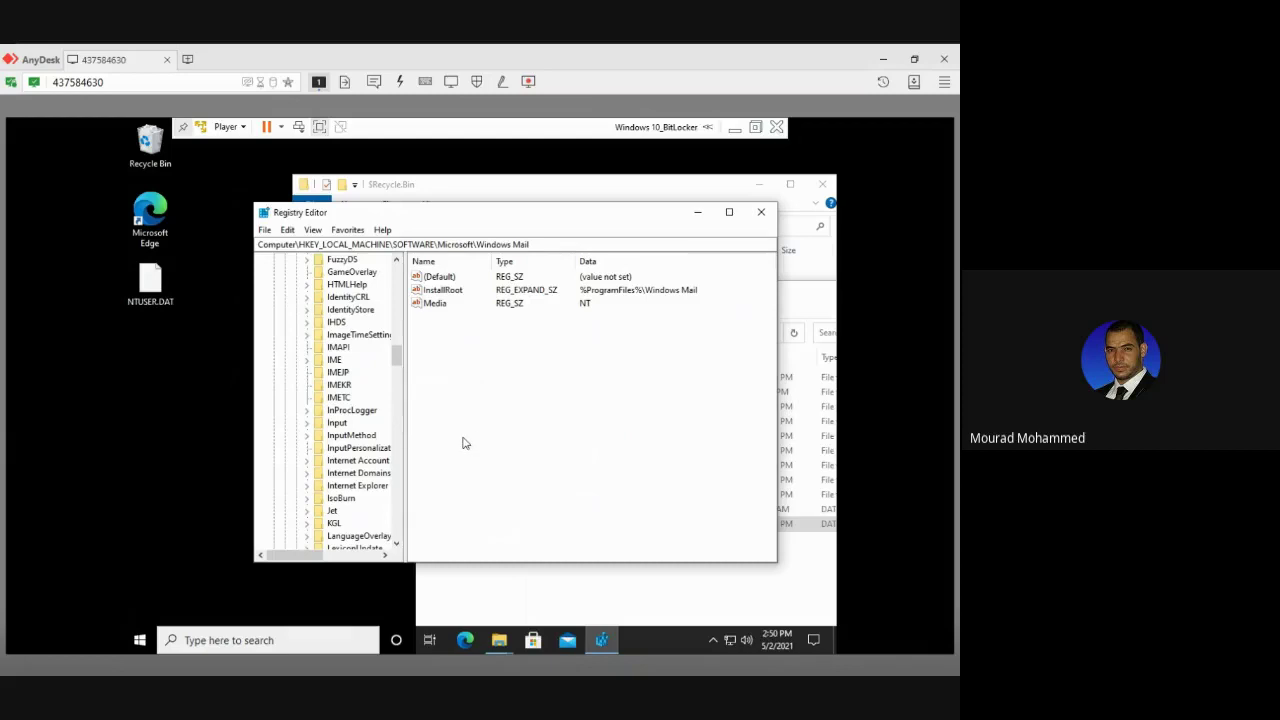
Step: Take the Windows 10_BitLocker virtual machine out of full screen to reach the host desktop
{"action": "mouse_move", "coordinate": [499, 642]}
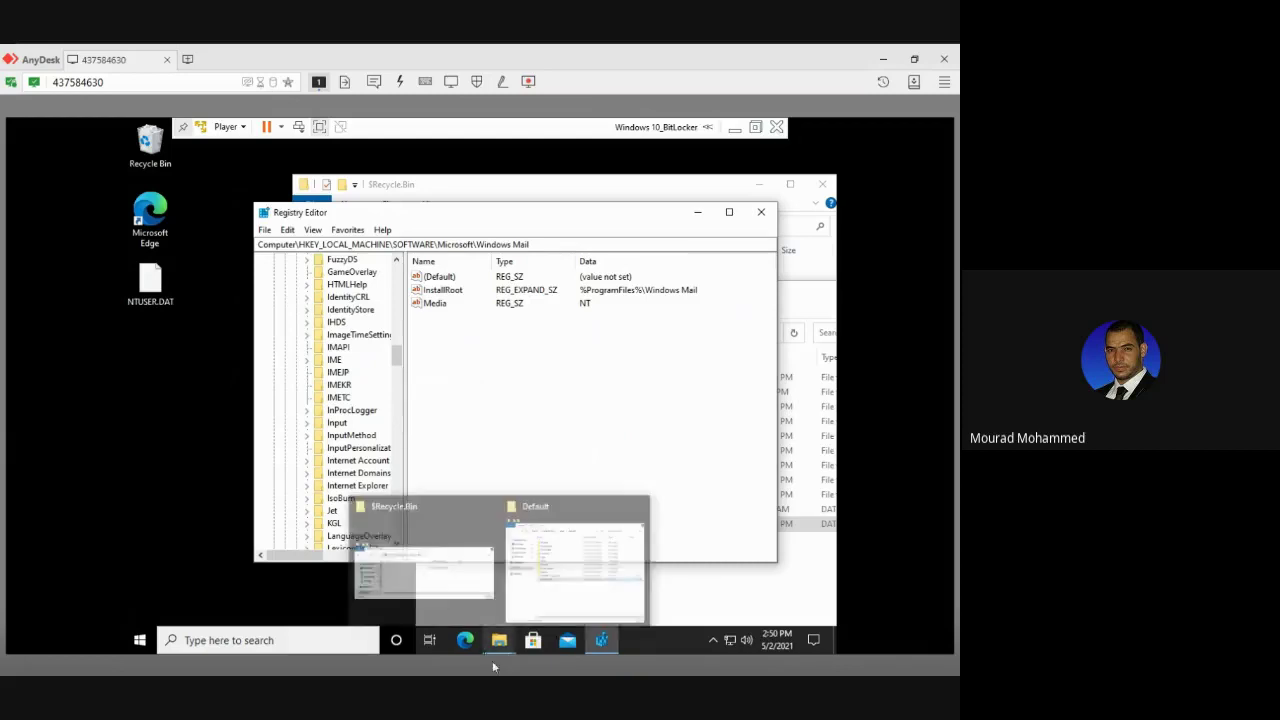
{"action": "left_click", "coordinate": [359, 644]}
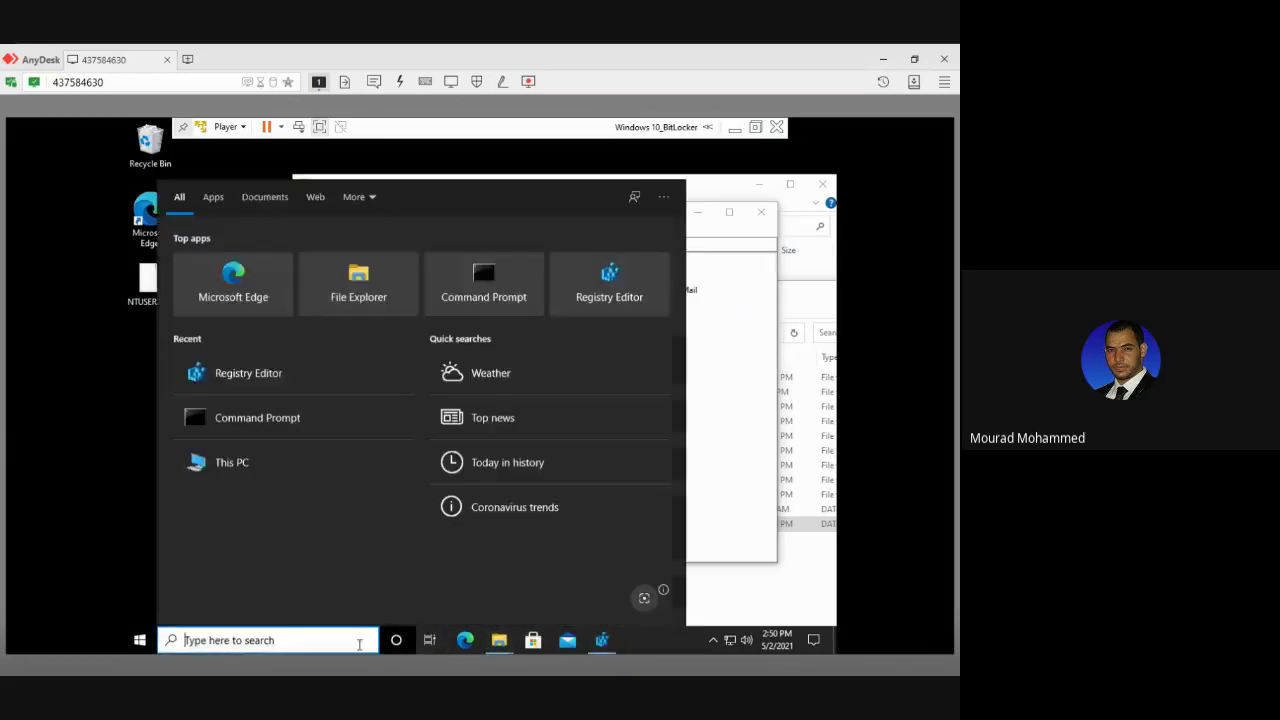
{"action": "left_click", "coordinate": [319, 127]}
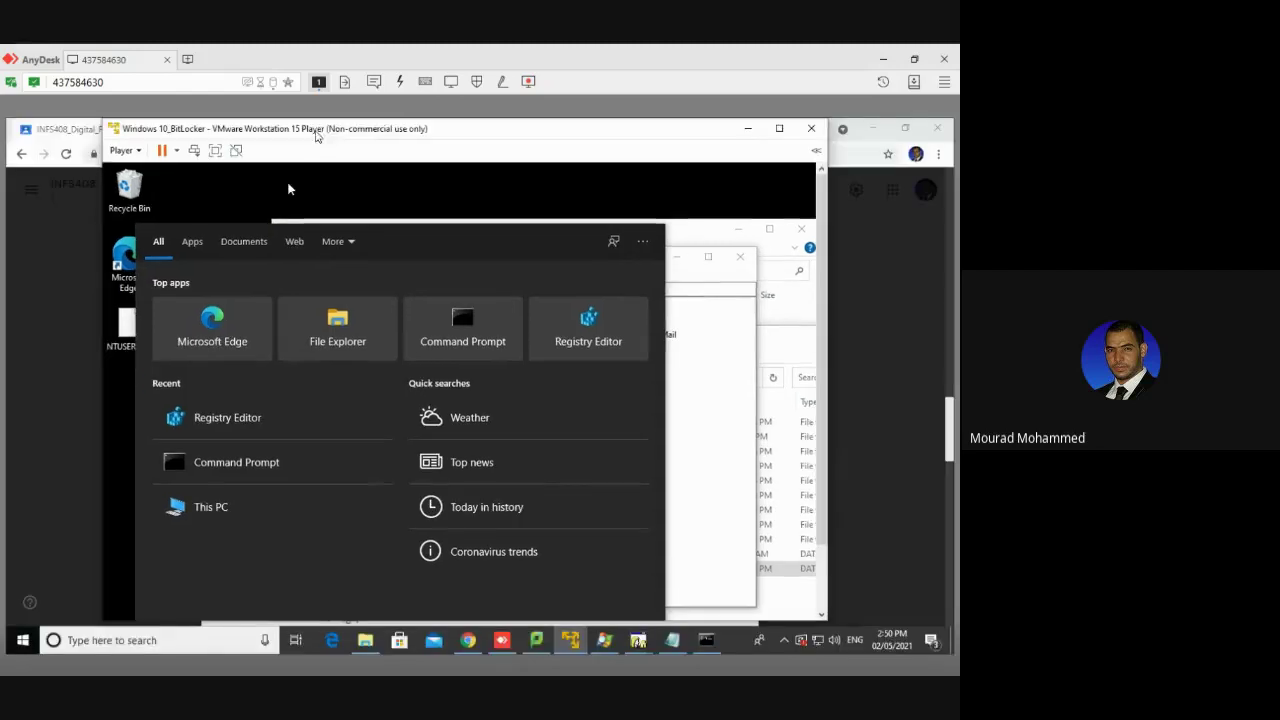
Step: Try to launch Registry Editor on the host computer by searching for regedit
{"action": "left_click", "coordinate": [141, 640]}
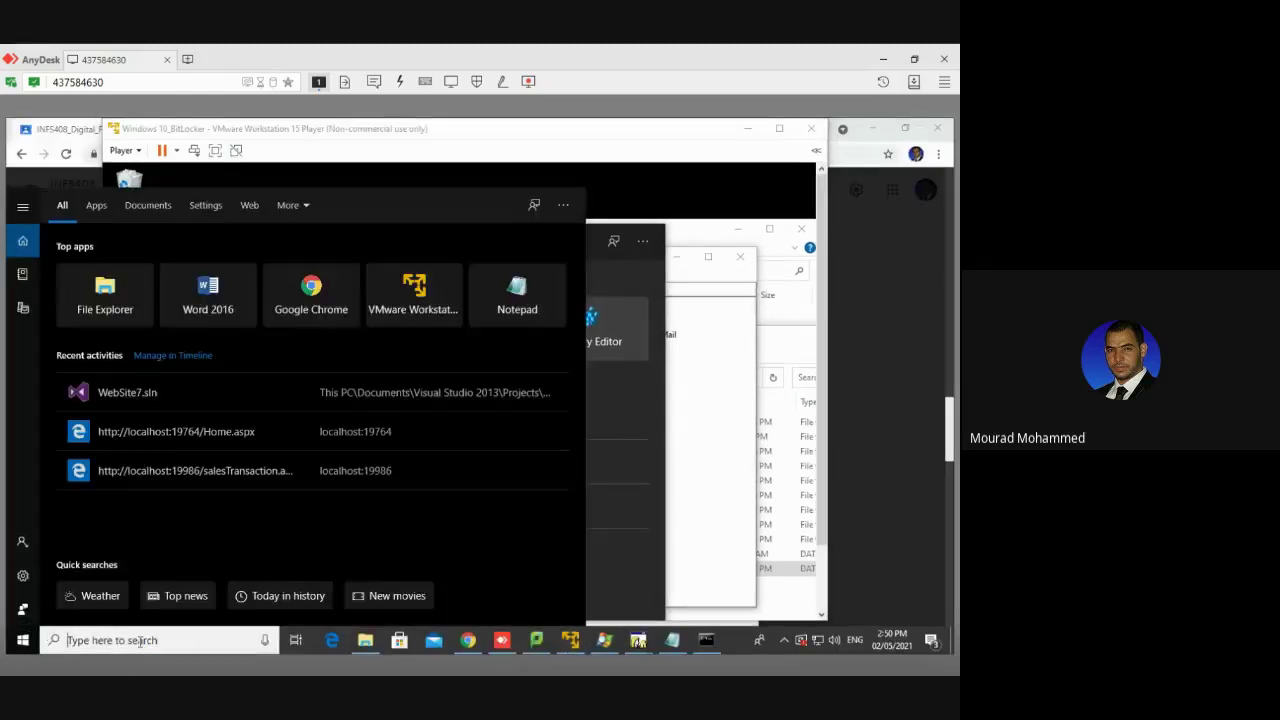
{"action": "type", "text": "reg"}
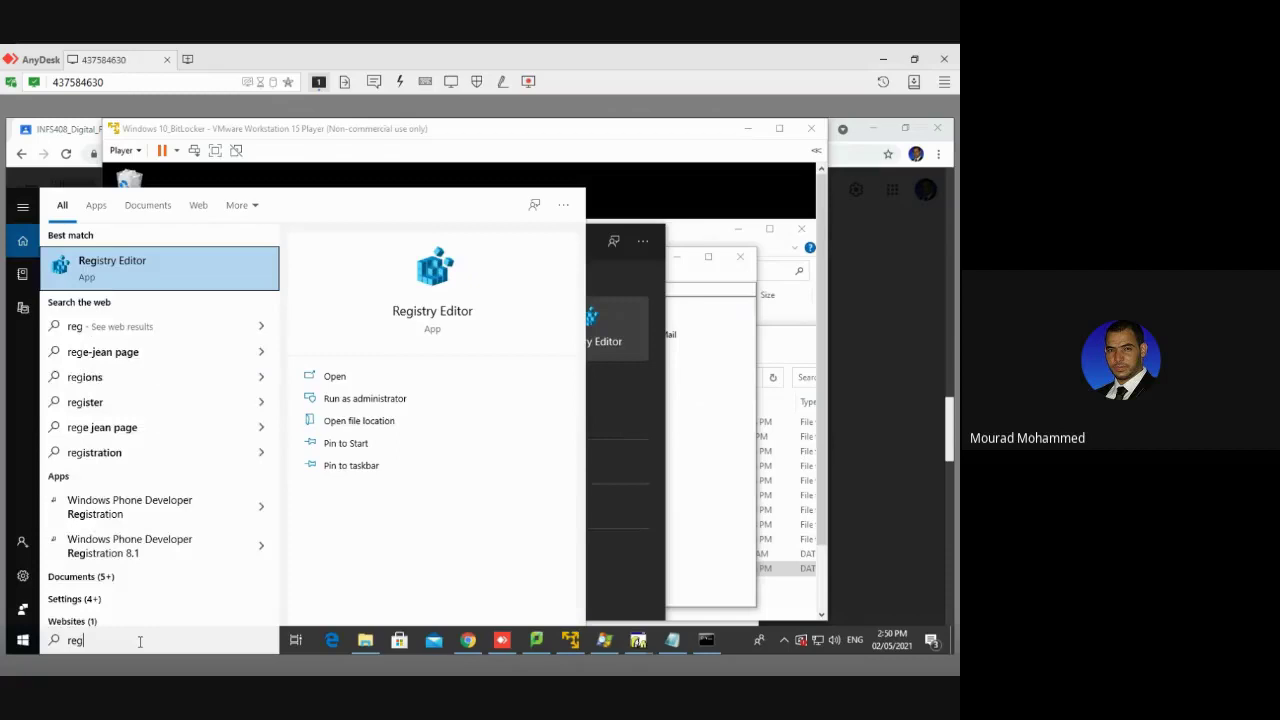
{"action": "type", "text": "edit"}
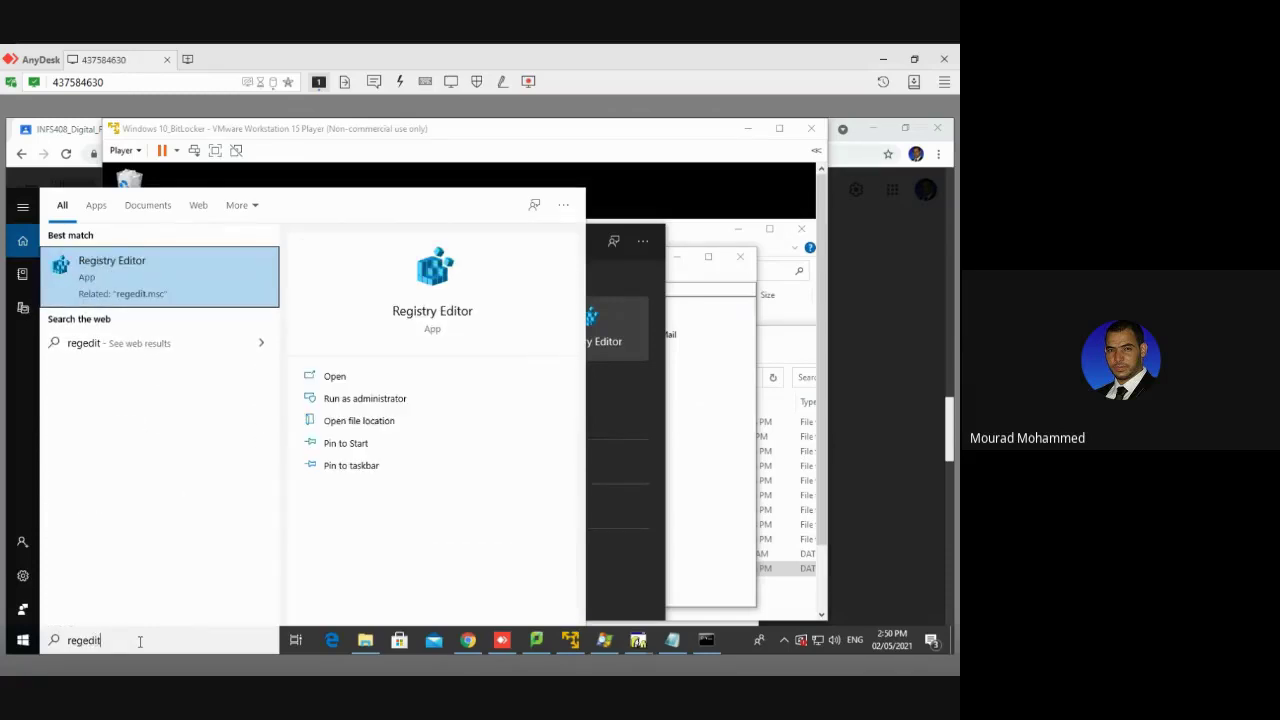
{"action": "key", "text": "Return"}
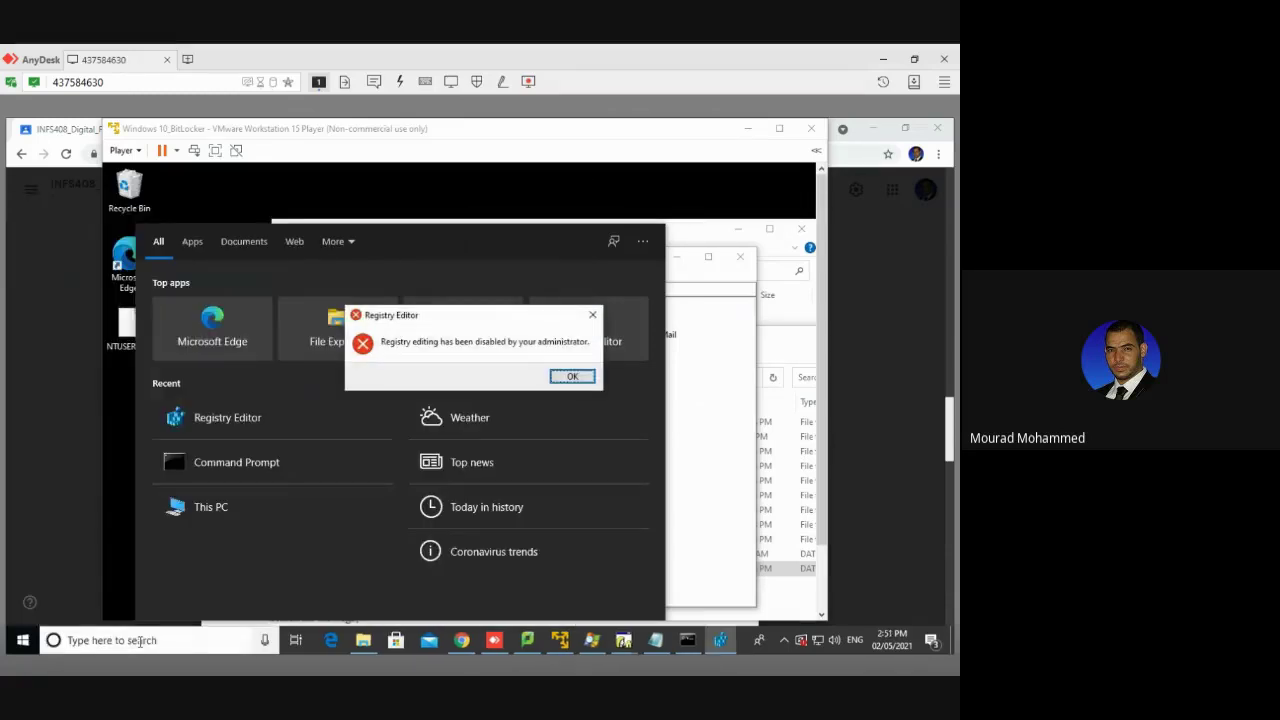
{"action": "left_click", "coordinate": [562, 379]}
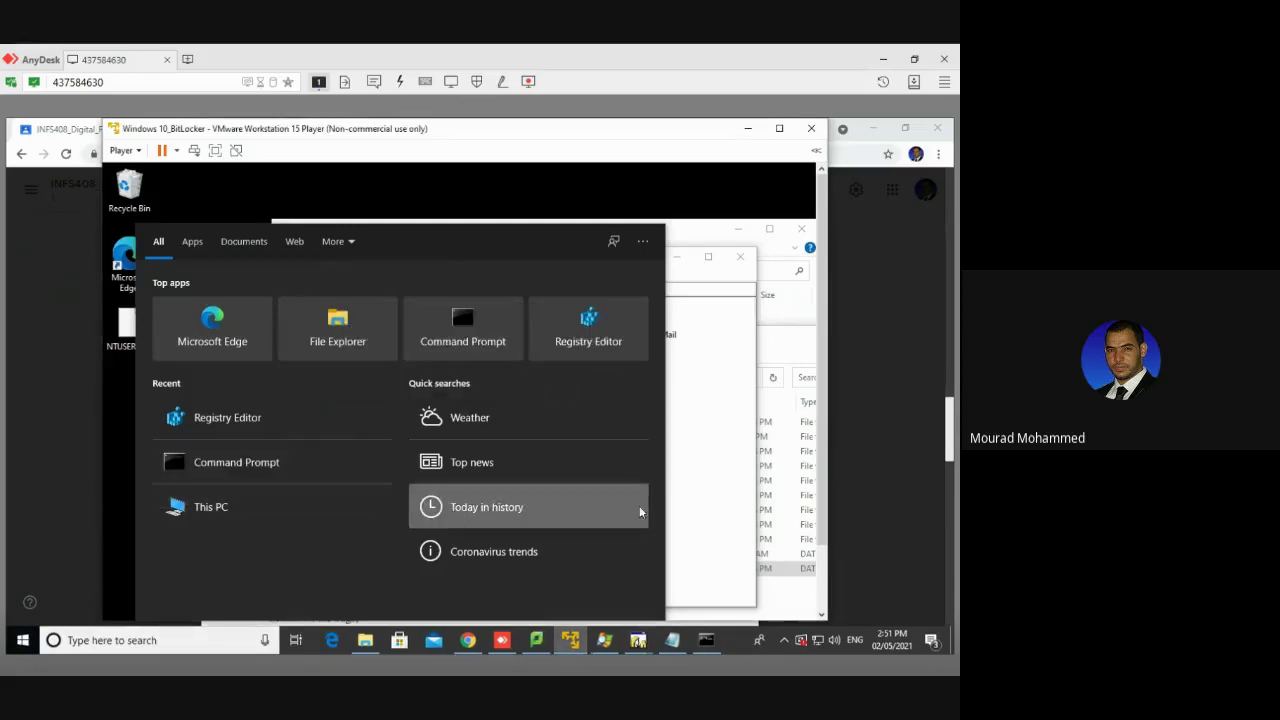
Step: Return to the virtual machine's Registry Editor and select the full path of the Windows Mail key
{"action": "left_click", "coordinate": [570, 640]}
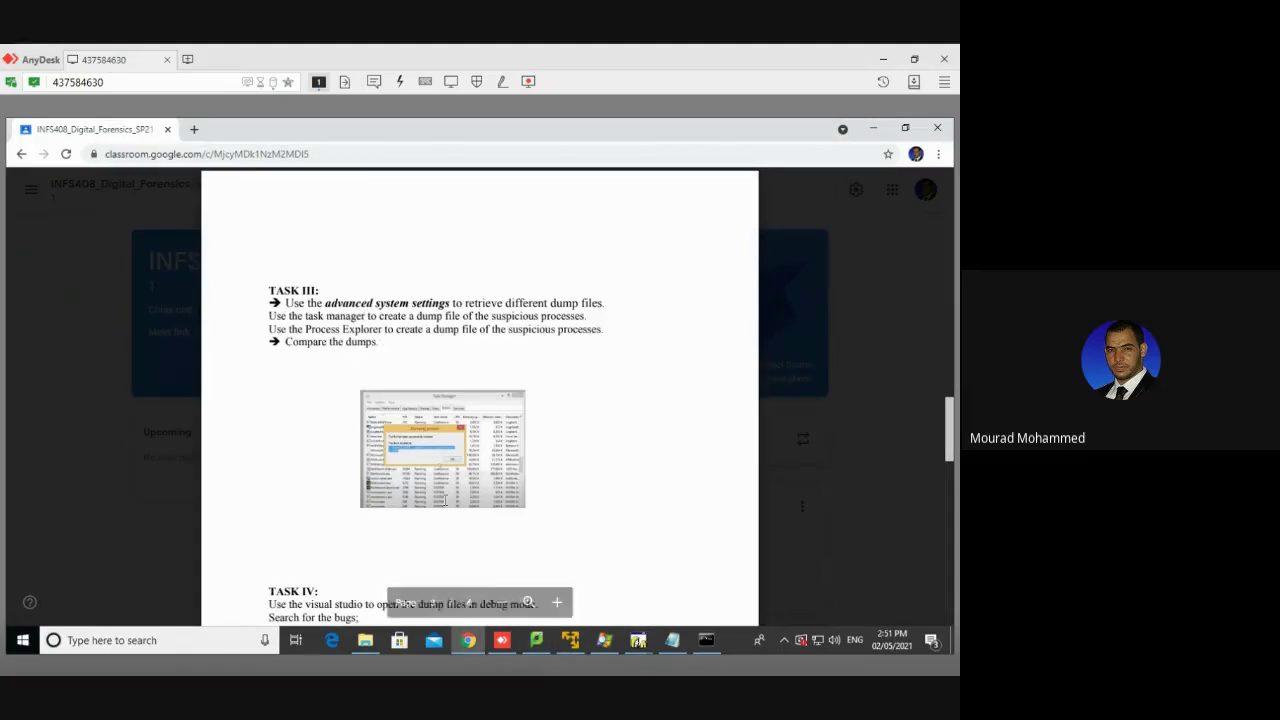
{"action": "left_click", "coordinate": [569, 640]}
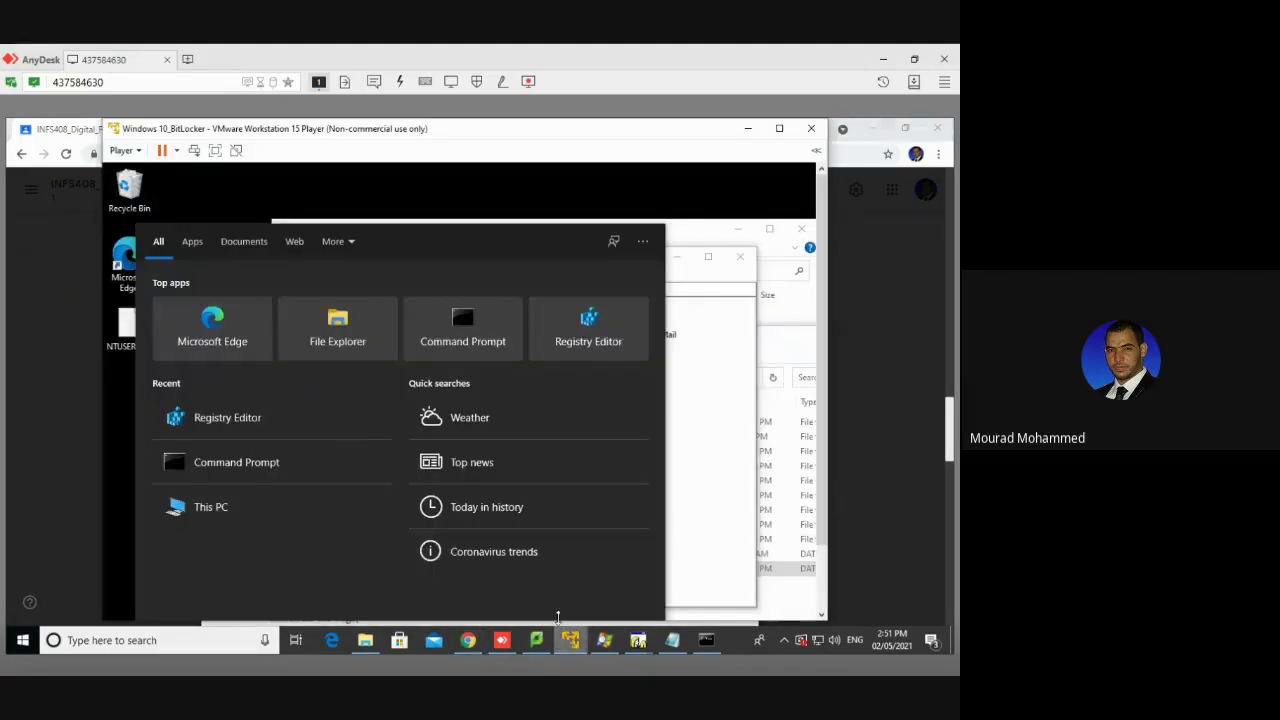
{"action": "left_click", "coordinate": [706, 467]}
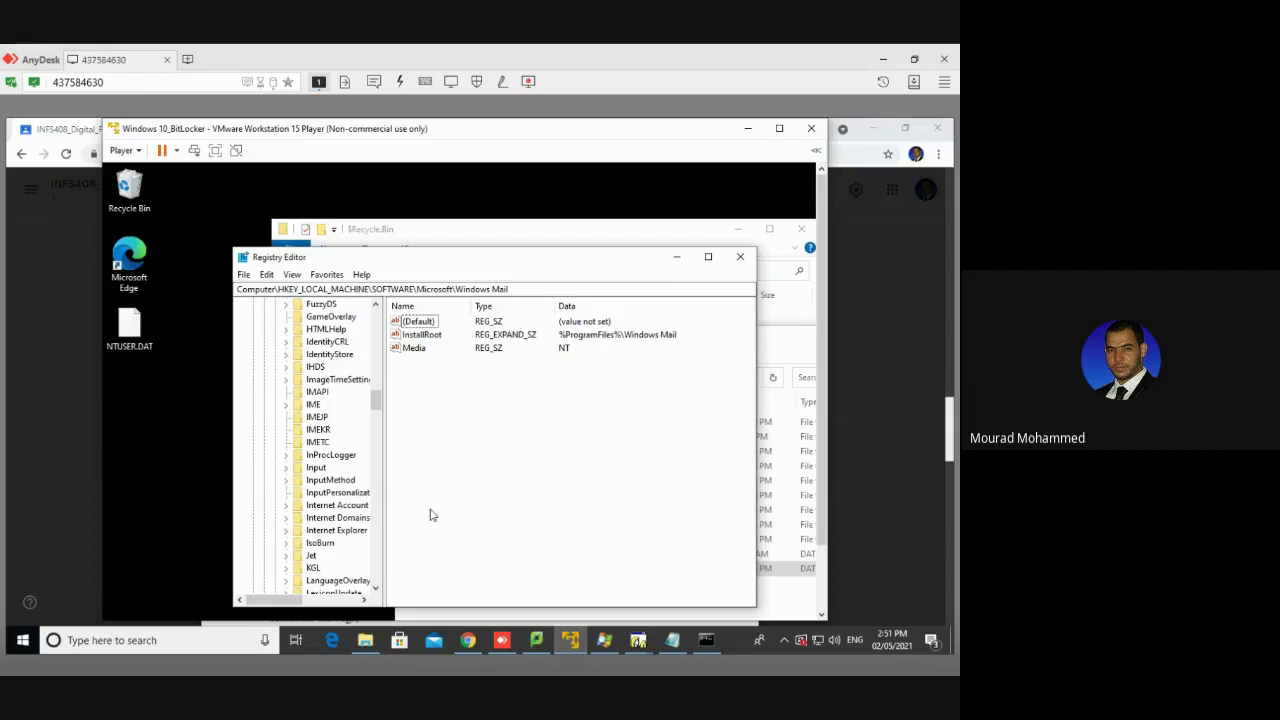
{"action": "left_click", "coordinate": [457, 289]}
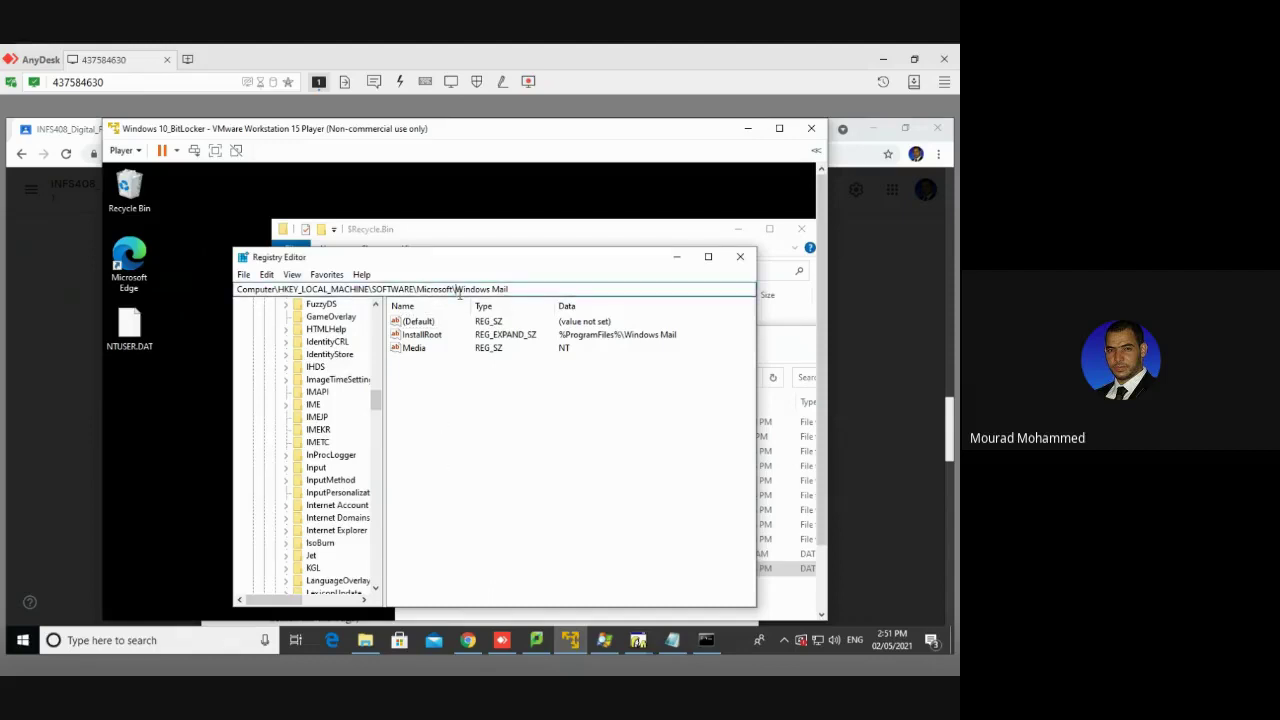
{"action": "left_click_drag", "start_coordinate": [527, 292], "coordinate": [159, 307]}
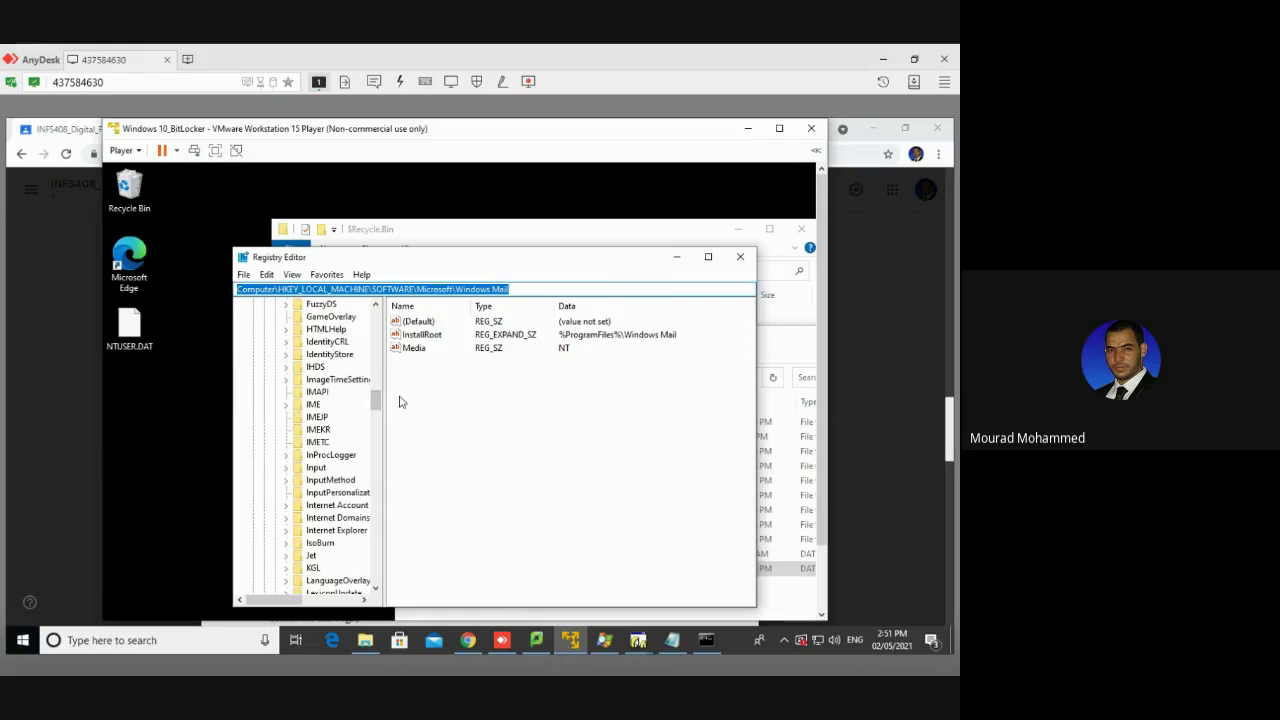
Step: Switch to Process Explorer, save a minidump of cmd.exe as cmd.dmp in Documents, and select the procexp64.exe process
{"action": "left_click", "coordinate": [575, 650]}
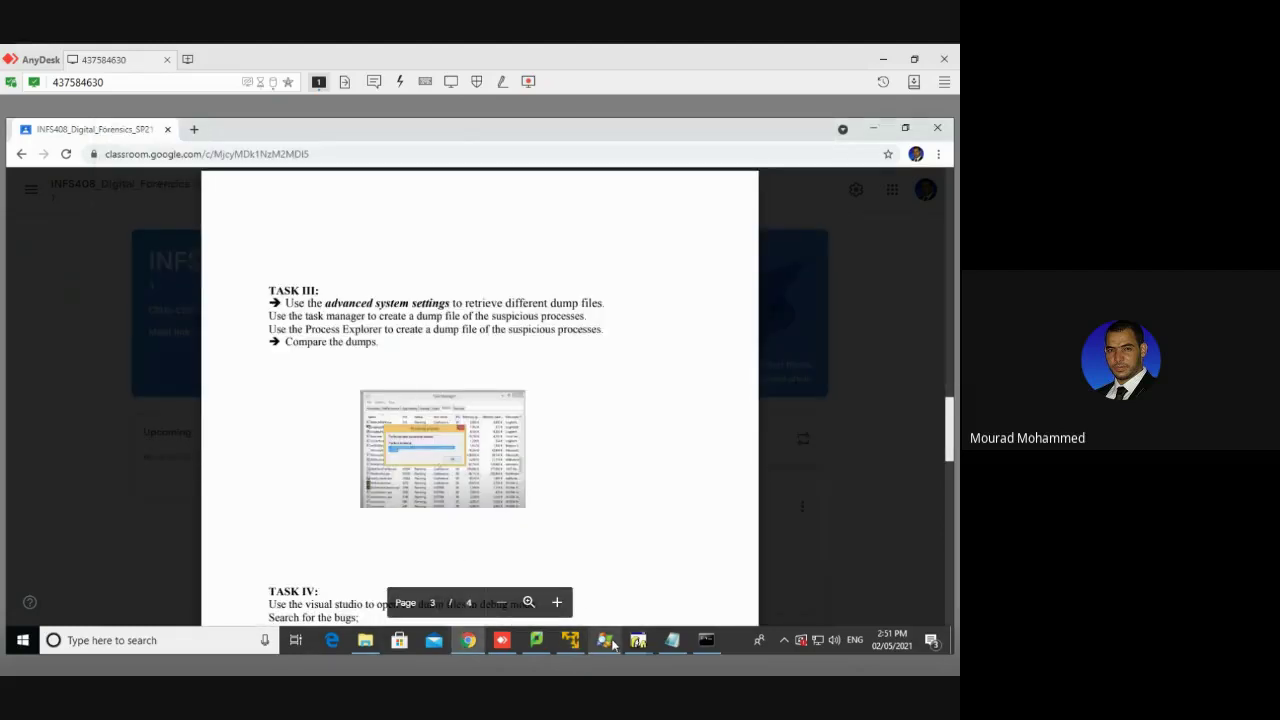
{"action": "left_click", "coordinate": [607, 643]}
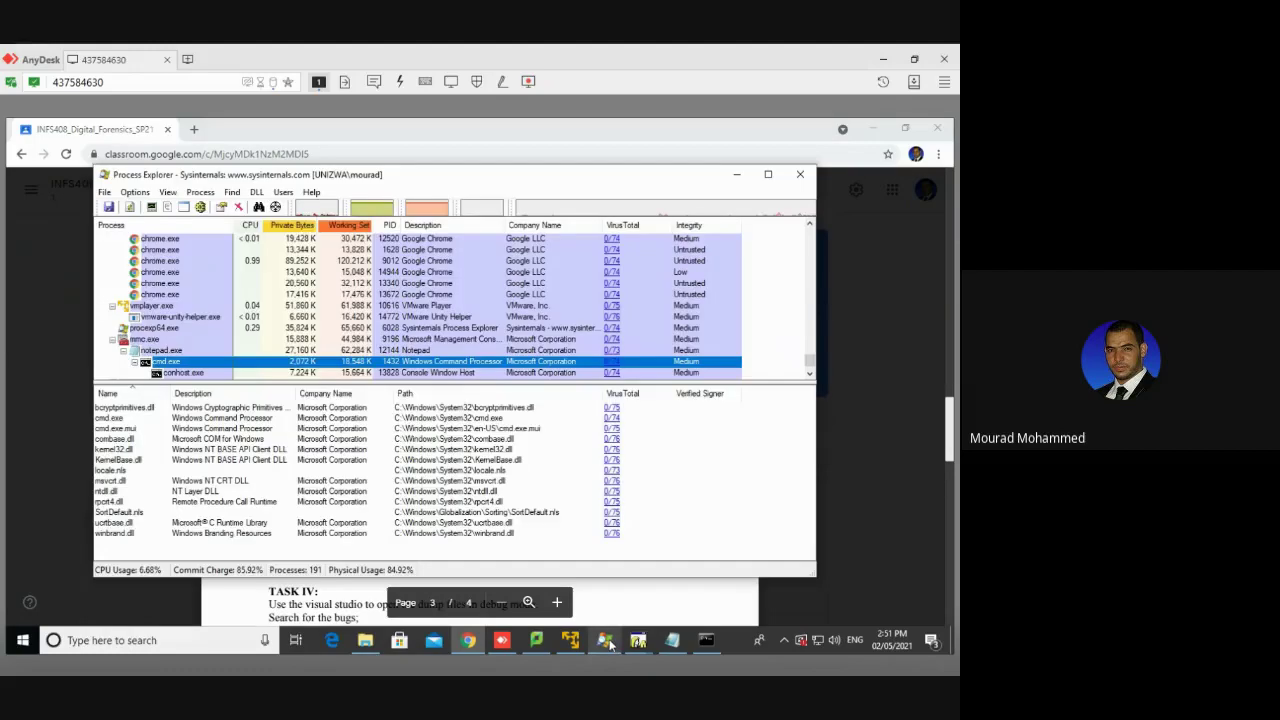
{"action": "right_click", "coordinate": [187, 364]}
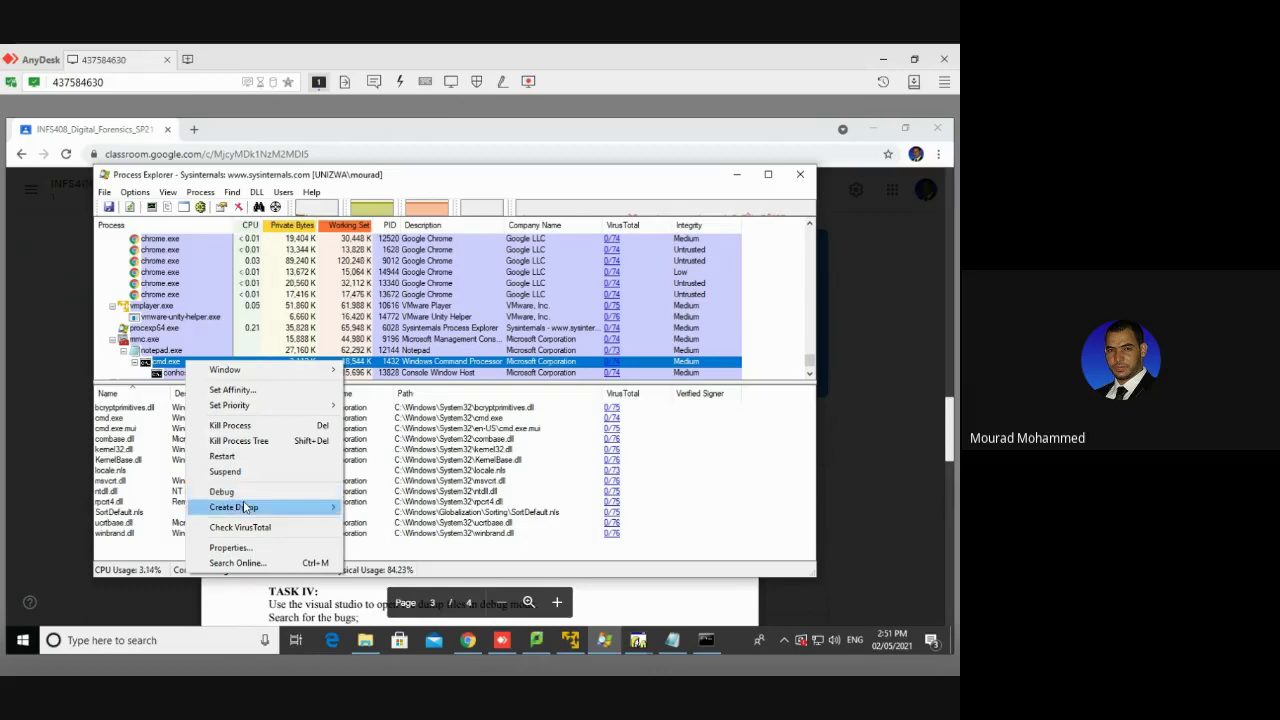
{"action": "mouse_move", "coordinate": [246, 508]}
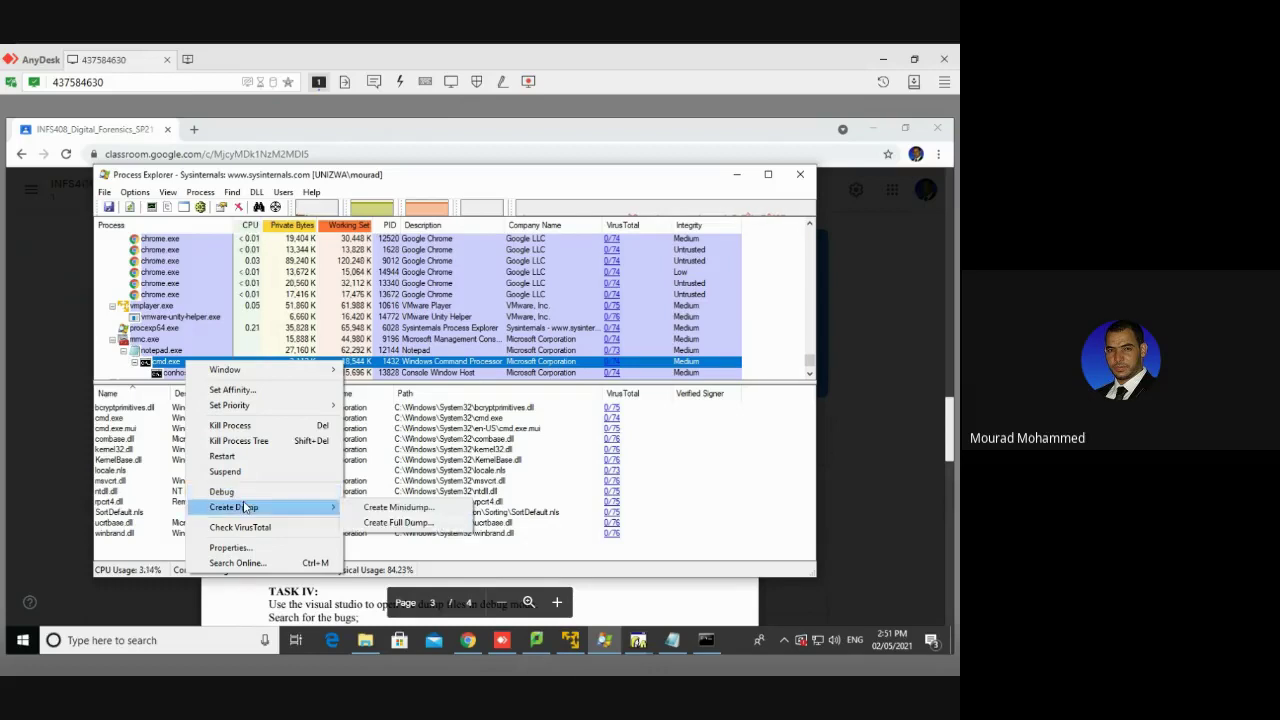
{"action": "left_click", "coordinate": [378, 509]}
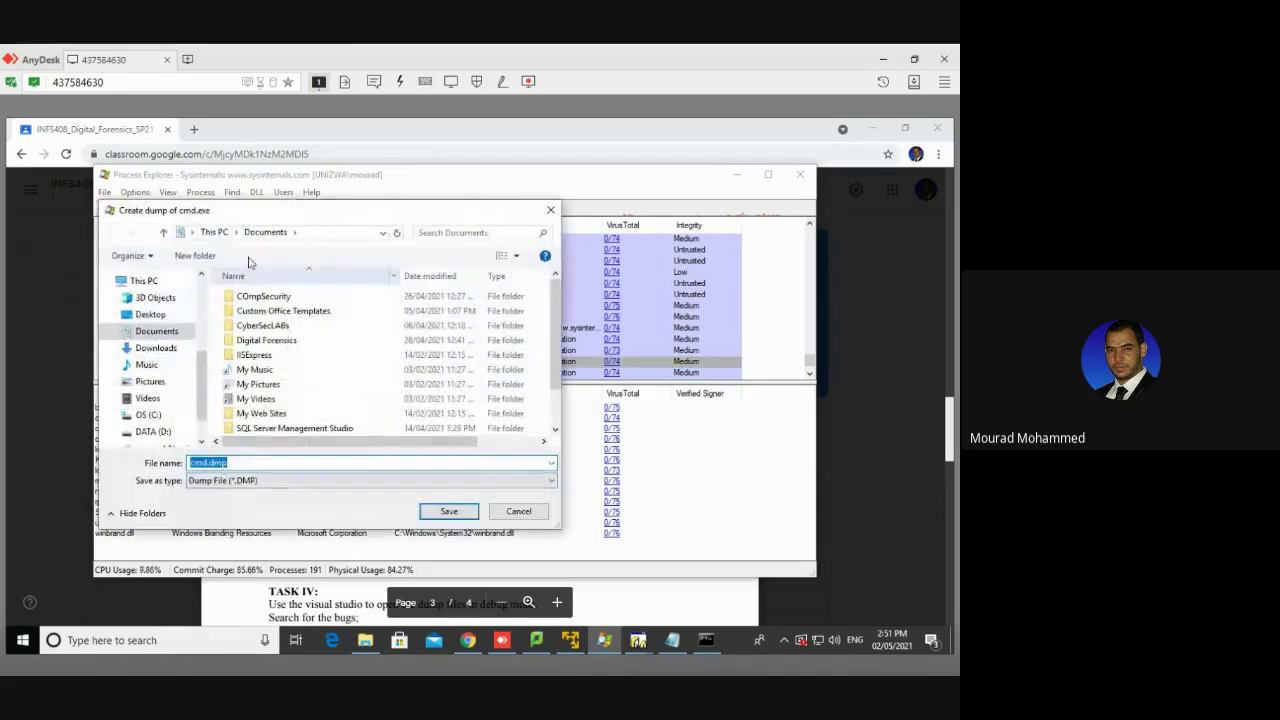
{"action": "left_click", "coordinate": [445, 513]}
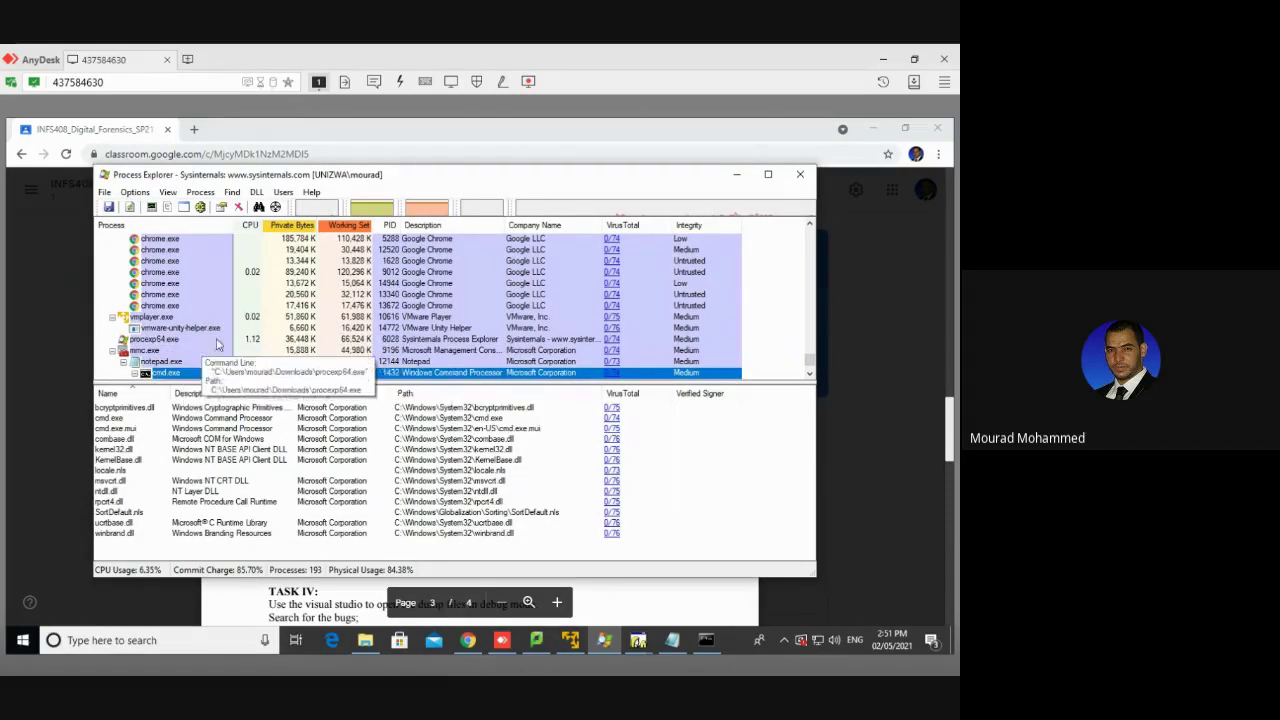
{"action": "left_click", "coordinate": [217, 342]}
{"action": "scroll", "coordinate": [217, 342], "scroll_direction": "down", "scroll_amount": 1}
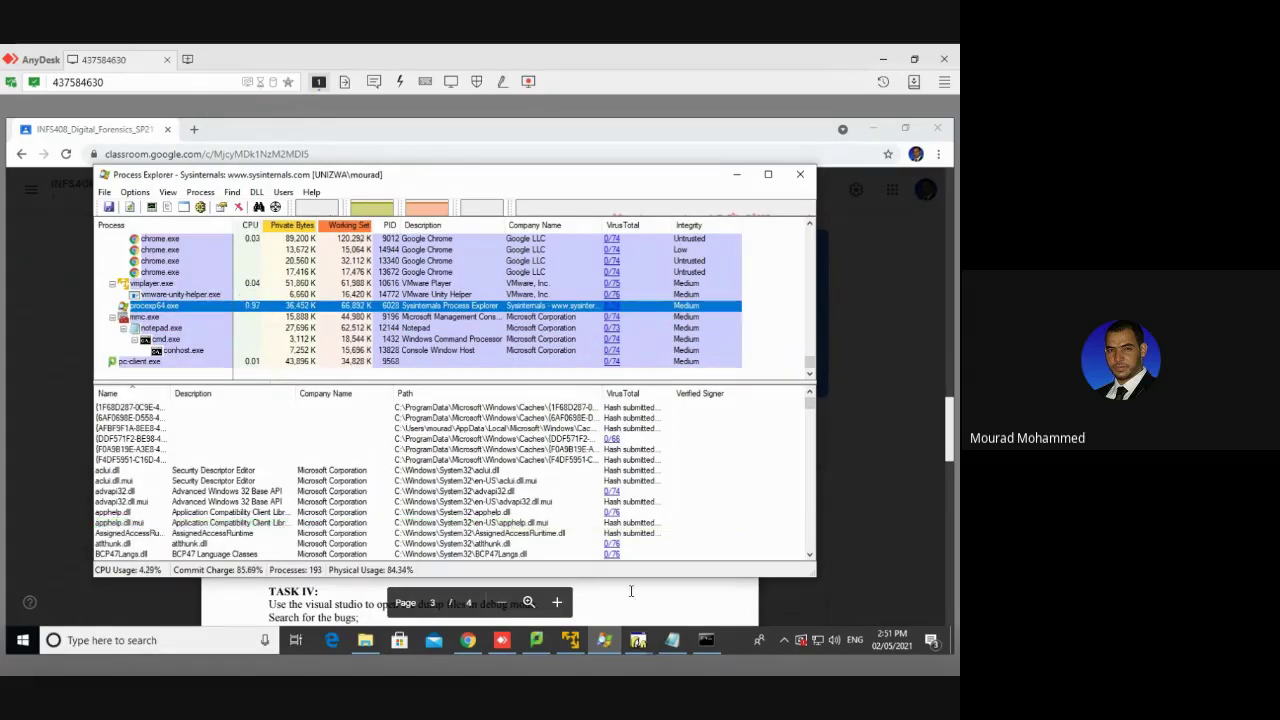
Step: Check the open MMC help window and return to the Windows 10_BitLocker virtual machine window
{"action": "left_click", "coordinate": [566, 646]}
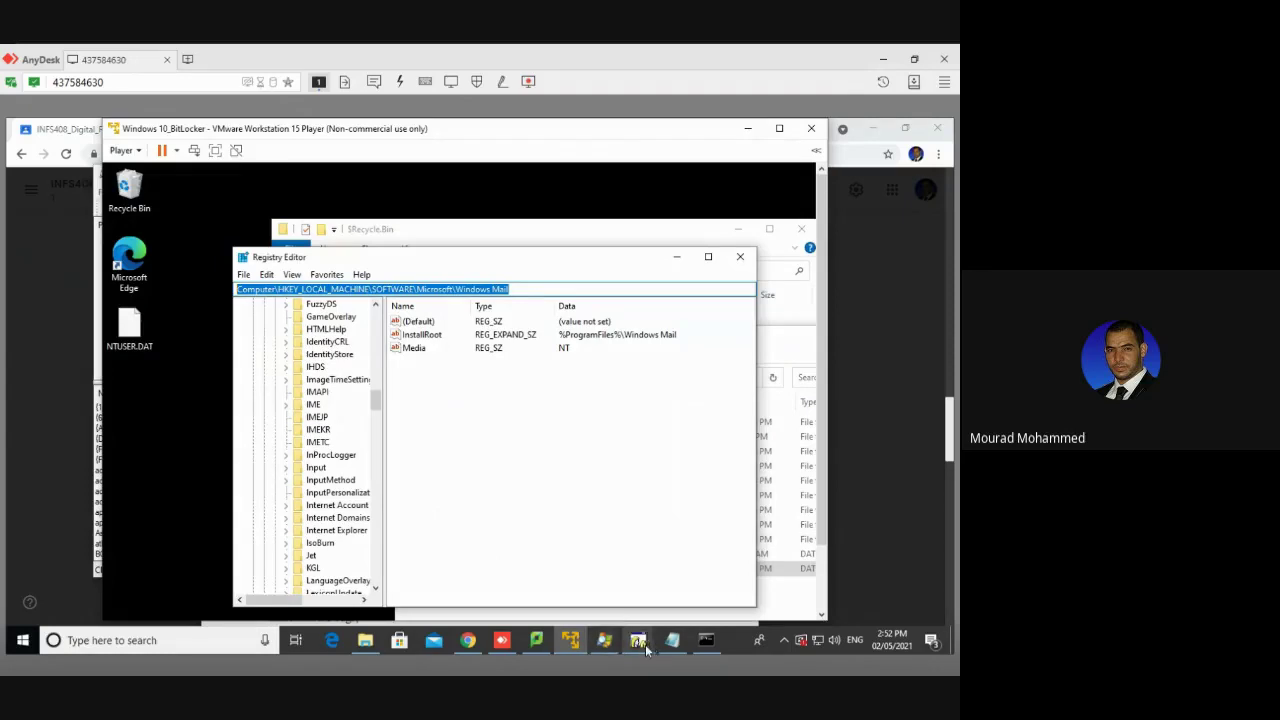
{"action": "mouse_move", "coordinate": [642, 645]}
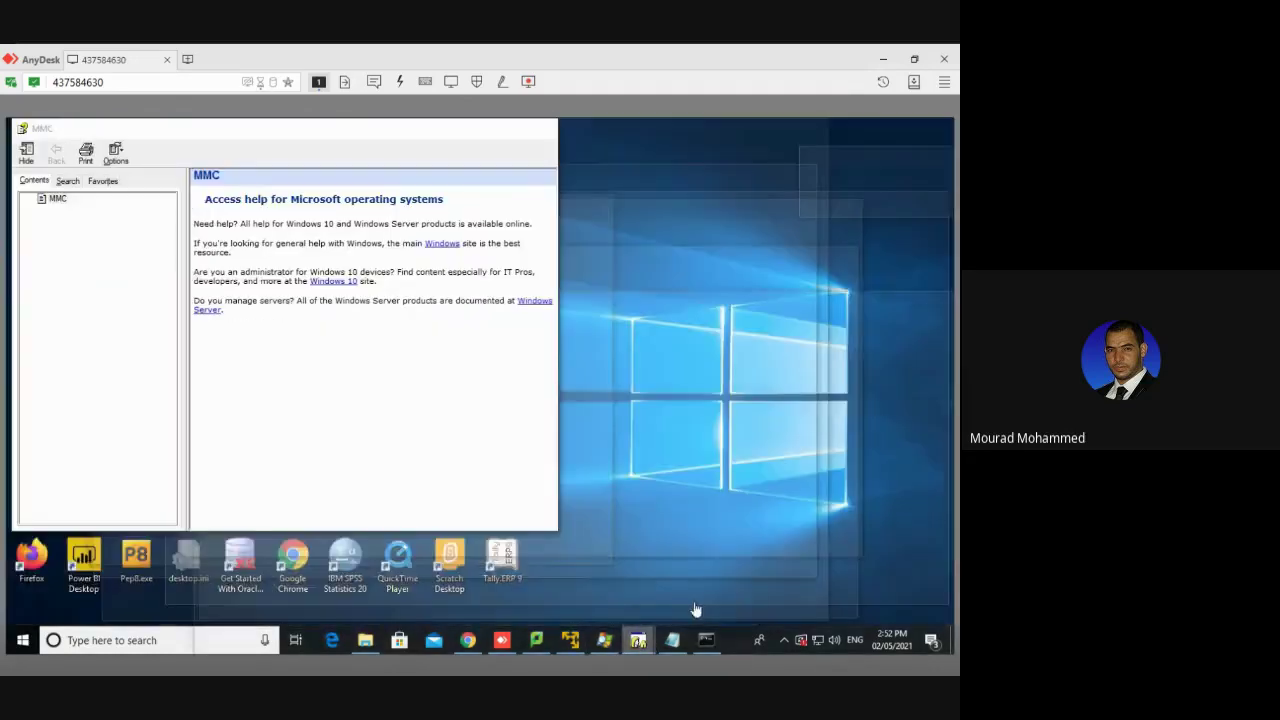
{"action": "left_click", "coordinate": [695, 608]}
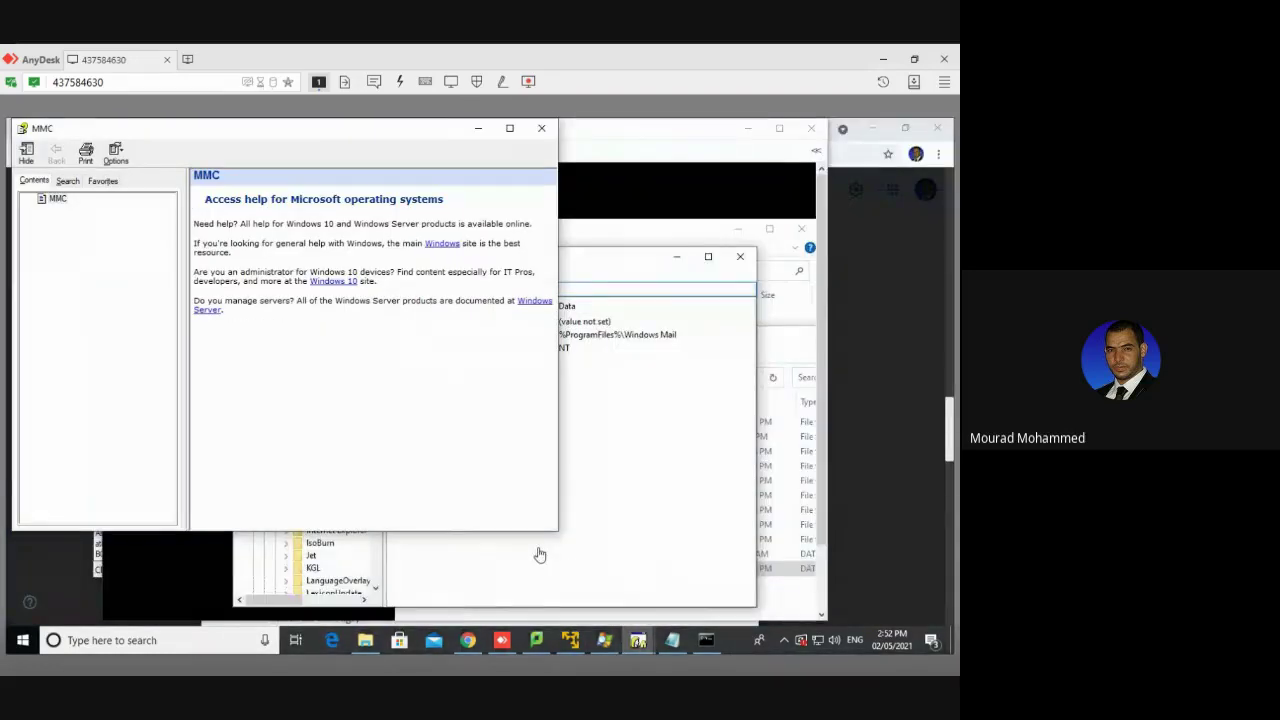
{"action": "left_click", "coordinate": [600, 567]}
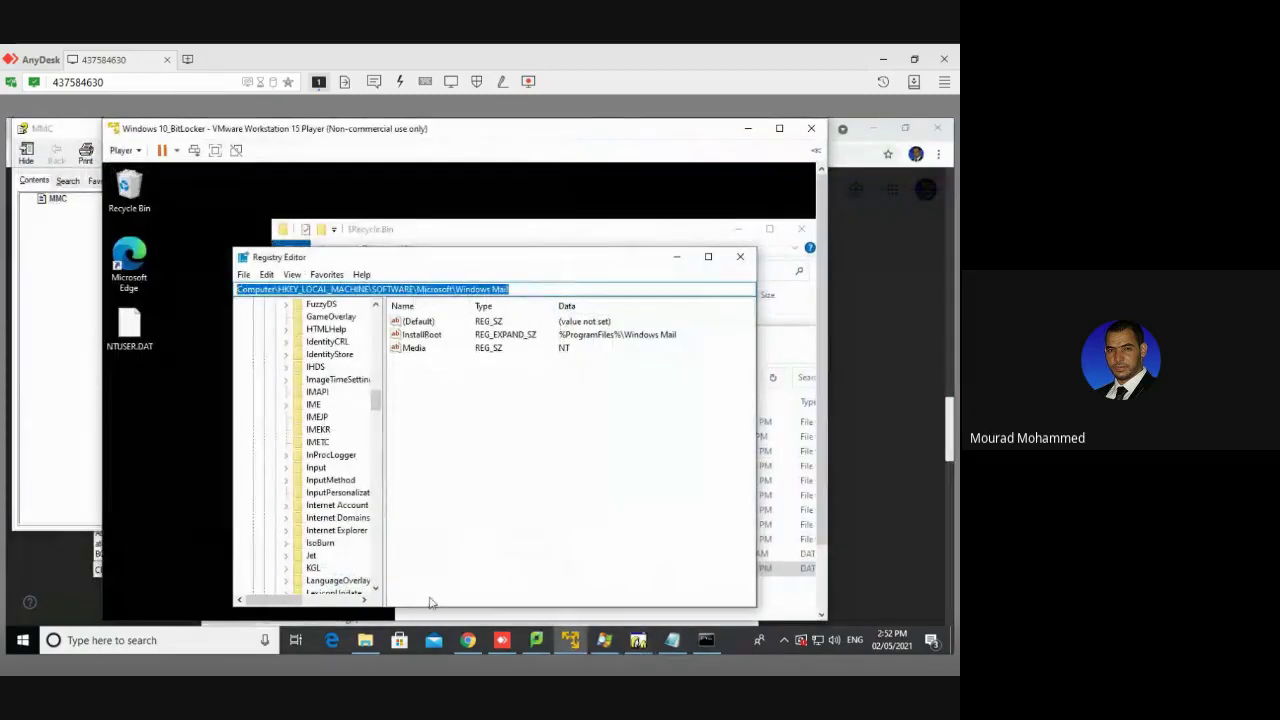
{"action": "mouse_move", "coordinate": [461, 648]}
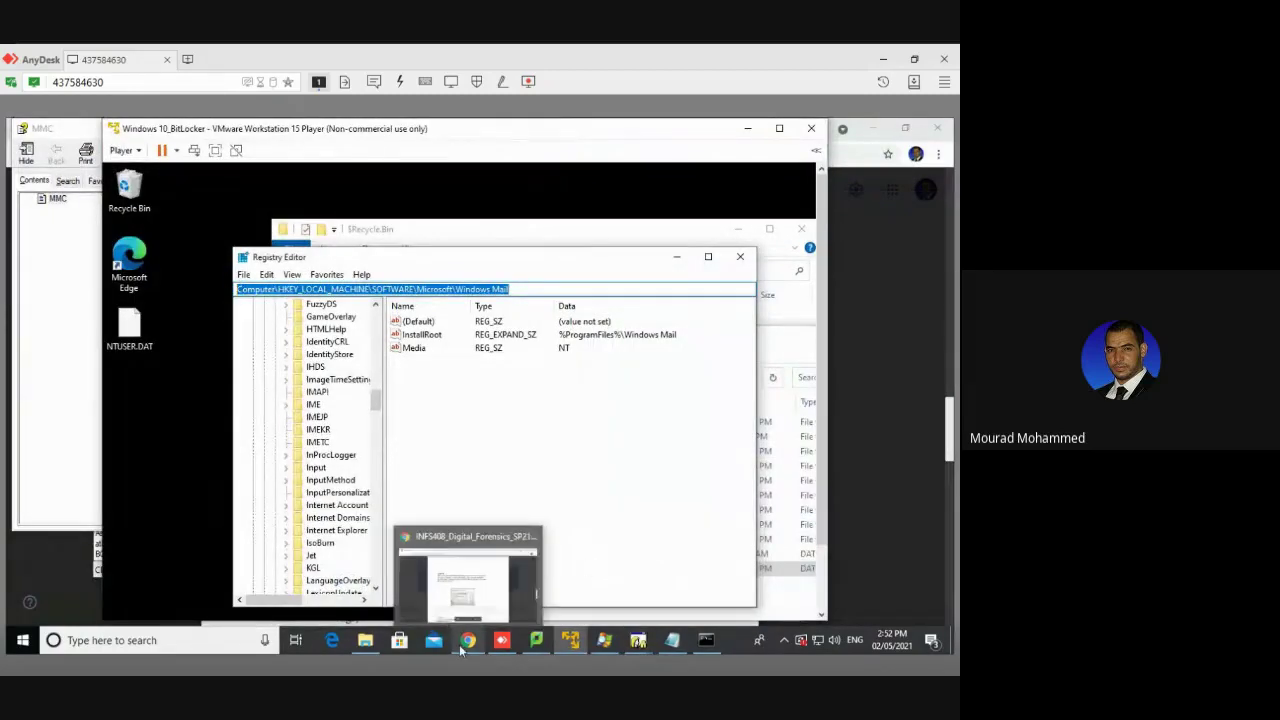
Step: Open the host computer's Downloads folder and sort its files by date modified, newest first
{"action": "left_click", "coordinate": [370, 642]}
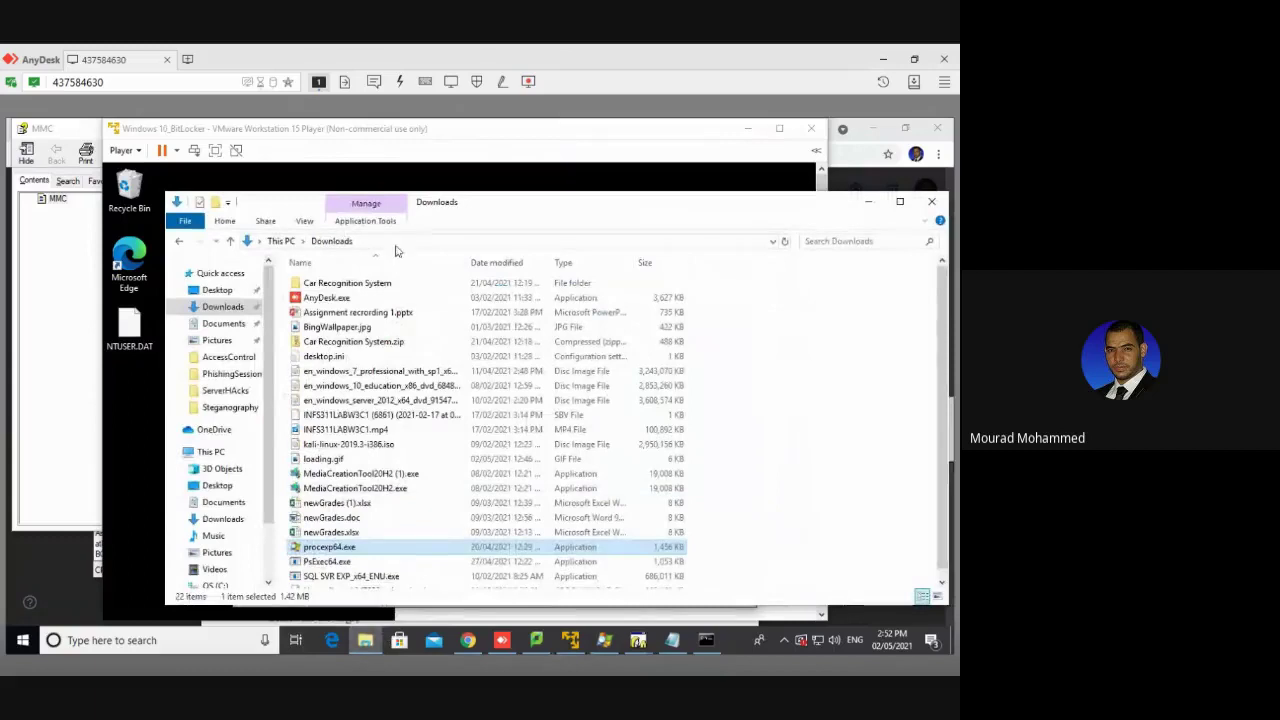
{"action": "left_click", "coordinate": [338, 357]}
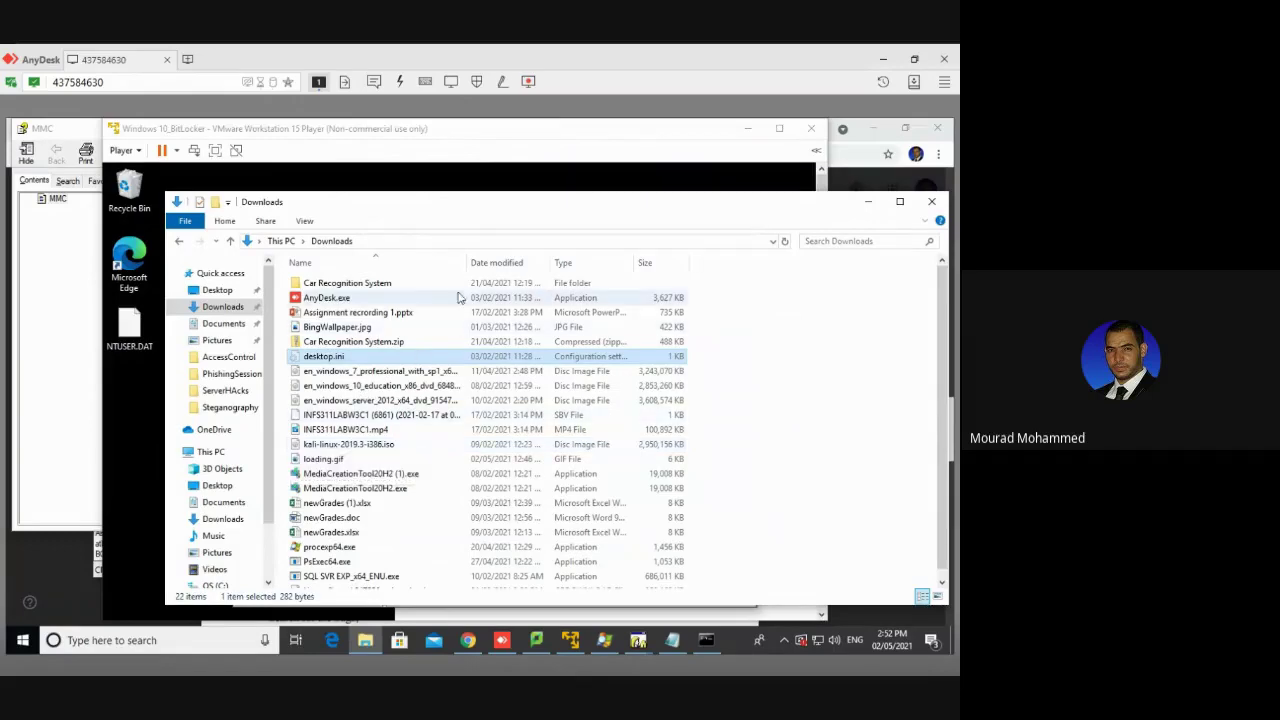
{"action": "left_click", "coordinate": [476, 266]}
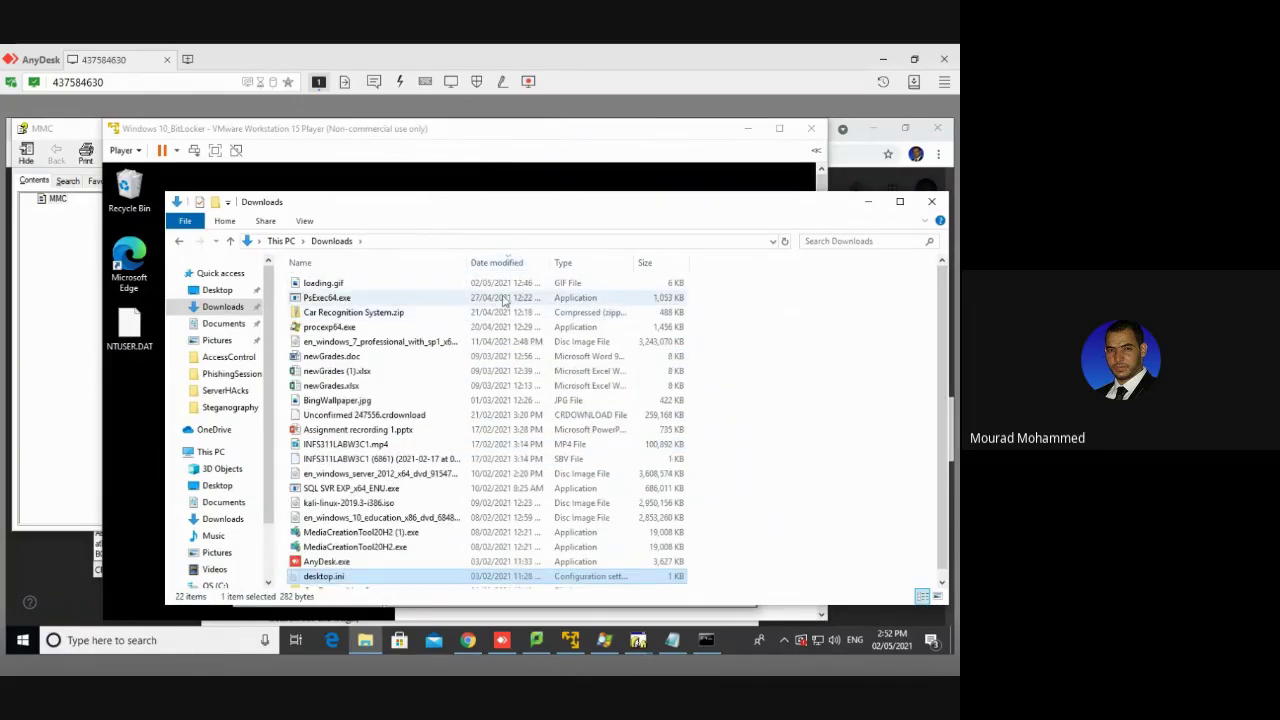
{"action": "left_click", "coordinate": [498, 289]}
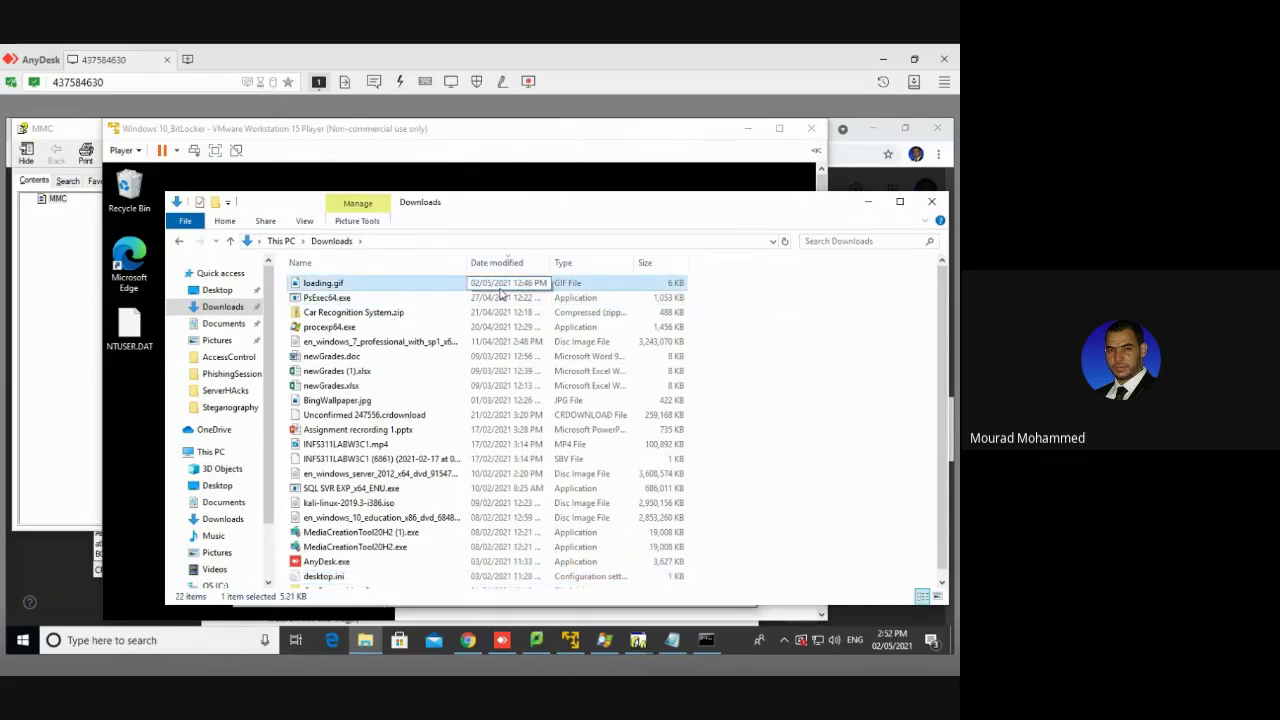
{"action": "scroll", "coordinate": [500, 290], "scroll_direction": "down", "scroll_amount": 1}
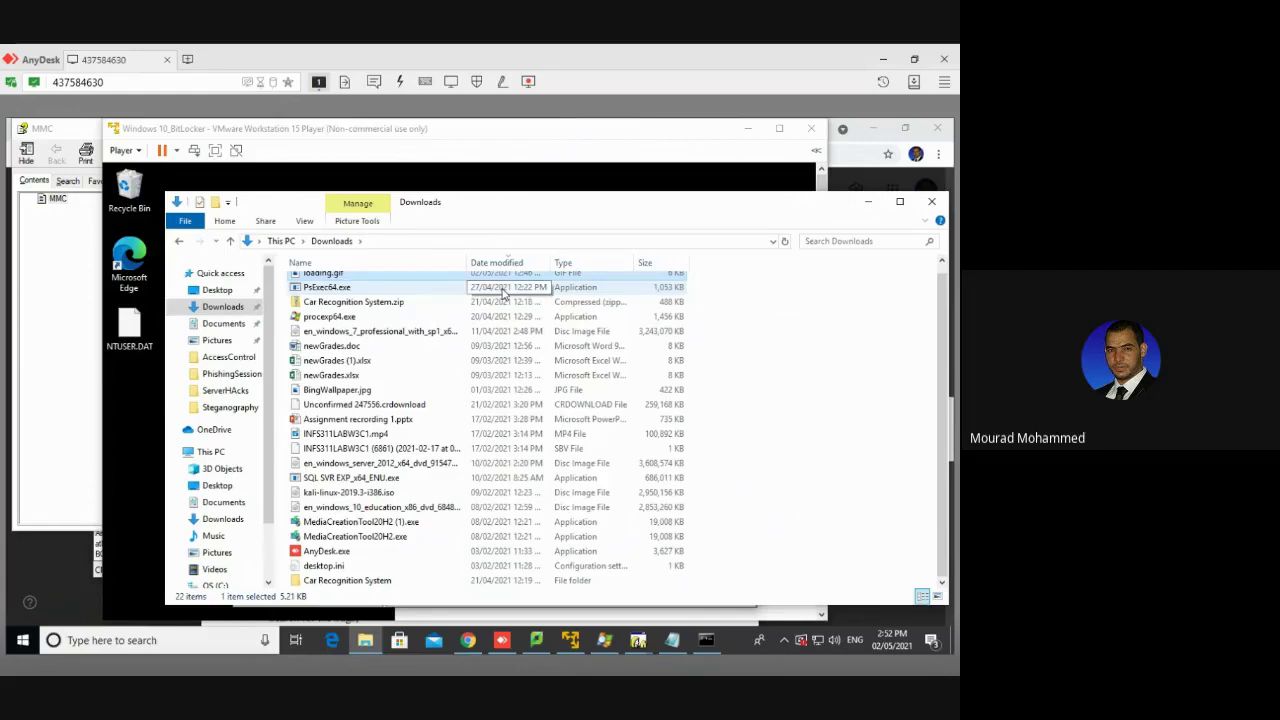
Step: Look inside the nested Car Recognition System folders, then go back and review the host's Downloads list
{"action": "double_click", "coordinate": [352, 580]}
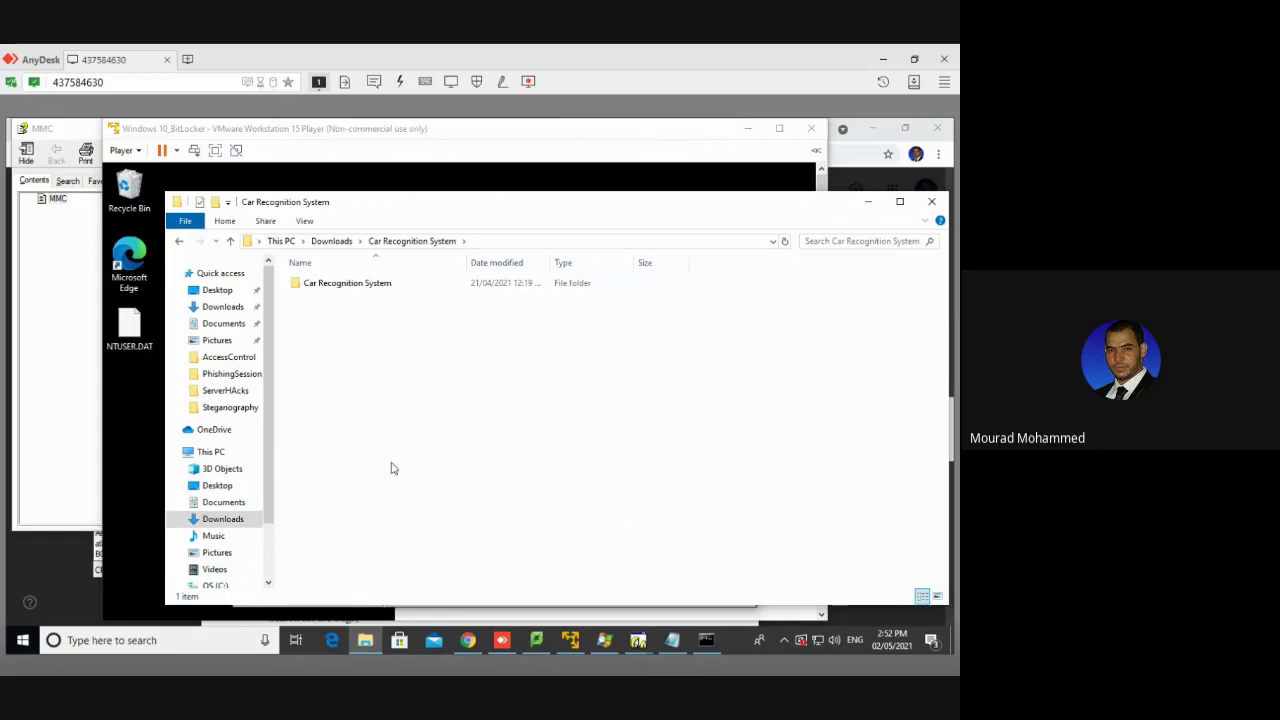
{"action": "double_click", "coordinate": [348, 285]}
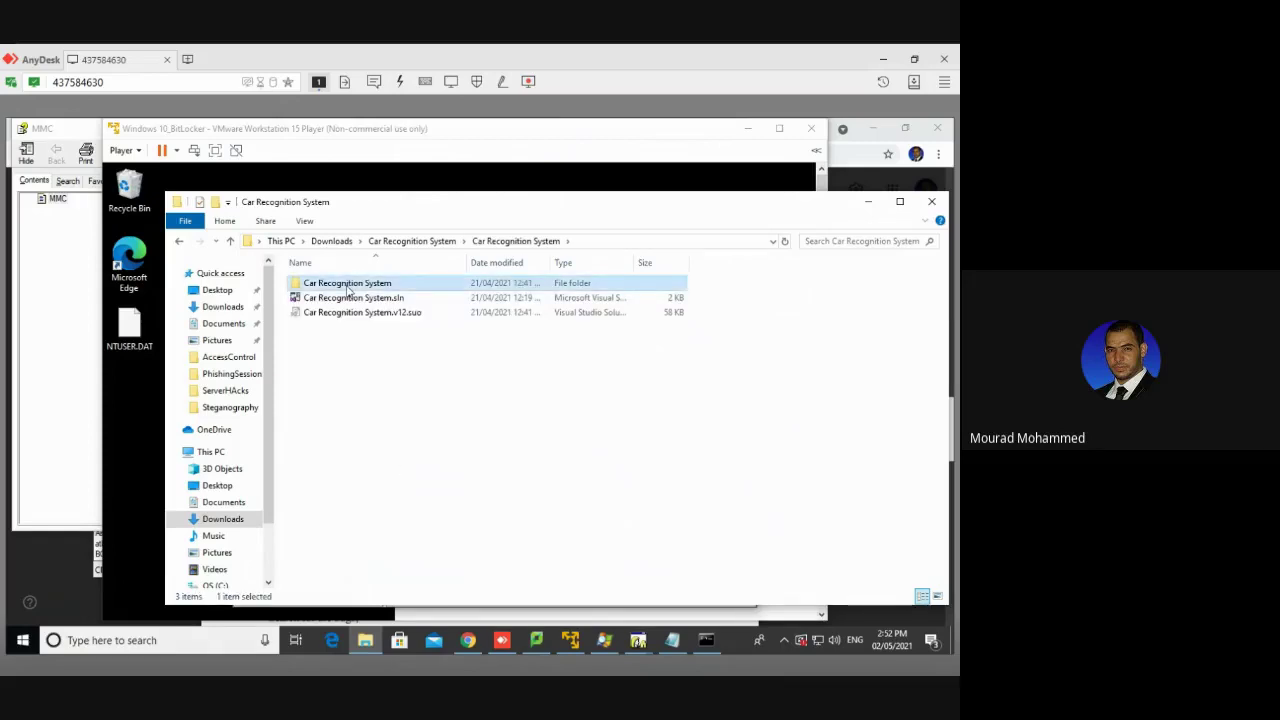
{"action": "double_click", "coordinate": [348, 284]}
{"action": "key", "text": "alt+Left"}
{"action": "key", "text": "alt+Left"}
{"action": "key", "text": "alt+Left"}
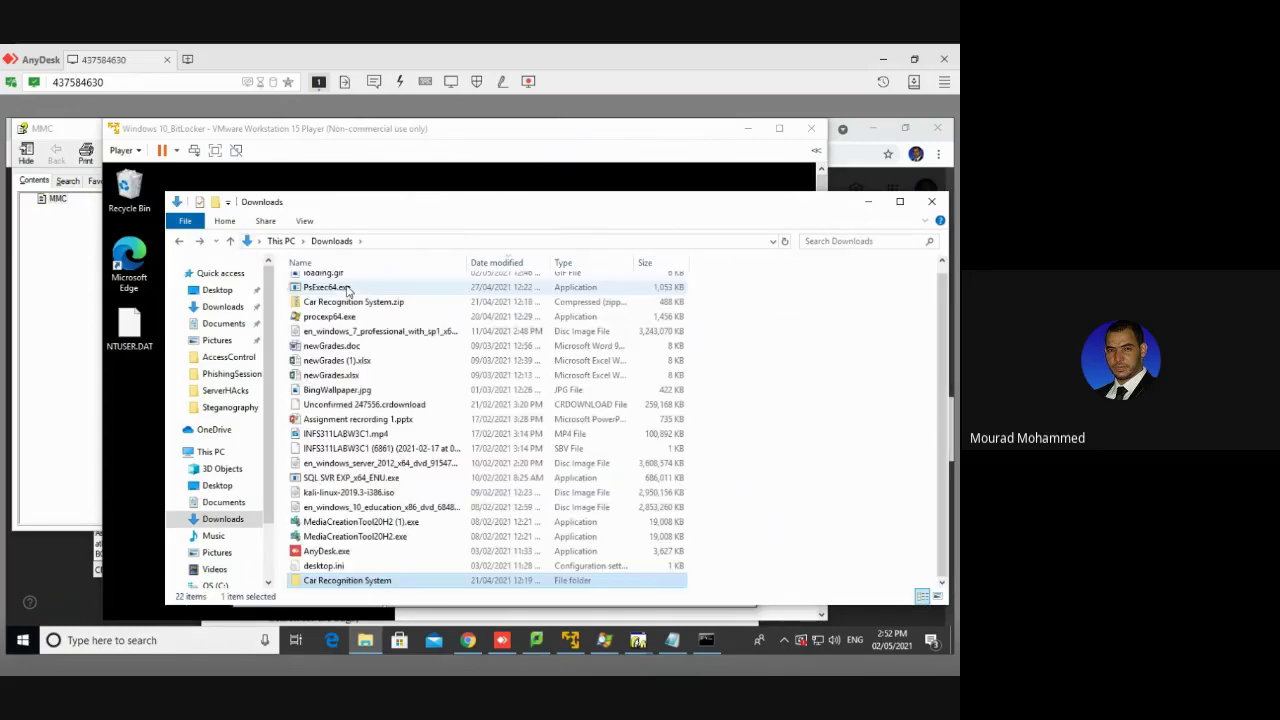
{"action": "scroll", "coordinate": [452, 462], "scroll_direction": "up", "scroll_amount": 1}
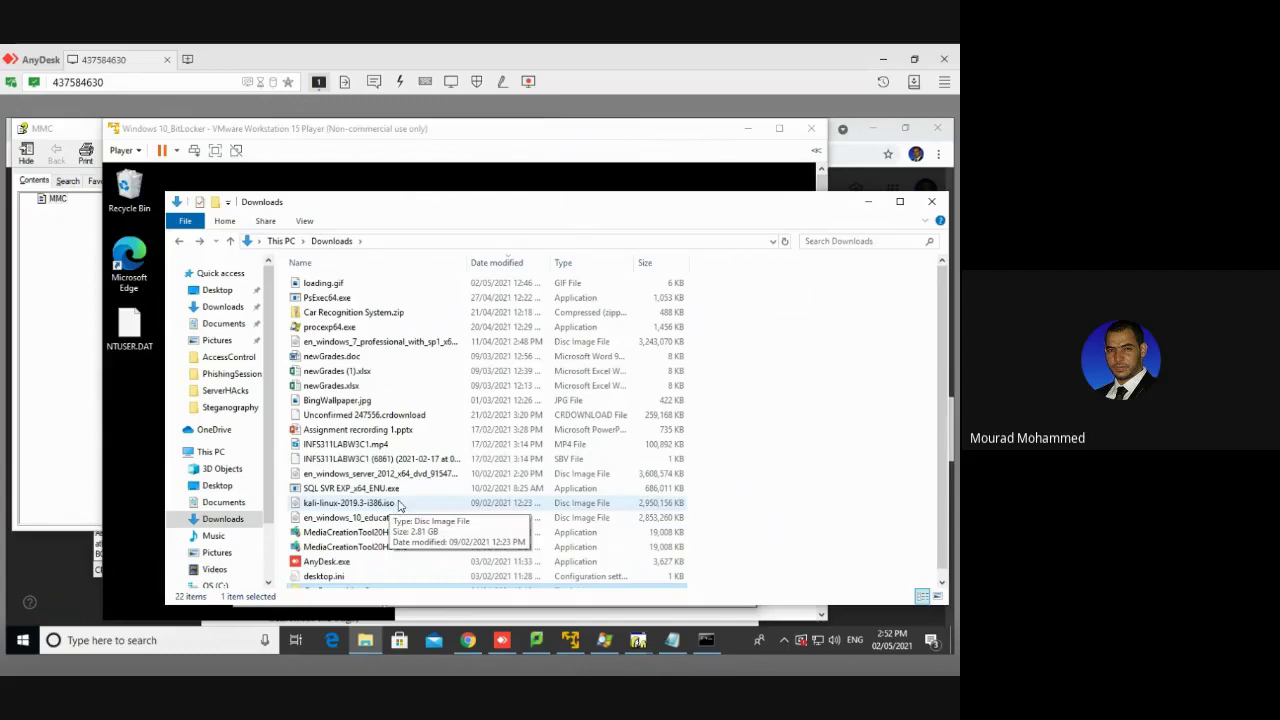
{"action": "scroll", "coordinate": [397, 510], "scroll_direction": "down", "scroll_amount": 1}
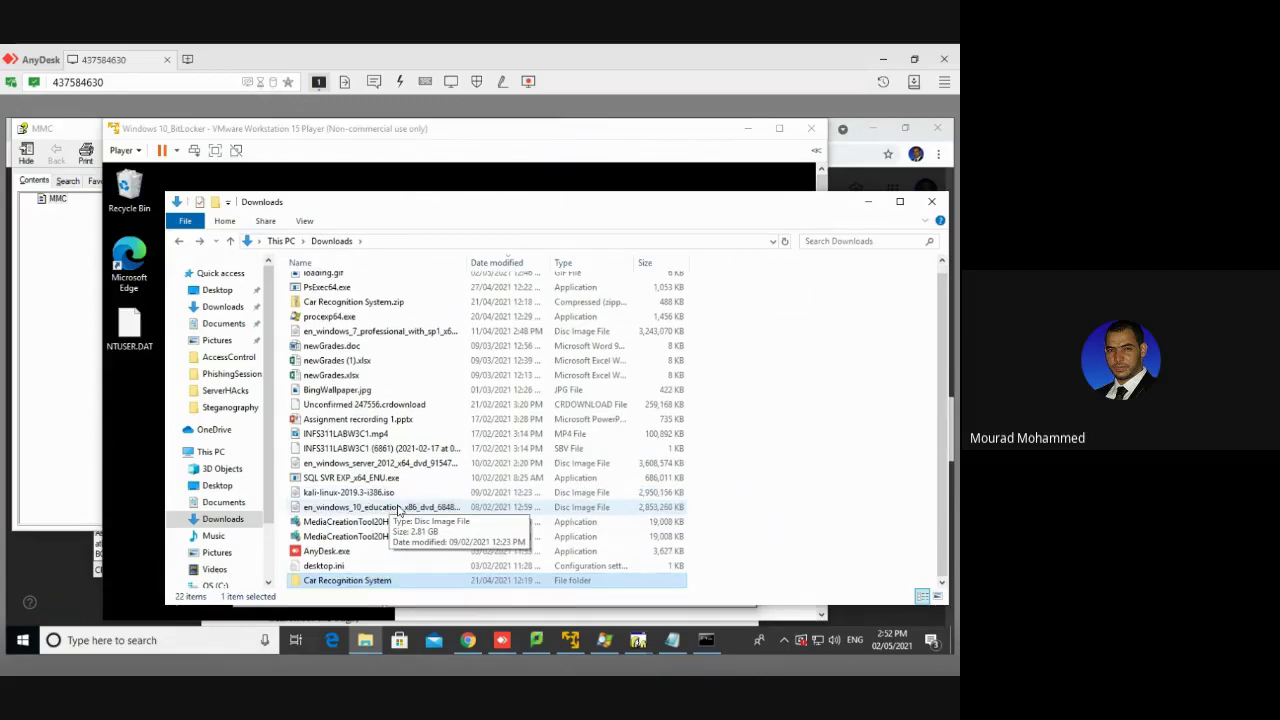
{"action": "scroll", "coordinate": [397, 510], "scroll_direction": "up", "scroll_amount": 1}
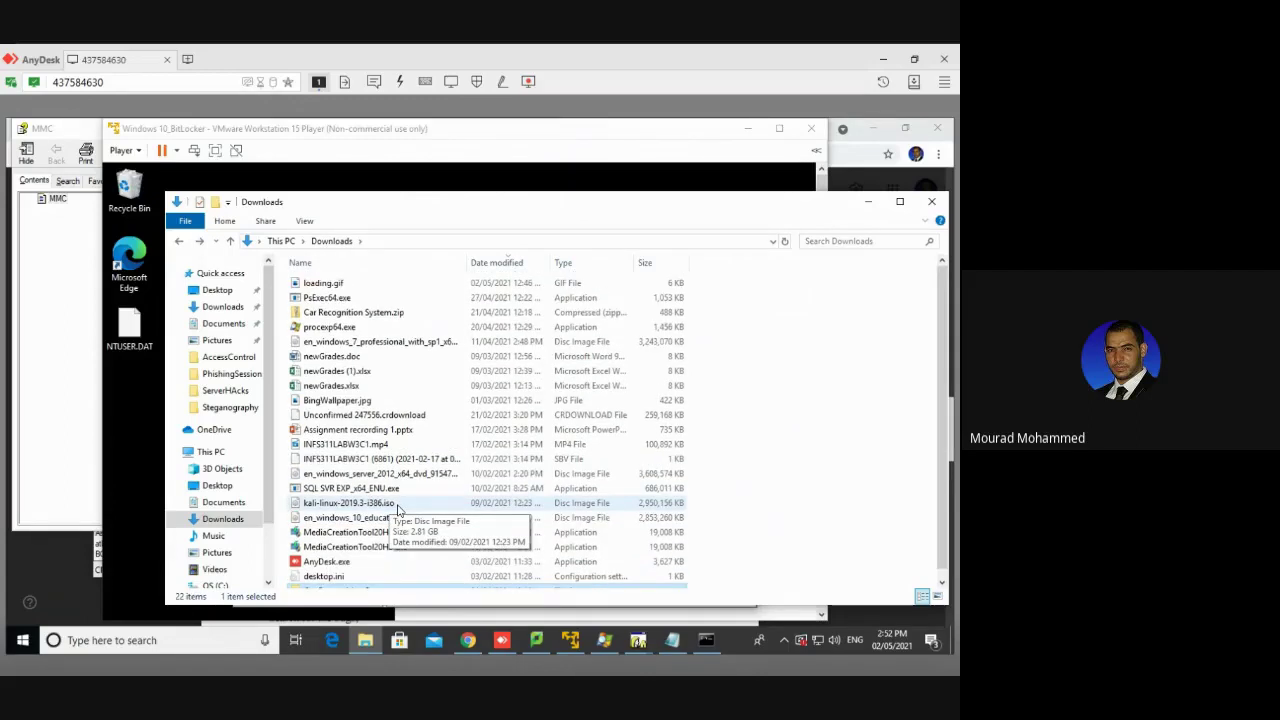
Step: Put the virtual machine in full screen and inspect its Desktop and Downloads folders, selecting NTUSER.DAT in Downloads
{"action": "left_click", "coordinate": [568, 647]}
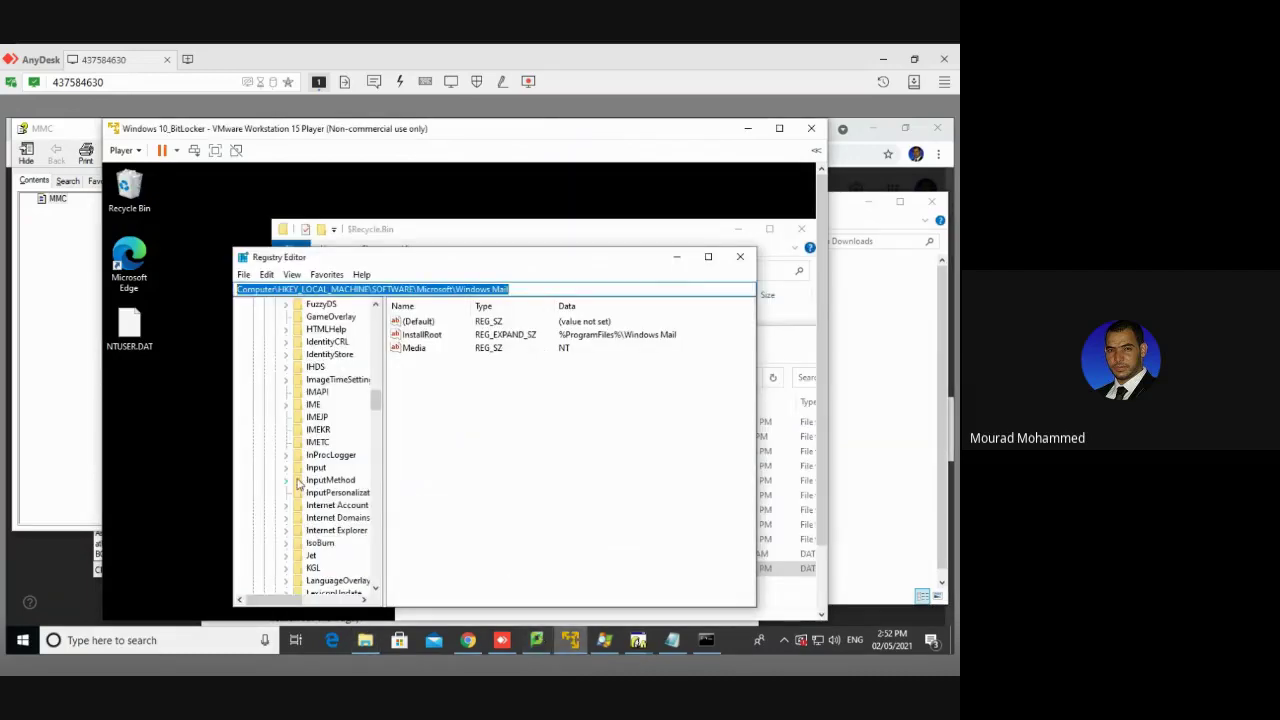
{"action": "left_click", "coordinate": [215, 150]}
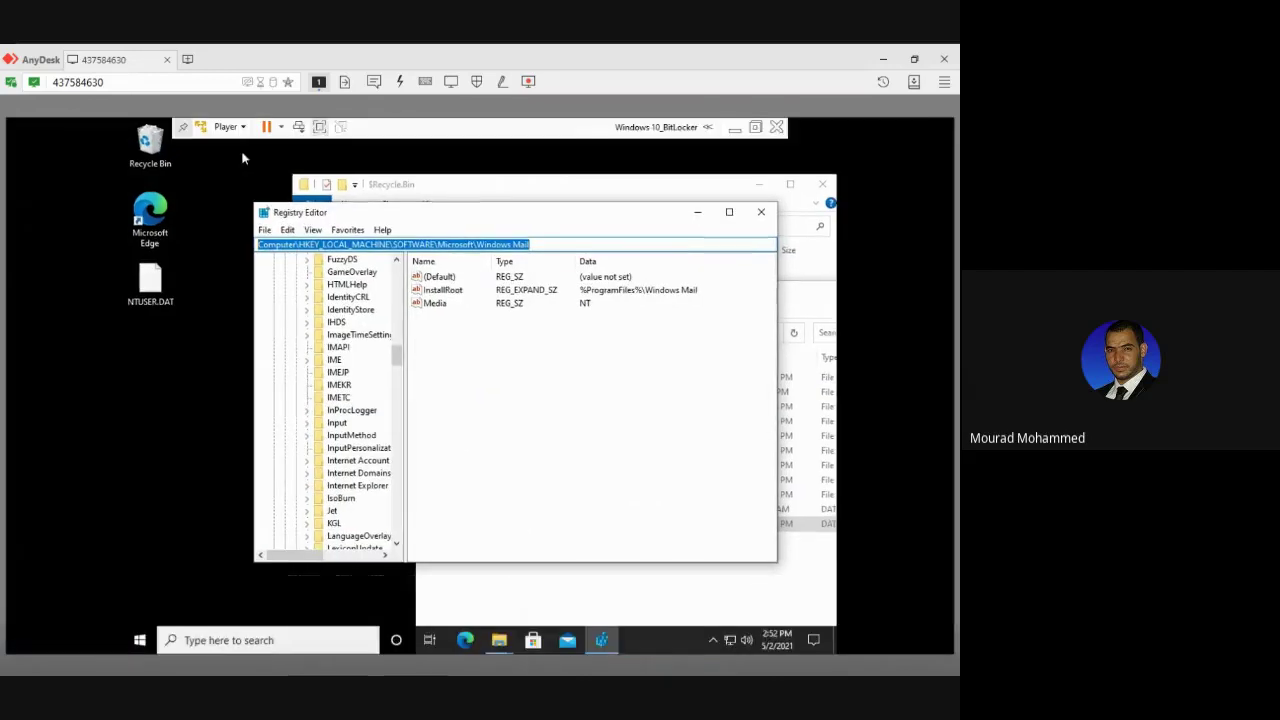
{"action": "left_click", "coordinate": [499, 640]}
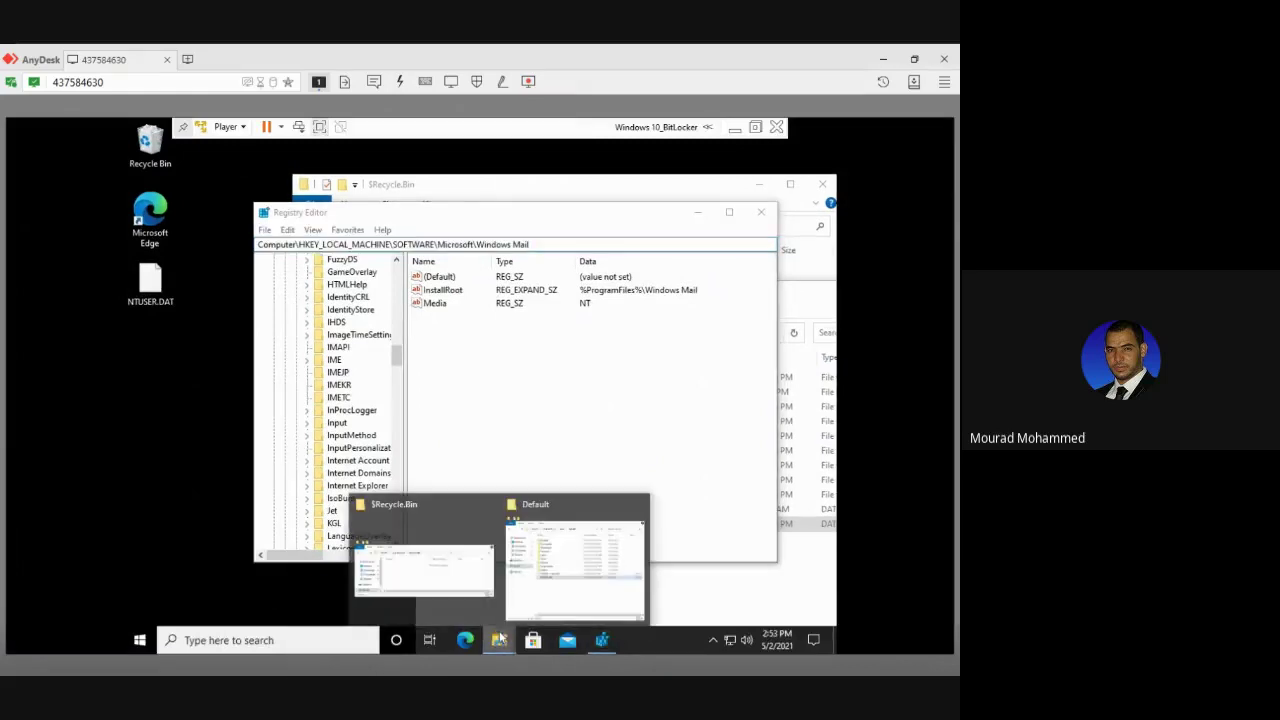
{"action": "left_click", "coordinate": [446, 583]}
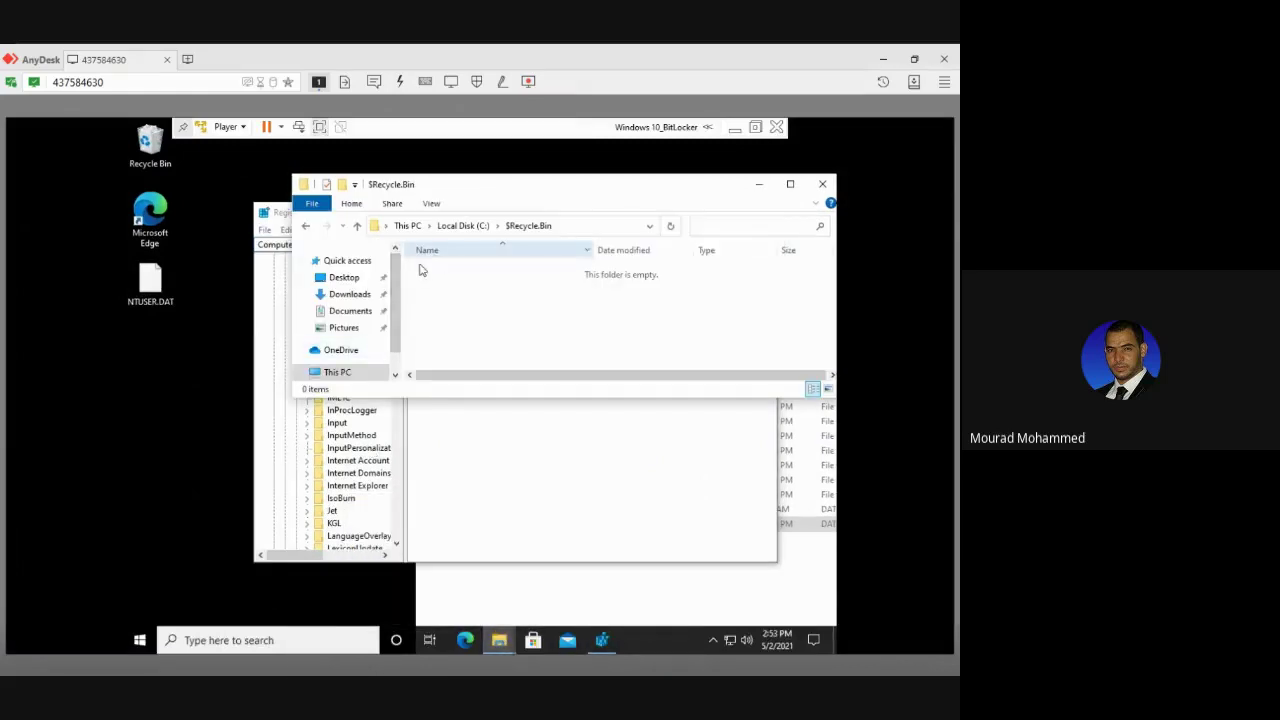
{"action": "left_click", "coordinate": [352, 280]}
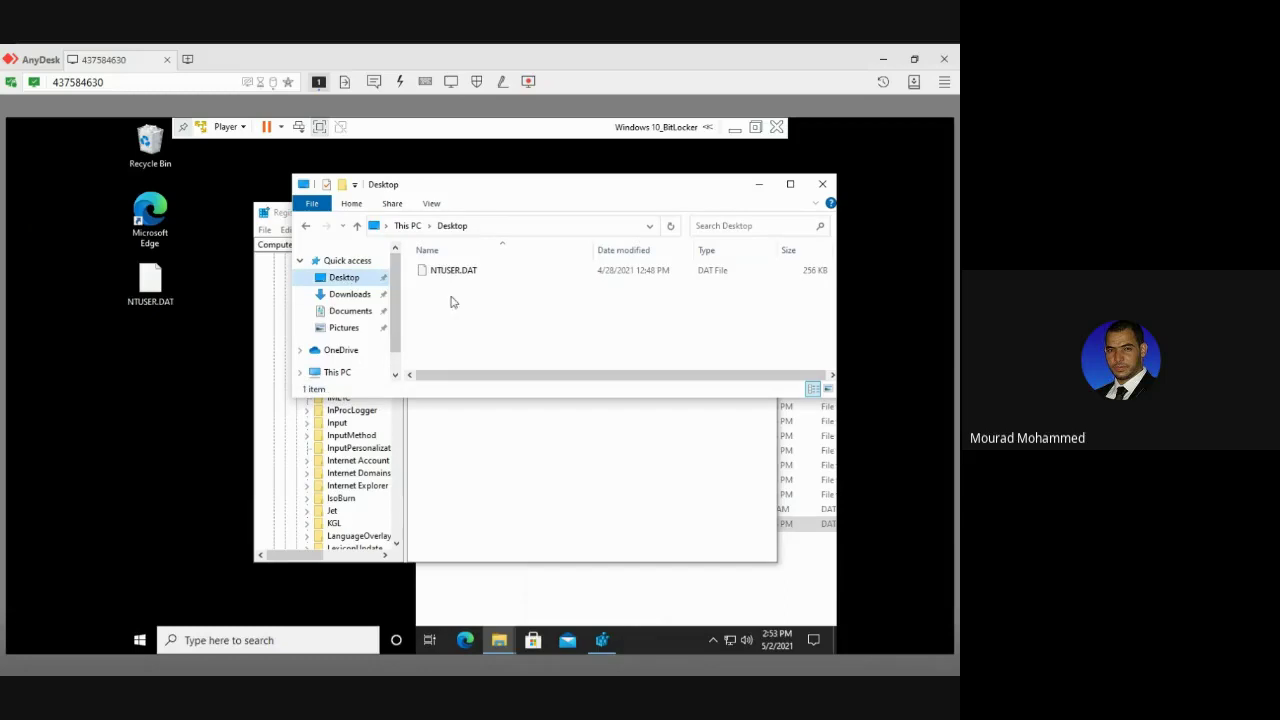
{"action": "left_click", "coordinate": [358, 296]}
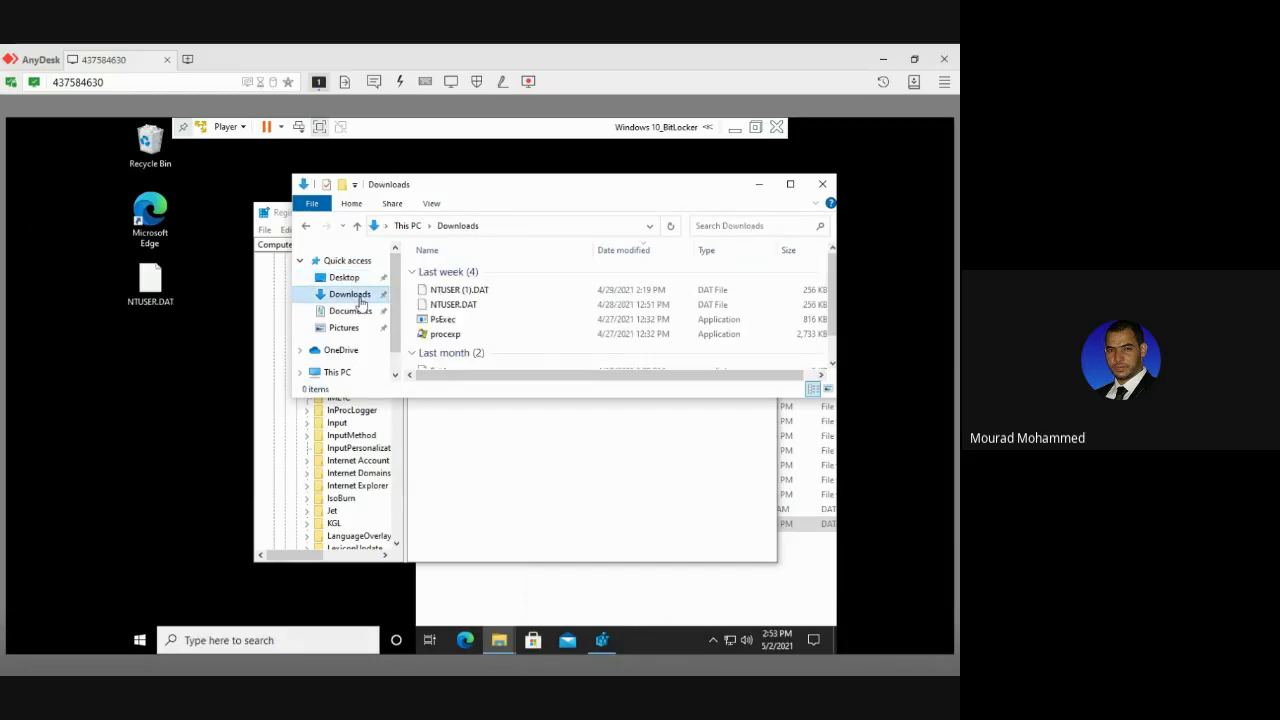
{"action": "left_click", "coordinate": [510, 309]}
{"action": "scroll", "coordinate": [510, 314], "scroll_direction": "down", "scroll_amount": 1}
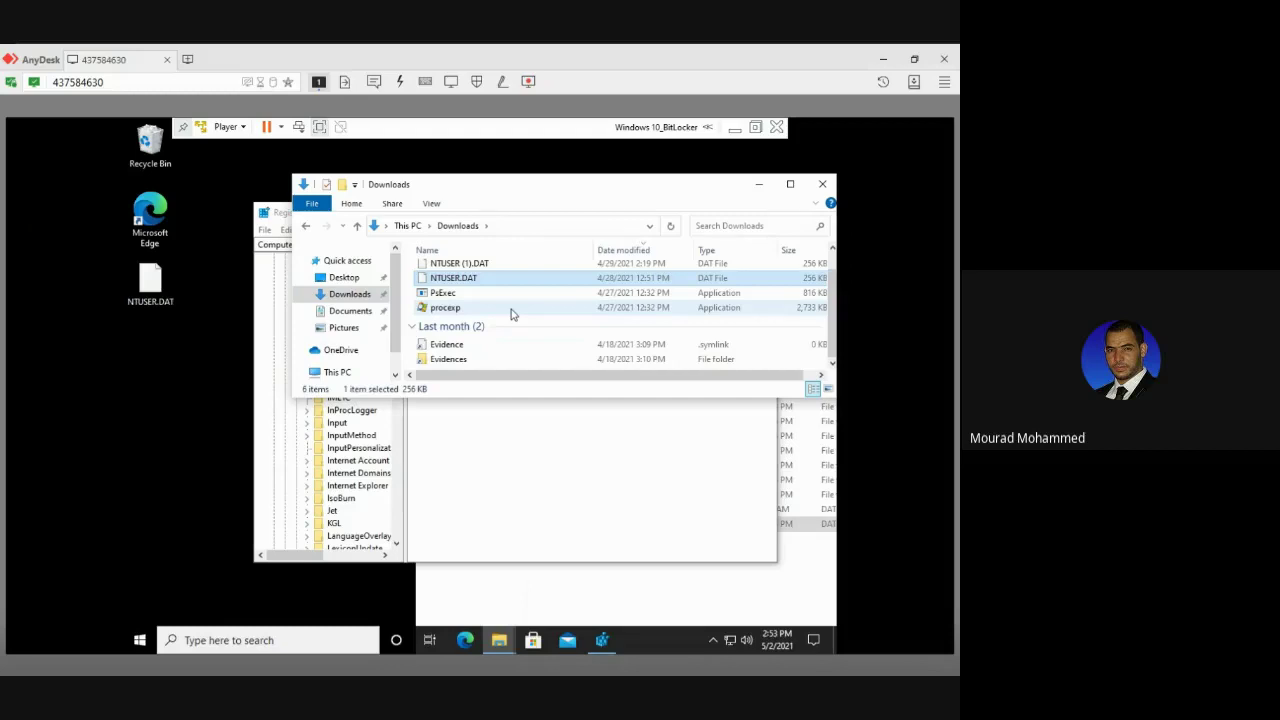
{"action": "scroll", "coordinate": [510, 314], "scroll_direction": "up", "scroll_amount": 1}
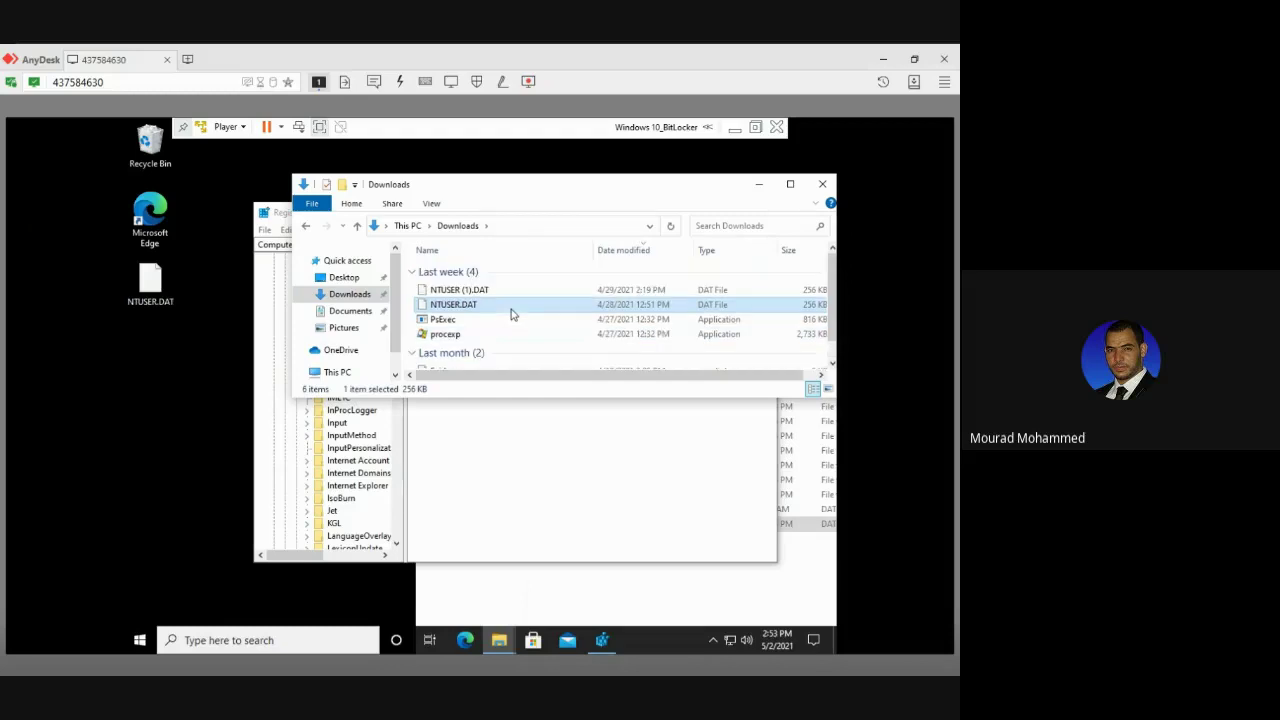
Step: Return to the Registry Editor in the virtual machine and select the HKEY_USERS key
{"action": "left_click", "coordinate": [602, 639]}
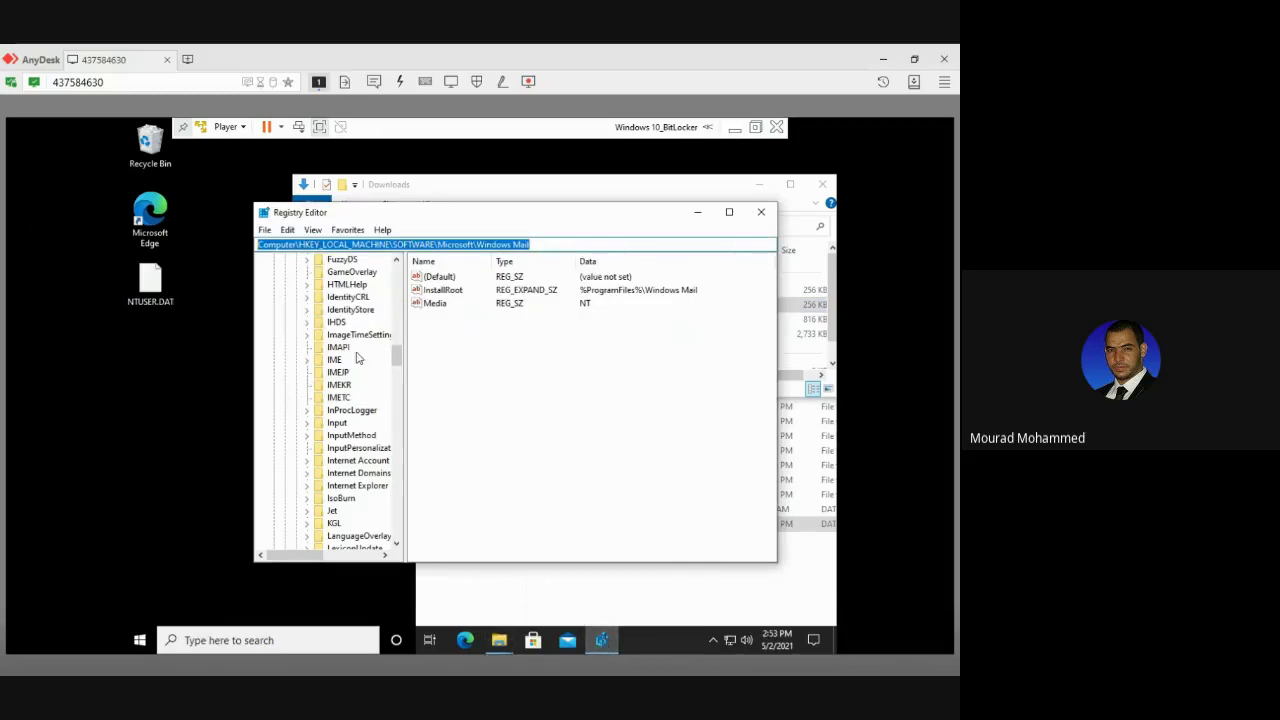
{"action": "scroll", "coordinate": [357, 357], "scroll_direction": "down", "scroll_amount": 20}
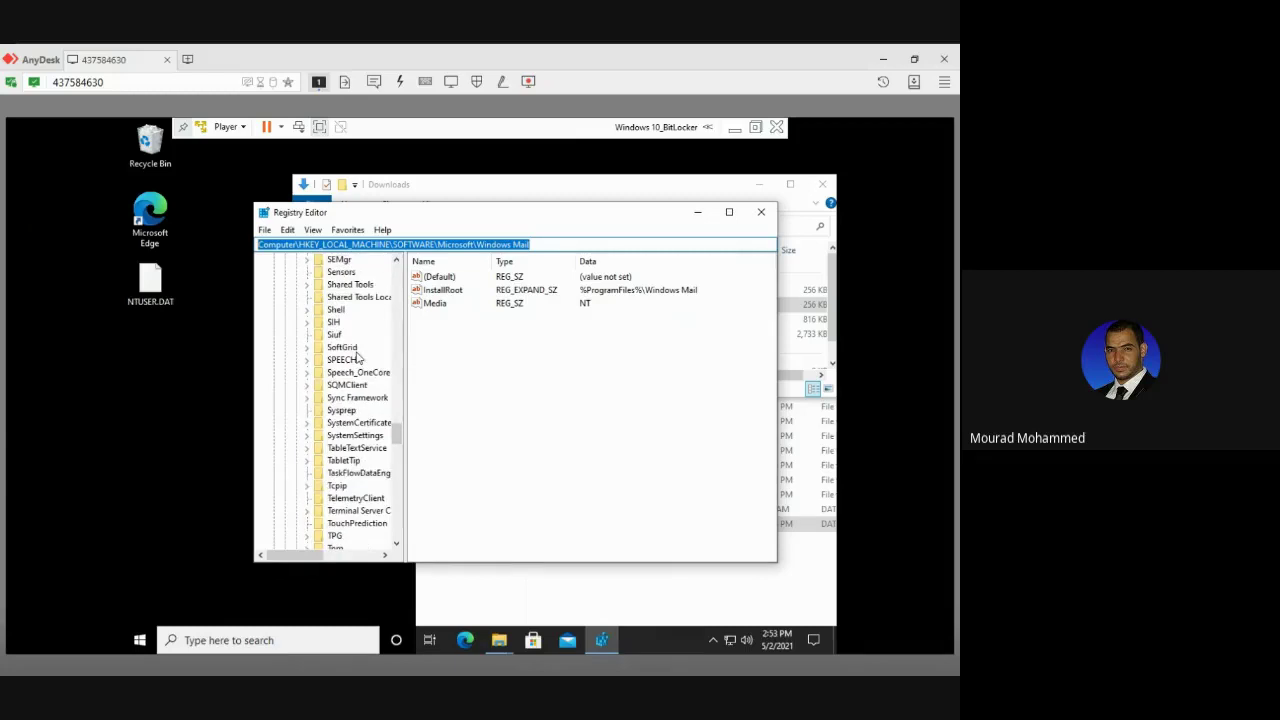
{"action": "scroll", "coordinate": [357, 357], "scroll_direction": "down", "scroll_amount": 15}
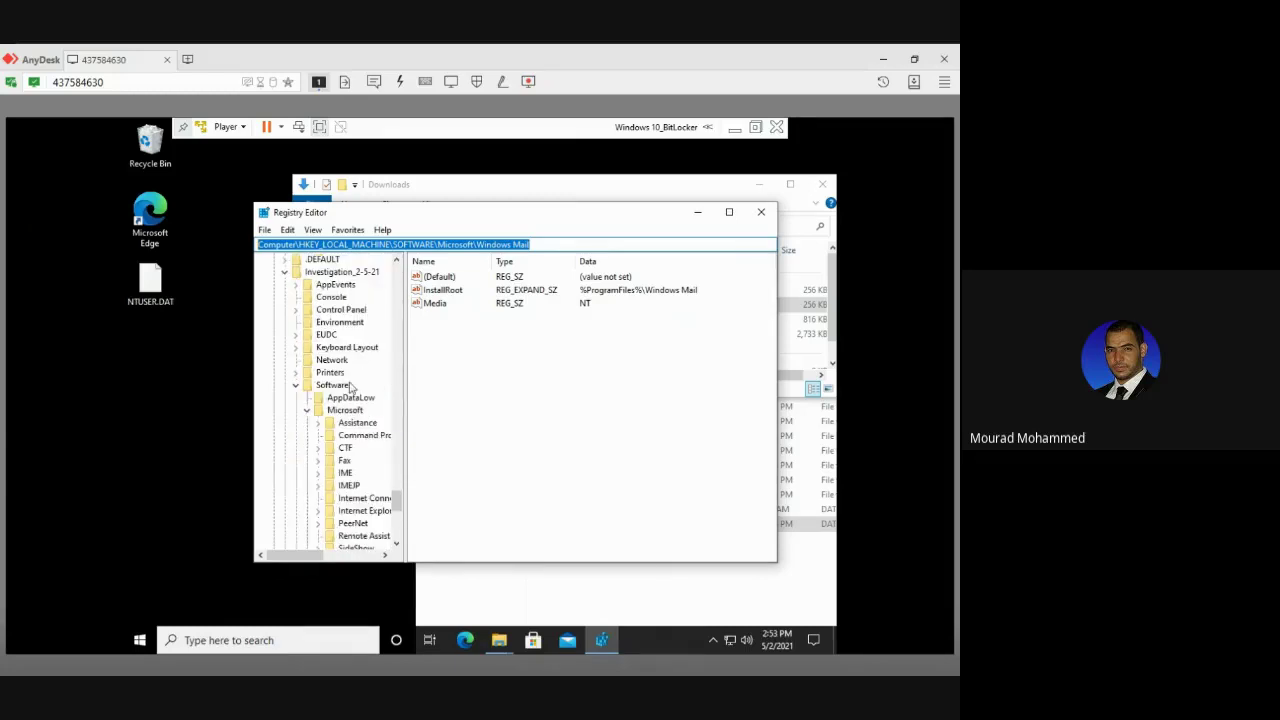
{"action": "scroll", "coordinate": [350, 390], "scroll_direction": "up", "scroll_amount": 2}
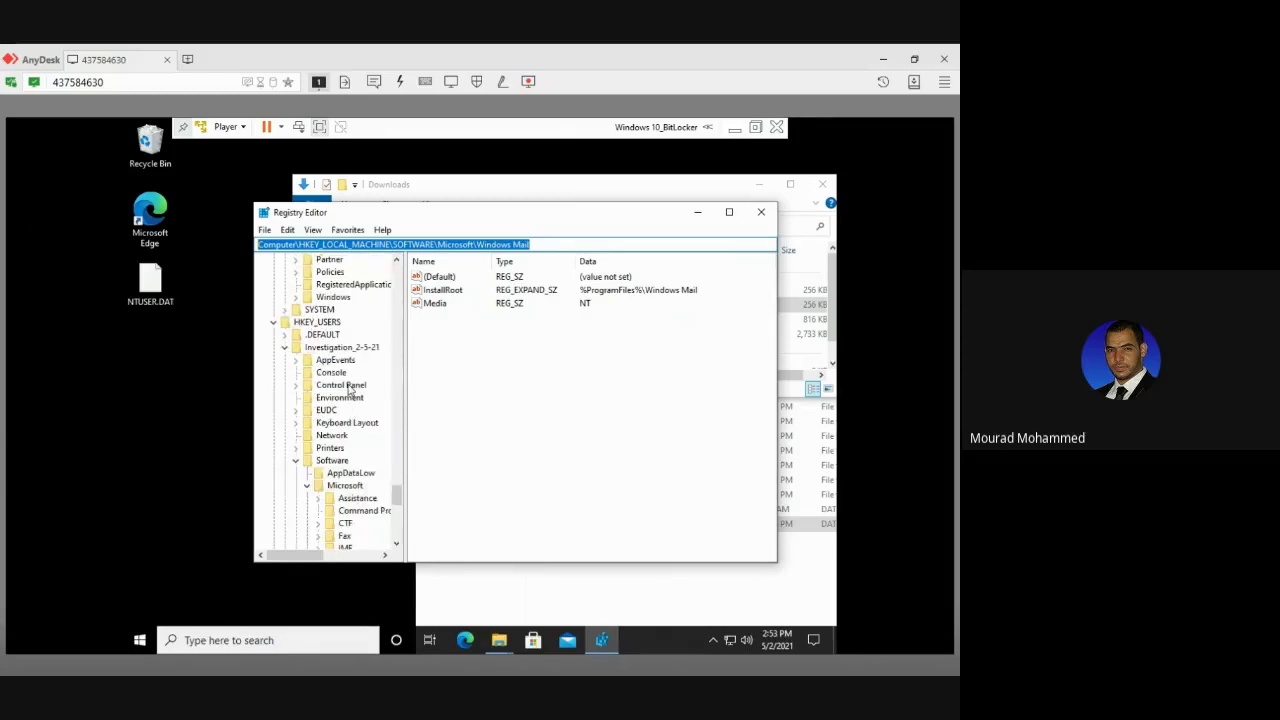
{"action": "left_click", "coordinate": [330, 335]}
{"action": "key", "text": "Up"}
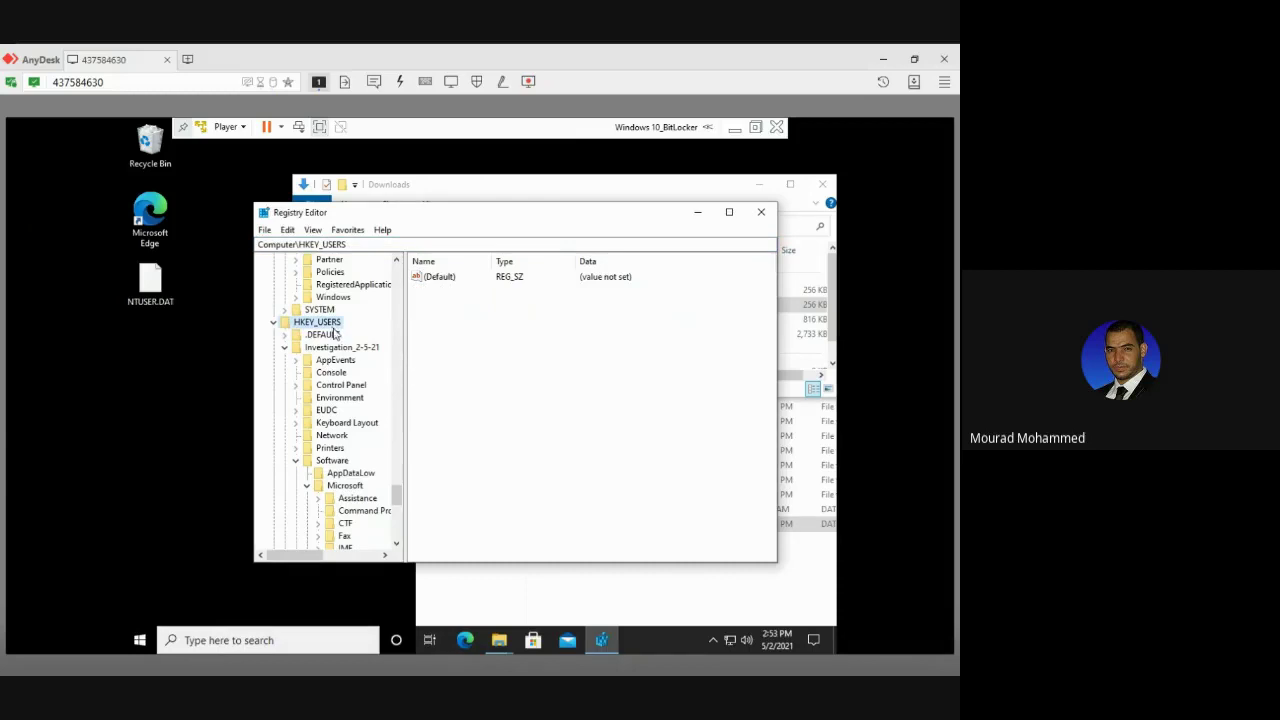
Step: Try to load NTUSER.DAT from the Downloads folder as a hive under HKEY_USERS
{"action": "left_click", "coordinate": [265, 229]}
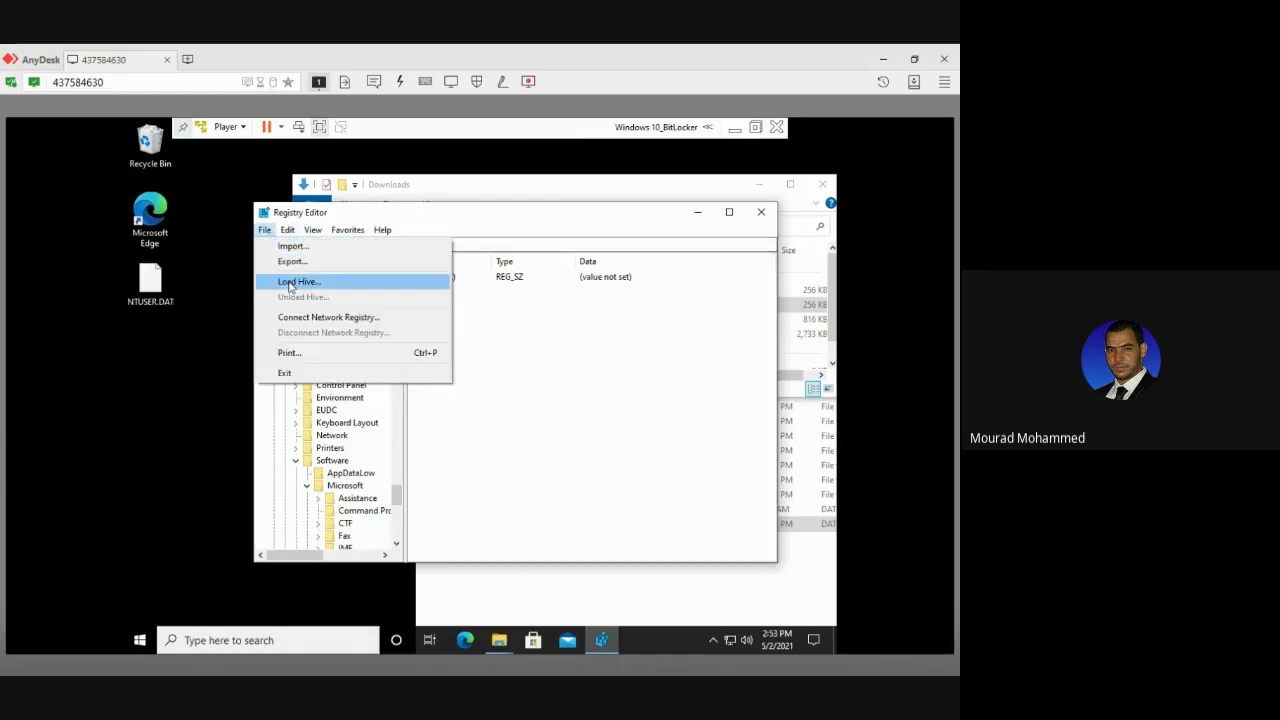
{"action": "left_click", "coordinate": [290, 283]}
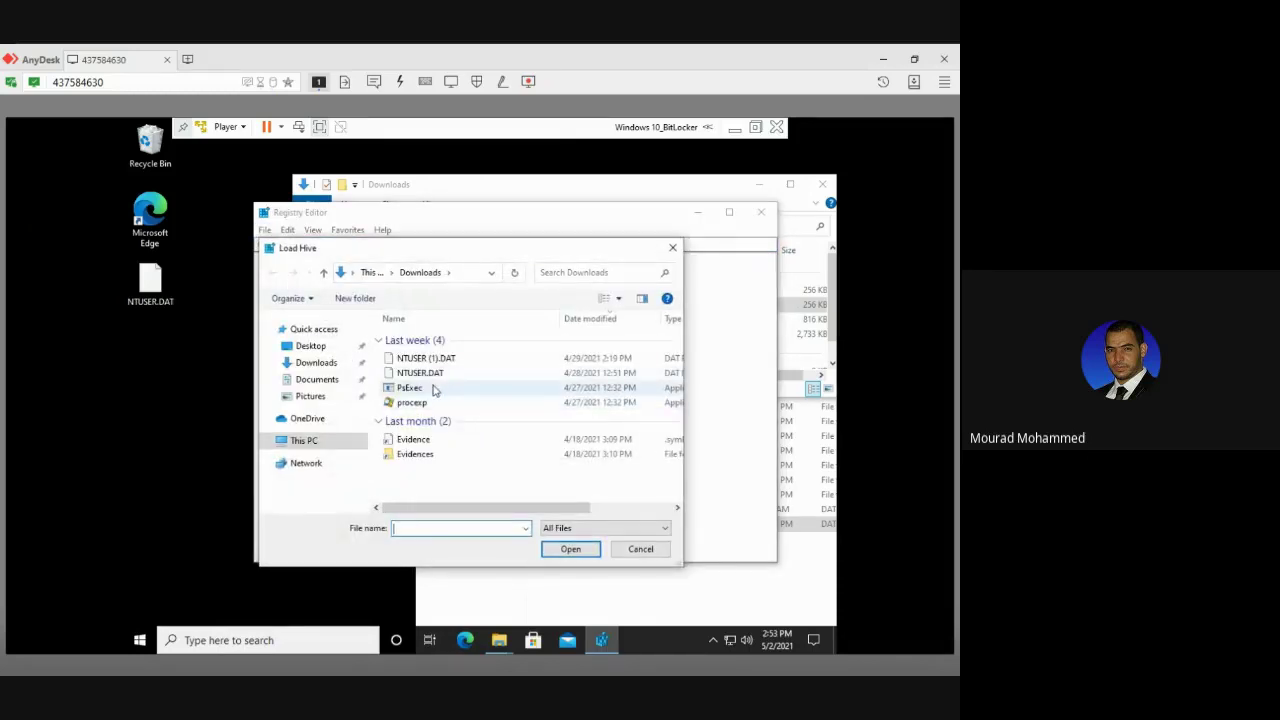
{"action": "left_click", "coordinate": [428, 374]}
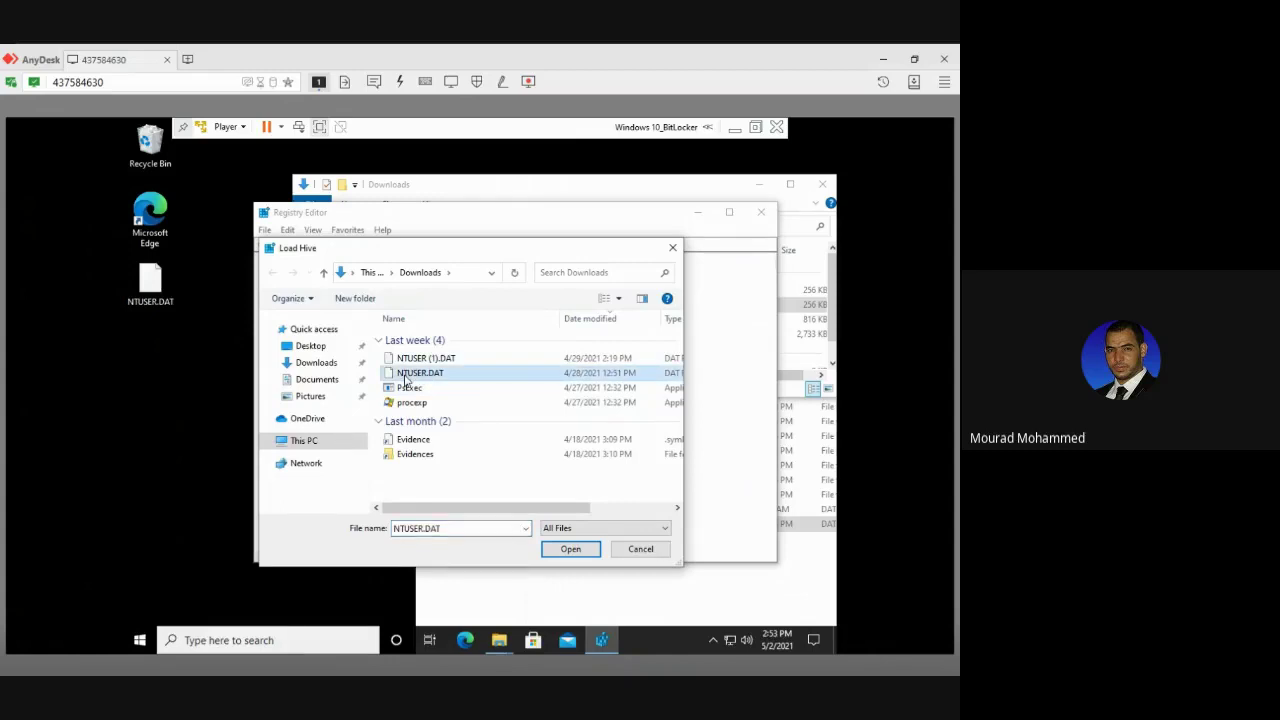
{"action": "double_click", "coordinate": [408, 378]}
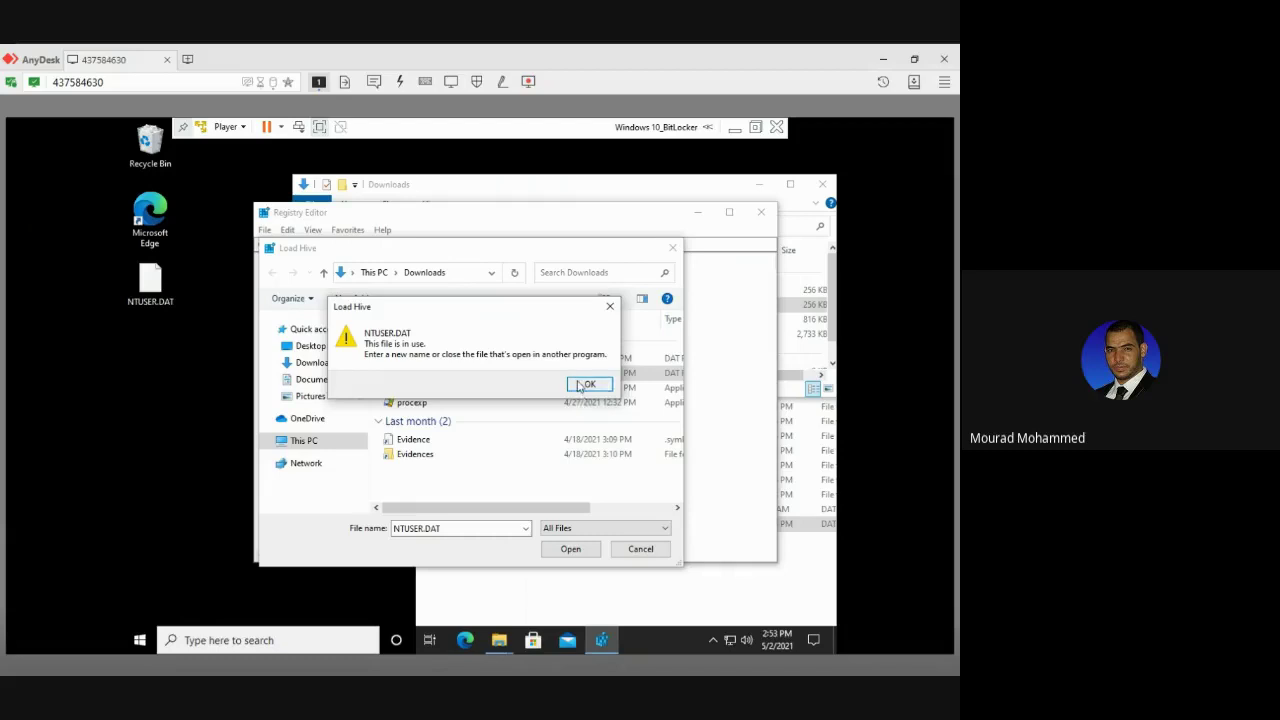
{"action": "left_click", "coordinate": [582, 386]}
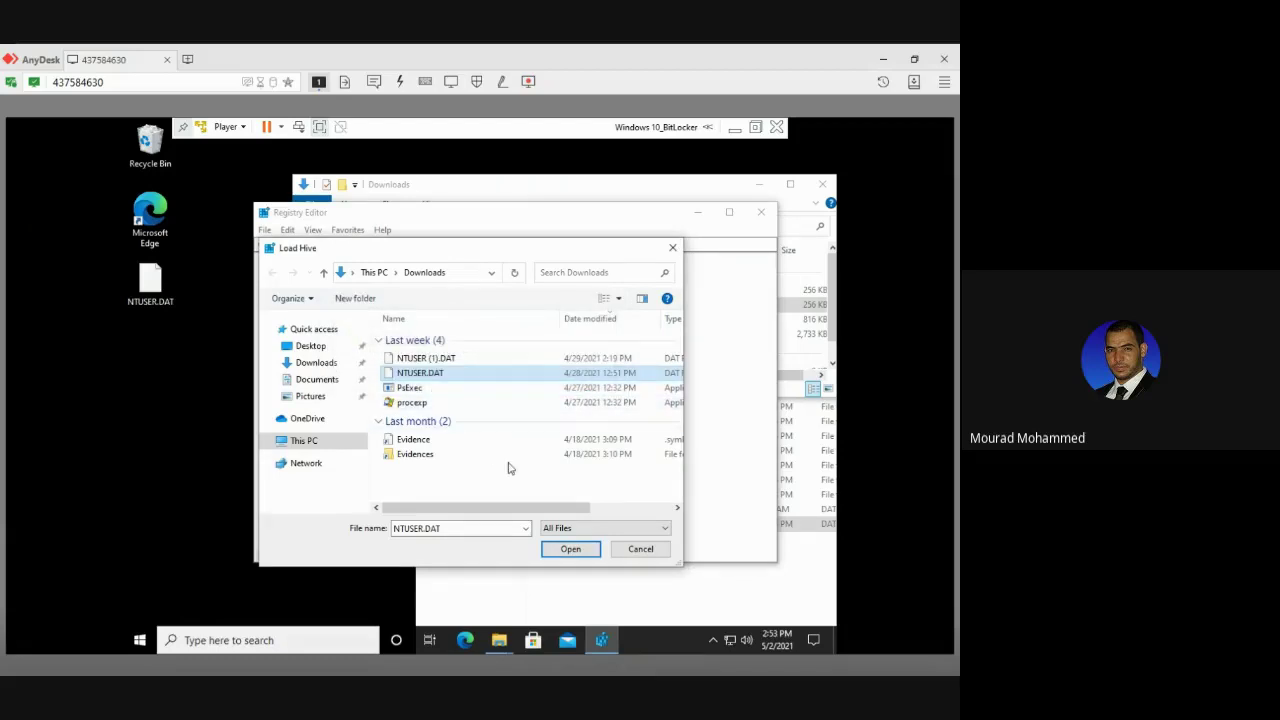
{"action": "left_click", "coordinate": [593, 548]}
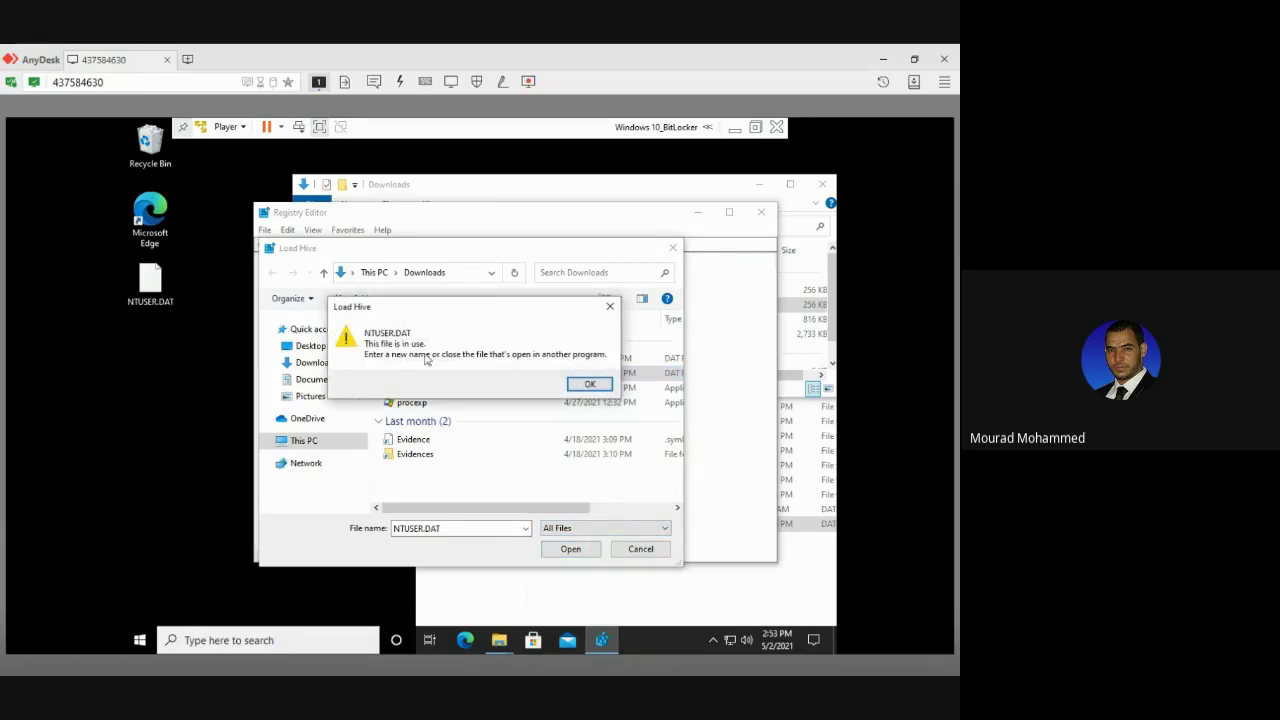
{"action": "left_click", "coordinate": [588, 384]}
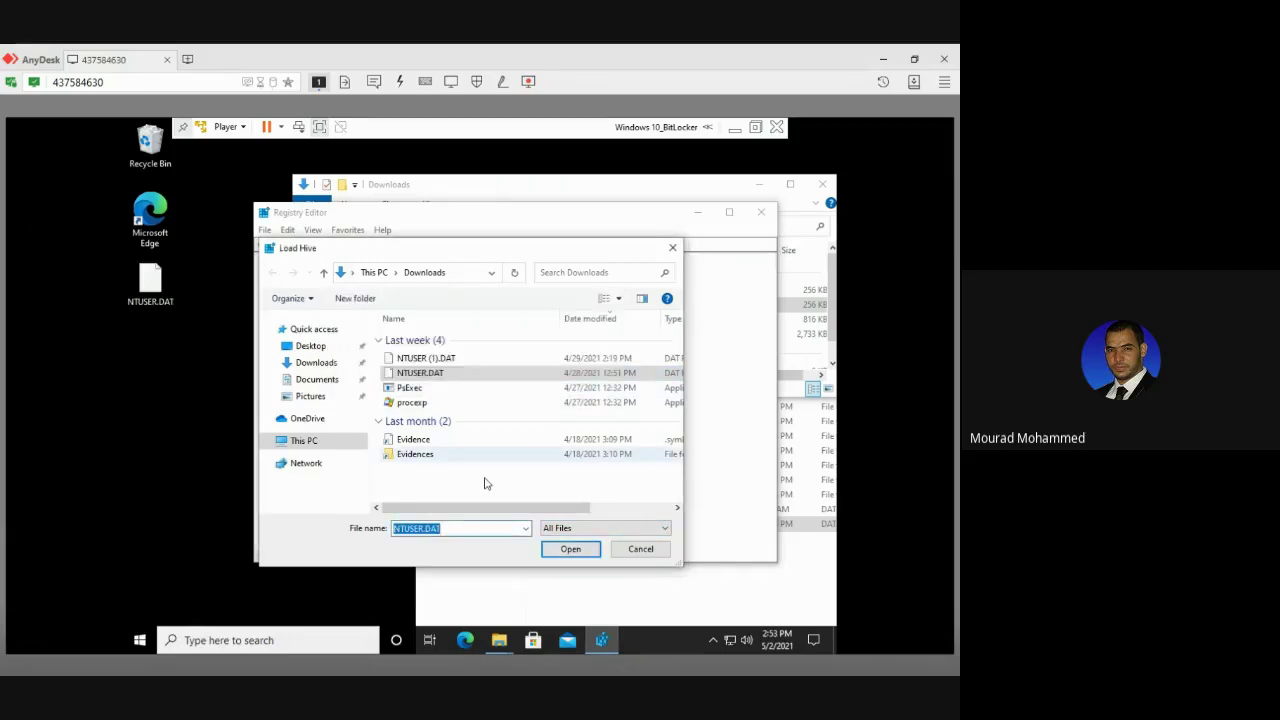
Step: Try to load the hive using the file name NTUSER_2-5-21.DAT instead
{"action": "left_click", "coordinate": [425, 528]}
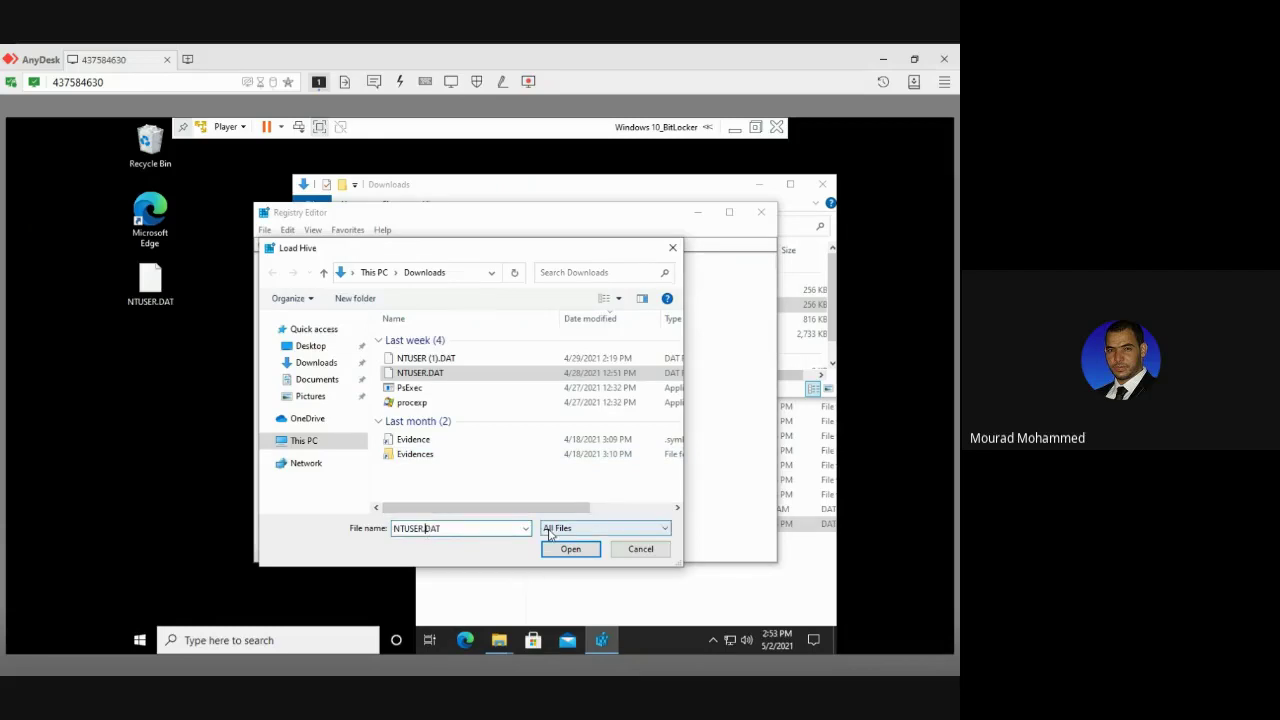
{"action": "type", "text": "_"}
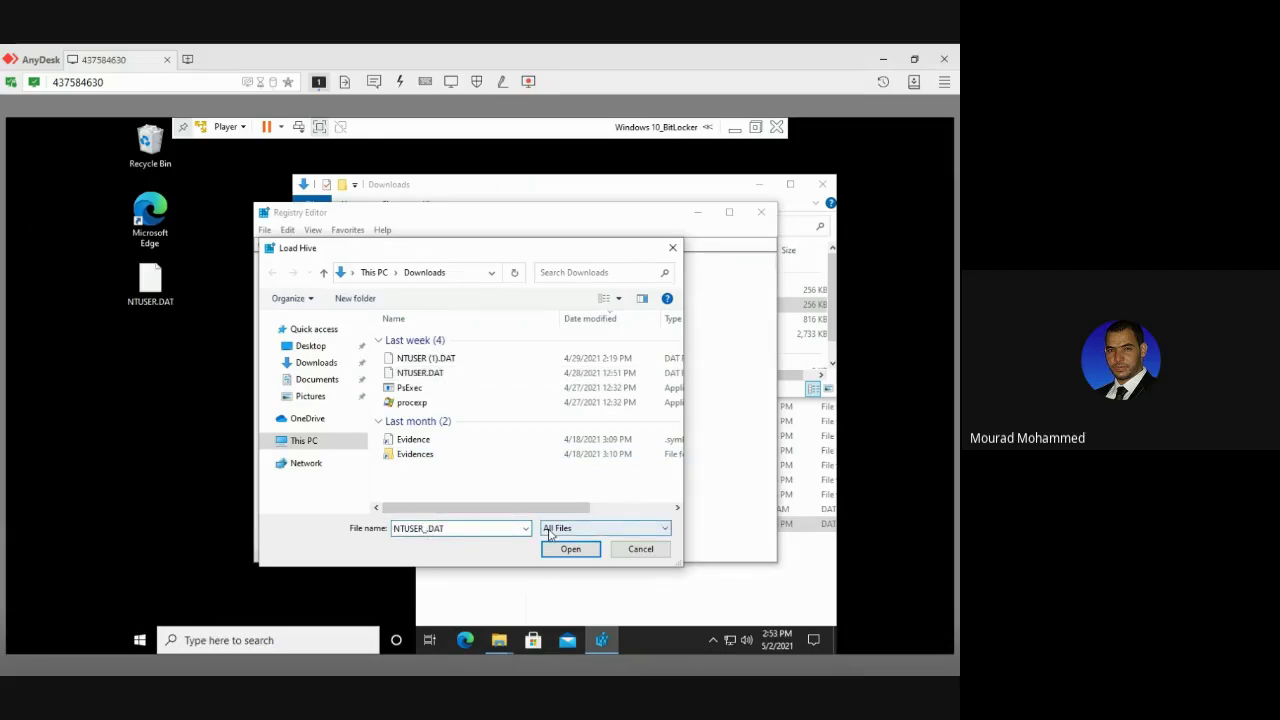
{"action": "type", "text": "2-3-"}
{"action": "type", "text": "21"}
{"action": "left_click", "coordinate": [585, 550]}
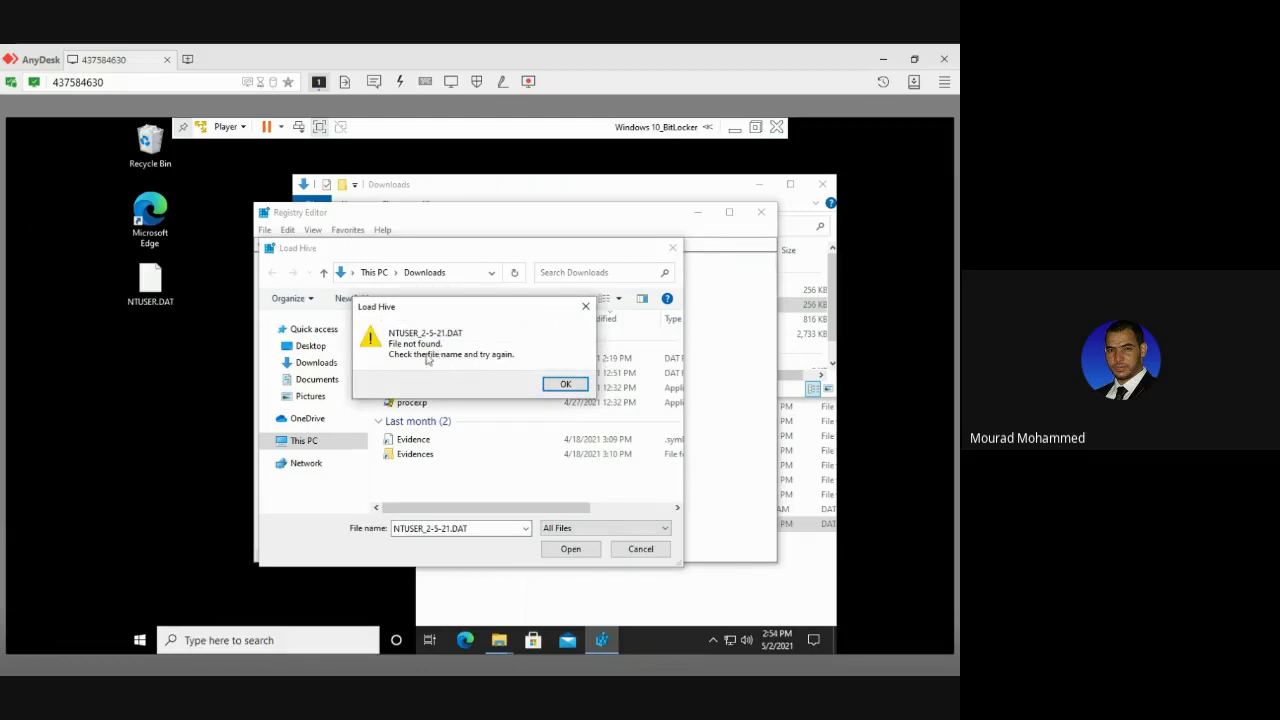
{"action": "left_click", "coordinate": [563, 385]}
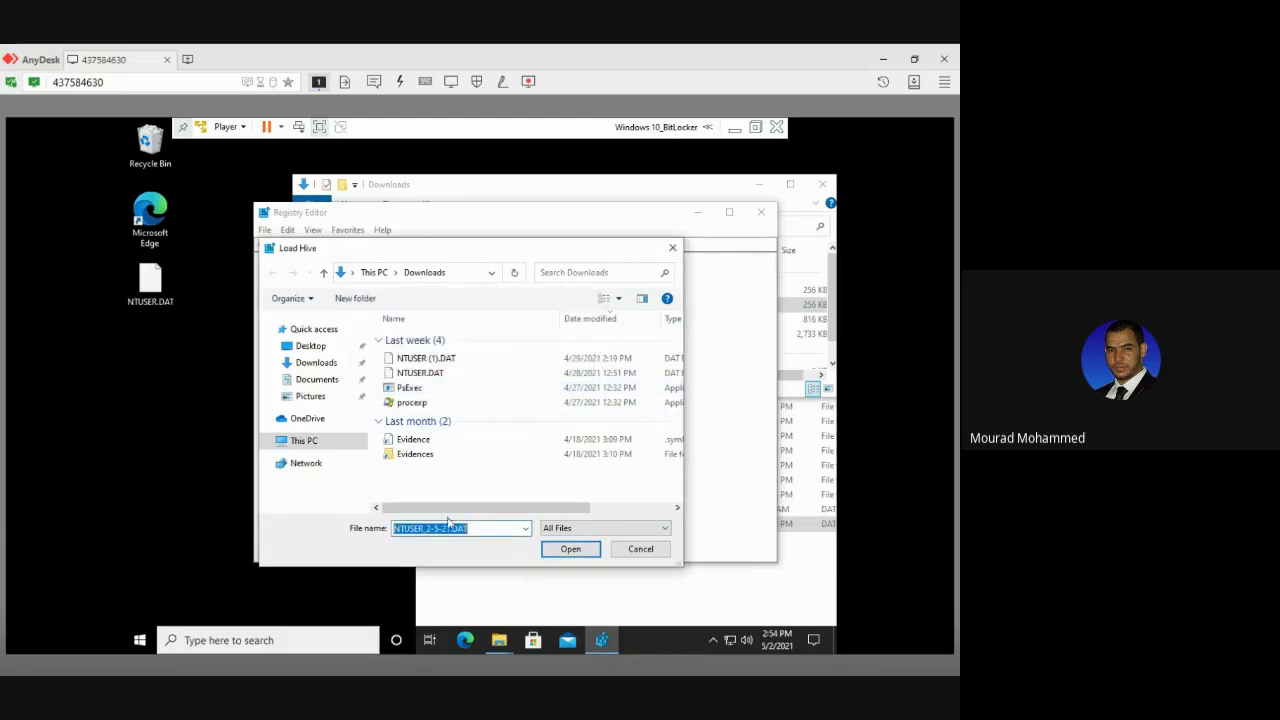
Step: Try to rename NTUSER.DAT within the Load Hive dialog by adding a date suffix, and cancel the rename
{"action": "left_click", "coordinate": [421, 376]}
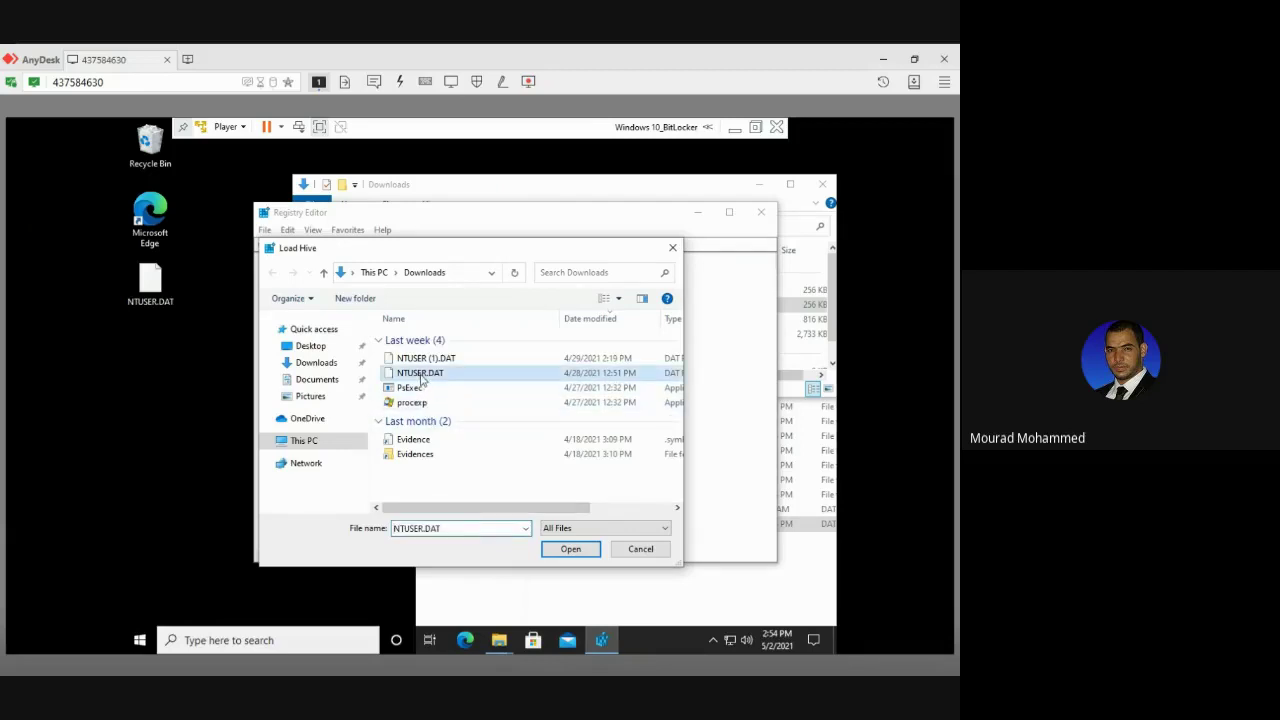
{"action": "left_click", "coordinate": [421, 376]}
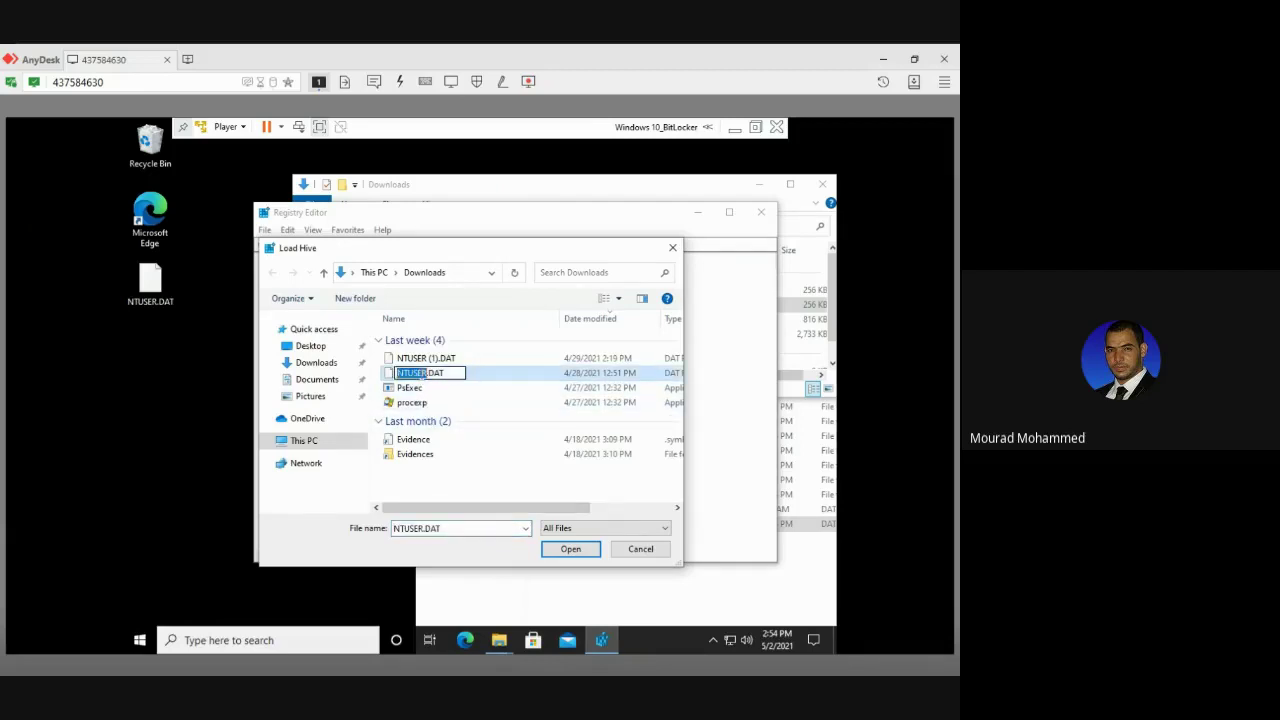
{"action": "left_click", "coordinate": [430, 375]}
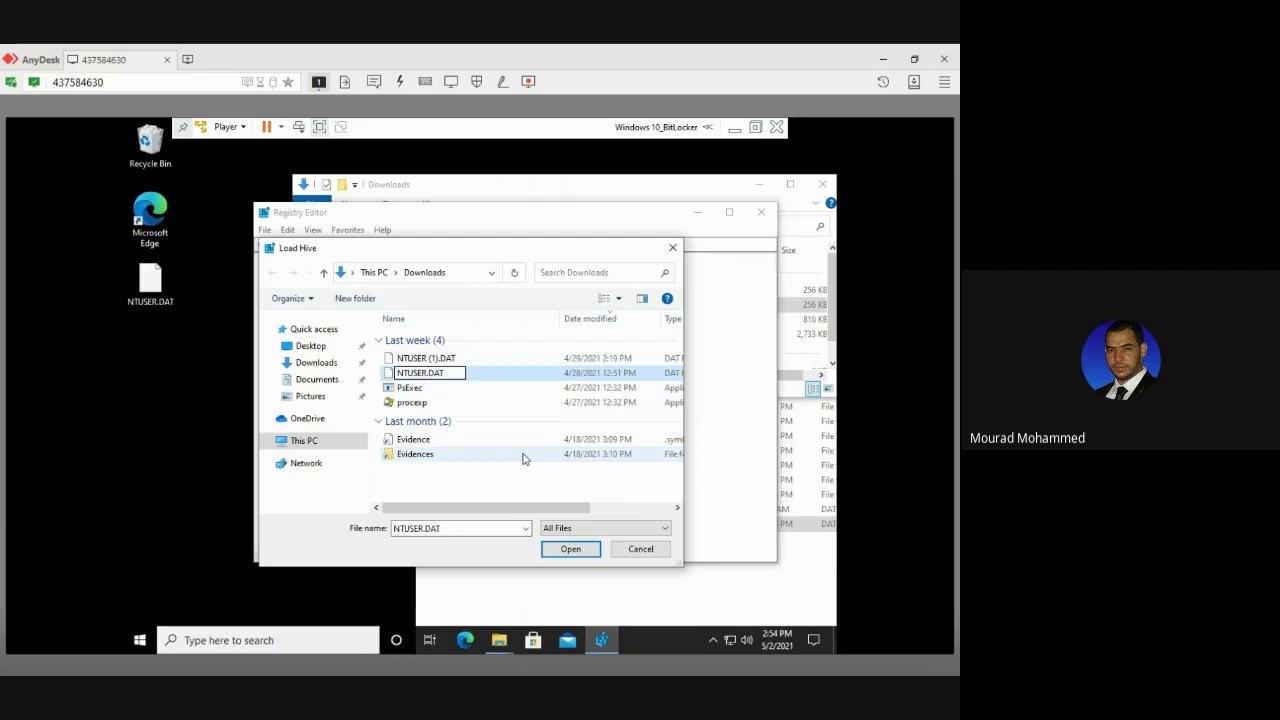
{"action": "type", "text": "_"}
{"action": "type", "text": "2-"}
{"action": "type", "text": "5-3"}
{"action": "type", "text": "1"}
{"action": "key", "text": "Return"}
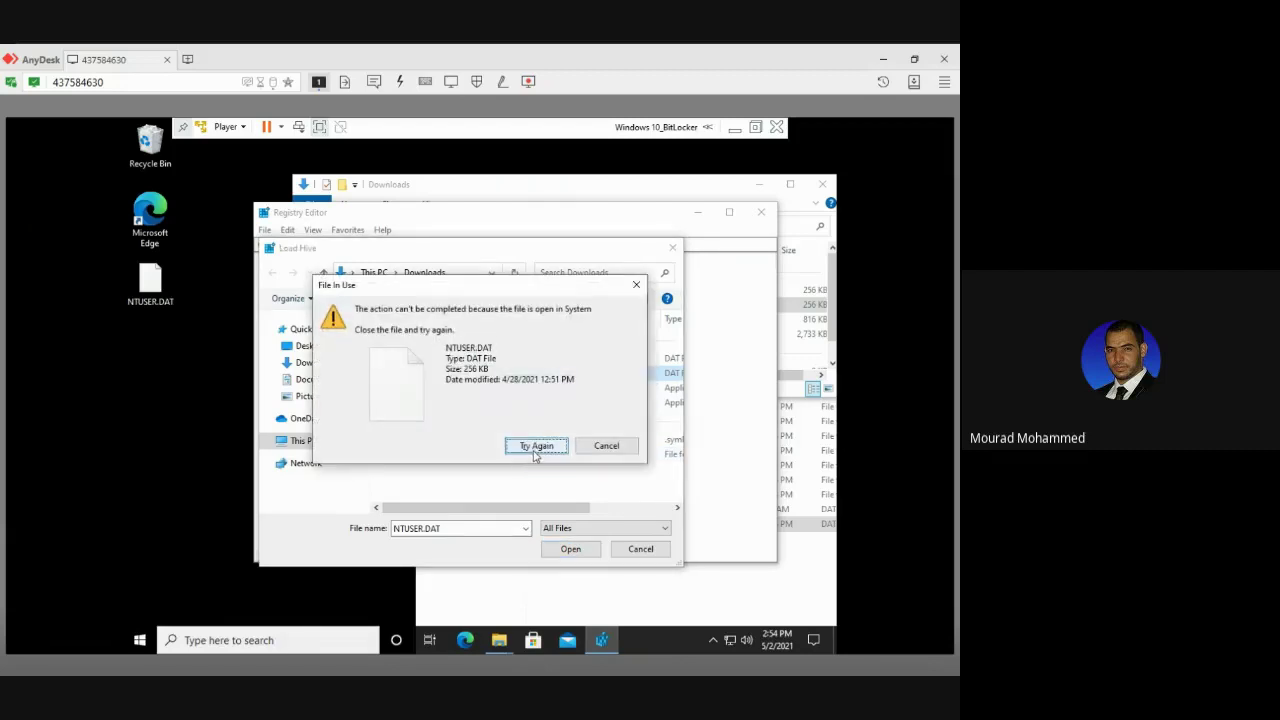
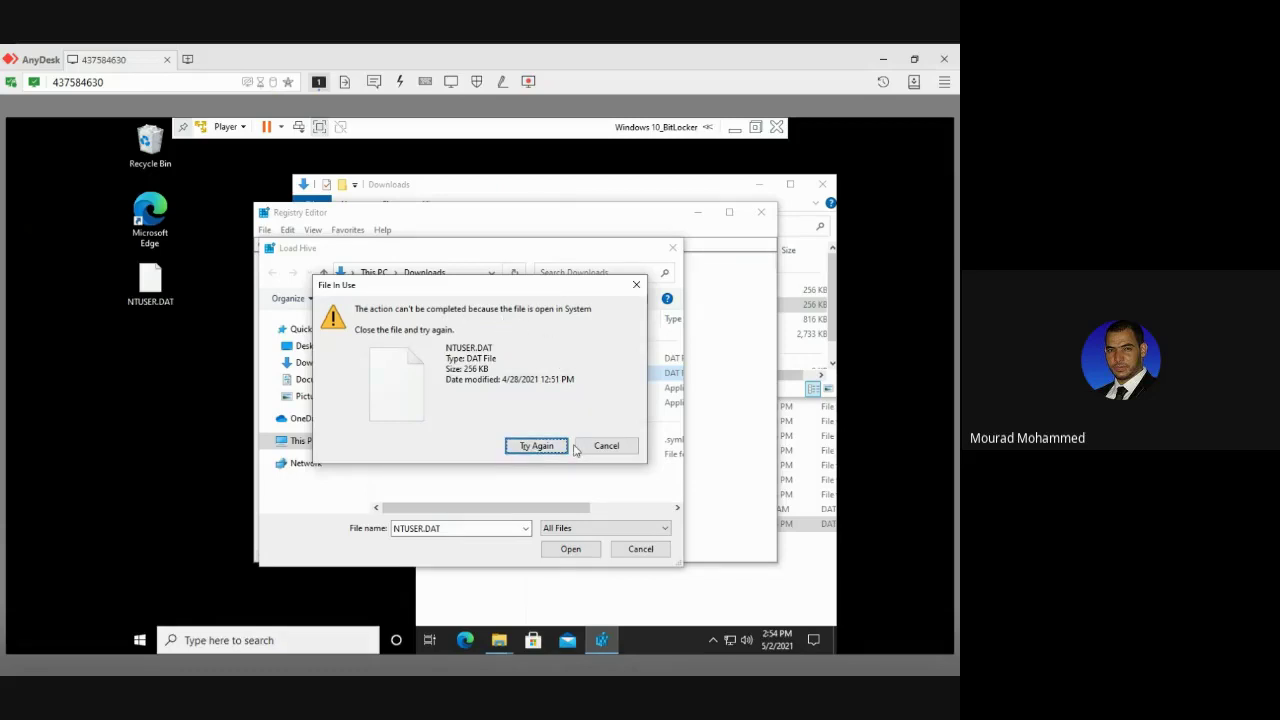
{"action": "left_click", "coordinate": [537, 446]}
{"action": "left_click", "coordinate": [604, 447]}
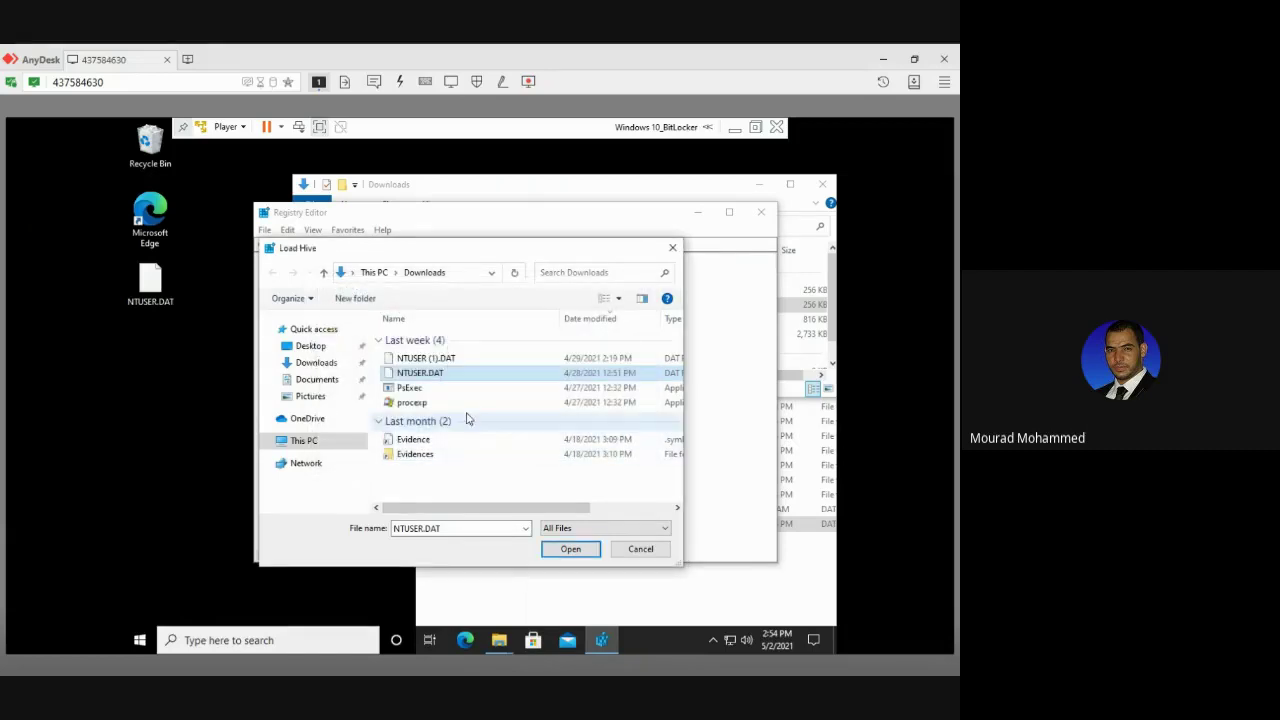
Step: Rename the file NTUSER (1).DAT in Downloads as NTUSER_2-5_21.DAT
{"action": "left_click", "coordinate": [431, 361]}
{"action": "left_click", "coordinate": [431, 361]}
{"action": "left_click", "coordinate": [431, 361]}
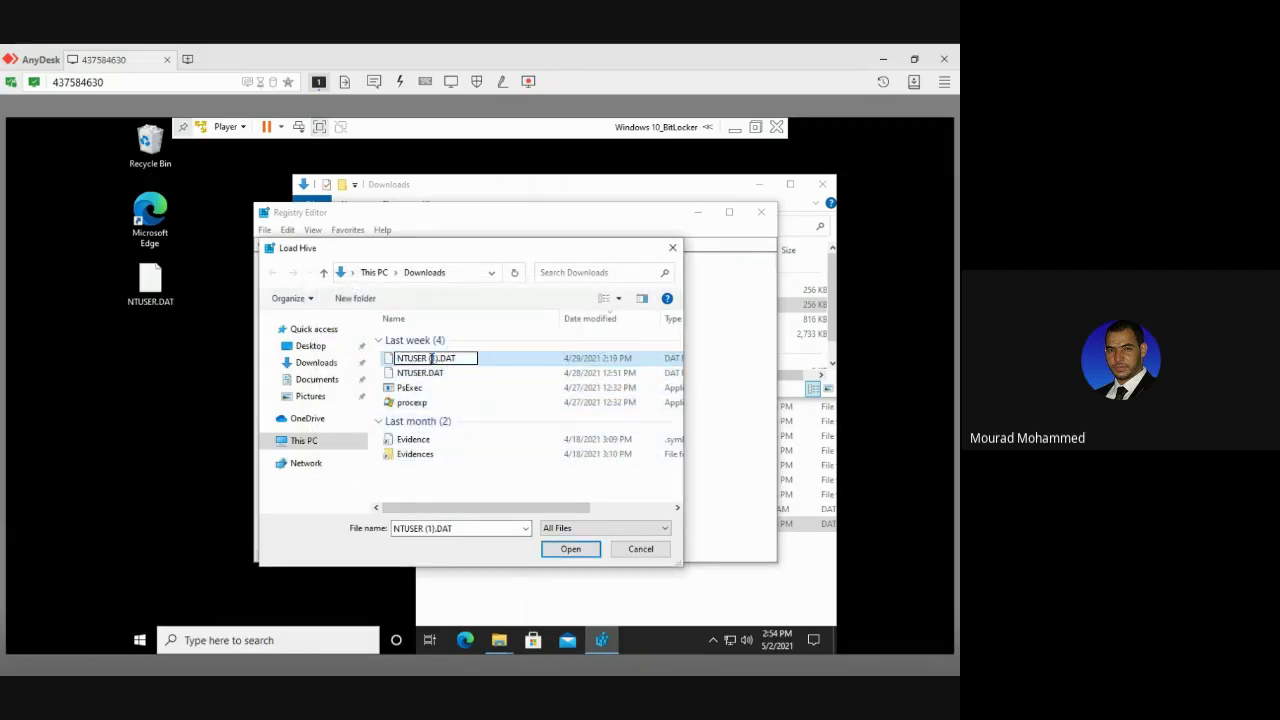
{"action": "key", "text": "BackSpace"}
{"action": "key", "text": "BackSpace"}
{"action": "key", "text": "BackSpace"}
{"action": "key", "text": "Delete"}
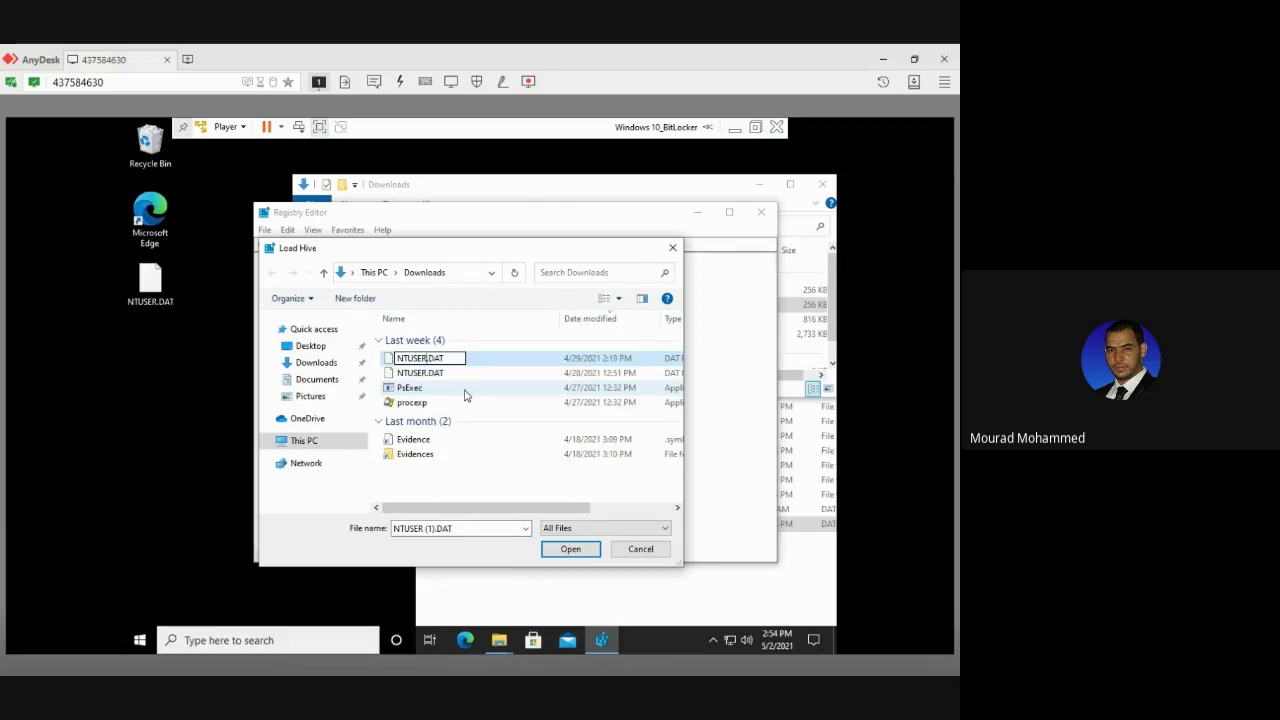
{"action": "type", "text": "_2-5"}
{"action": "type", "text": "_3"}
{"action": "type", "text": "1"}
{"action": "key", "text": "Return"}
Step: Try to load NTUSER_2-5_21.DAT under HKEY_USERS with a key name beginning with Investigation_2
{"action": "left_click", "coordinate": [494, 363]}
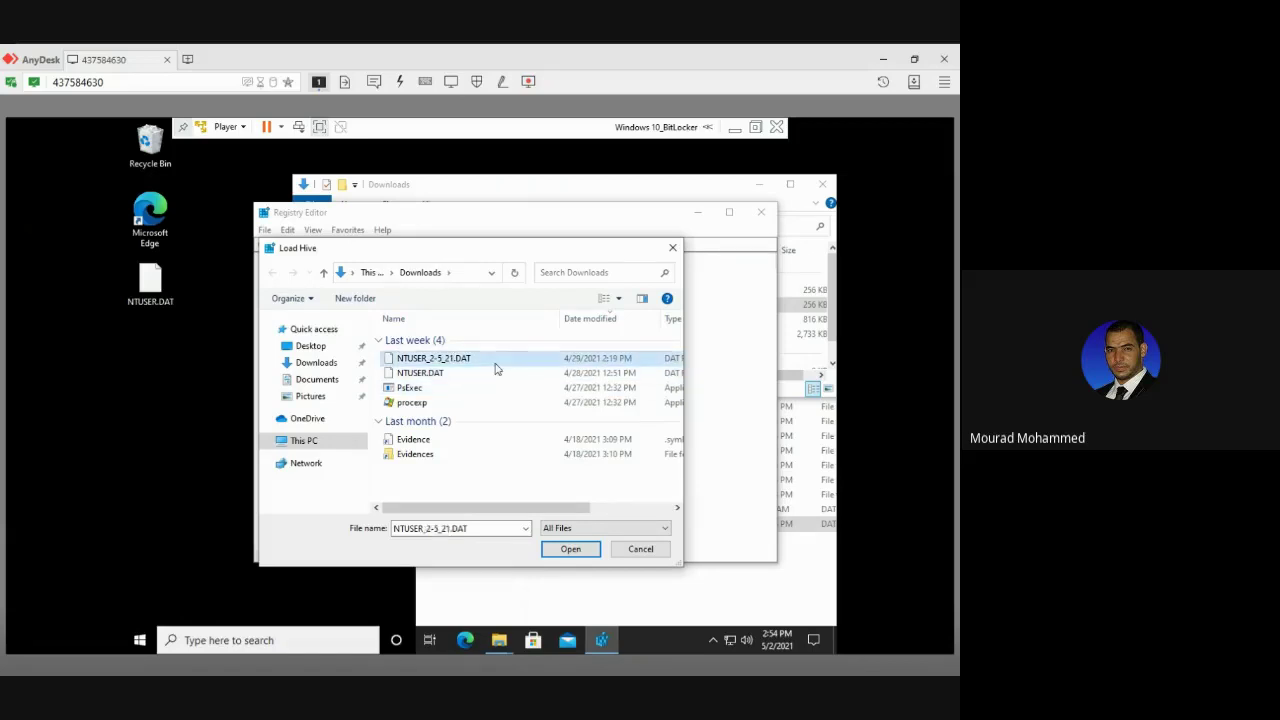
{"action": "double_click", "coordinate": [494, 364]}
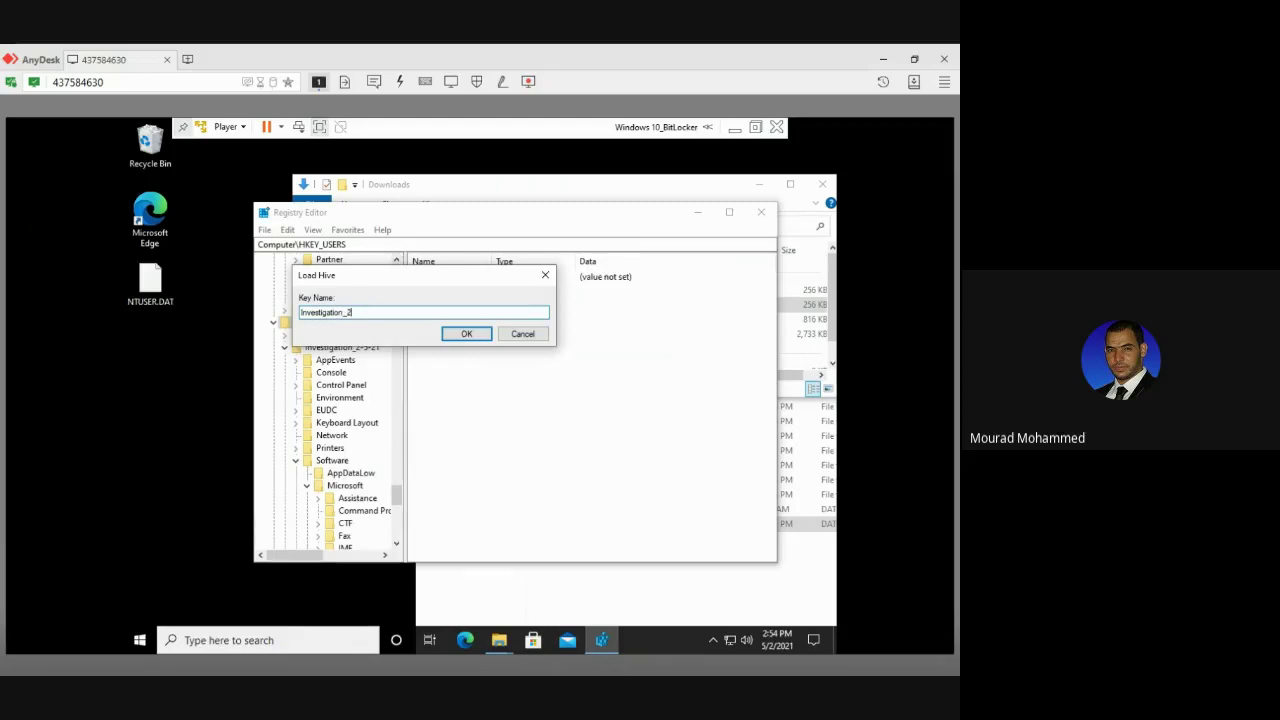
{"action": "key", "text": "Return"}
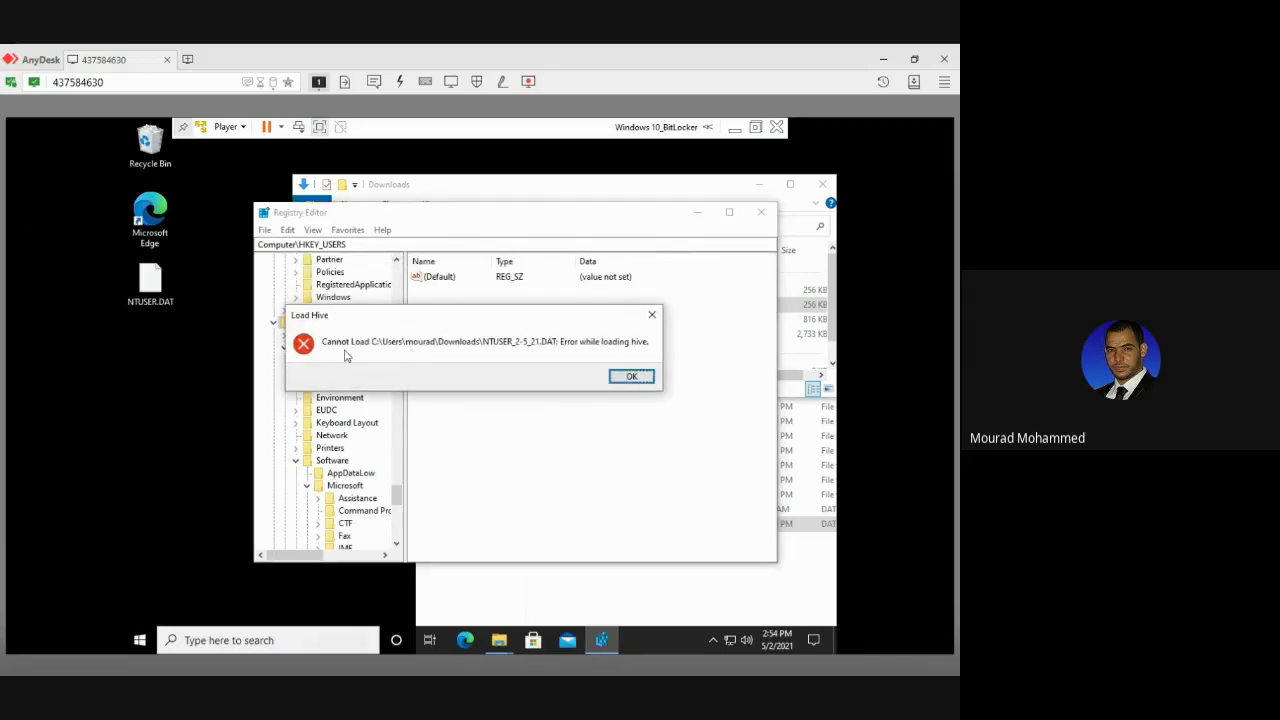
{"action": "left_click", "coordinate": [613, 380]}
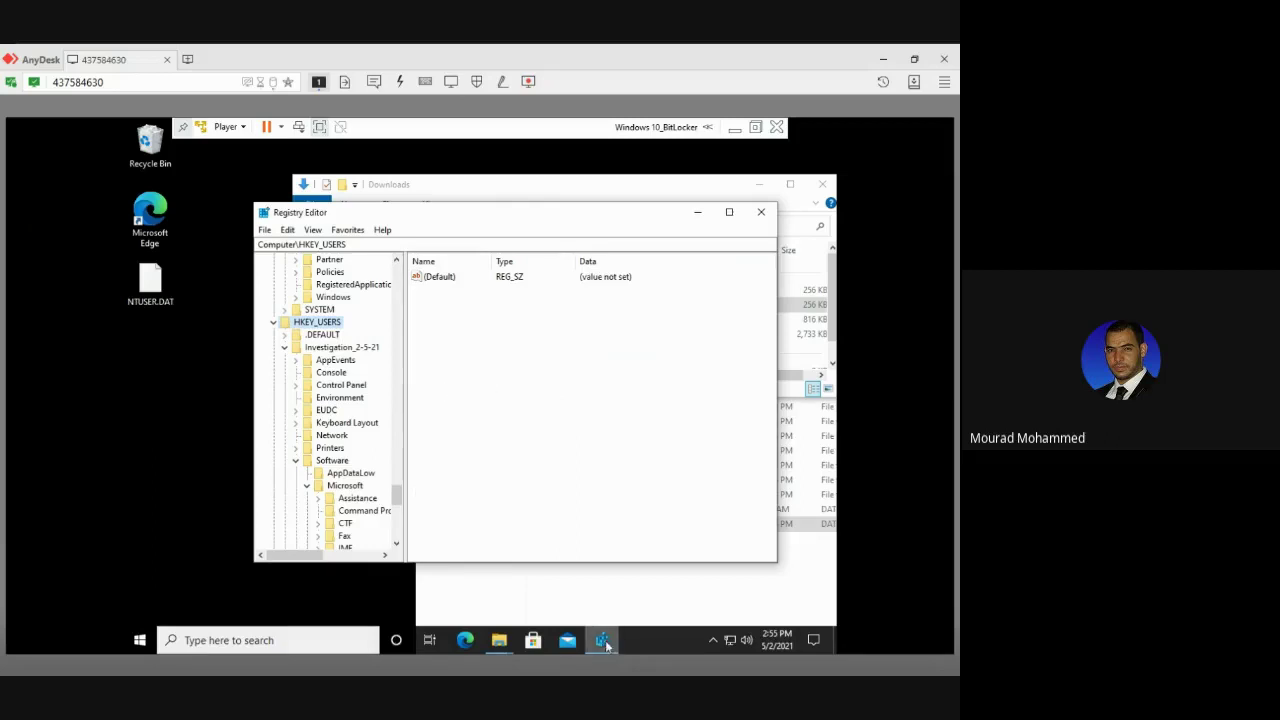
Step: Check the C:\Users\Default folder and look through the keys of the loaded Investigation_2-5-21 hive
{"action": "left_click", "coordinate": [499, 640]}
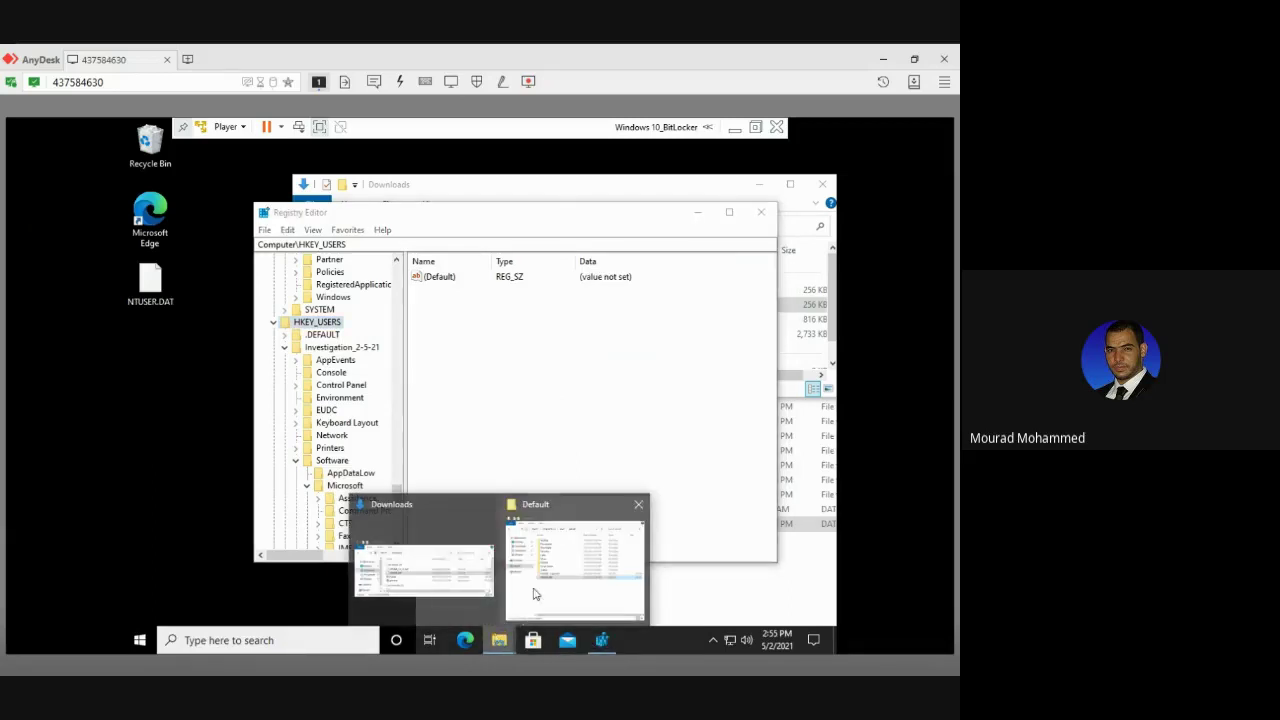
{"action": "left_click", "coordinate": [533, 594]}
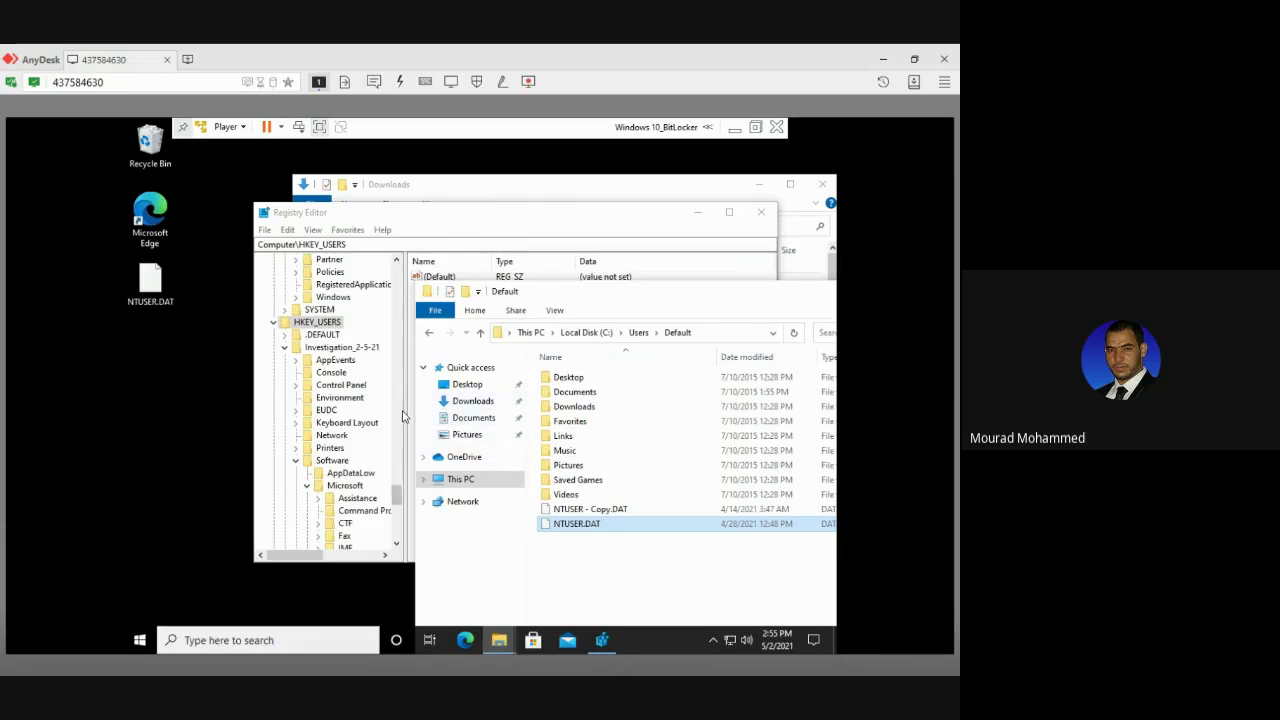
{"action": "left_click", "coordinate": [341, 384]}
{"action": "scroll", "coordinate": [343, 388], "scroll_direction": "down", "scroll_amount": 3}
{"action": "scroll", "coordinate": [343, 388], "scroll_direction": "down", "scroll_amount": 10}
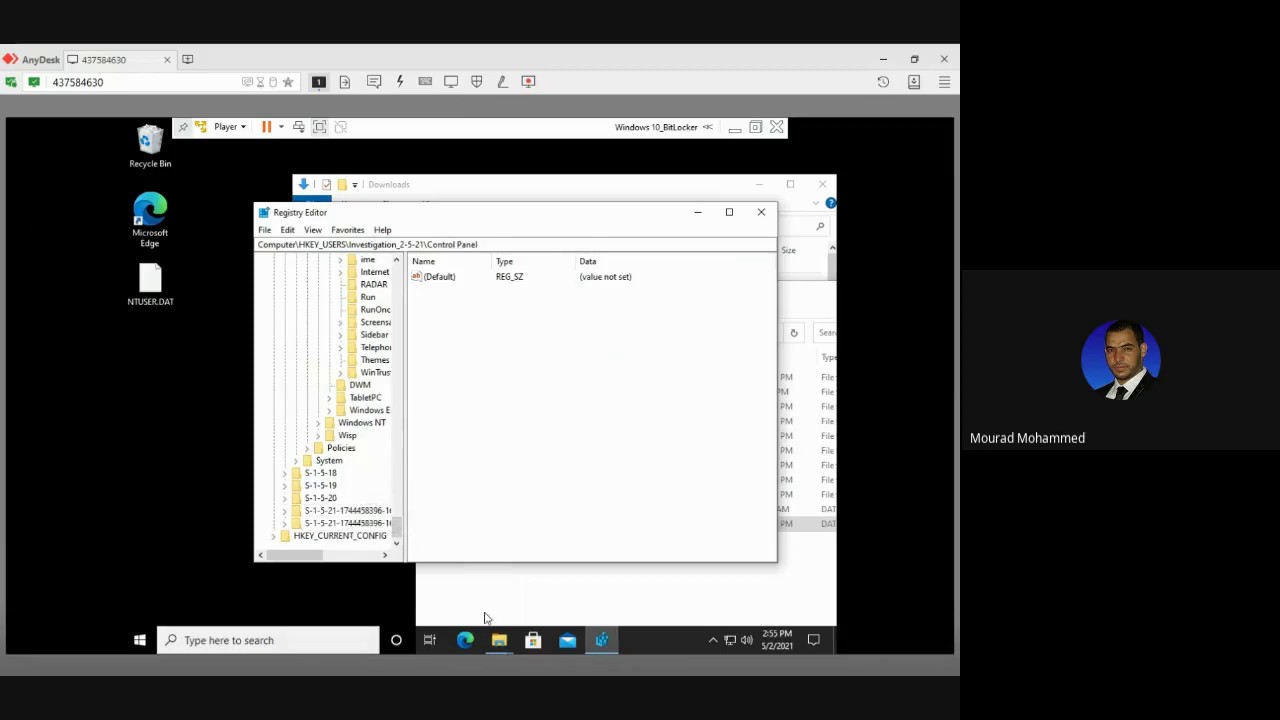
Step: Exit the virtual machine's full screen to check the lab's Task III instructions in Chrome and the host's Downloads folder
{"action": "mouse_move", "coordinate": [503, 643]}
{"action": "left_click", "coordinate": [320, 128]}
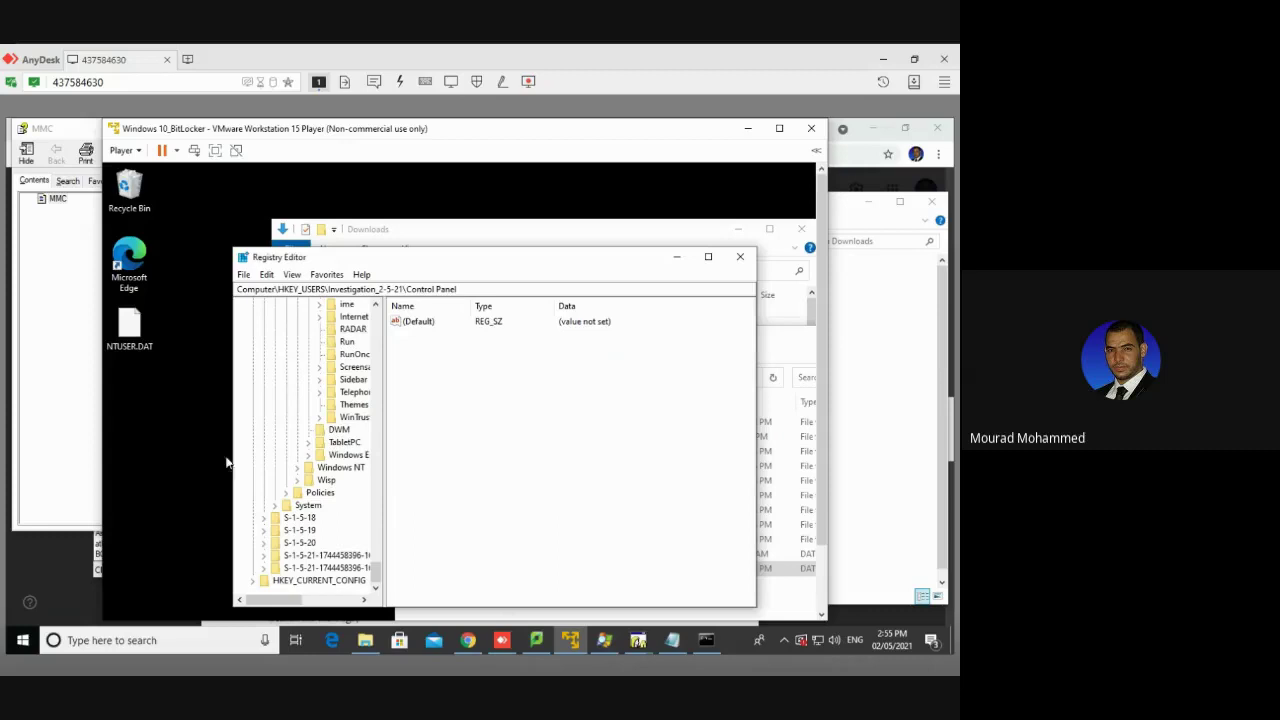
{"action": "left_click", "coordinate": [469, 640]}
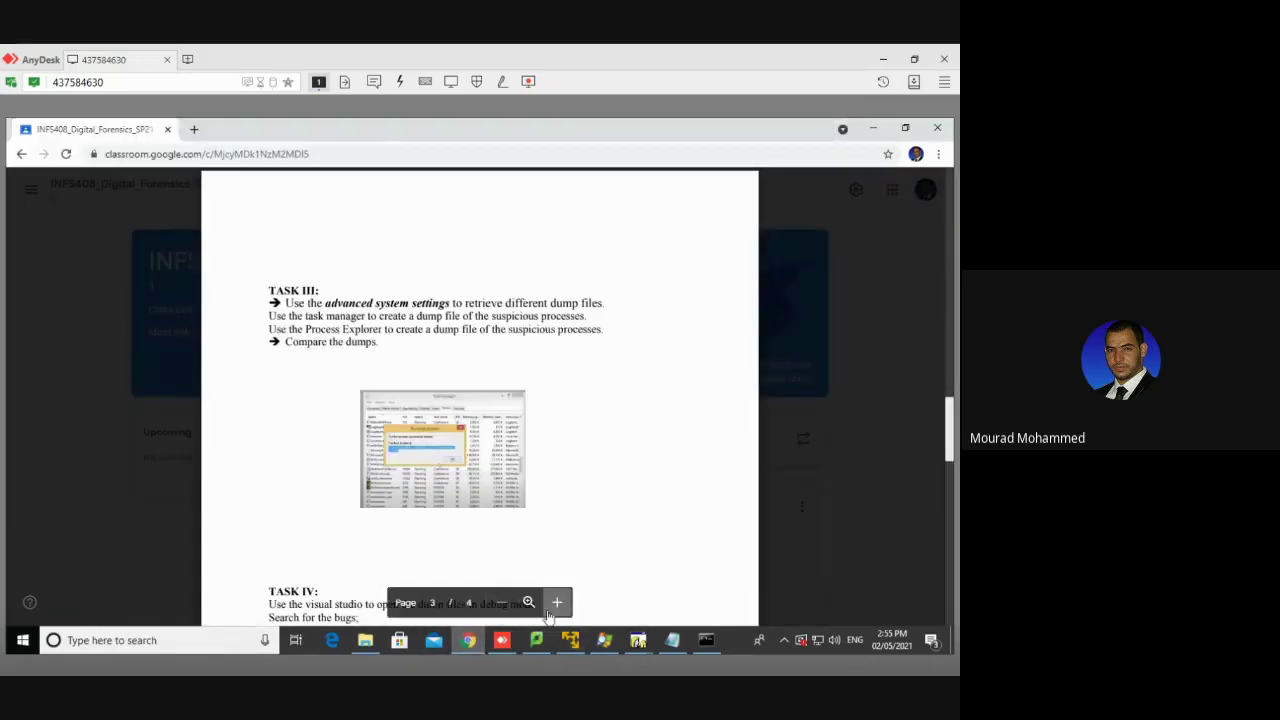
{"action": "left_click", "coordinate": [570, 640]}
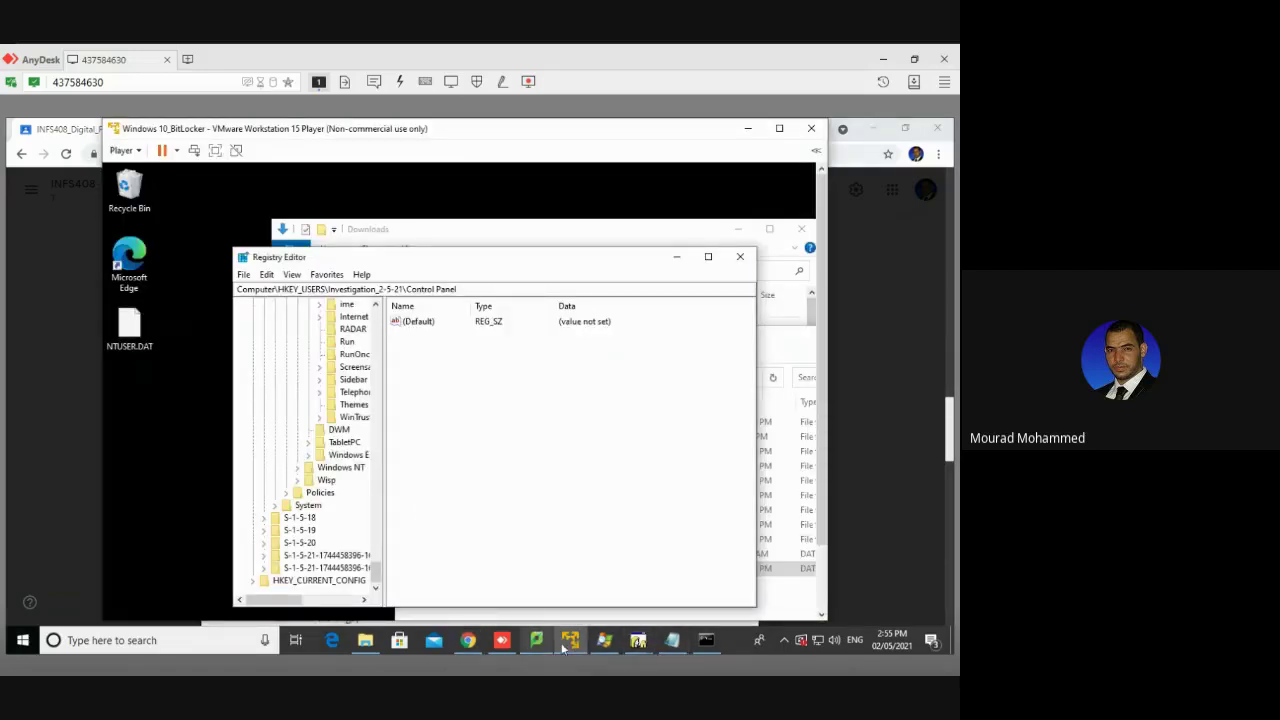
{"action": "left_click", "coordinate": [399, 640]}
{"action": "left_click", "coordinate": [366, 640]}
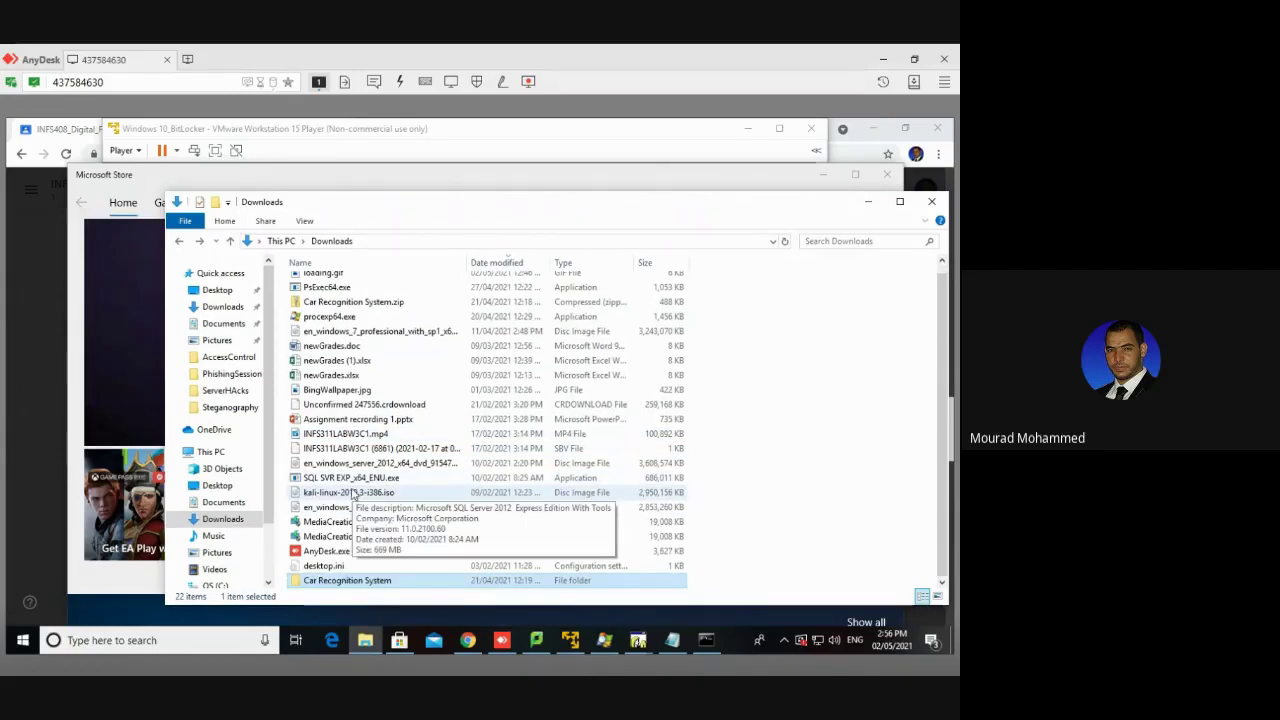
{"action": "left_click", "coordinate": [337, 479]}
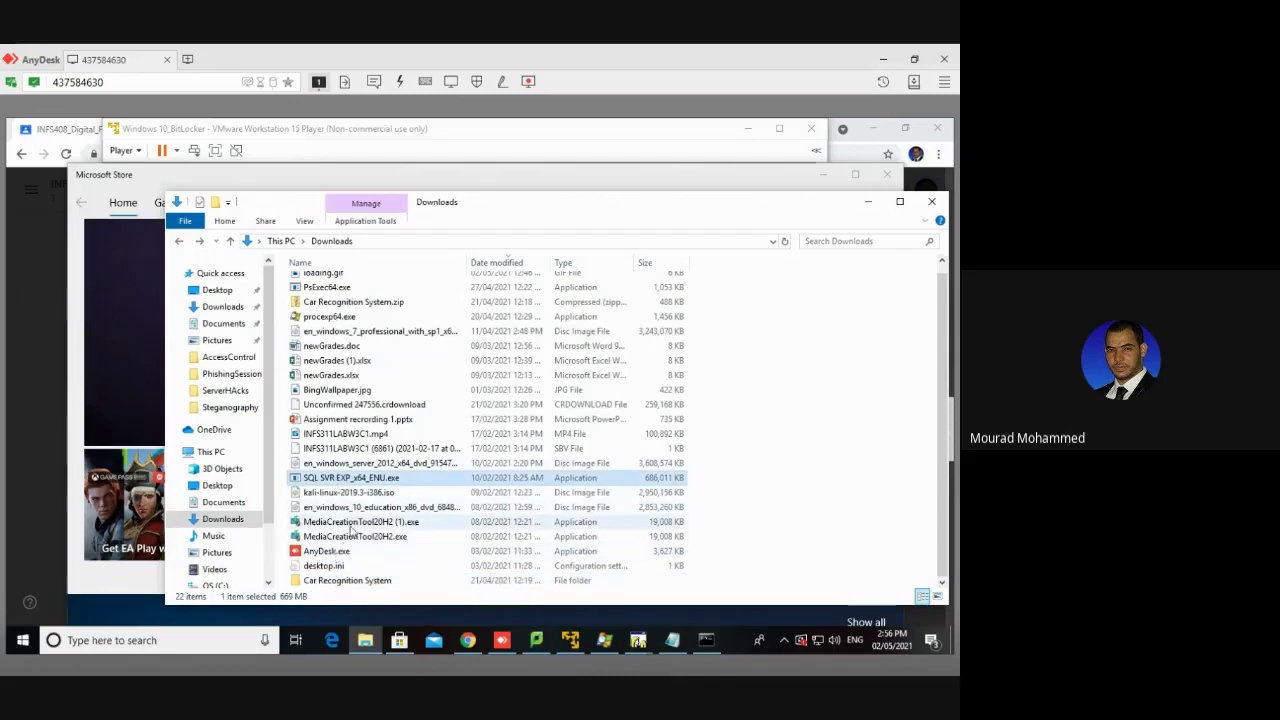
{"action": "scroll", "coordinate": [348, 502], "scroll_direction": "up", "scroll_amount": 1}
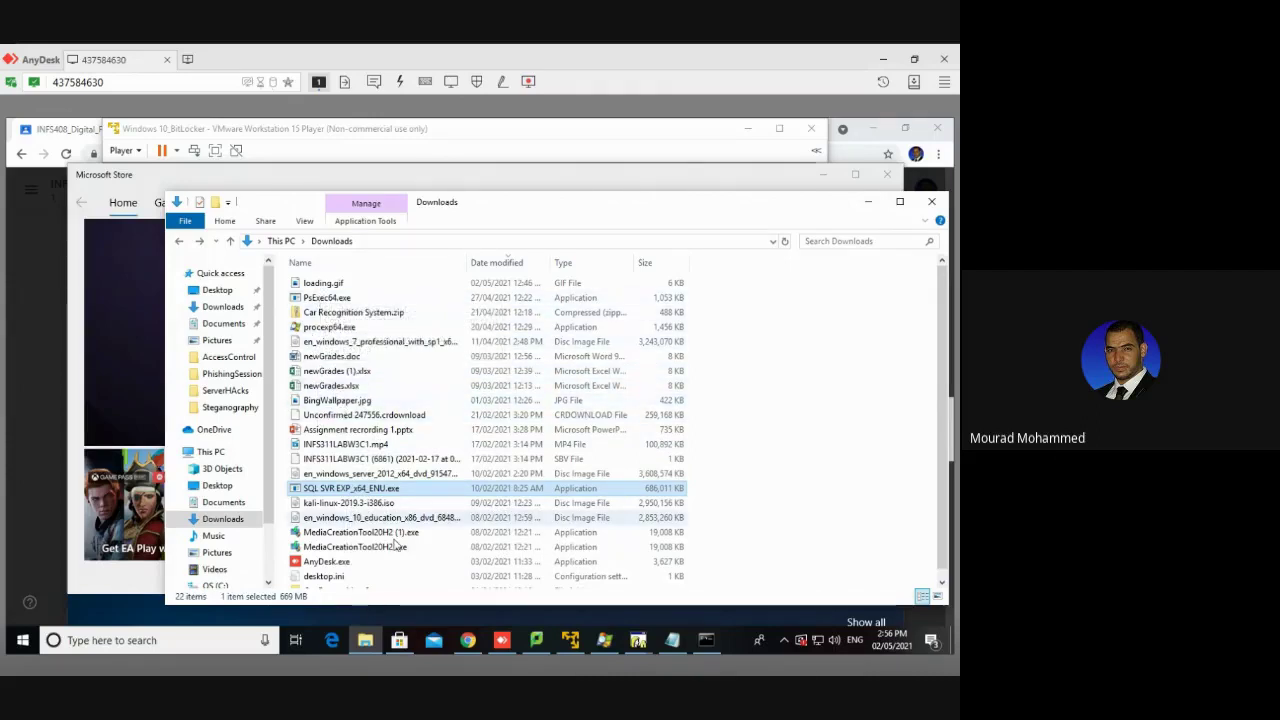
Step: Switch to Process Explorer and save a minidump of the cmd.exe process as cmd.dmp in the Documents folder
{"action": "left_click", "coordinate": [634, 650]}
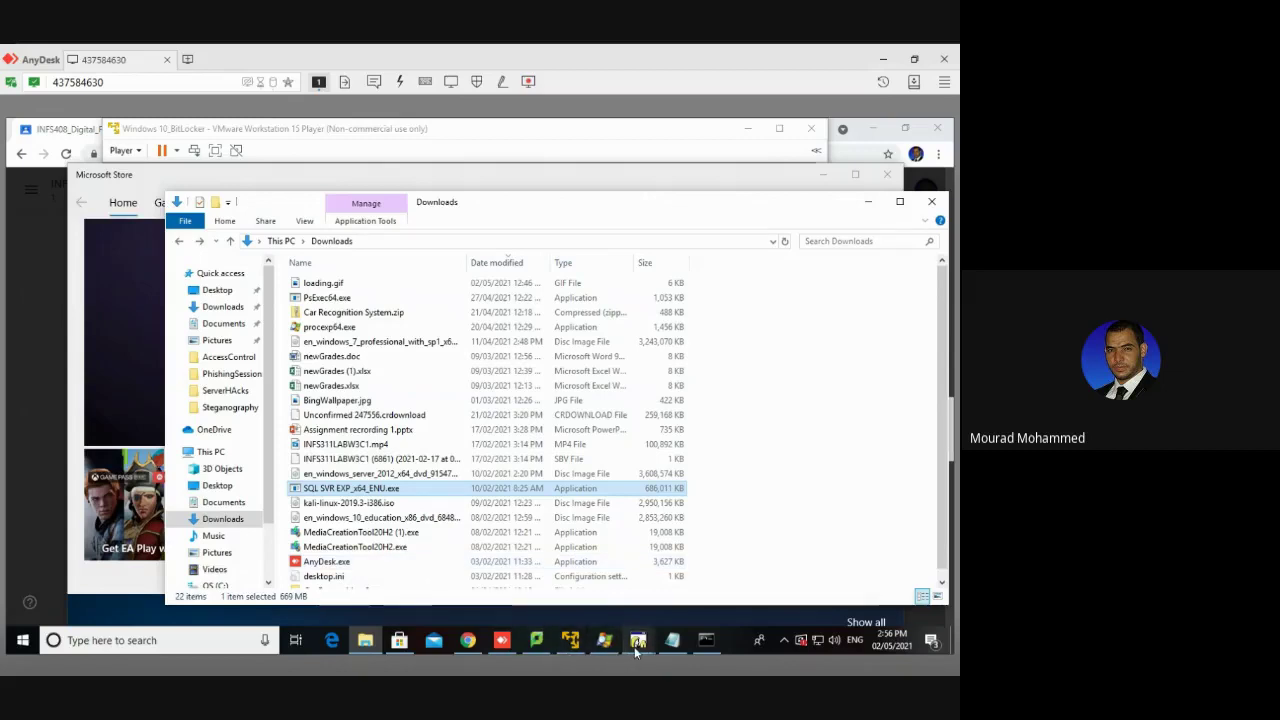
{"action": "left_click", "coordinate": [601, 648]}
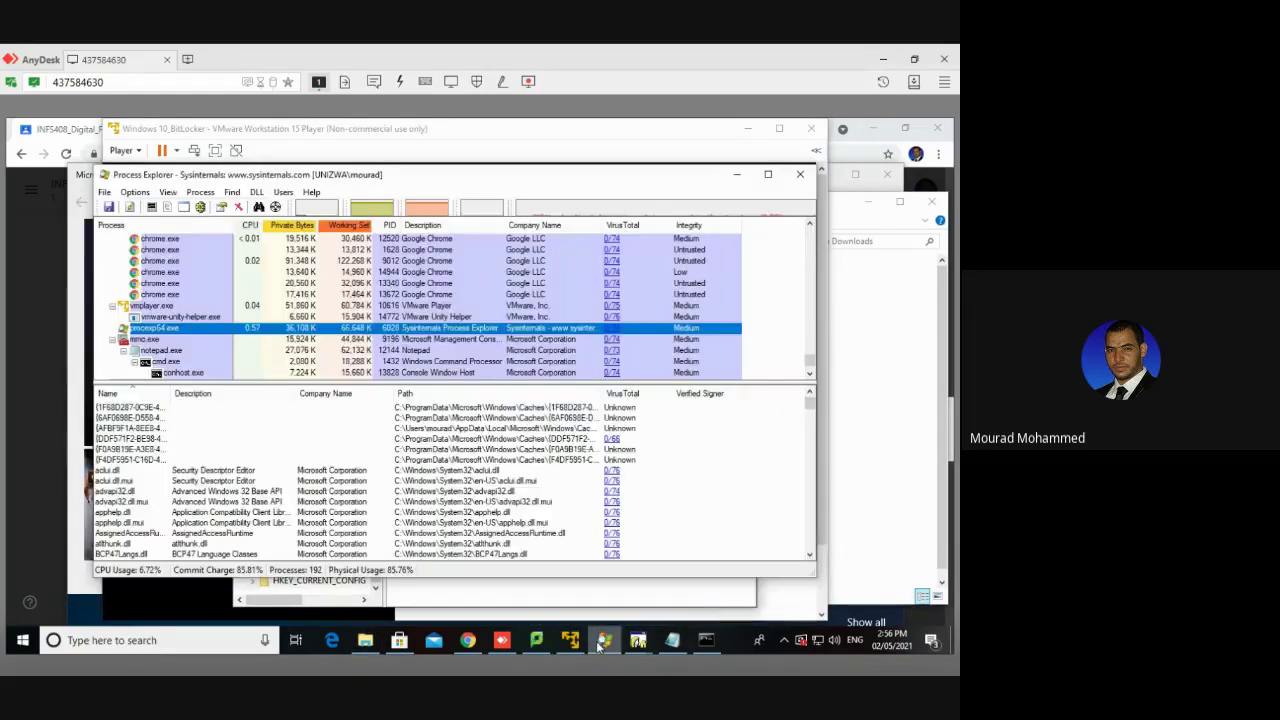
{"action": "right_click", "coordinate": [178, 362]}
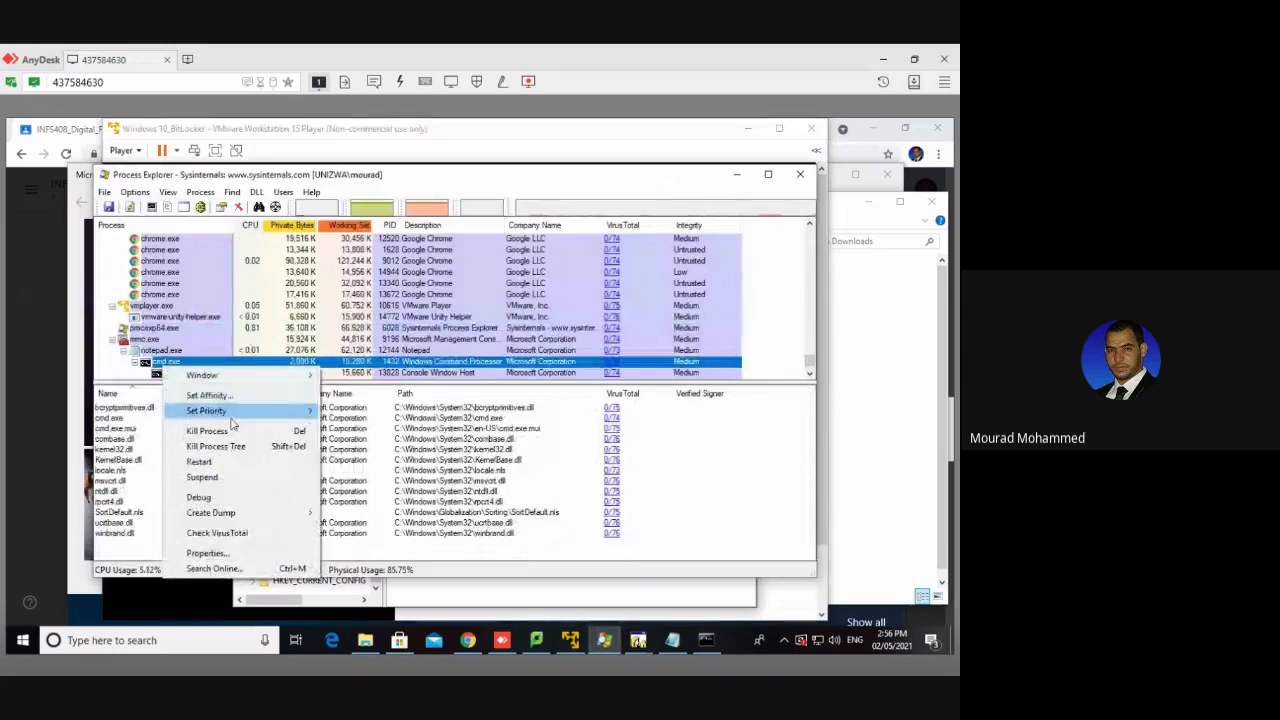
{"action": "mouse_move", "coordinate": [258, 513]}
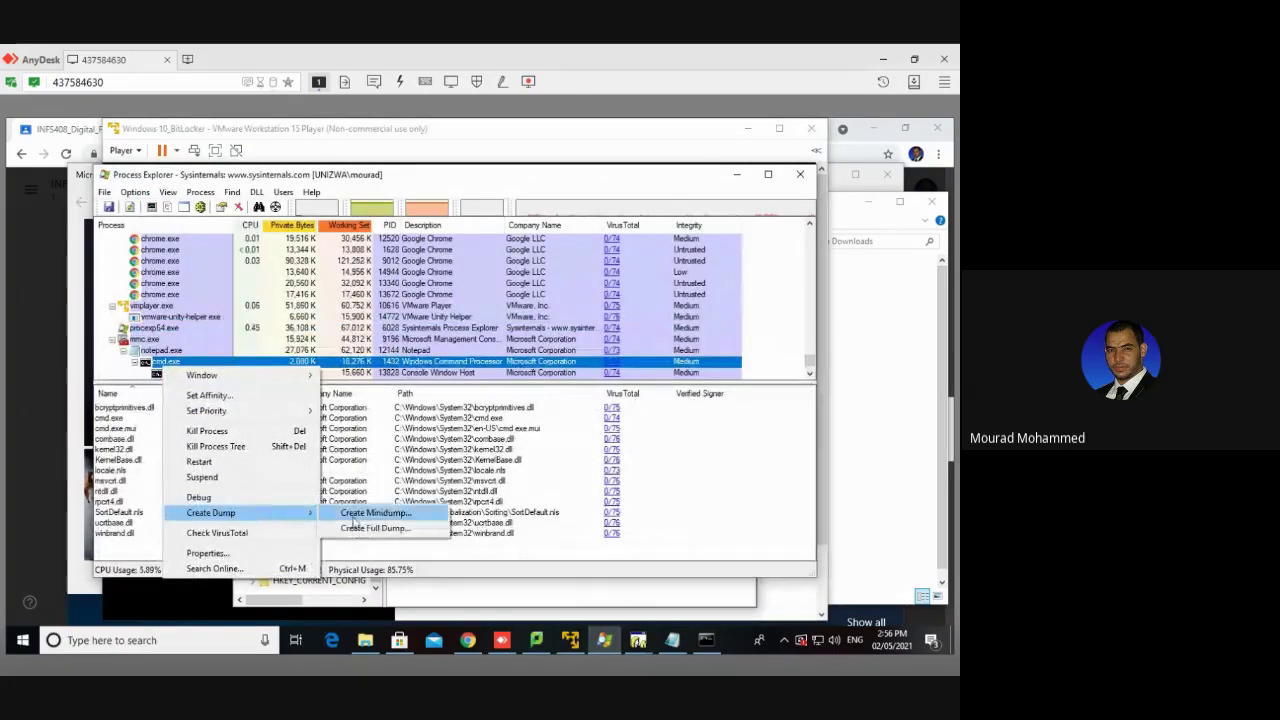
{"action": "left_click", "coordinate": [363, 516]}
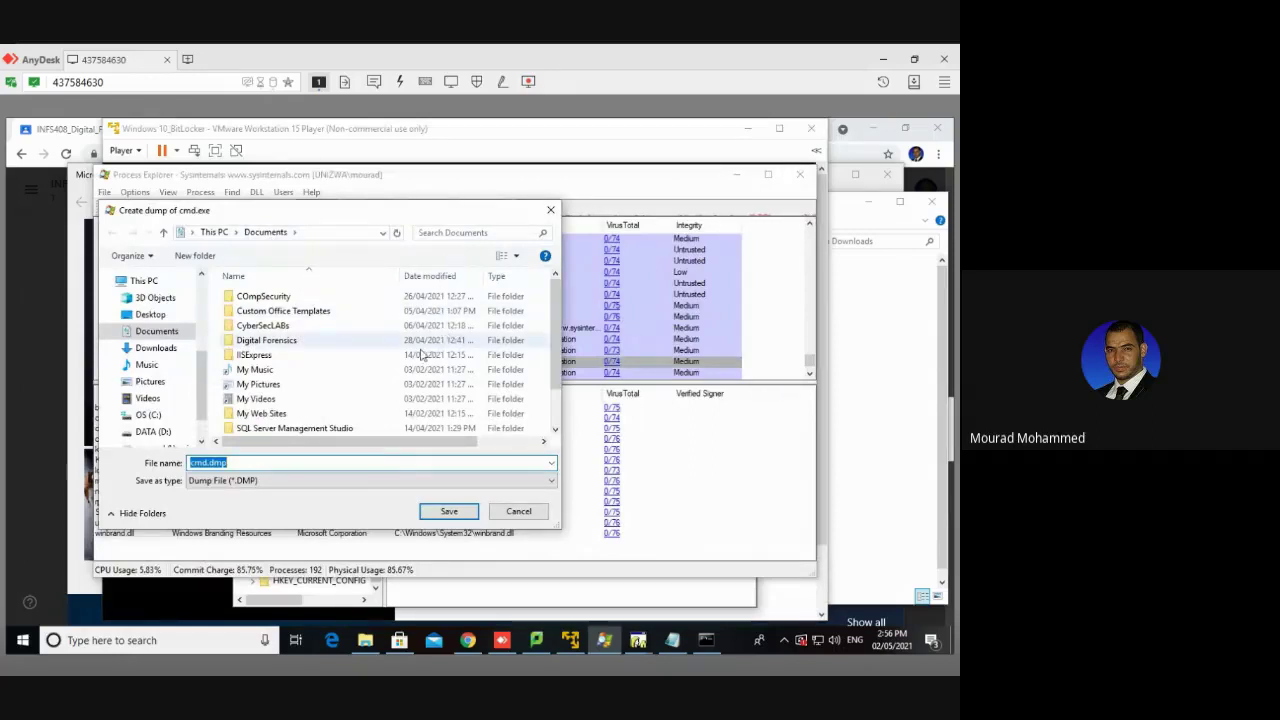
{"action": "left_click", "coordinate": [445, 513]}
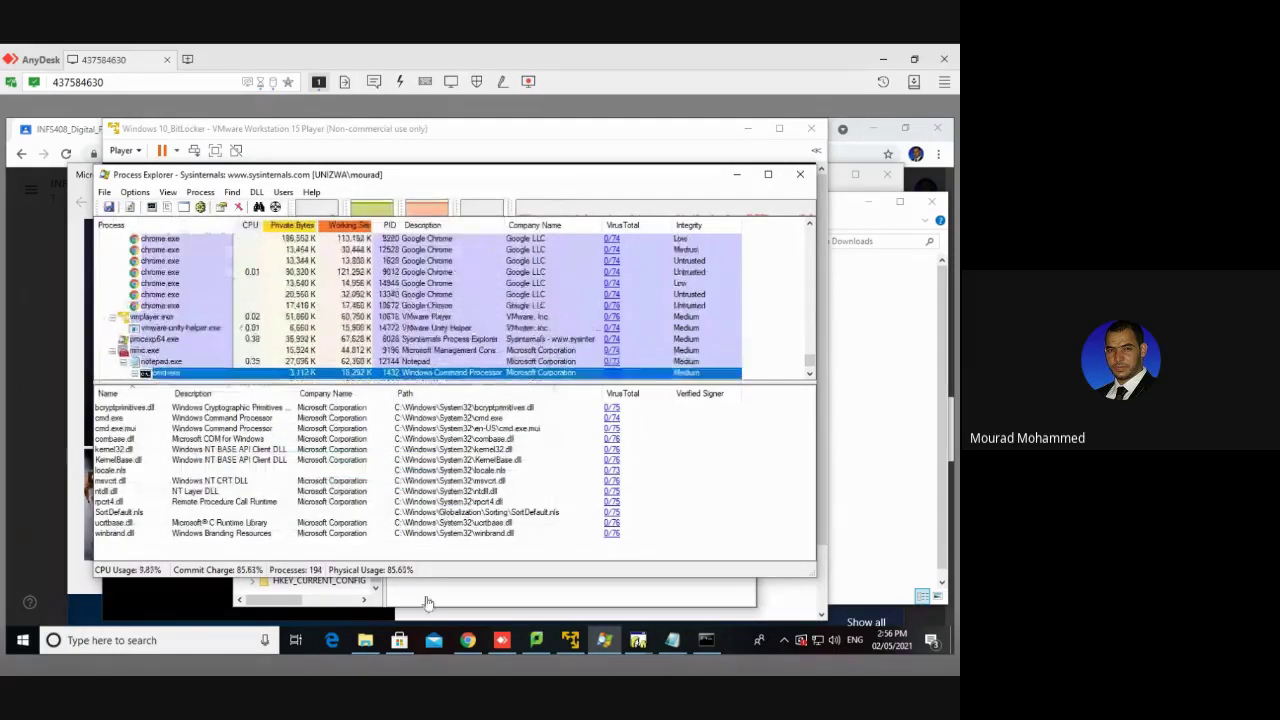
Step: Locate cmd.dmp in the host's Documents folder and open it with Microsoft Visual Studio 2013
{"action": "left_click", "coordinate": [365, 640]}
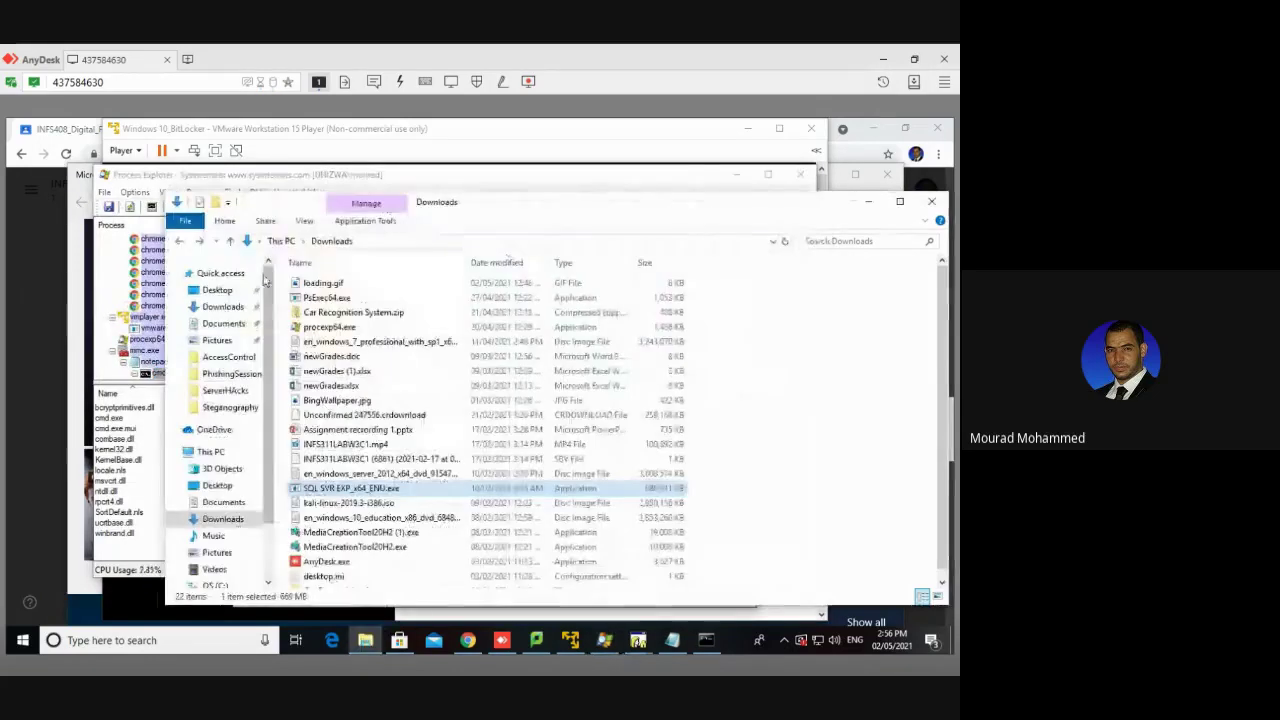
{"action": "left_click", "coordinate": [226, 325]}
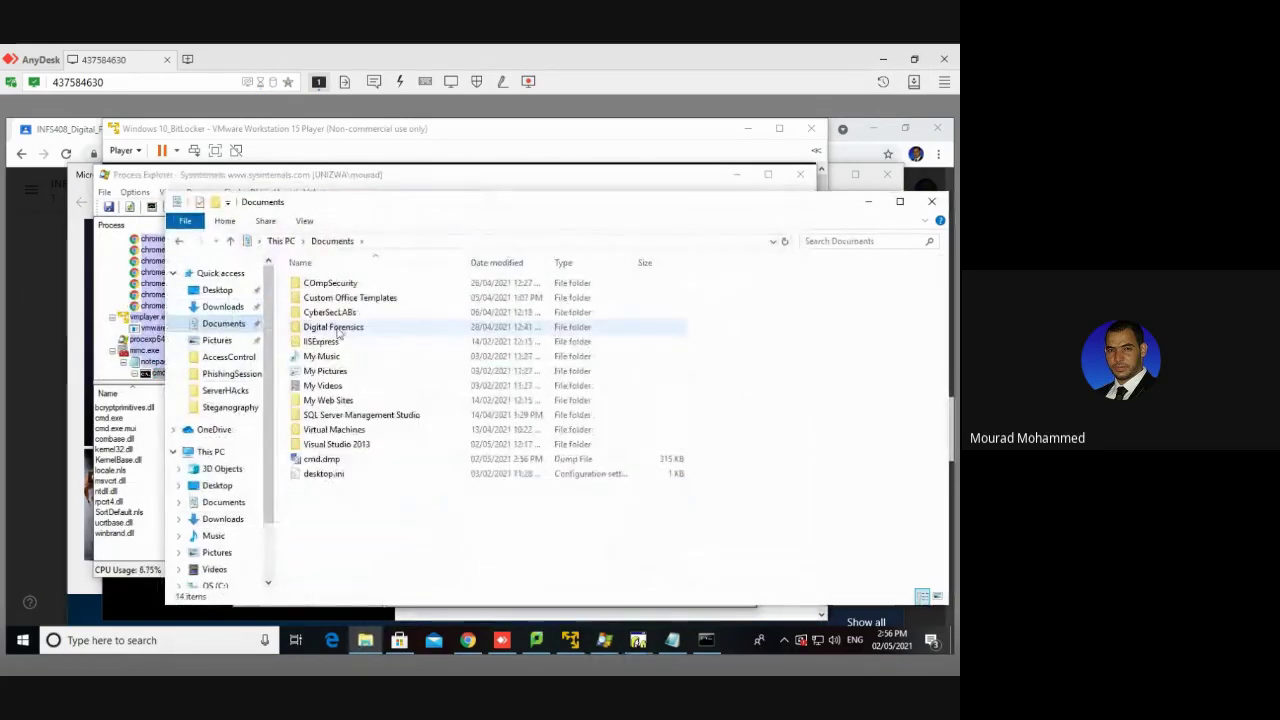
{"action": "left_click", "coordinate": [321, 461]}
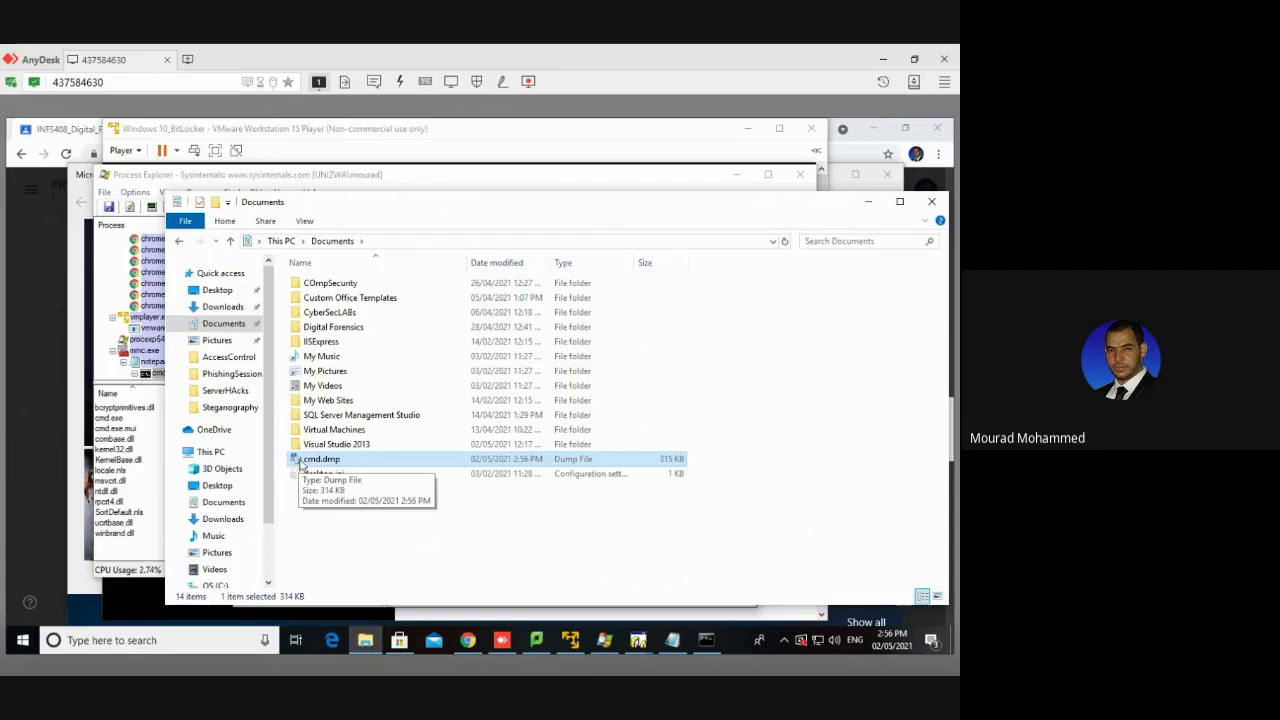
{"action": "double_click", "coordinate": [307, 461]}
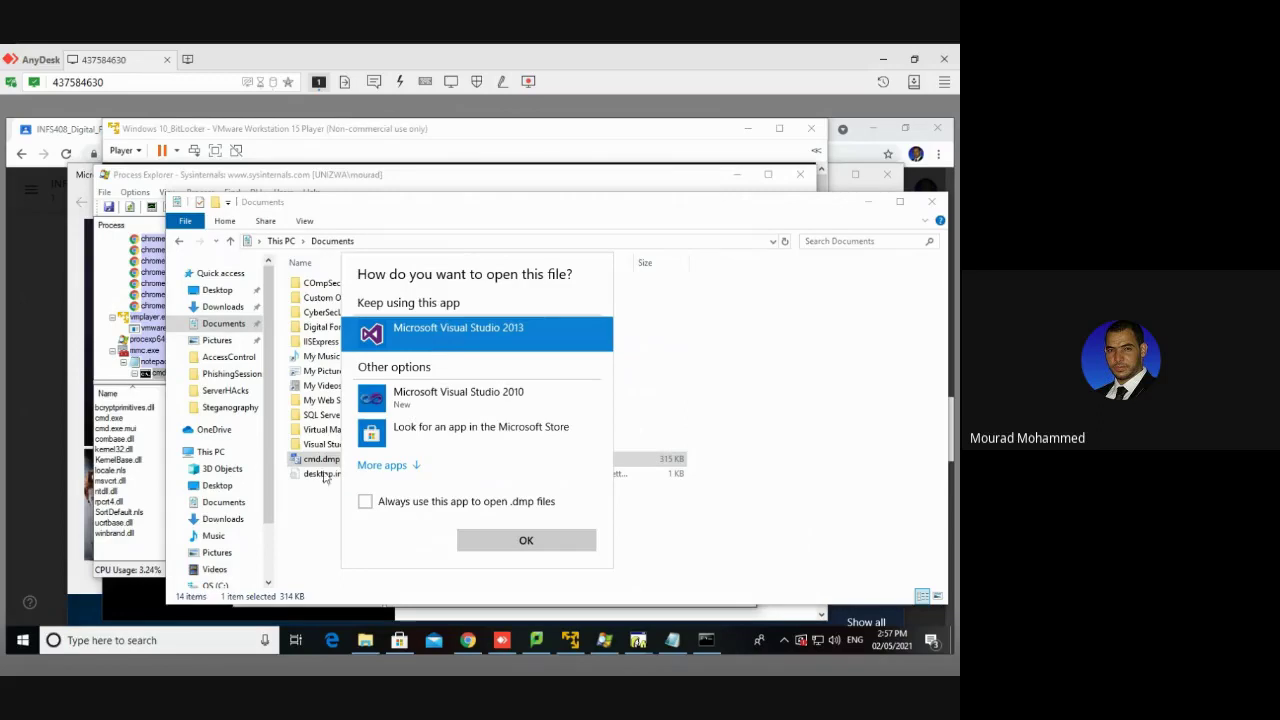
{"action": "left_click", "coordinate": [496, 536]}
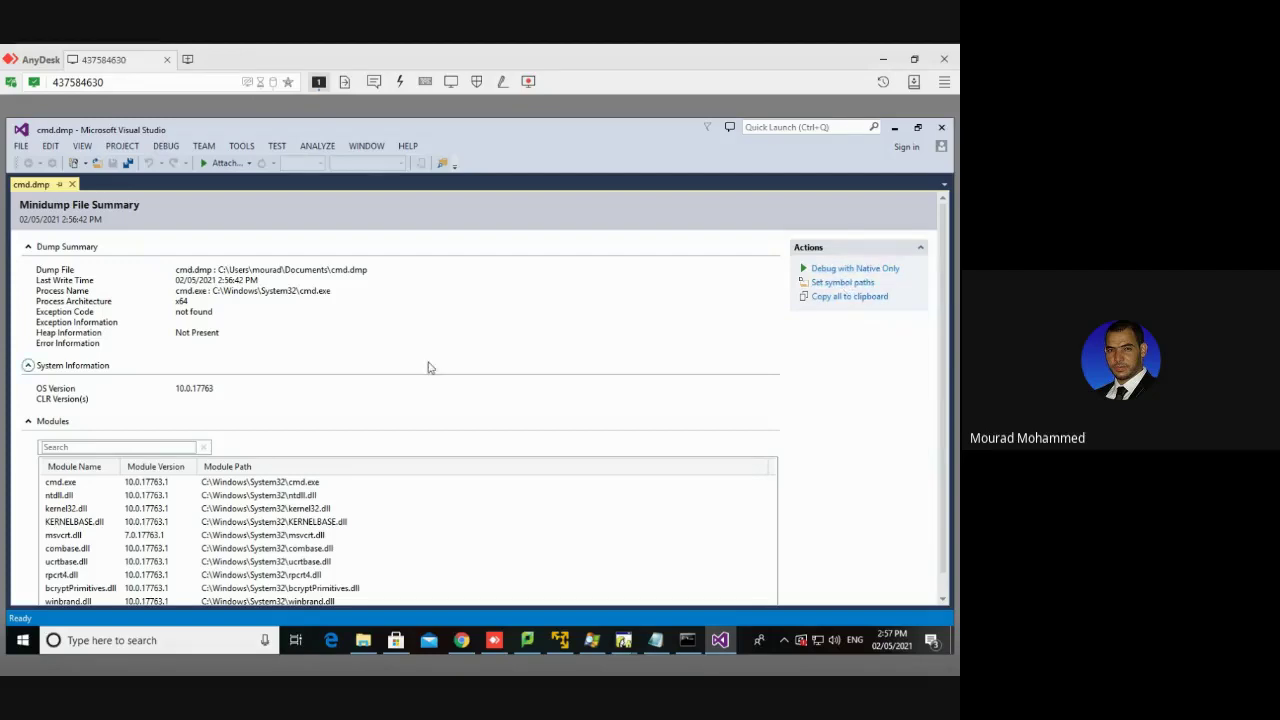
Step: Start debugging the cmd.dmp minidump with native code only
{"action": "scroll", "coordinate": [71, 348], "scroll_direction": "down", "scroll_amount": 1}
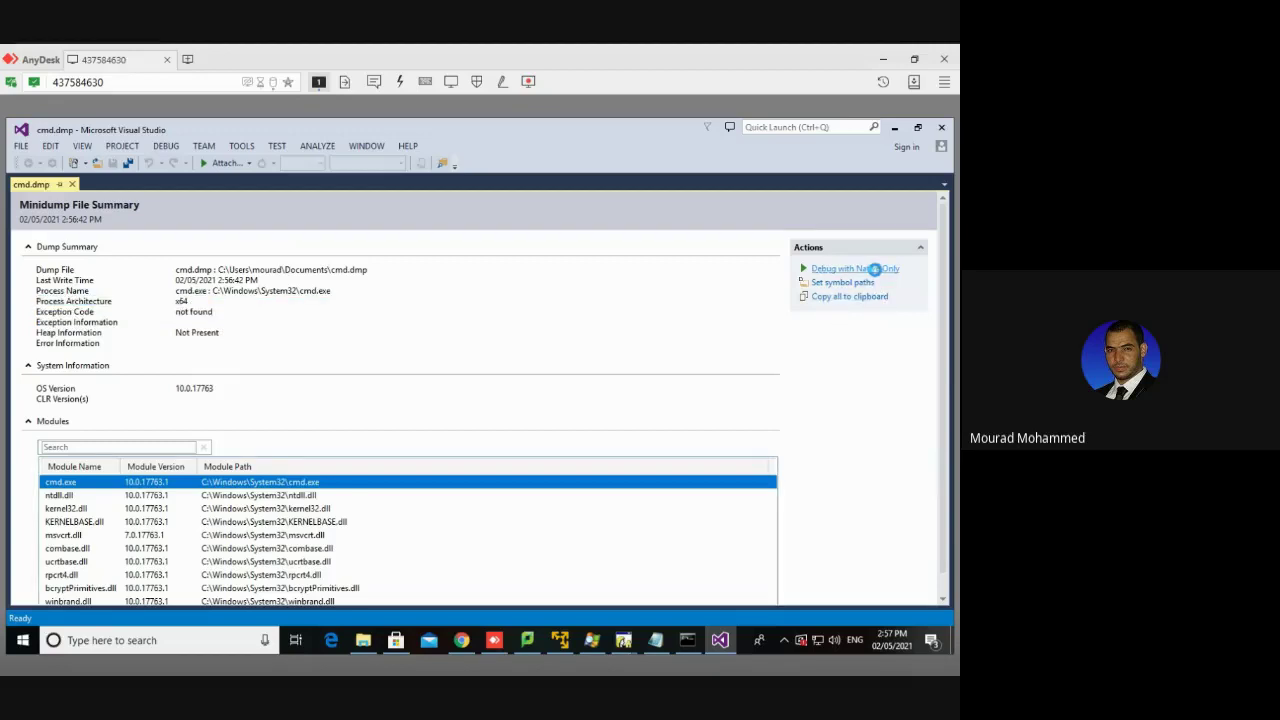
{"action": "left_click", "coordinate": [872, 268]}
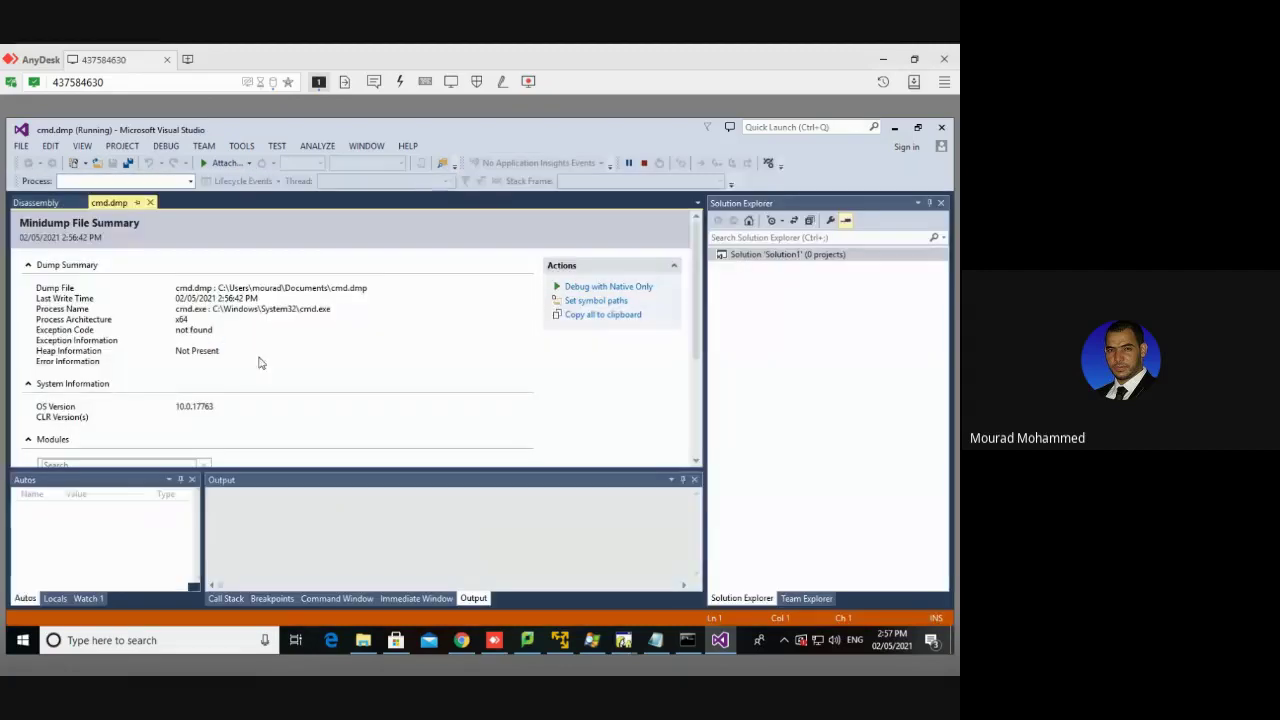
{"action": "left_click", "coordinate": [265, 363]}
{"action": "scroll", "coordinate": [265, 368], "scroll_direction": "down", "scroll_amount": 3}
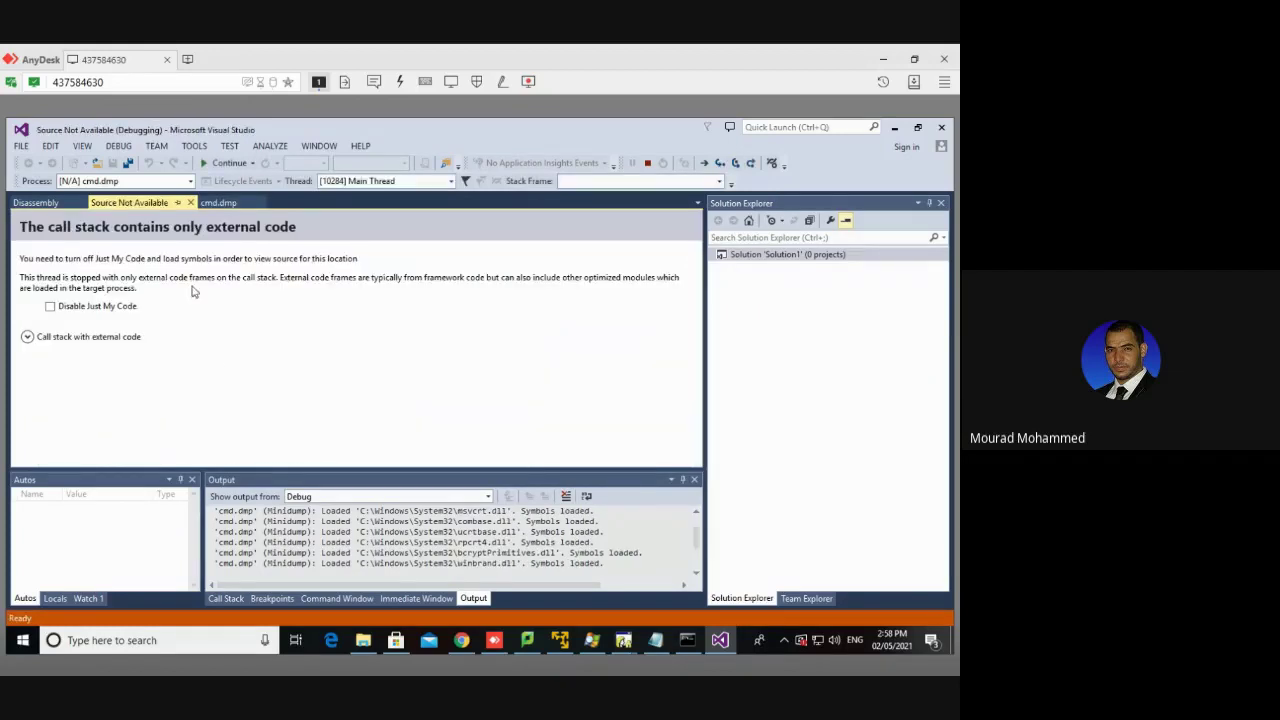
Step: Return to the cmd.dmp summary and check the symbol path options, leaving them without changes
{"action": "left_click", "coordinate": [220, 204]}
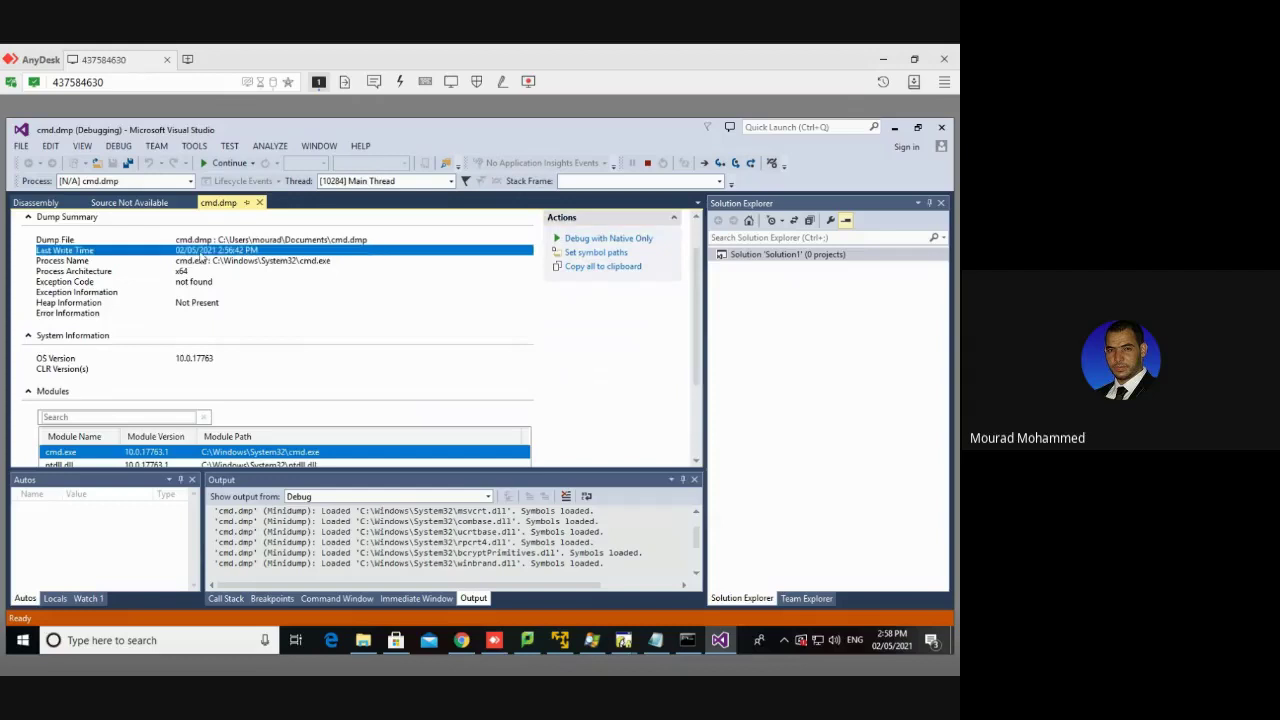
{"action": "left_click", "coordinate": [583, 253]}
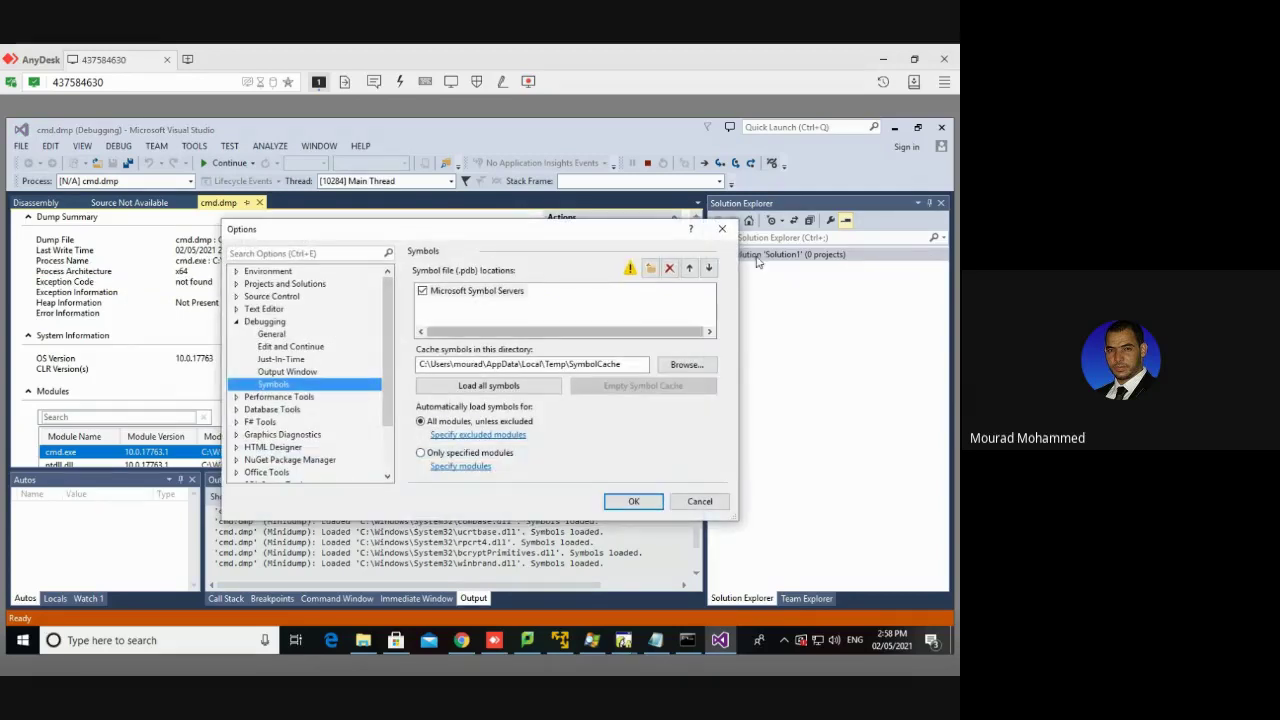
{"action": "left_click", "coordinate": [722, 231]}
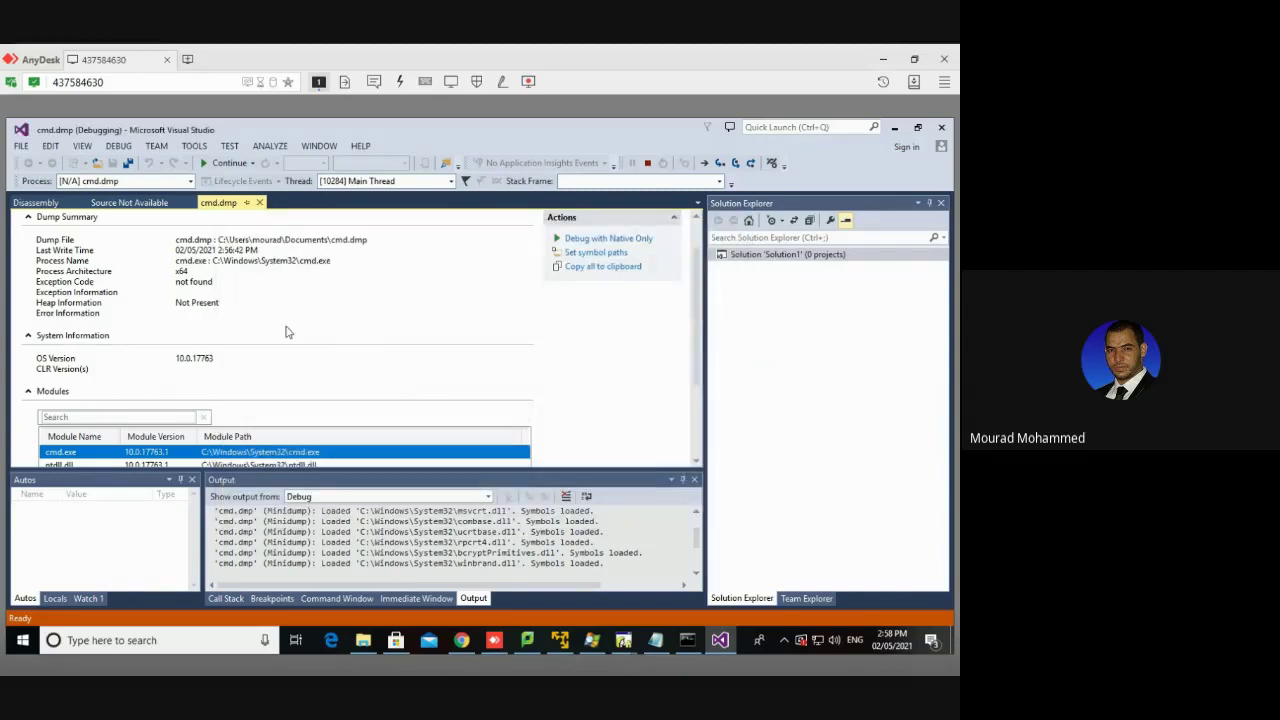